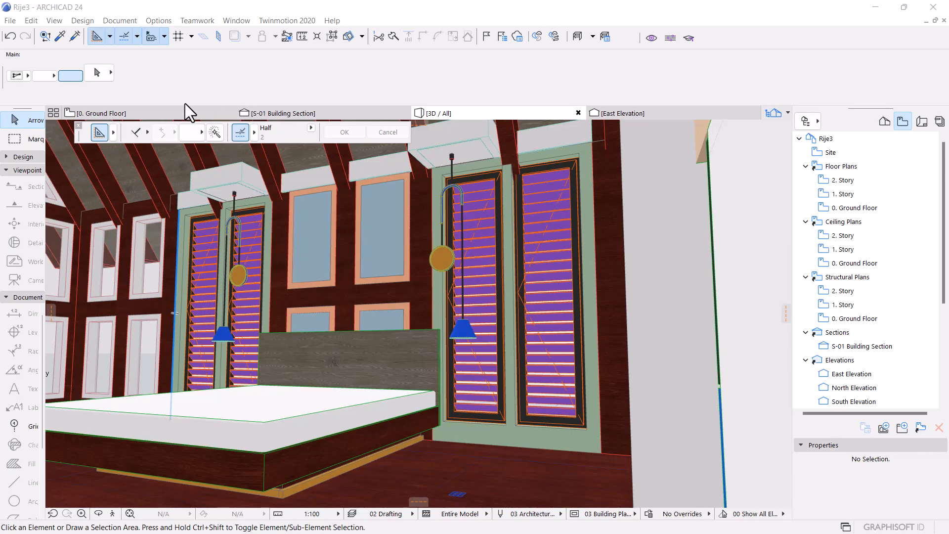
Step: Switch from the 3D view to the ground floor plan showing the bedroom
{"action": "mouse_move", "coordinate": [166, 110]}
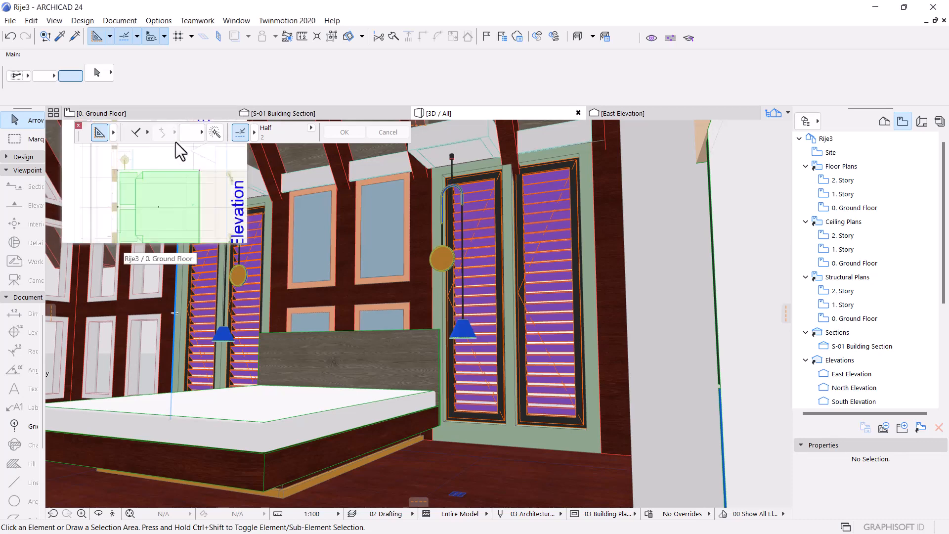
{"action": "left_click", "coordinate": [129, 113]}
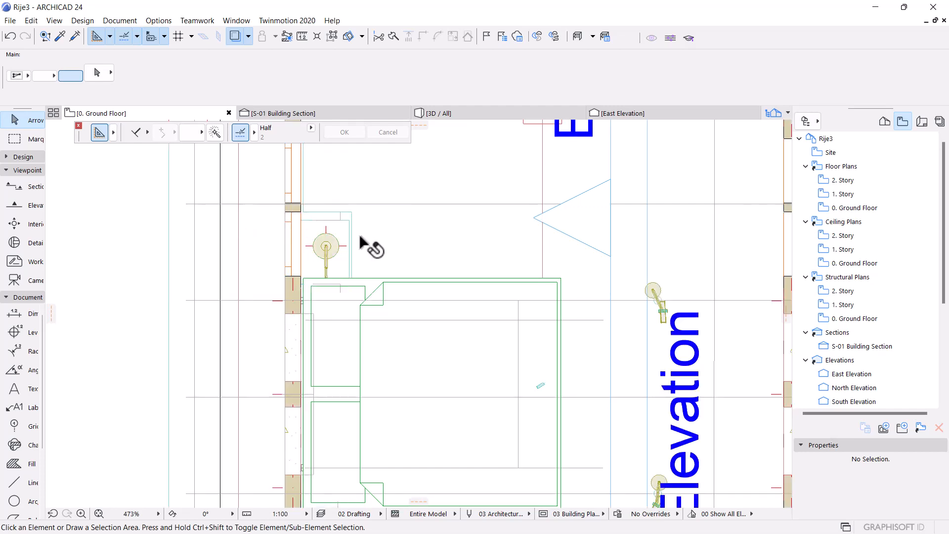
{"action": "scroll", "coordinate": [363, 243], "scroll_direction": "down", "scroll_amount": 2}
{"action": "scroll", "coordinate": [363, 243], "scroll_direction": "down", "scroll_amount": 2}
{"action": "scroll", "coordinate": [360, 324], "scroll_direction": "down", "scroll_amount": 2}
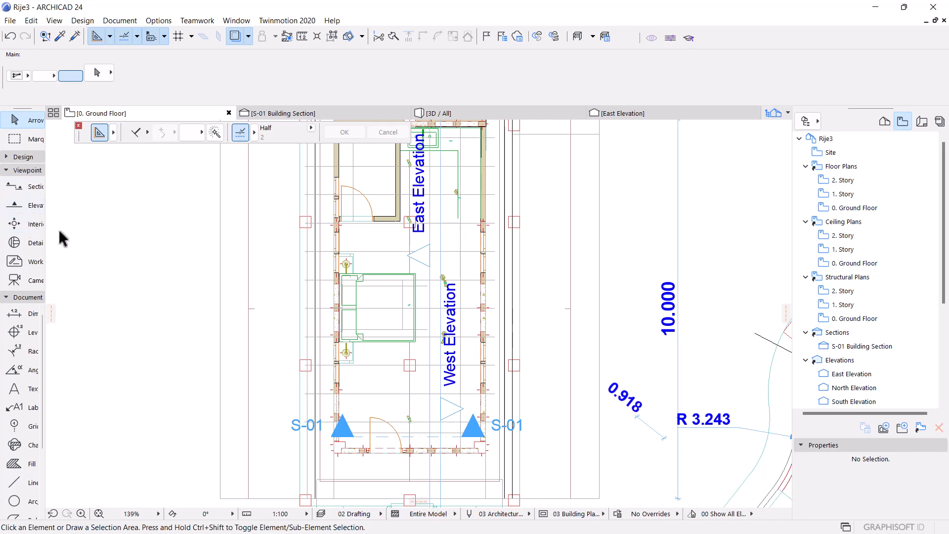
{"action": "left_click", "coordinate": [36, 226]}
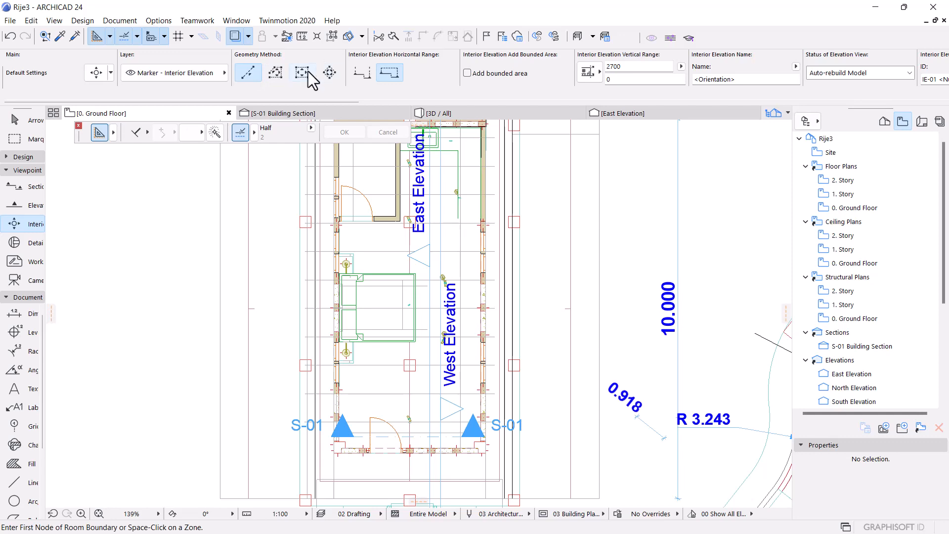
{"action": "scroll", "coordinate": [356, 261], "scroll_direction": "down", "scroll_amount": 2}
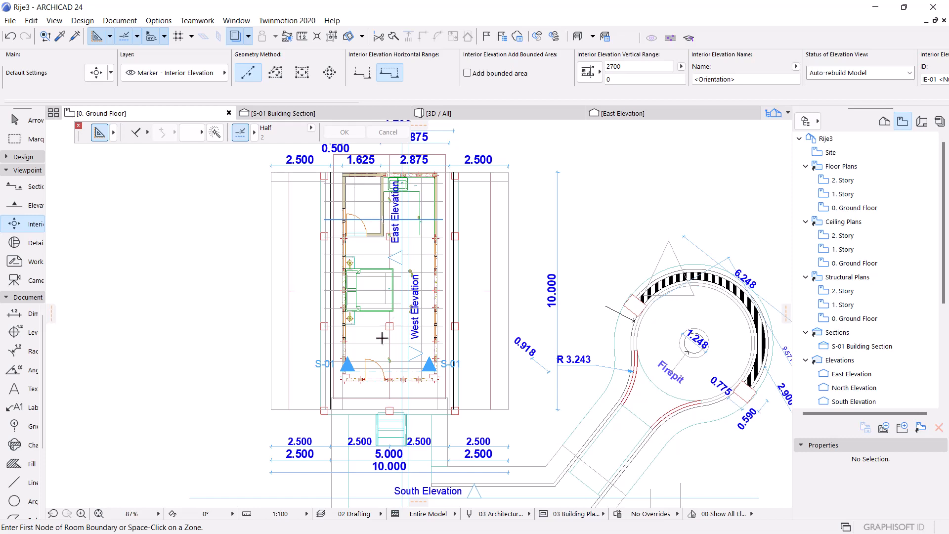
{"action": "left_click", "coordinate": [17, 119]}
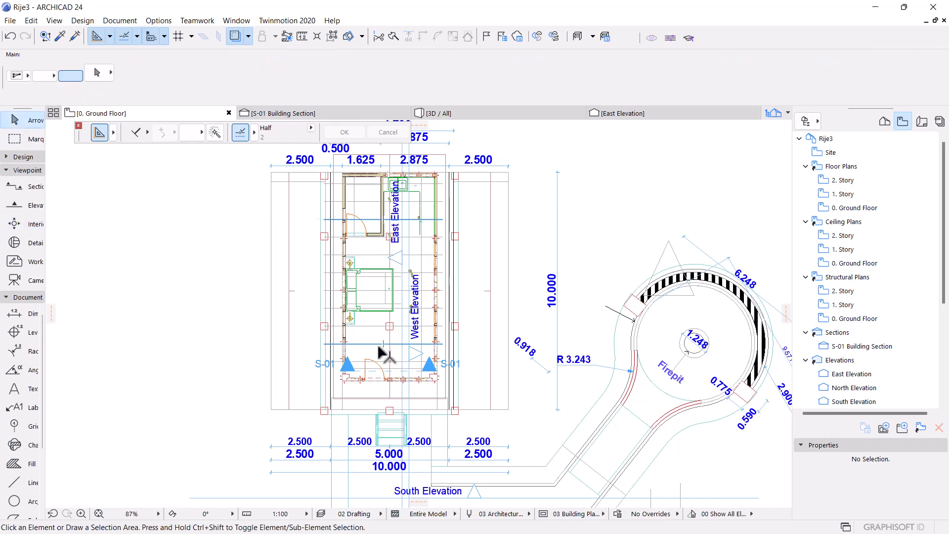
Step: Select the whole house plan with its dimensions and drag a copy horizontally to the left of the original, then deselect it
{"action": "scroll", "coordinate": [379, 348], "scroll_direction": "down", "scroll_amount": 2}
{"action": "left_click", "coordinate": [278, 197]}
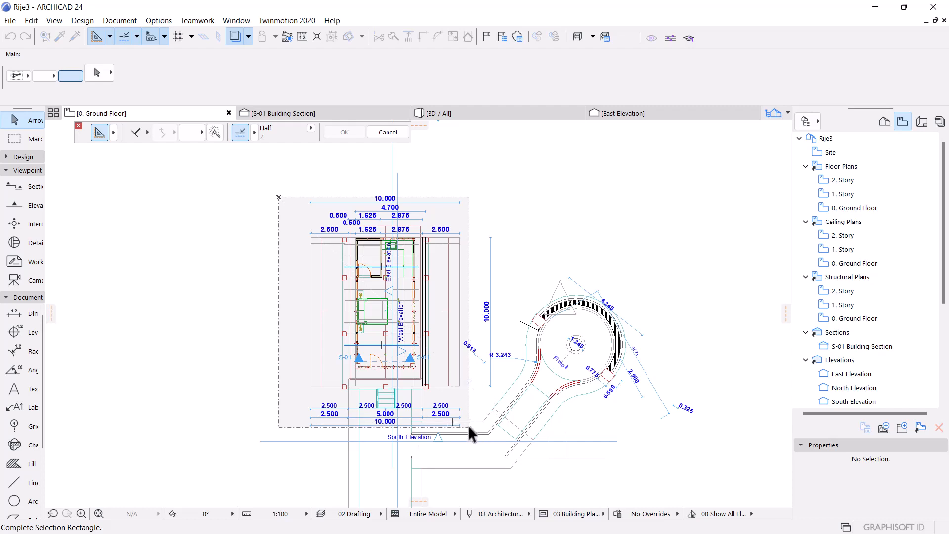
{"action": "left_click", "coordinate": [469, 428]}
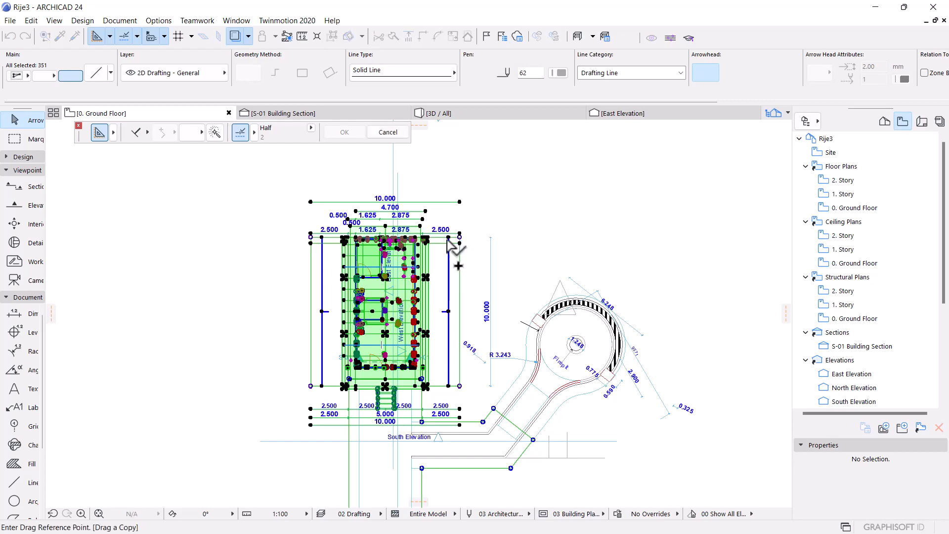
{"action": "left_click", "coordinate": [460, 202]}
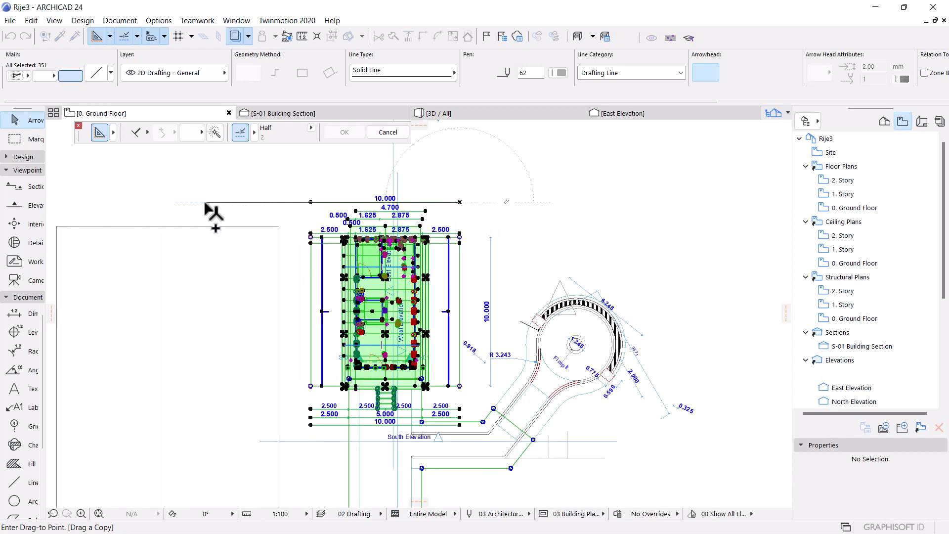
{"action": "key", "text": "Escape"}
{"action": "key", "text": "Escape"}
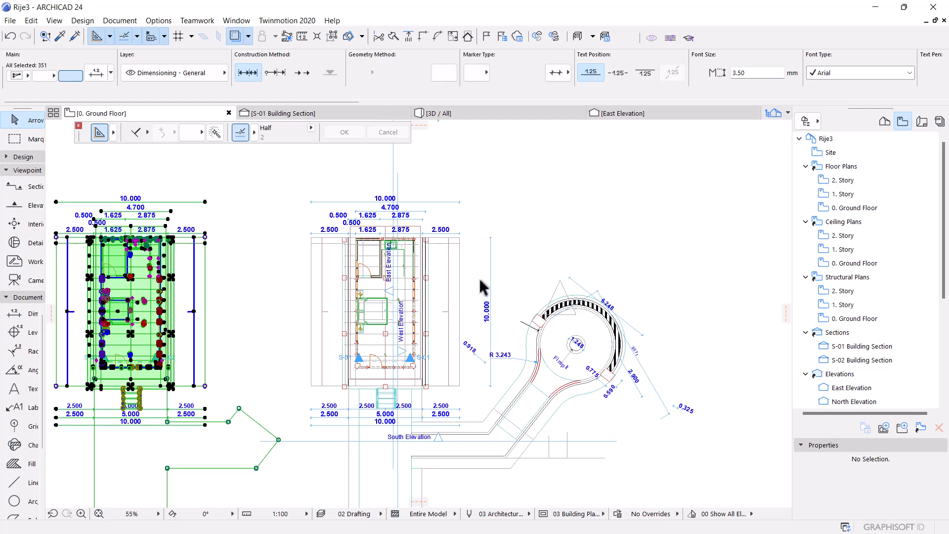
{"action": "left_click", "coordinate": [469, 265]}
{"action": "scroll", "coordinate": [398, 316], "scroll_direction": "up", "scroll_amount": 4}
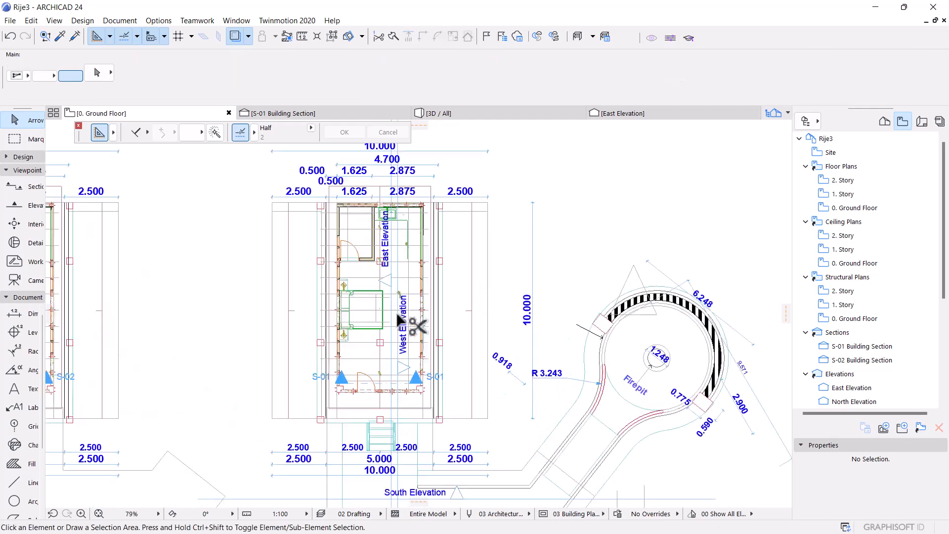
{"action": "scroll", "coordinate": [300, 323], "scroll_direction": "up", "scroll_amount": 2}
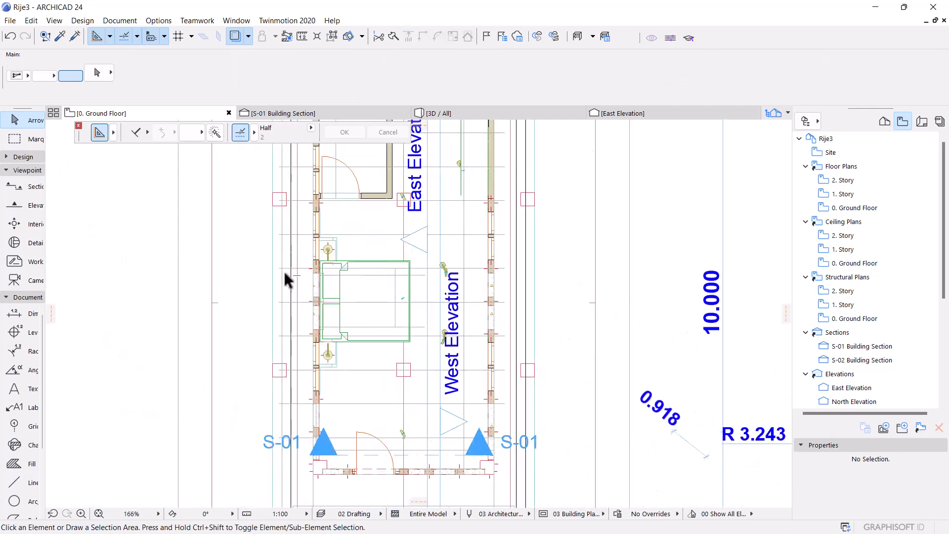
{"action": "left_click", "coordinate": [21, 223]}
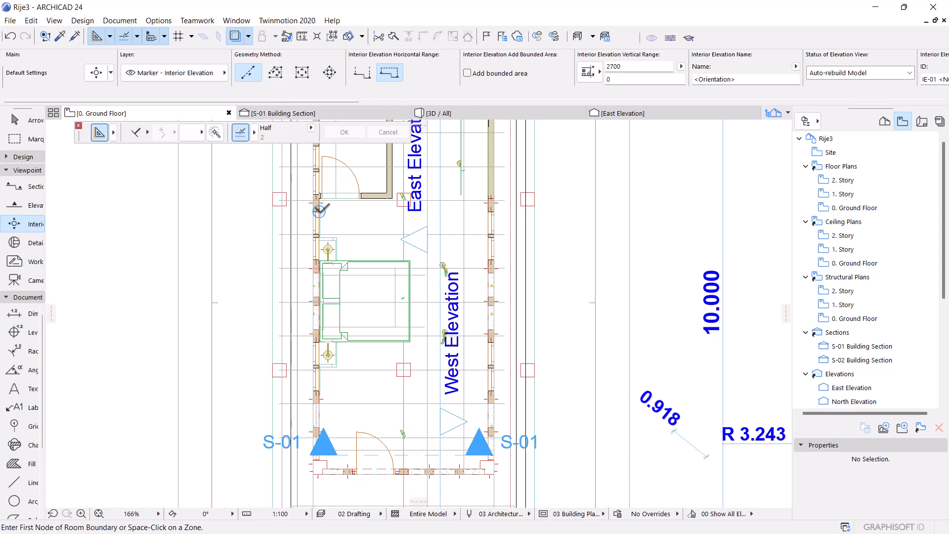
{"action": "scroll", "coordinate": [319, 212], "scroll_direction": "up", "scroll_amount": 3}
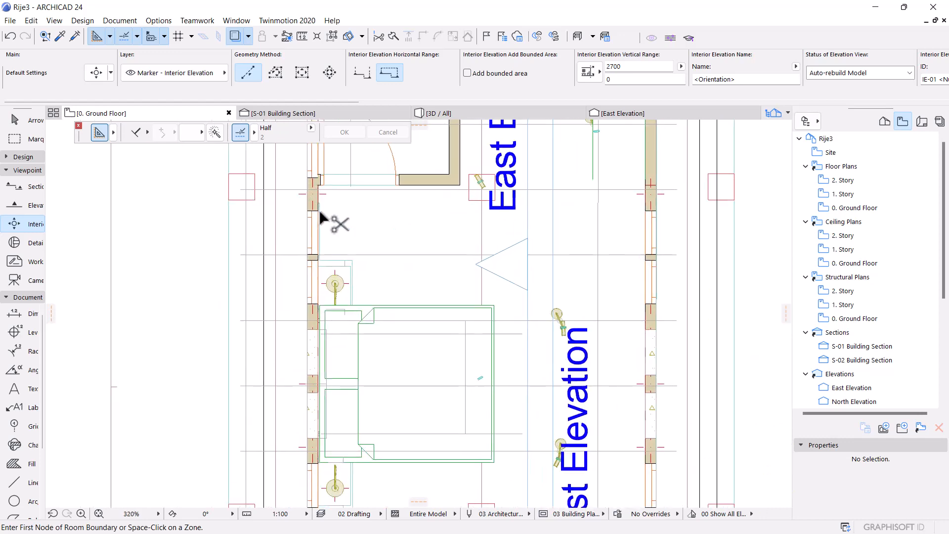
{"action": "scroll", "coordinate": [321, 213], "scroll_direction": "up", "scroll_amount": 1}
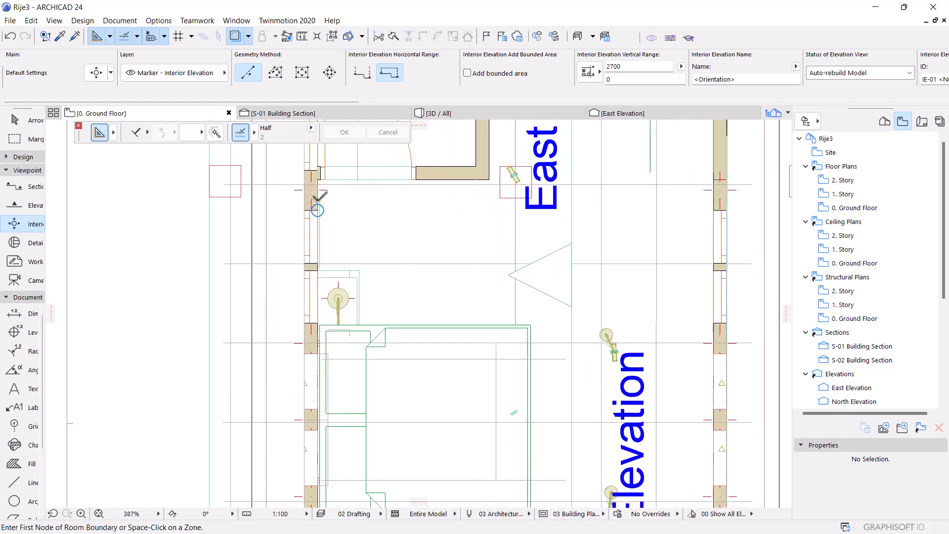
{"action": "left_click", "coordinate": [317, 200]}
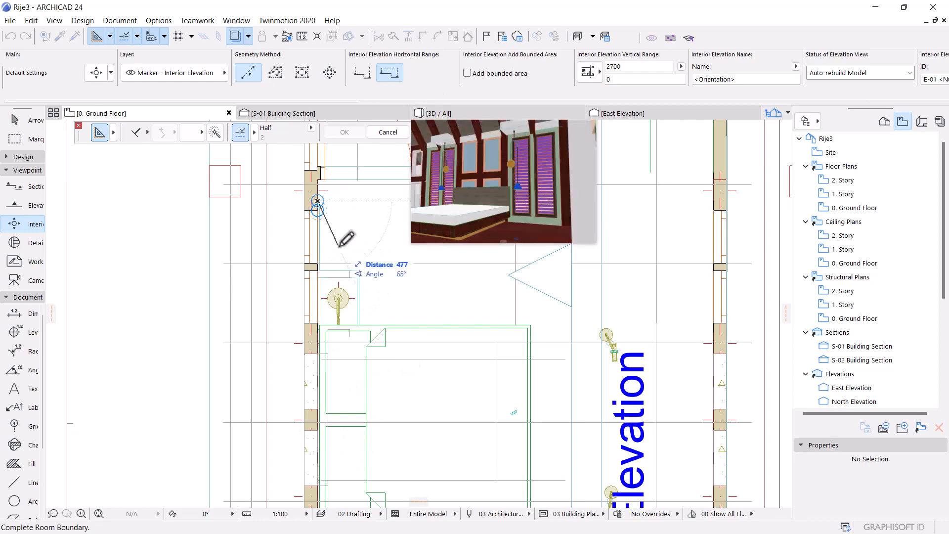
{"action": "scroll", "coordinate": [341, 247], "scroll_direction": "down", "scroll_amount": 3}
{"action": "scroll", "coordinate": [339, 247], "scroll_direction": "down", "scroll_amount": 1}
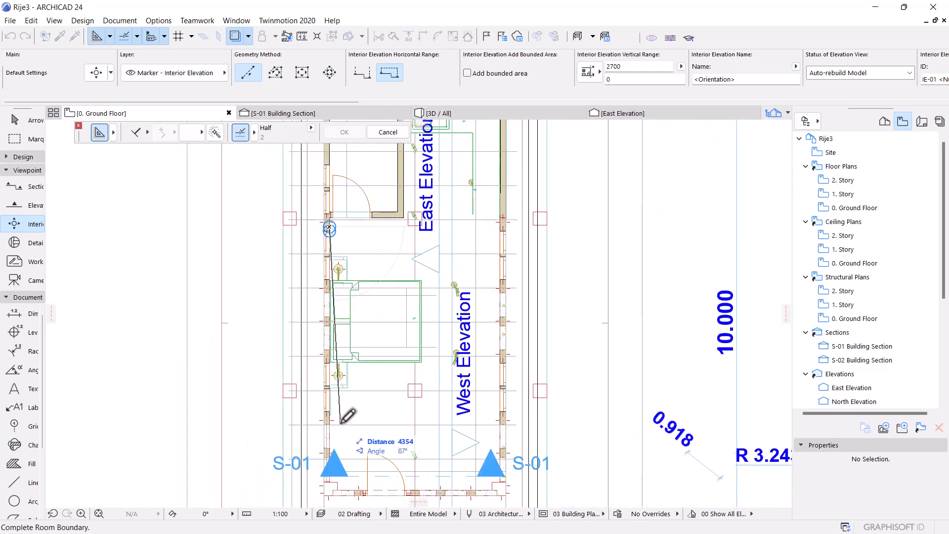
{"action": "scroll", "coordinate": [341, 424], "scroll_direction": "up", "scroll_amount": 4}
{"action": "scroll", "coordinate": [340, 423], "scroll_direction": "down", "scroll_amount": 3}
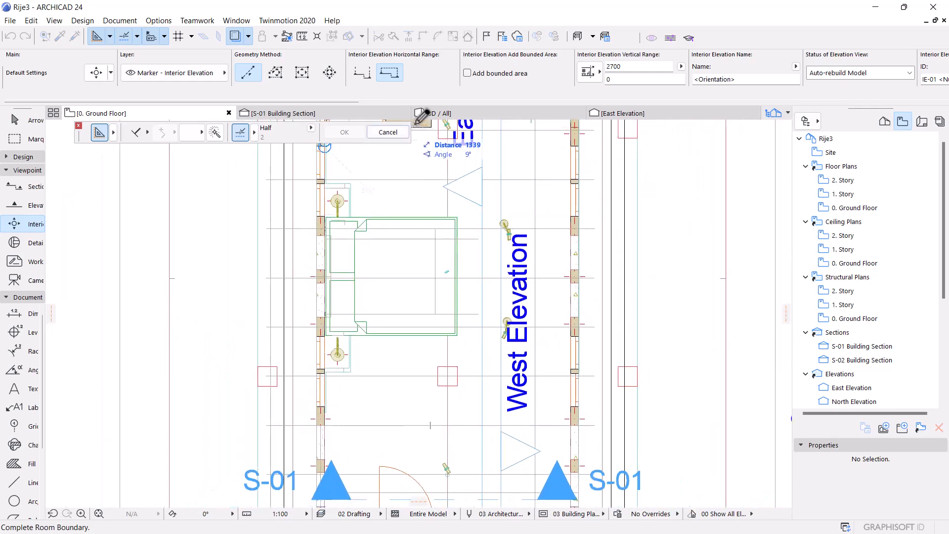
{"action": "left_click", "coordinate": [437, 113]}
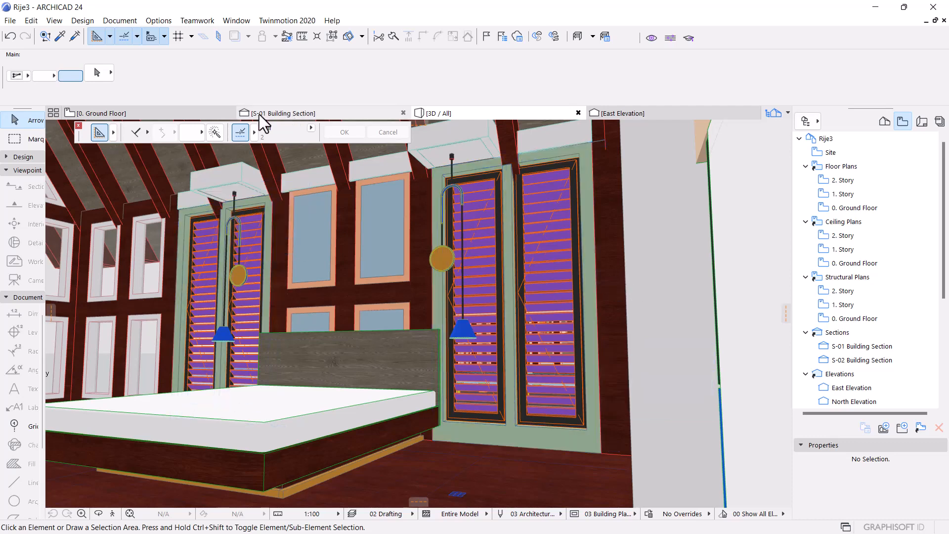
{"action": "left_click", "coordinate": [176, 112]}
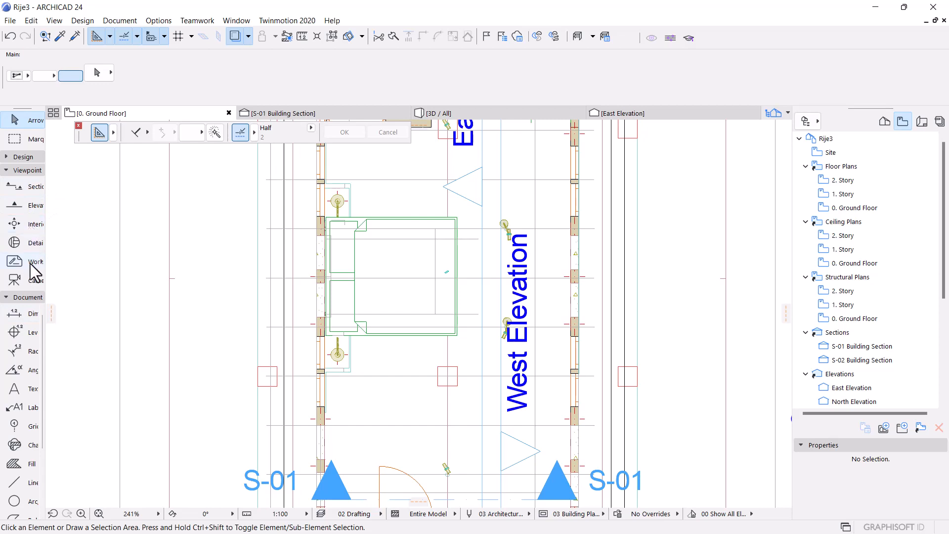
Step: Start an interior elevation with a boundary line about 4150 mm long along the inner face of the wall behind the bed
{"action": "left_click", "coordinate": [19, 226]}
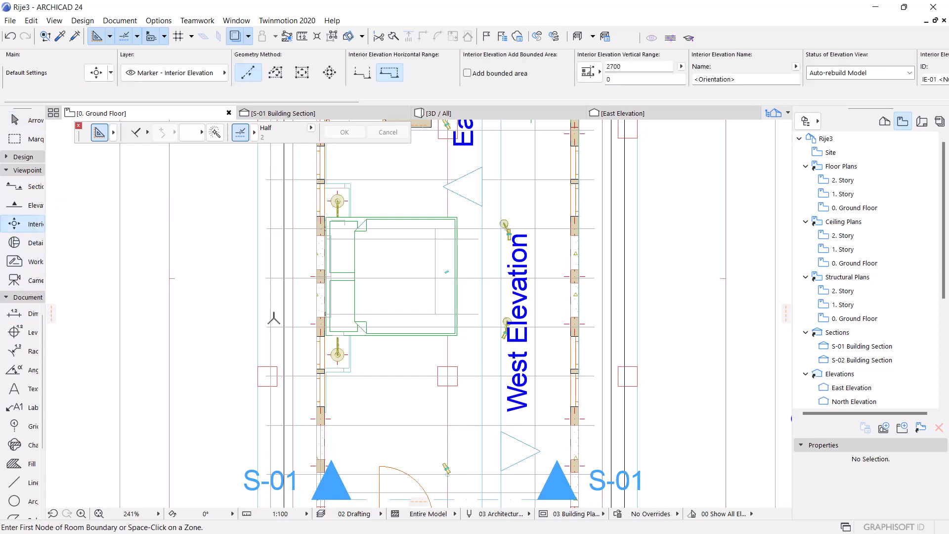
{"action": "scroll", "coordinate": [273, 319], "scroll_direction": "down", "scroll_amount": 2}
{"action": "scroll", "coordinate": [309, 190], "scroll_direction": "up", "scroll_amount": 4}
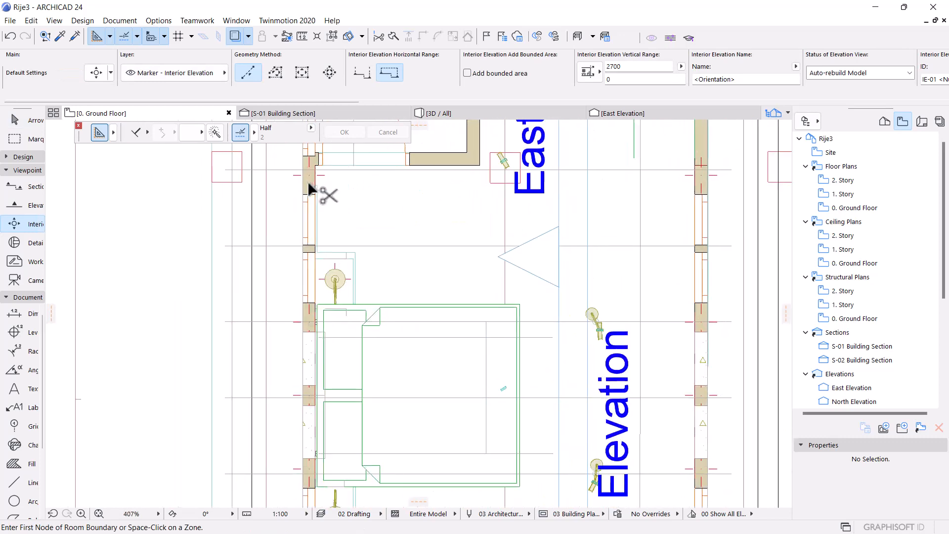
{"action": "scroll", "coordinate": [308, 189], "scroll_direction": "up", "scroll_amount": 4}
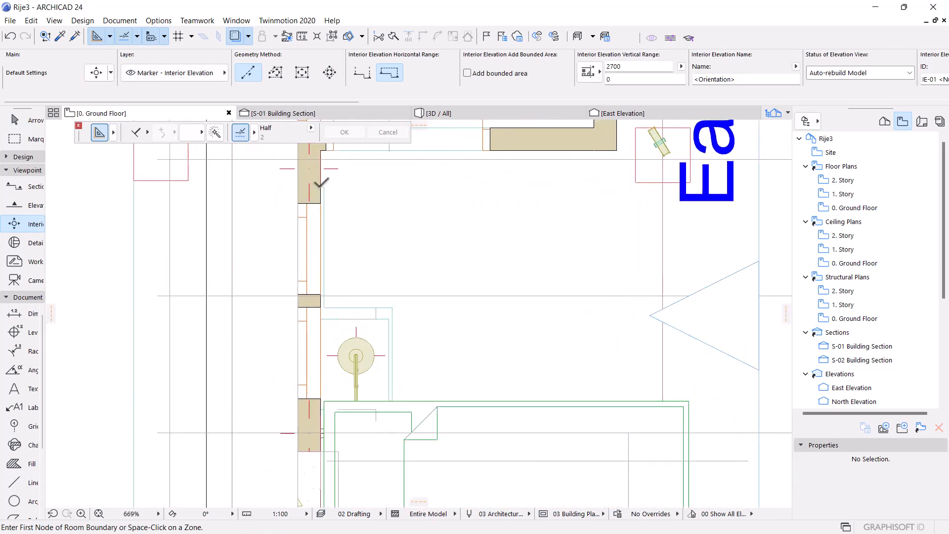
{"action": "left_click", "coordinate": [321, 186]}
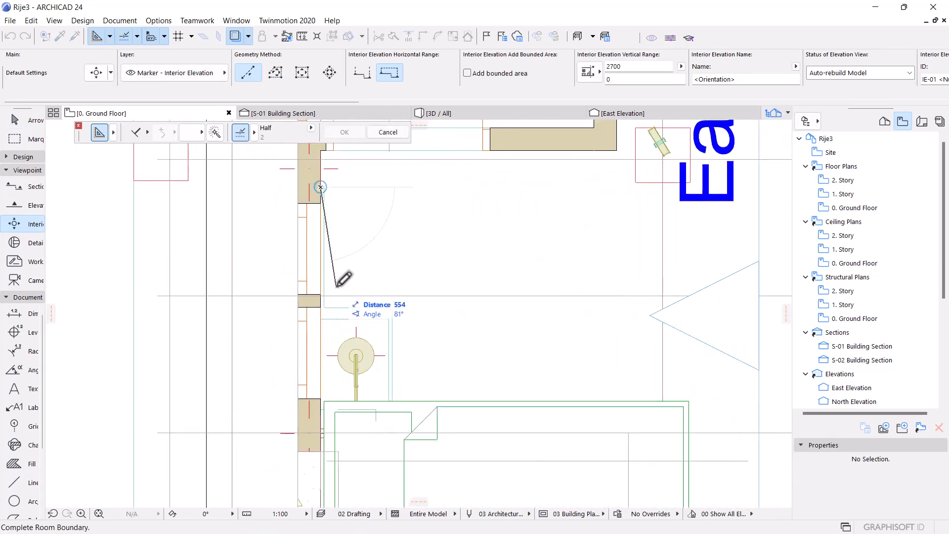
{"action": "scroll", "coordinate": [342, 276], "scroll_direction": "down", "scroll_amount": 5}
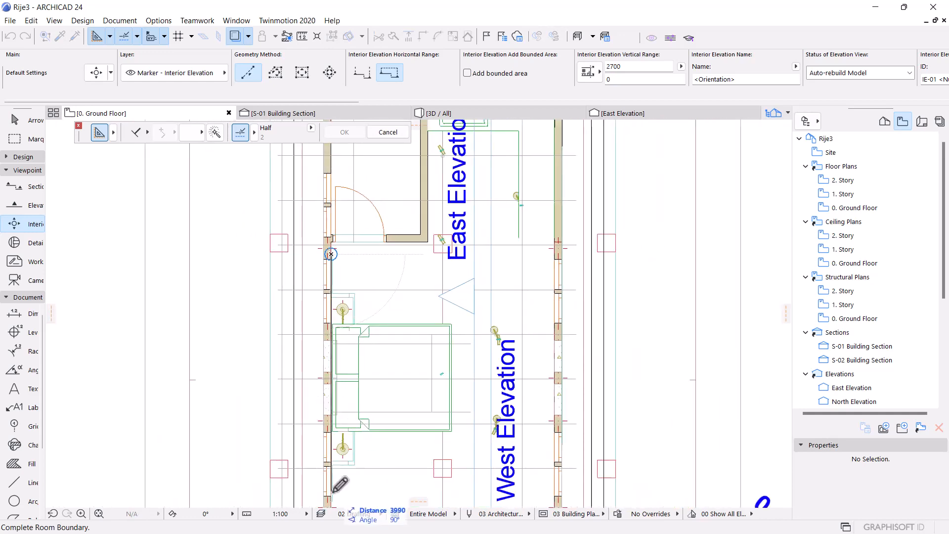
{"action": "scroll", "coordinate": [340, 484], "scroll_direction": "up", "scroll_amount": 5}
{"action": "scroll", "coordinate": [340, 484], "scroll_direction": "down", "scroll_amount": 6}
{"action": "scroll", "coordinate": [334, 483], "scroll_direction": "up", "scroll_amount": 3}
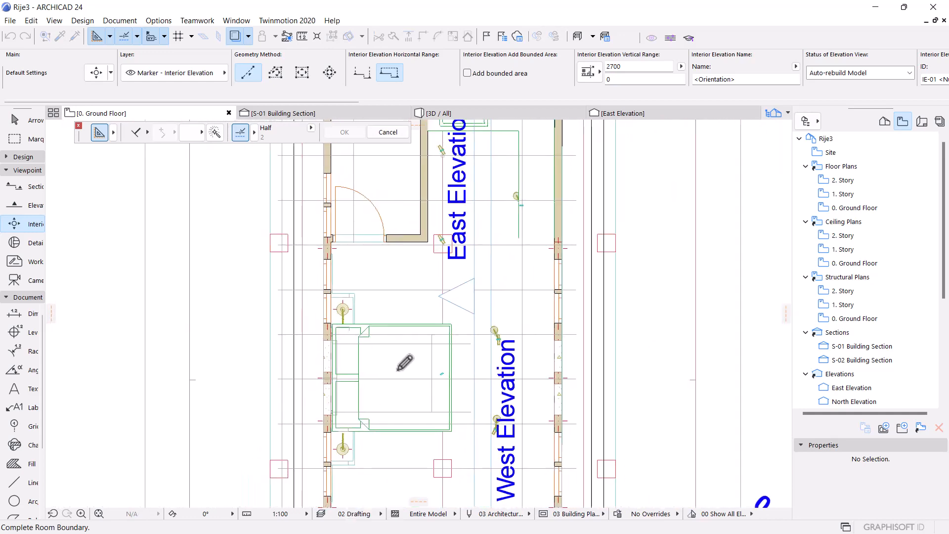
{"action": "scroll", "coordinate": [374, 457], "scroll_direction": "up", "scroll_amount": 5}
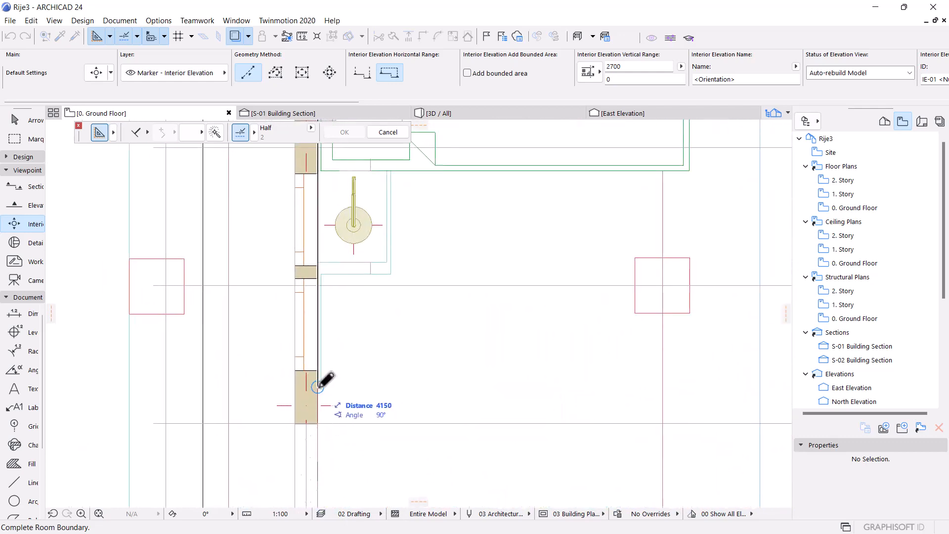
{"action": "left_click", "coordinate": [318, 386]}
Step: Set the interior elevation's standpoint about 2405 mm from the wall, just beyond the foot of the bed, and select the finished elevation
{"action": "scroll", "coordinate": [258, 399], "scroll_direction": "down", "scroll_amount": 5}
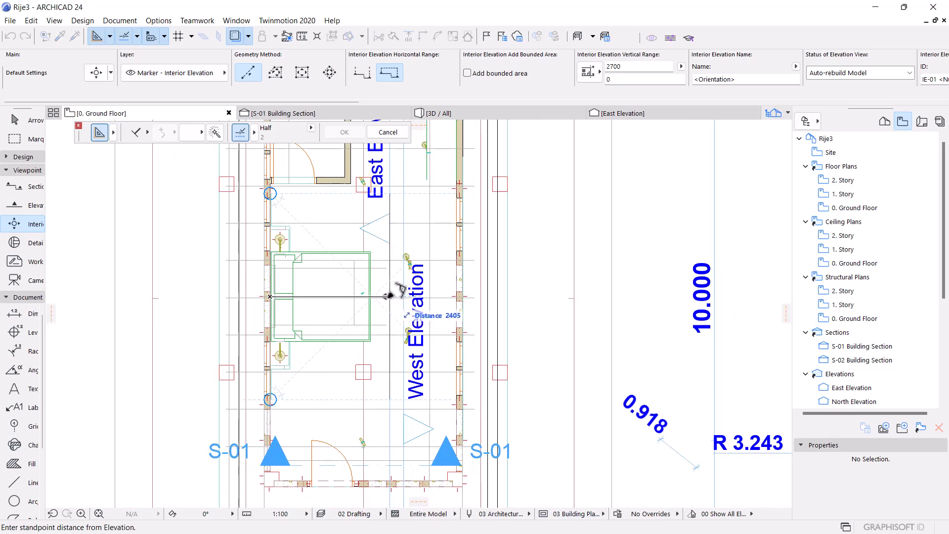
{"action": "left_click", "coordinate": [391, 295]}
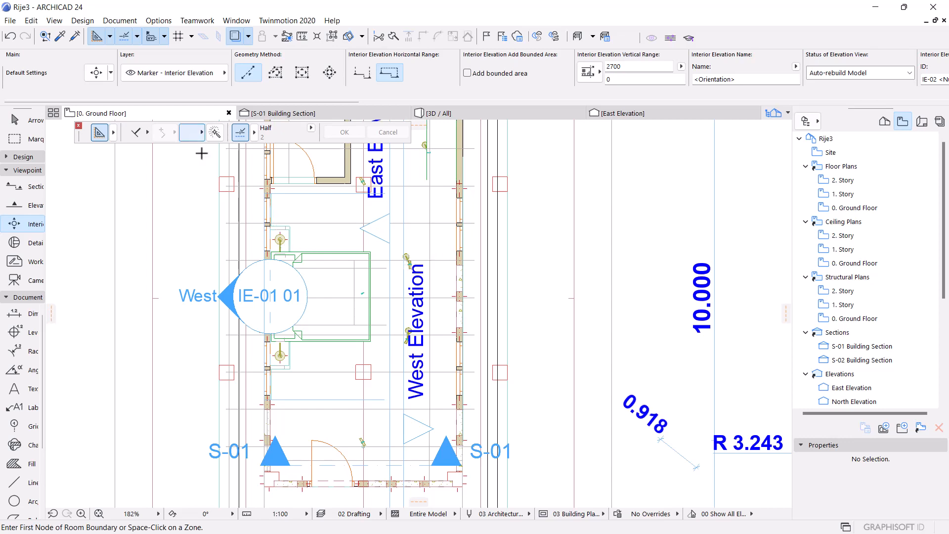
{"action": "left_click", "coordinate": [17, 121]}
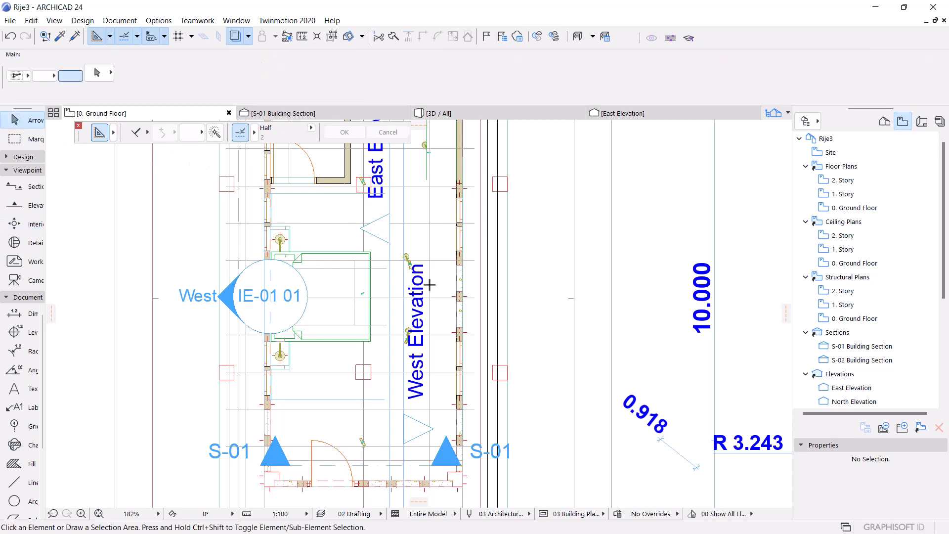
{"action": "left_click", "coordinate": [402, 314]}
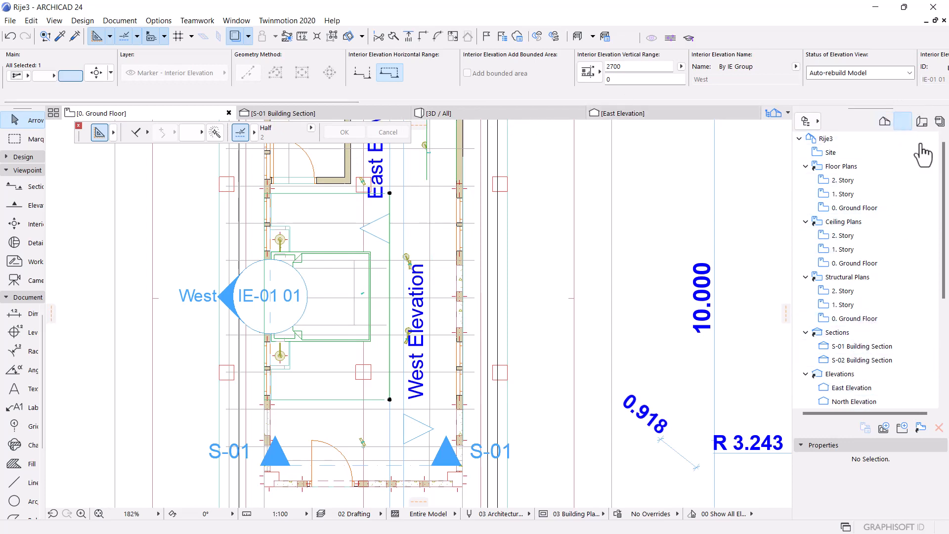
Step: Expand the interior elevations in the project map, open the IE-01 01 West view and examine the wall behind the bed
{"action": "left_click_drag", "start_coordinate": [944, 196], "coordinate": [946, 250]}
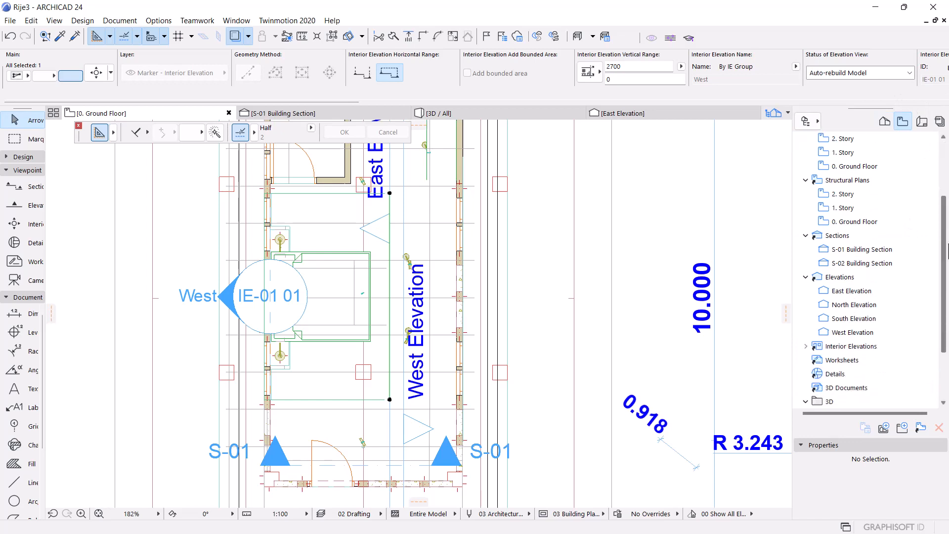
{"action": "left_click", "coordinate": [821, 347]}
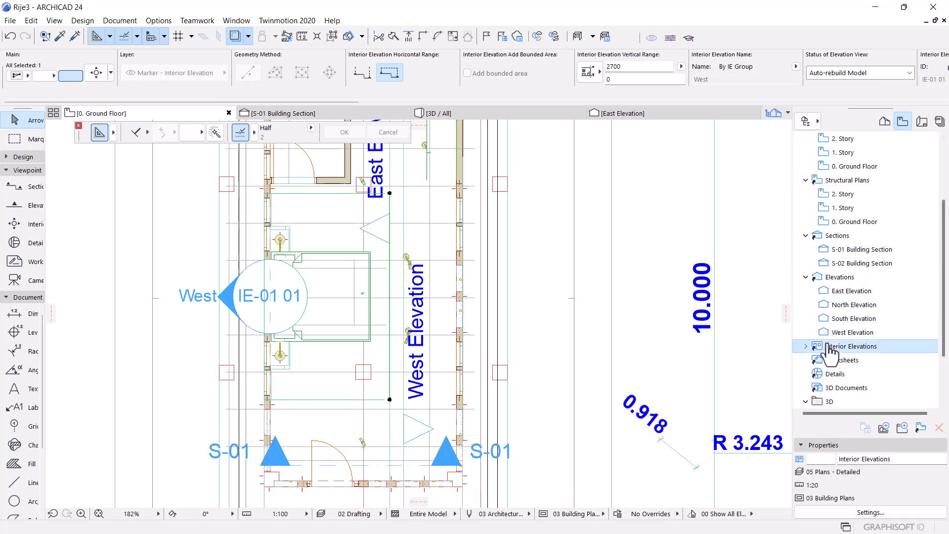
{"action": "double_click", "coordinate": [816, 352]}
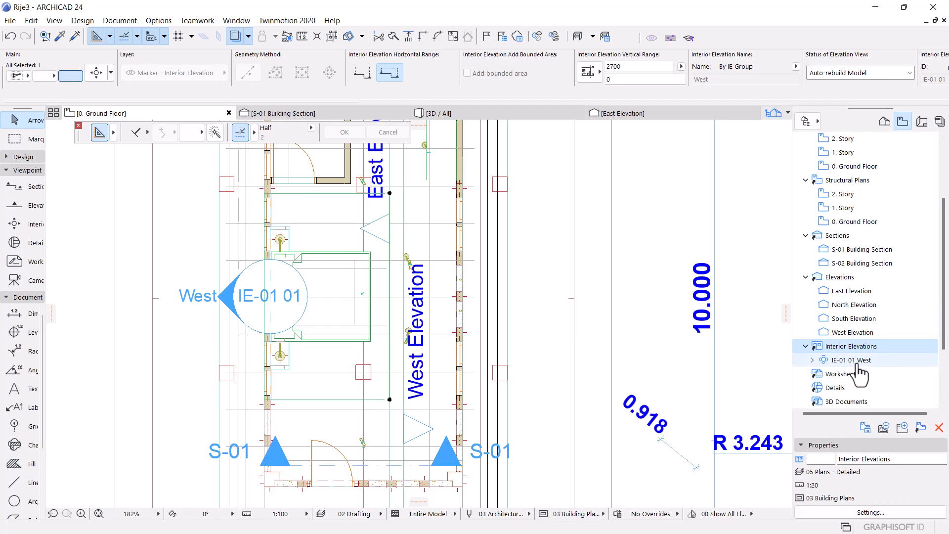
{"action": "left_click", "coordinate": [858, 362]}
{"action": "double_click", "coordinate": [865, 362]}
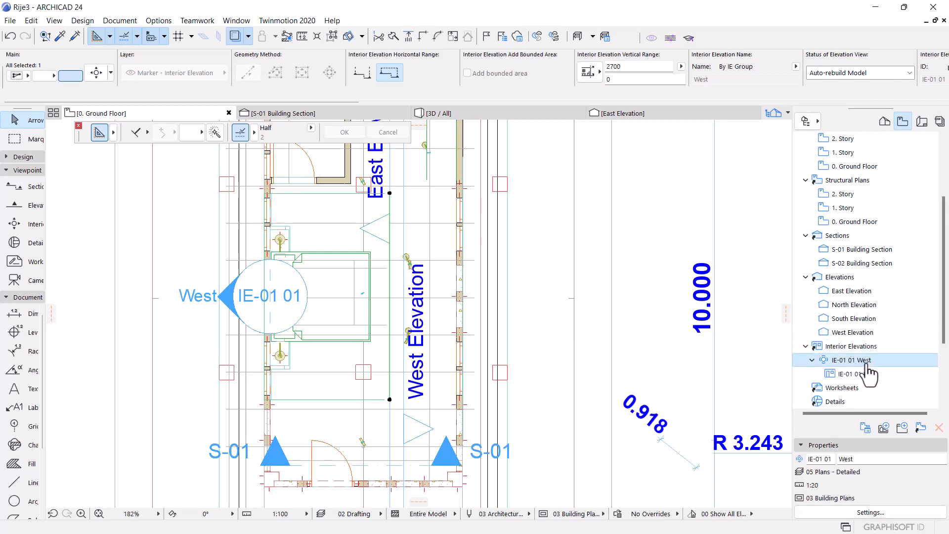
{"action": "double_click", "coordinate": [865, 374]}
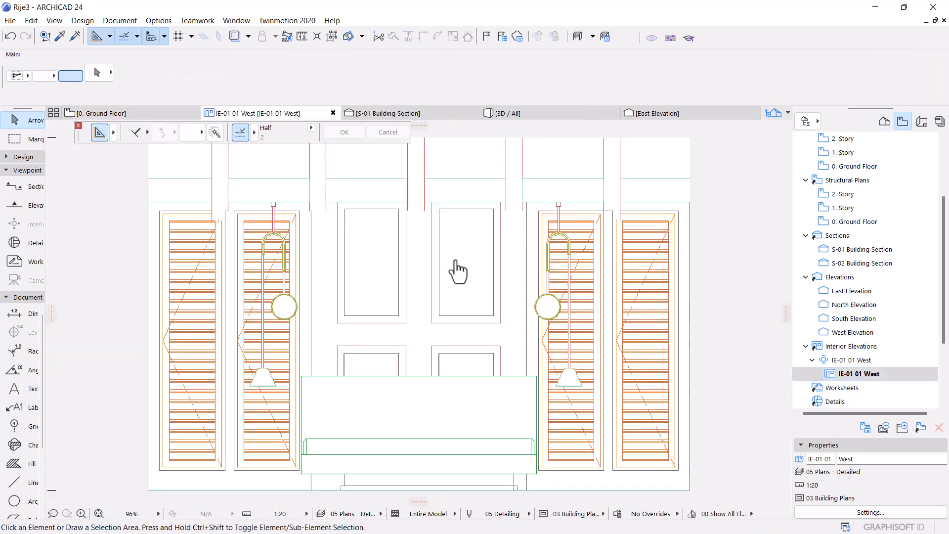
{"action": "scroll", "coordinate": [405, 341], "scroll_direction": "down", "scroll_amount": 2}
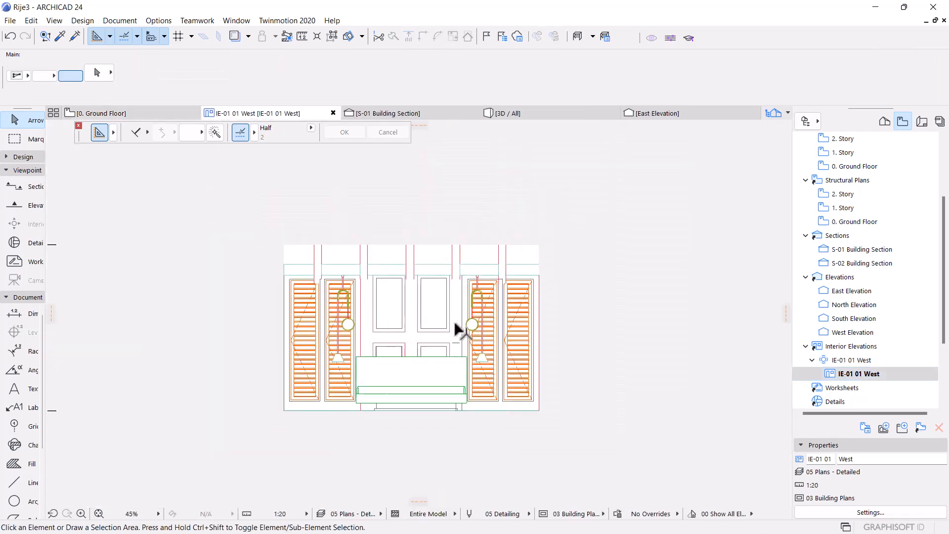
{"action": "scroll", "coordinate": [371, 317], "scroll_direction": "up", "scroll_amount": 2}
{"action": "scroll", "coordinate": [371, 318], "scroll_direction": "down", "scroll_amount": 5}
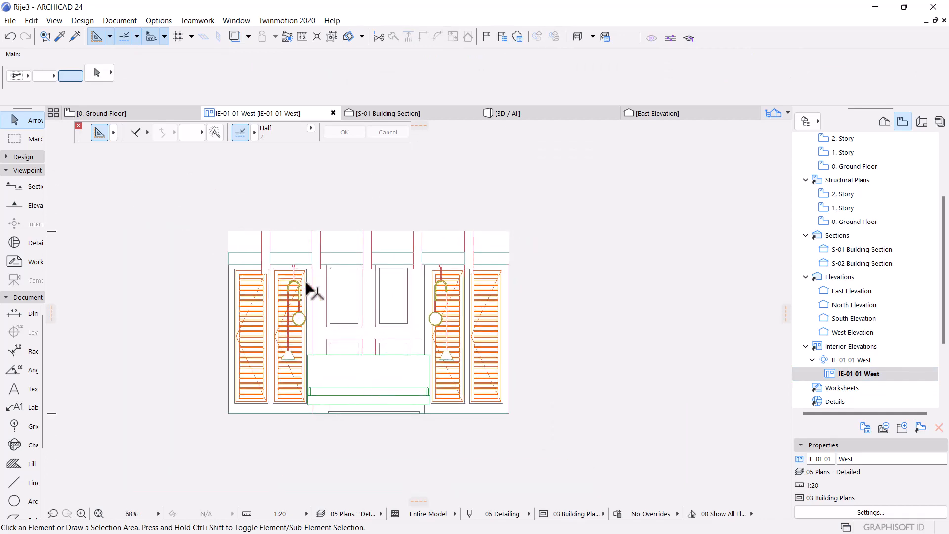
Step: Return to the ground floor plan and select the interior elevation to check its standpoint line and extent, then deselect it
{"action": "left_click", "coordinate": [141, 111]}
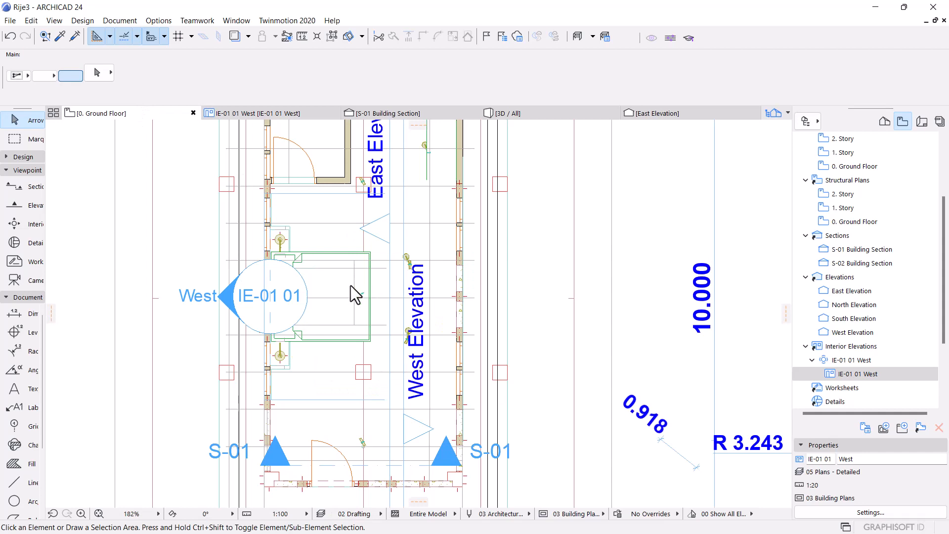
{"action": "left_click", "coordinate": [269, 292]}
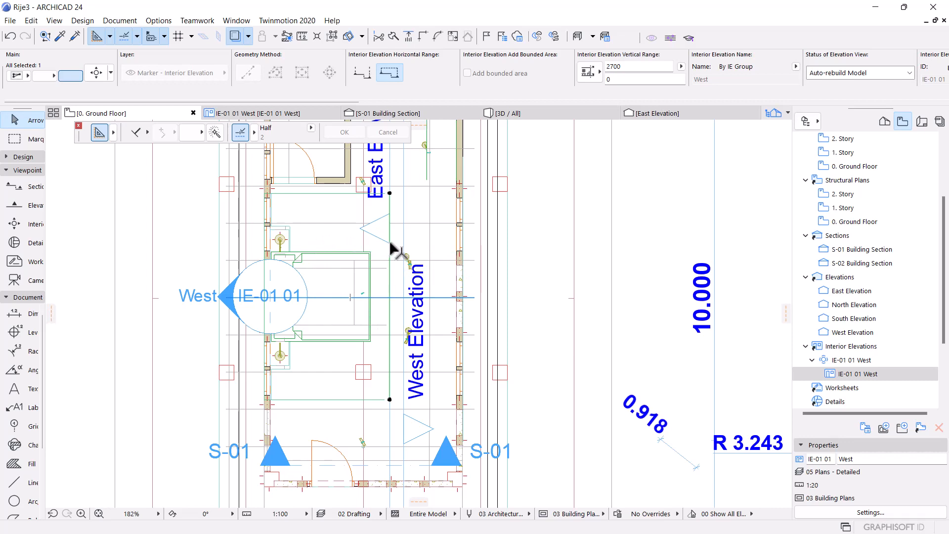
{"action": "left_click", "coordinate": [129, 222]}
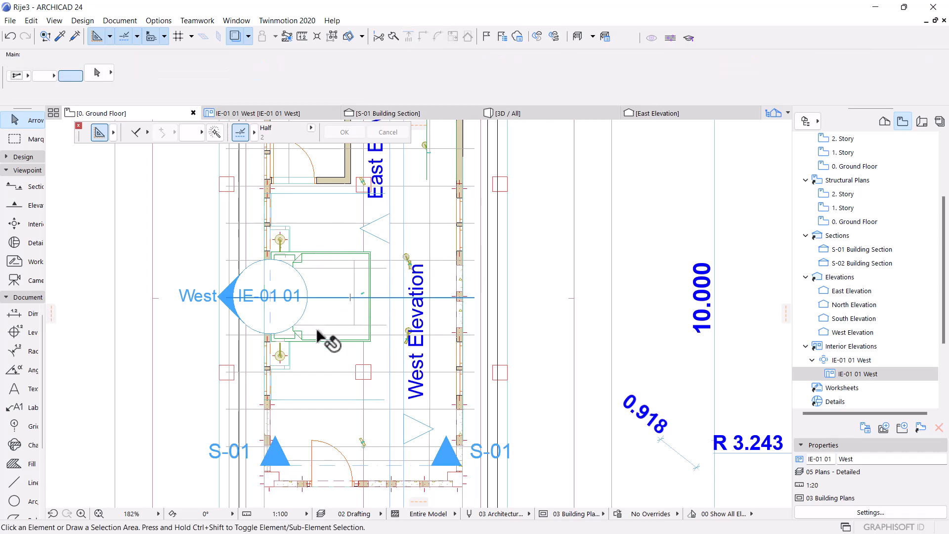
Step: Start a second interior elevation with a boundary line about 4150 mm long along the inner face of the wall behind the bed
{"action": "left_click", "coordinate": [34, 223]}
{"action": "scroll", "coordinate": [341, 375], "scroll_direction": "down", "scroll_amount": 3}
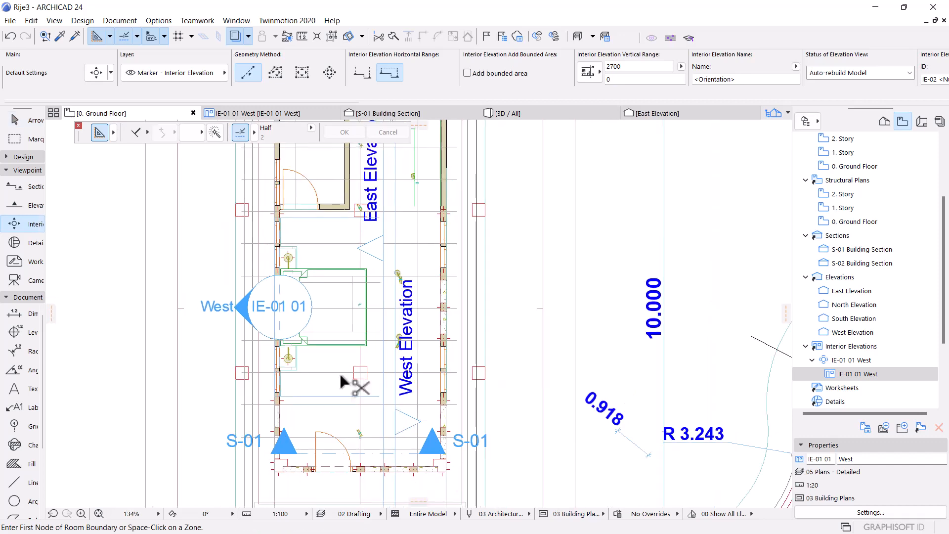
{"action": "scroll", "coordinate": [366, 335], "scroll_direction": "up", "scroll_amount": 3}
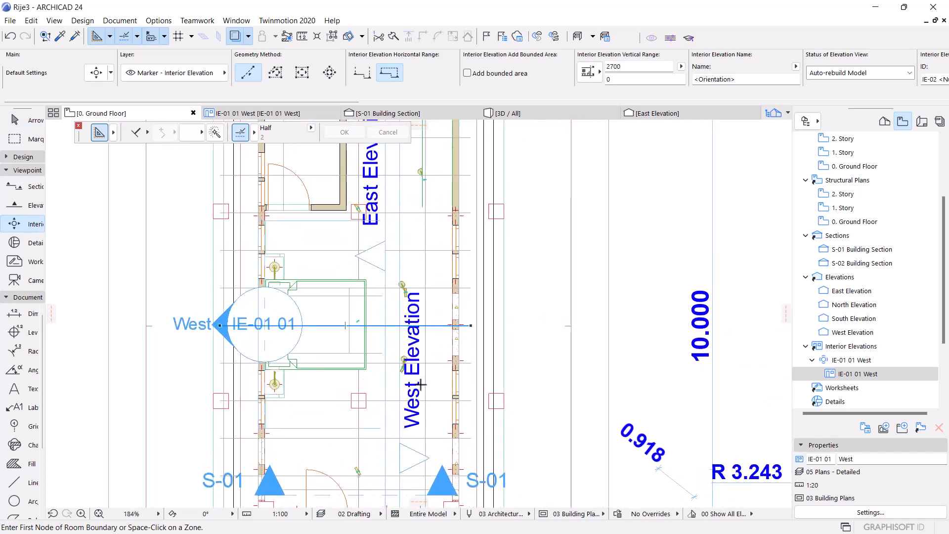
{"action": "scroll", "coordinate": [361, 380], "scroll_direction": "down", "scroll_amount": 3}
{"action": "scroll", "coordinate": [319, 337], "scroll_direction": "up", "scroll_amount": 2}
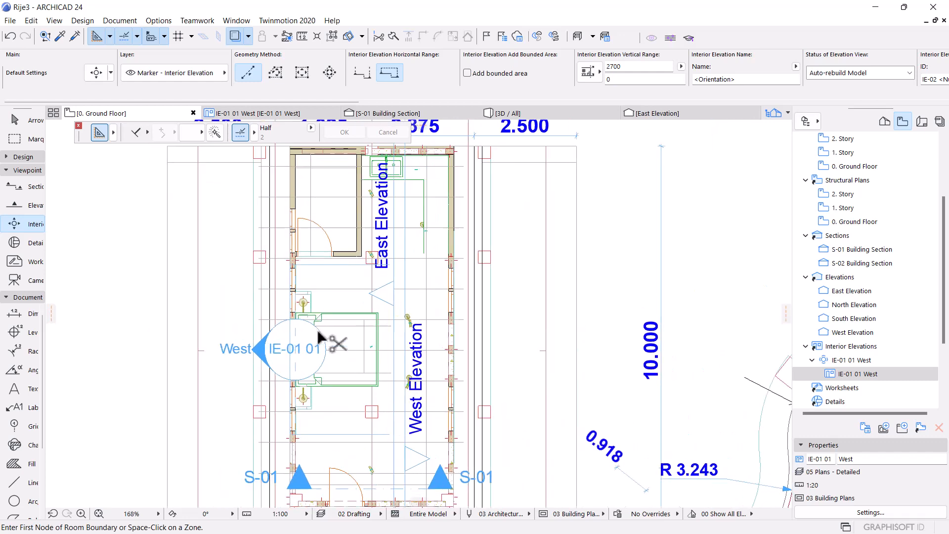
{"action": "scroll", "coordinate": [319, 338], "scroll_direction": "up", "scroll_amount": 1}
{"action": "scroll", "coordinate": [272, 183], "scroll_direction": "up", "scroll_amount": 4}
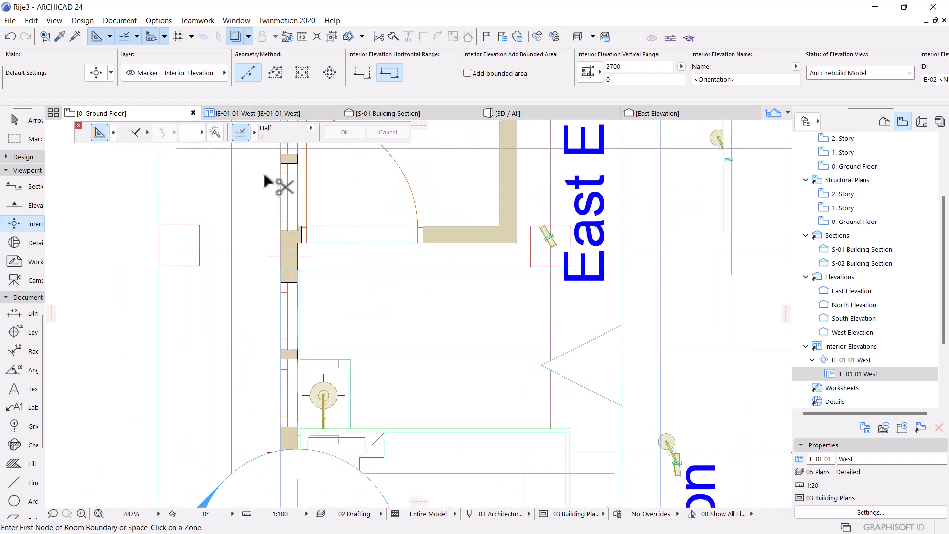
{"action": "scroll", "coordinate": [264, 177], "scroll_direction": "up", "scroll_amount": 1}
{"action": "left_click", "coordinate": [302, 283]}
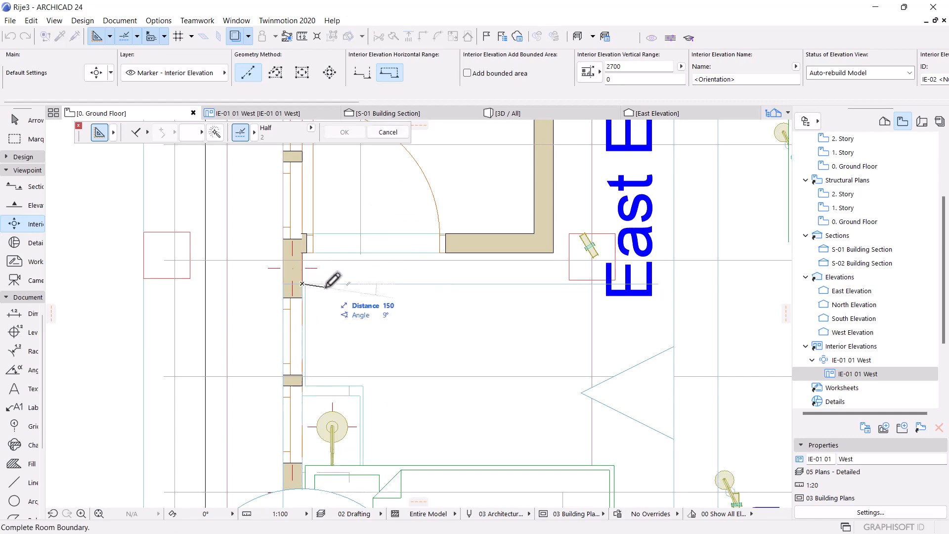
{"action": "scroll", "coordinate": [327, 277], "scroll_direction": "down", "scroll_amount": 4}
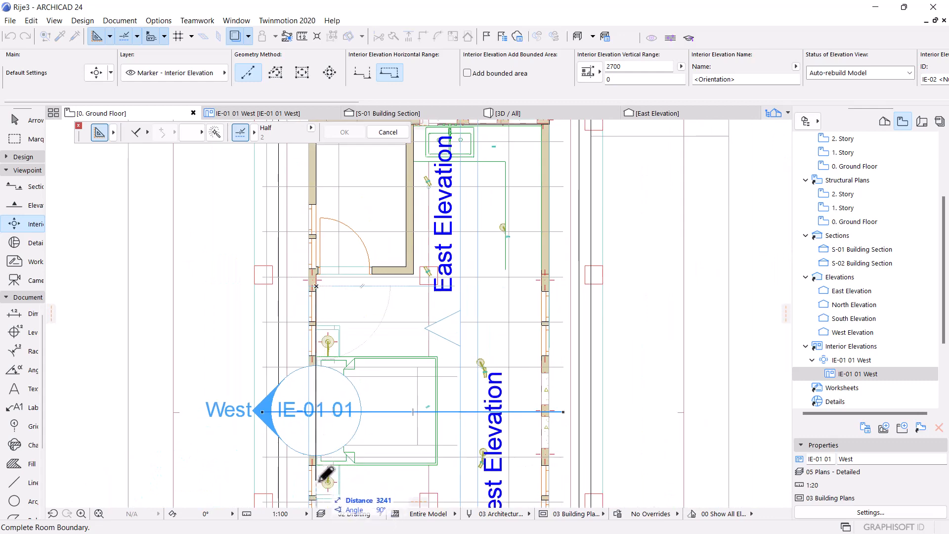
{"action": "scroll", "coordinate": [320, 491], "scroll_direction": "down", "scroll_amount": 6}
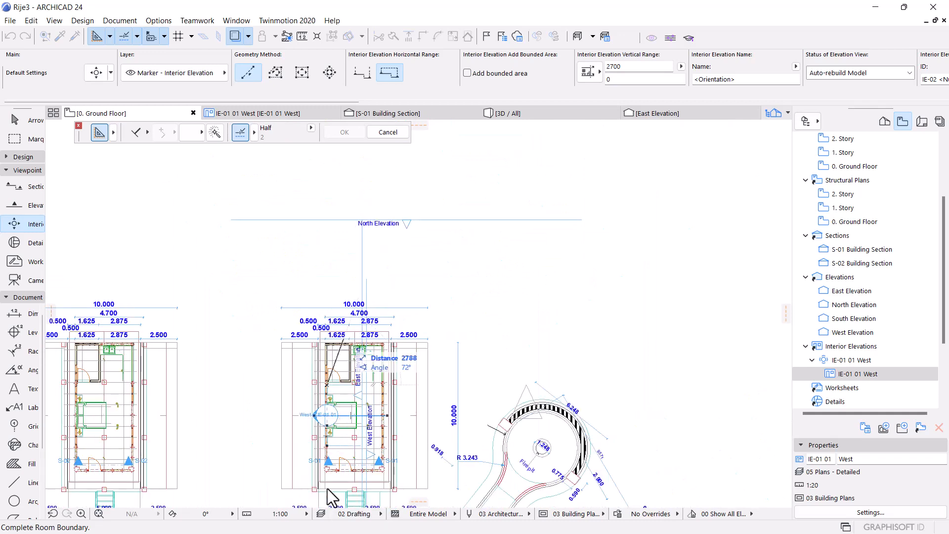
{"action": "scroll", "coordinate": [327, 488], "scroll_direction": "up", "scroll_amount": 6}
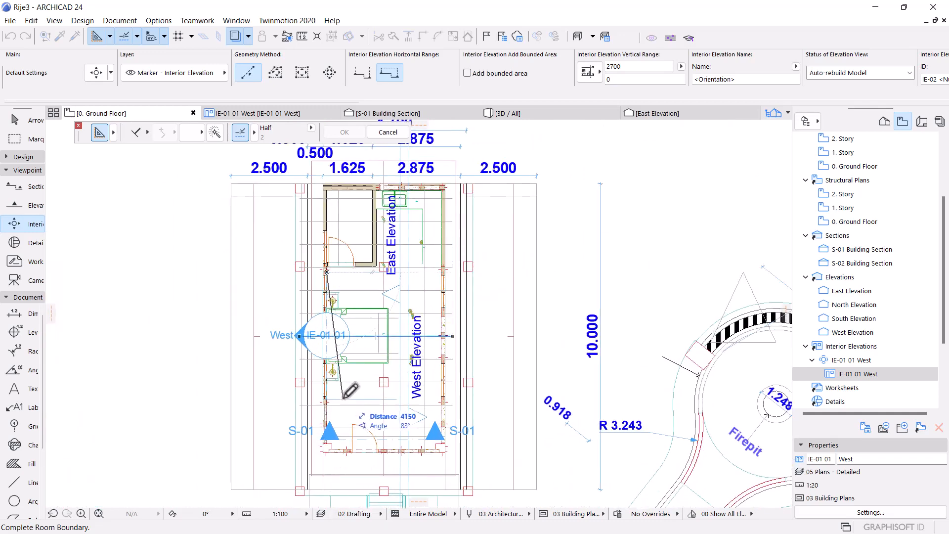
{"action": "scroll", "coordinate": [340, 396], "scroll_direction": "up", "scroll_amount": 6}
{"action": "scroll", "coordinate": [338, 408], "scroll_direction": "up", "scroll_amount": 4}
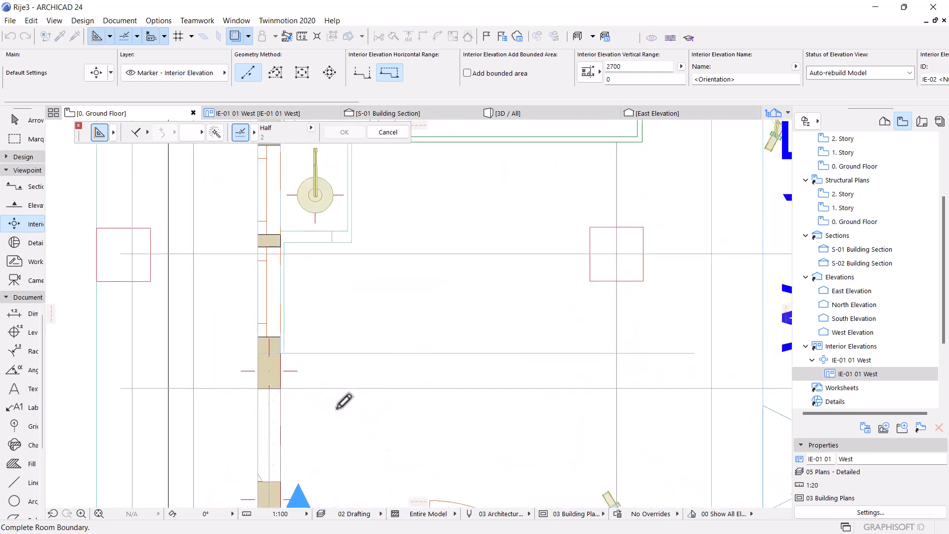
{"action": "left_click", "coordinate": [282, 353]}
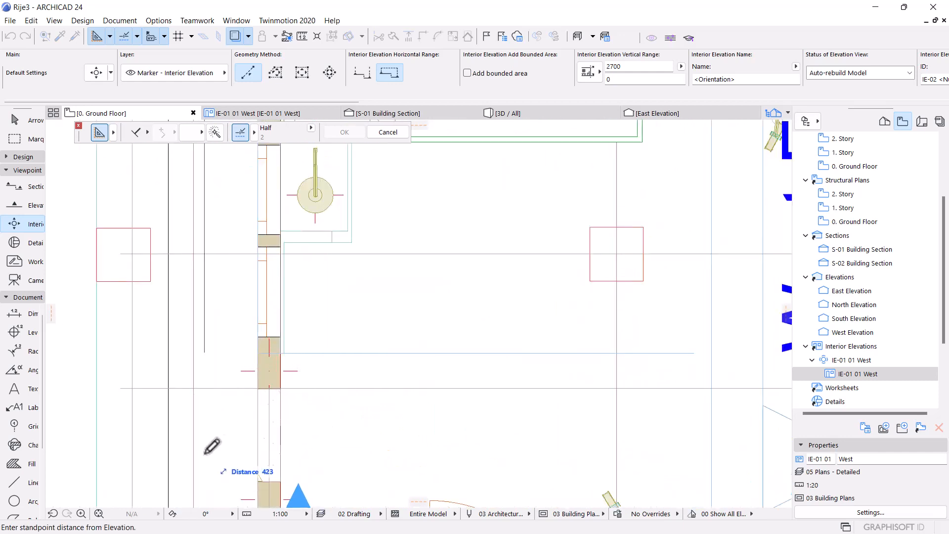
Step: Set the second interior elevation's standpoint about 98 mm from the wall, so that it cuts through the head of the bed
{"action": "scroll", "coordinate": [203, 453], "scroll_direction": "down", "scroll_amount": 4}
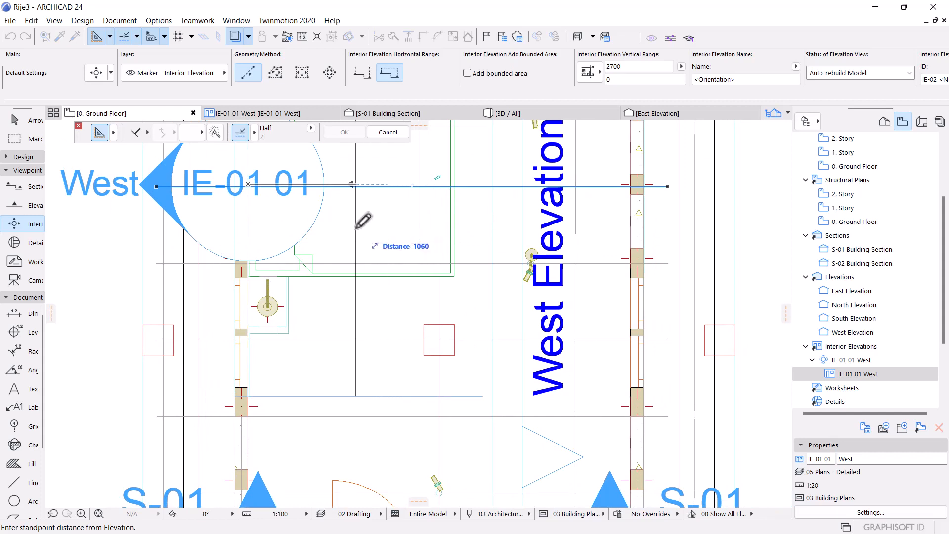
{"action": "scroll", "coordinate": [313, 361], "scroll_direction": "down", "scroll_amount": 3}
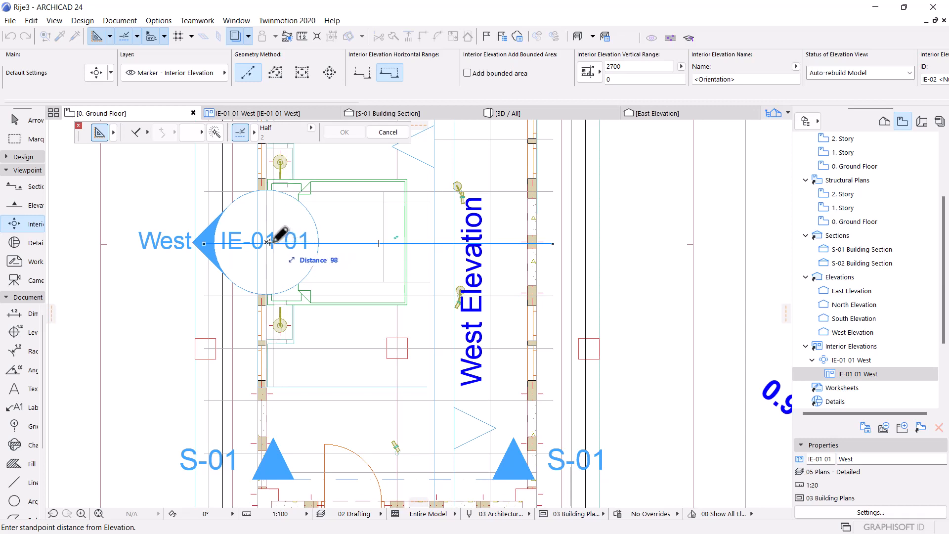
{"action": "left_click", "coordinate": [267, 242]}
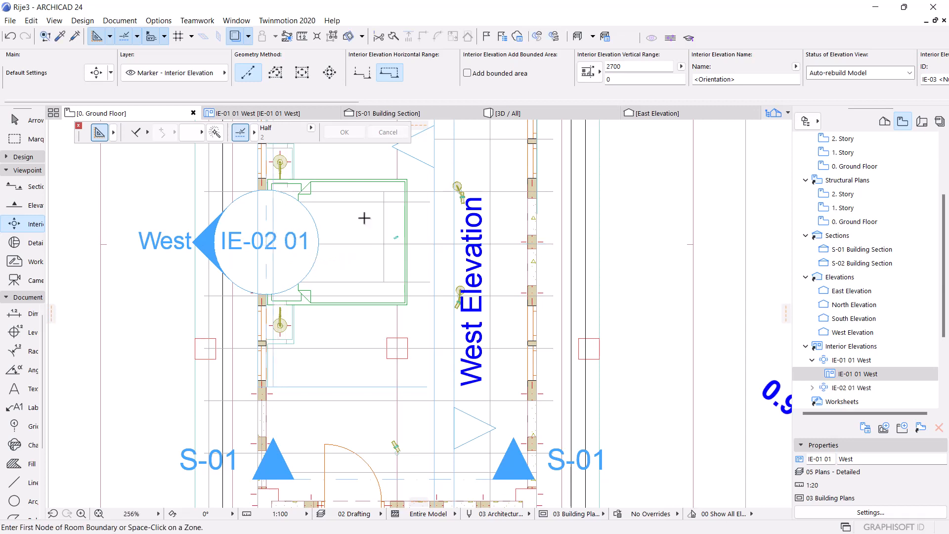
Step: Open the IE-02 01 West interior elevation and examine how the bed, lamps and ceiling beams are shown
{"action": "double_click", "coordinate": [847, 390]}
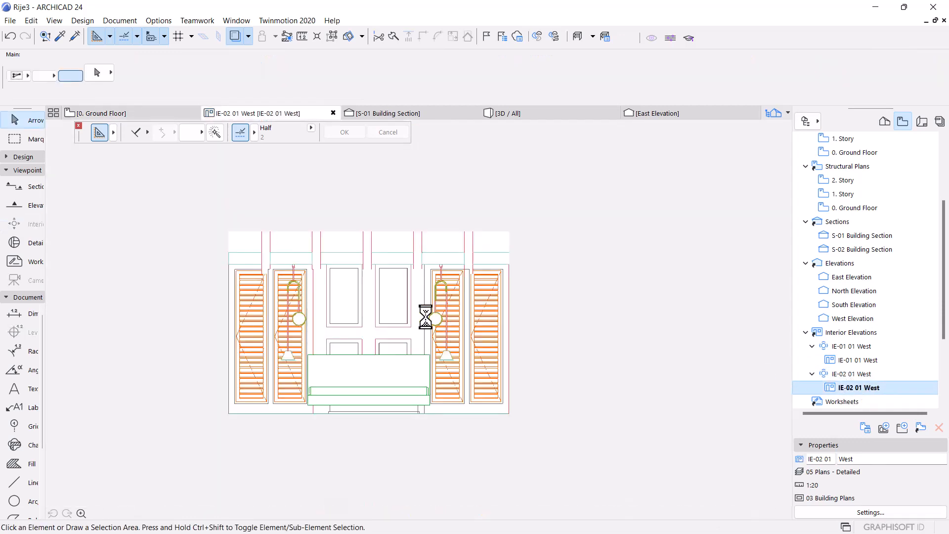
{"action": "scroll", "coordinate": [322, 360], "scroll_direction": "down", "scroll_amount": 5}
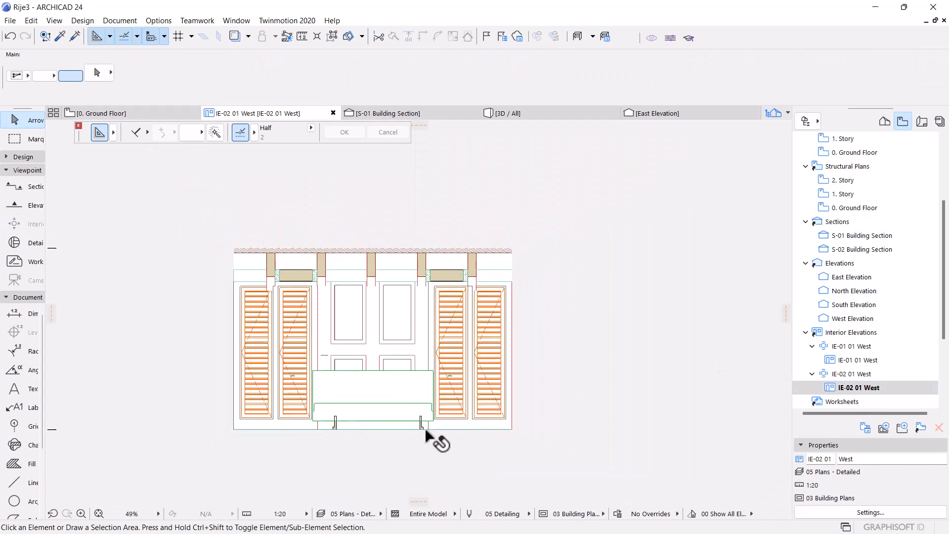
{"action": "scroll", "coordinate": [419, 429], "scroll_direction": "up", "scroll_amount": 3}
{"action": "scroll", "coordinate": [419, 429], "scroll_direction": "up", "scroll_amount": 1}
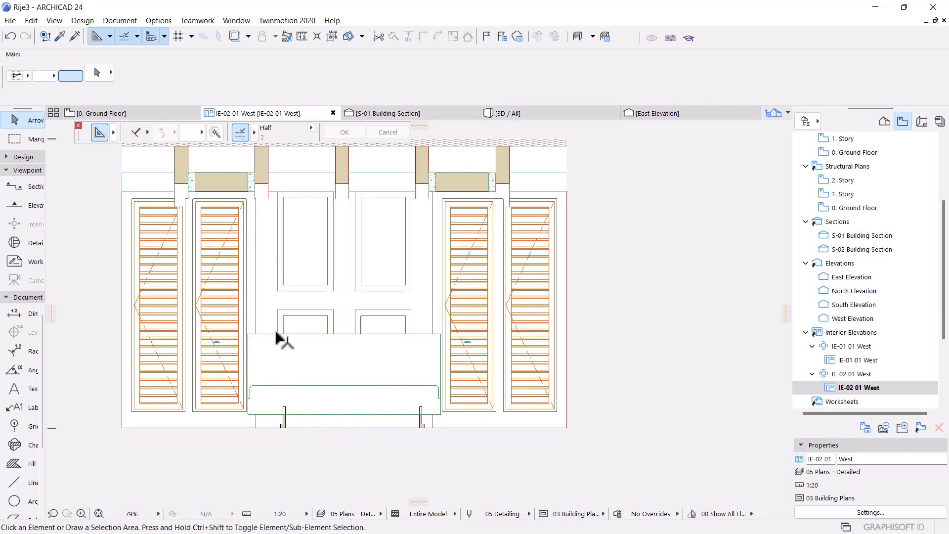
Step: Return to the ground floor plan and permanently delete the second interior elevation, IE-02 01
{"action": "mouse_move", "coordinate": [121, 115]}
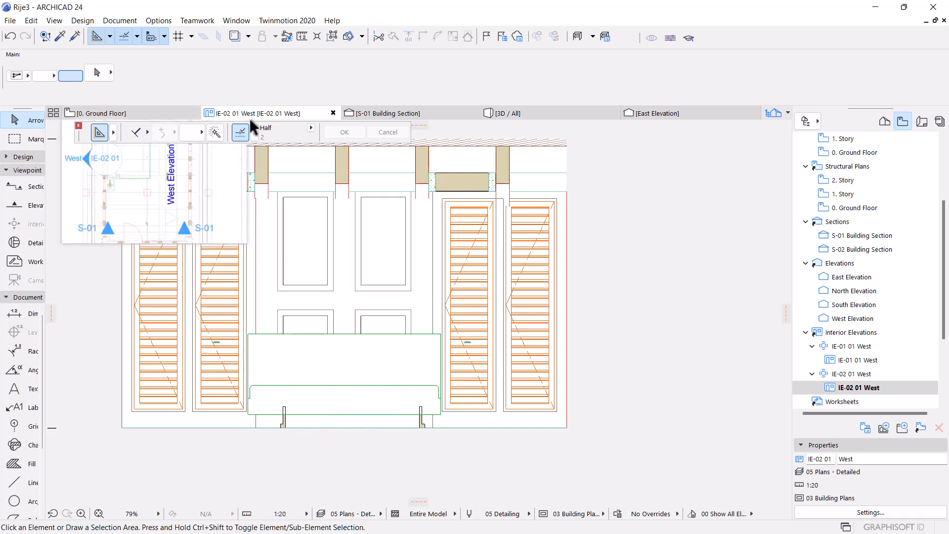
{"action": "left_click", "coordinate": [144, 114]}
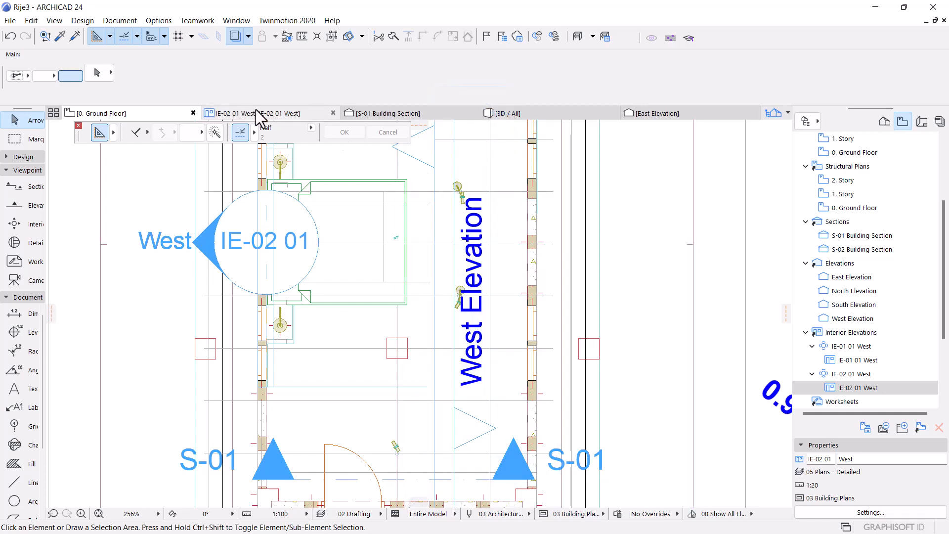
{"action": "left_click", "coordinate": [205, 236]}
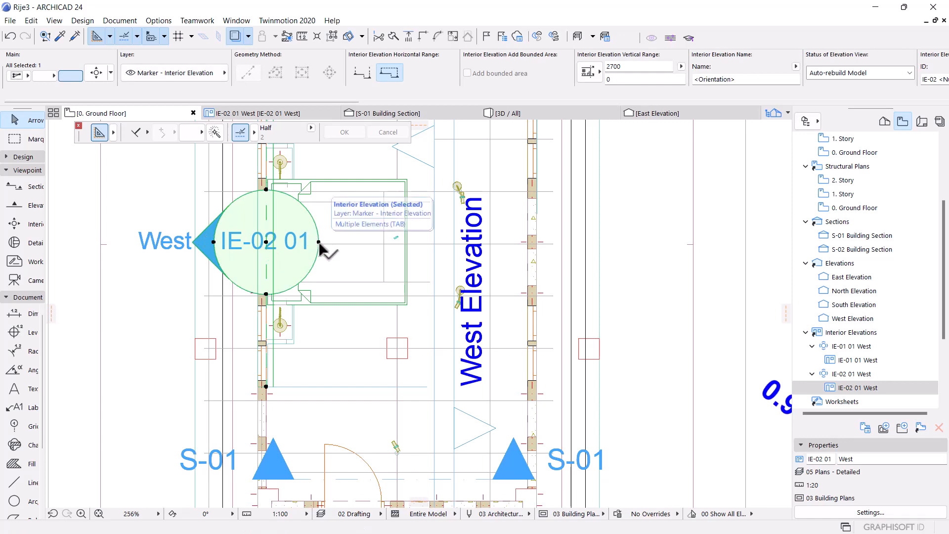
{"action": "key", "text": "Delete"}
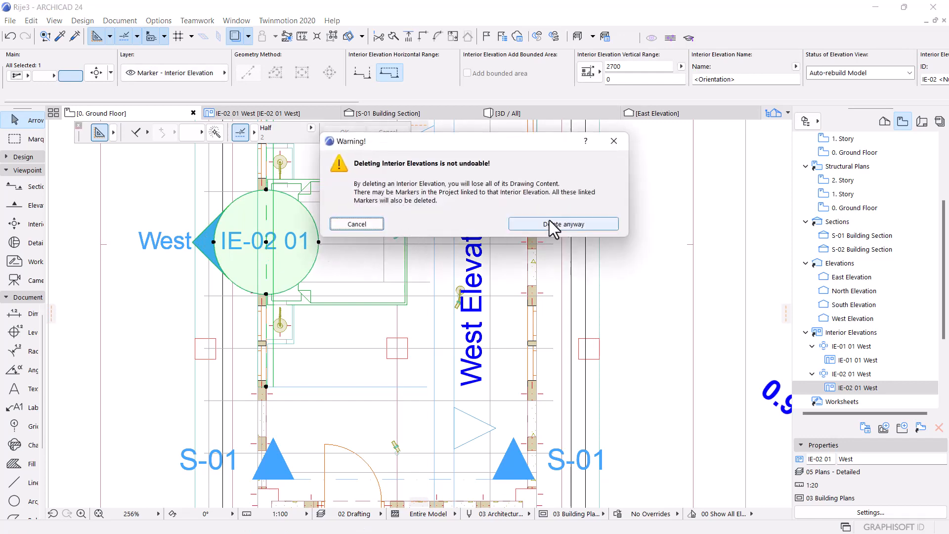
{"action": "left_click", "coordinate": [551, 223]}
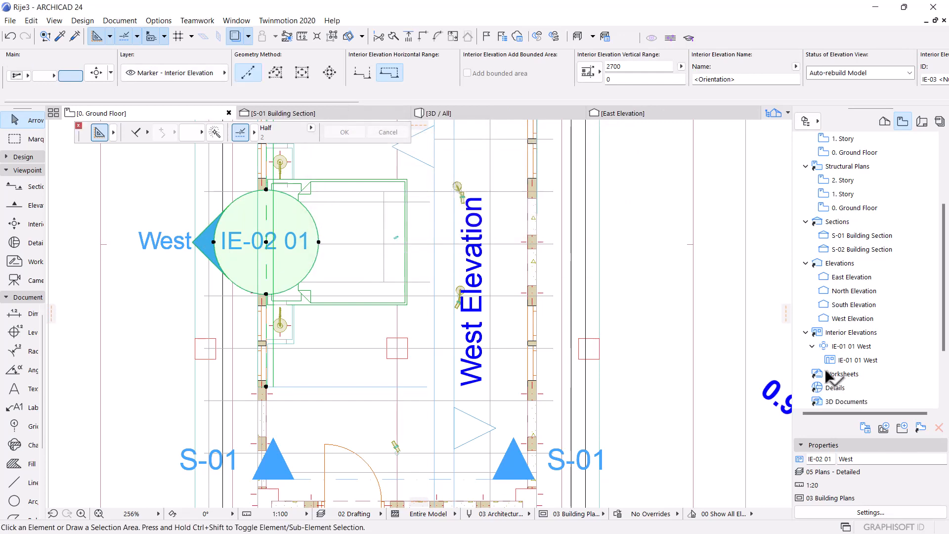
Step: Reopen the IE-01 01 West interior elevation, examine the bed and hanging lamps, and return to the ground floor plan
{"action": "double_click", "coordinate": [864, 360]}
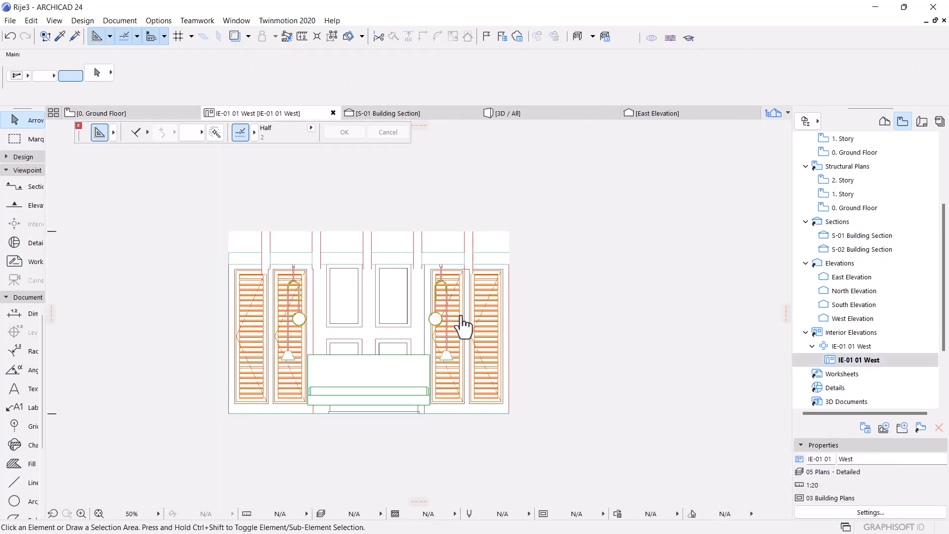
{"action": "scroll", "coordinate": [455, 442], "scroll_direction": "up", "scroll_amount": 3}
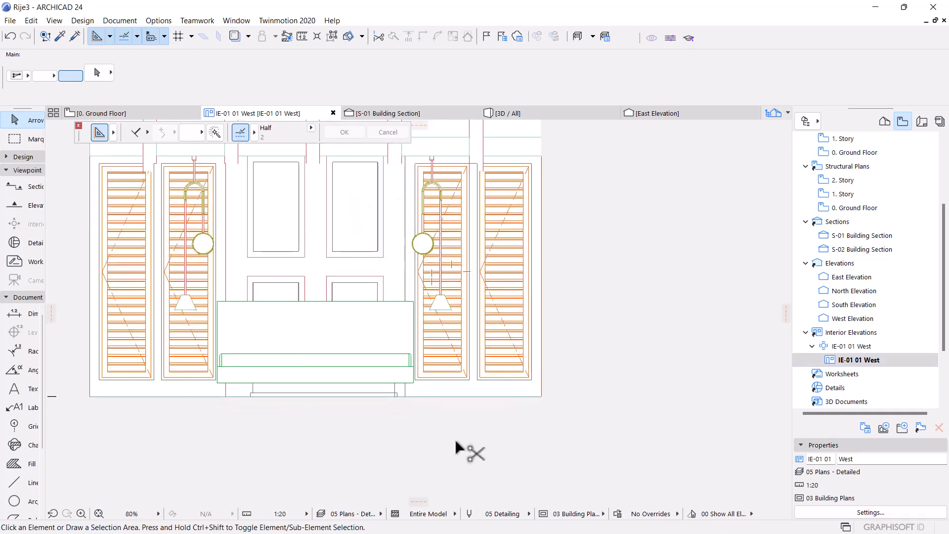
{"action": "scroll", "coordinate": [468, 470], "scroll_direction": "down", "scroll_amount": 4}
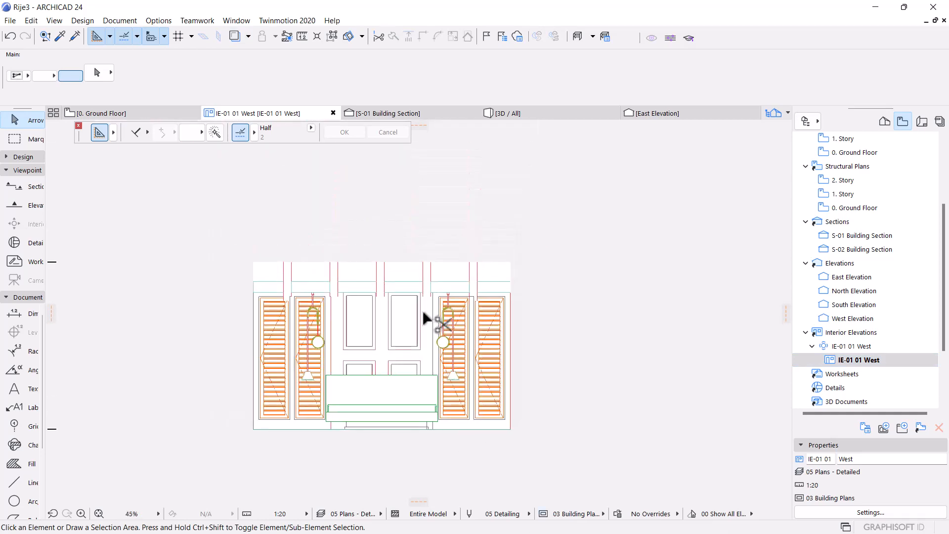
{"action": "left_click", "coordinate": [431, 318]}
{"action": "left_click", "coordinate": [126, 113]}
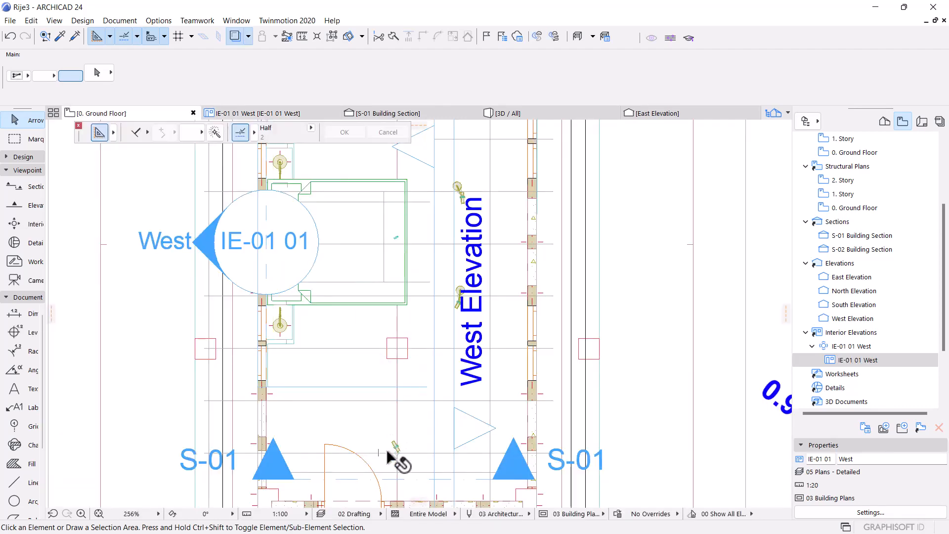
Step: Compare how the bed wall appears in the ground floor plan, the IE-01 01 West interior elevation and the East Elevation
{"action": "scroll", "coordinate": [474, 387], "scroll_direction": "down", "scroll_amount": 5}
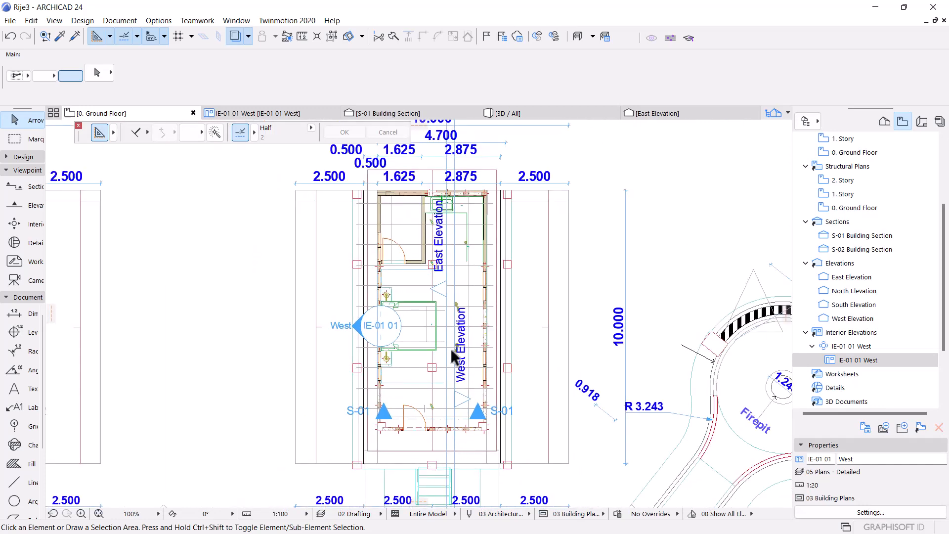
{"action": "scroll", "coordinate": [434, 326], "scroll_direction": "up", "scroll_amount": 3}
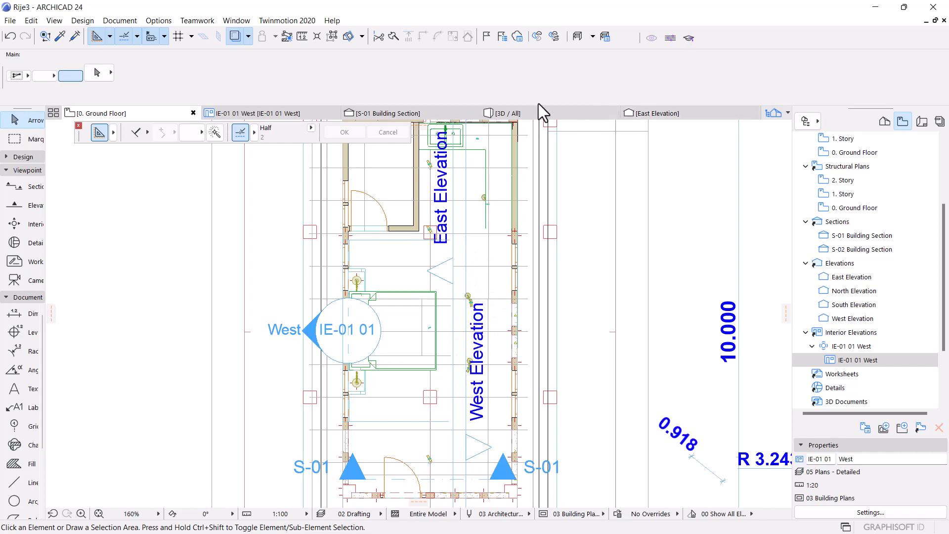
{"action": "left_click", "coordinate": [268, 114]}
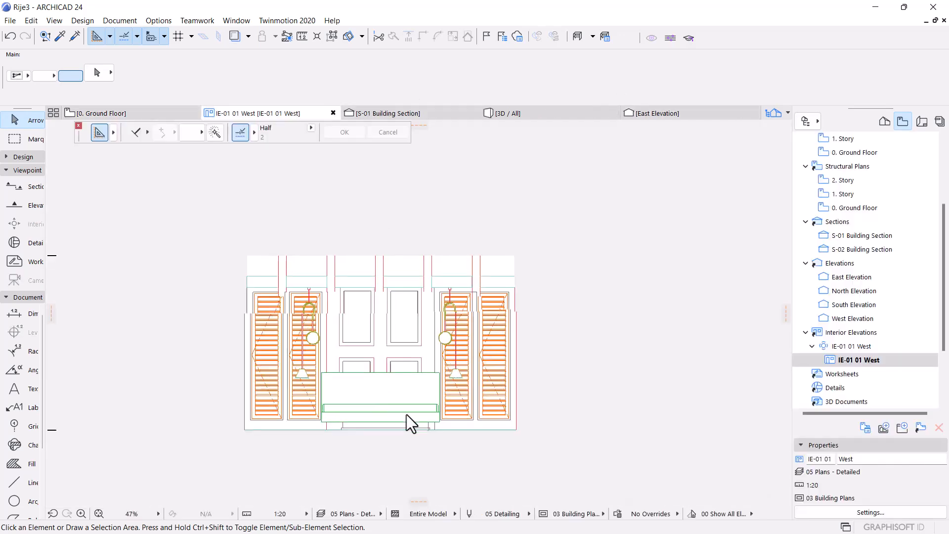
{"action": "scroll", "coordinate": [406, 414], "scroll_direction": "up", "scroll_amount": 1}
{"action": "left_click", "coordinate": [681, 115]}
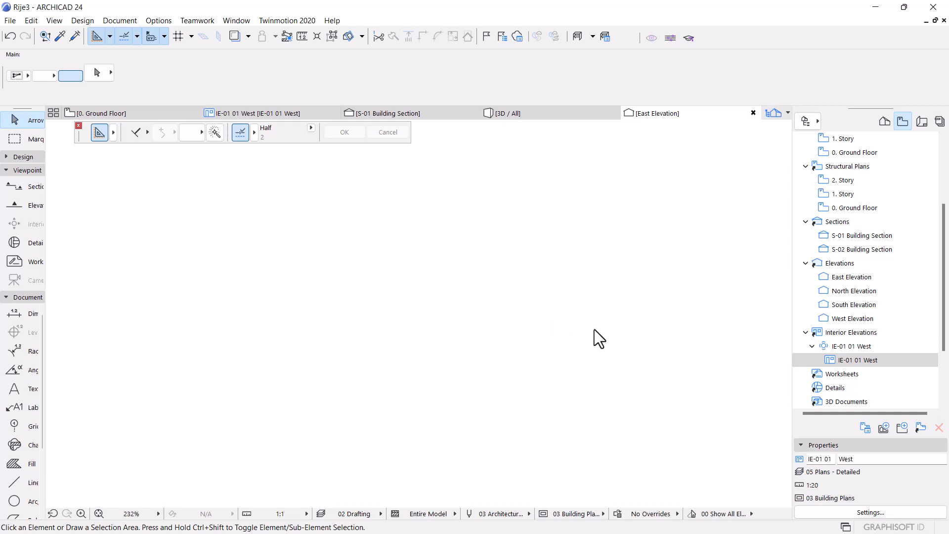
{"action": "scroll", "coordinate": [467, 302], "scroll_direction": "down", "scroll_amount": 4}
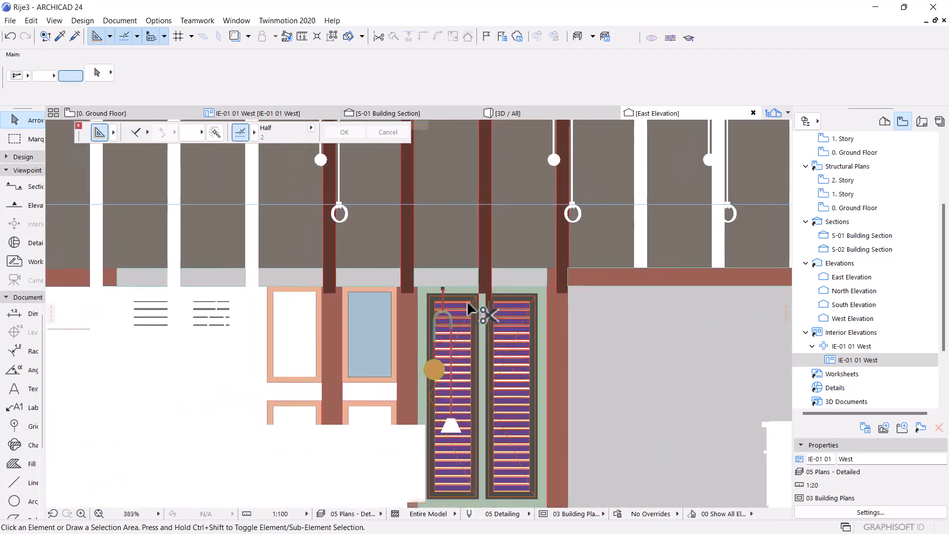
{"action": "scroll", "coordinate": [468, 303], "scroll_direction": "down", "scroll_amount": 5}
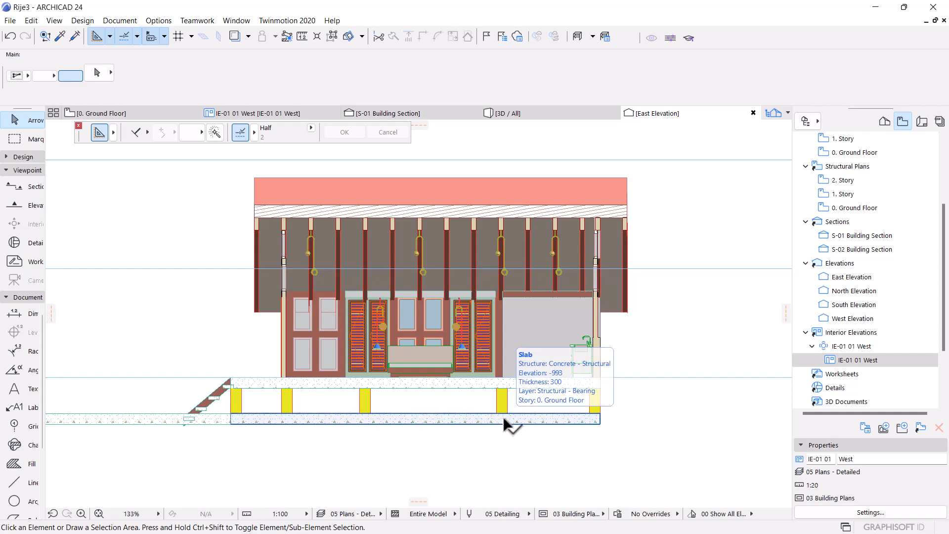
Step: Return to the IE-01 01 West interior elevation and change its status from a rebuilding model to Drawing
{"action": "left_click", "coordinate": [259, 113]}
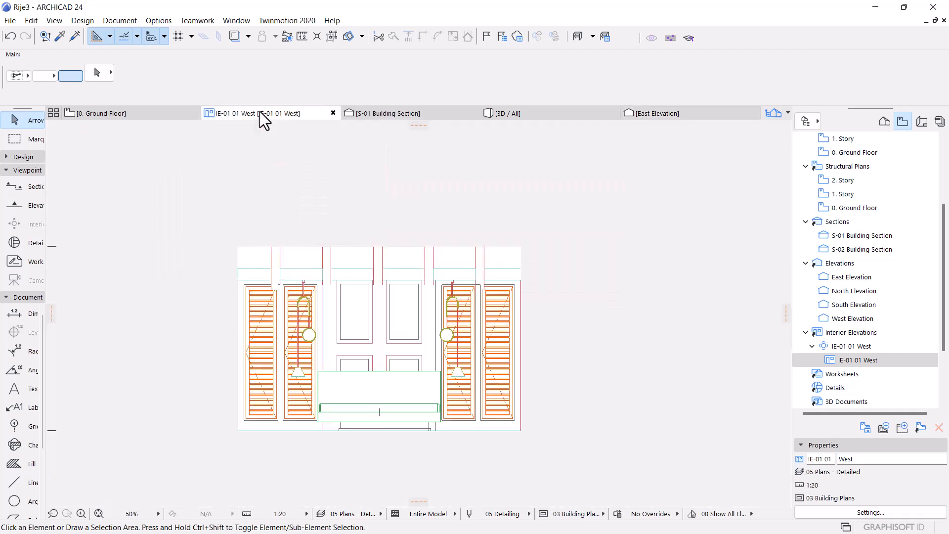
{"action": "left_click", "coordinate": [381, 265]}
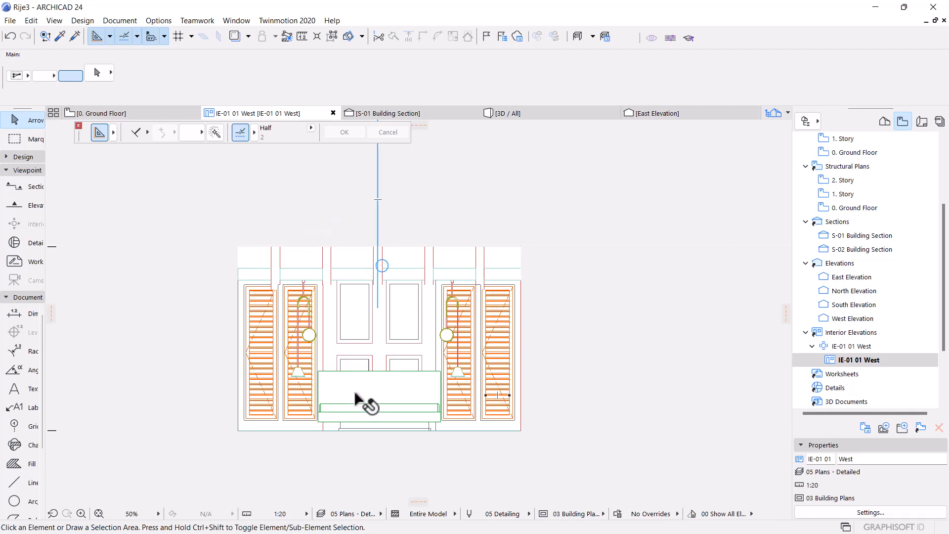
{"action": "scroll", "coordinate": [363, 400], "scroll_direction": "up", "scroll_amount": 5}
{"action": "scroll", "coordinate": [308, 423], "scroll_direction": "down", "scroll_amount": 3}
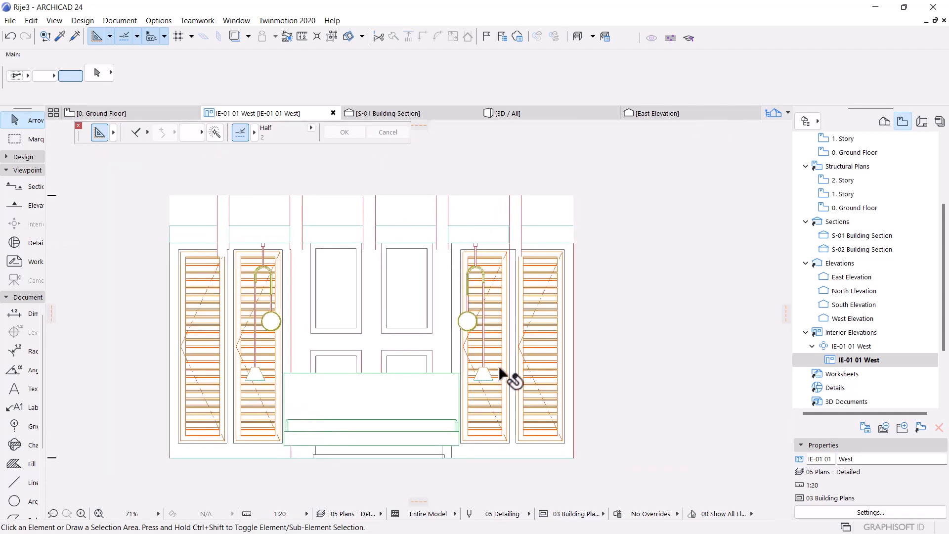
{"action": "right_click", "coordinate": [433, 156]}
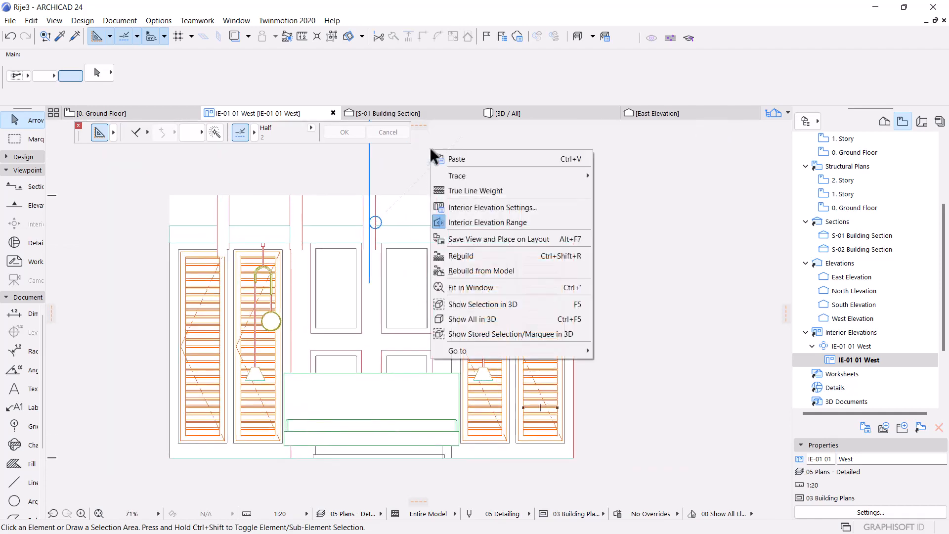
{"action": "left_click", "coordinate": [487, 205]}
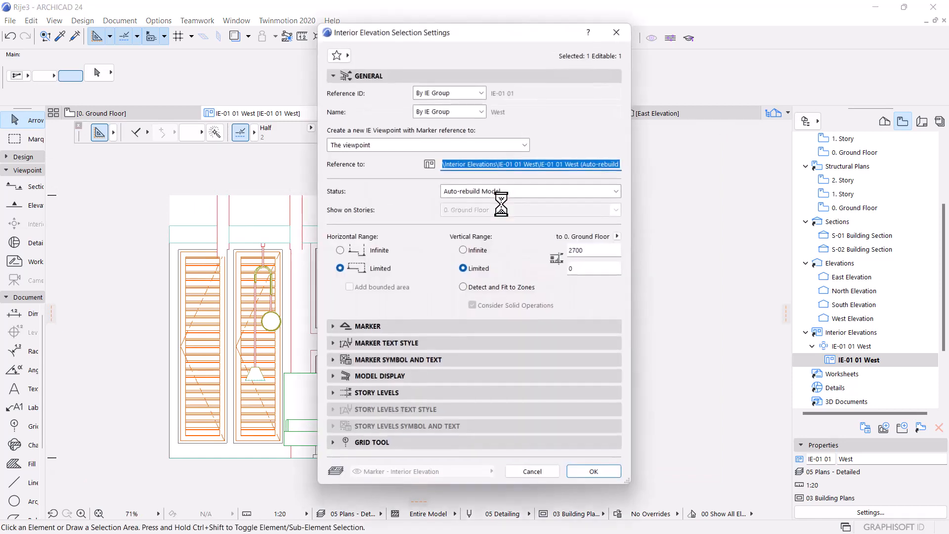
{"action": "left_click", "coordinate": [485, 193]}
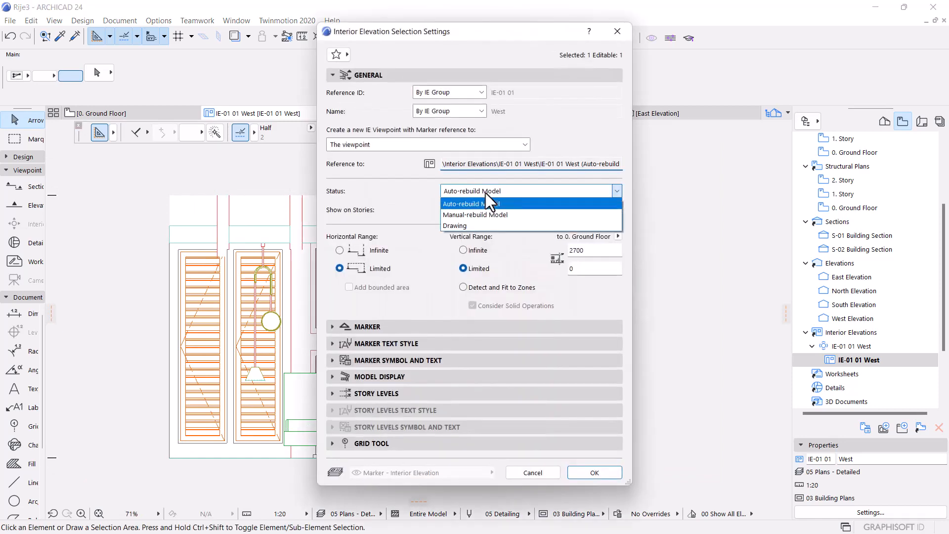
{"action": "left_click", "coordinate": [463, 222]}
{"action": "left_click", "coordinate": [588, 472]}
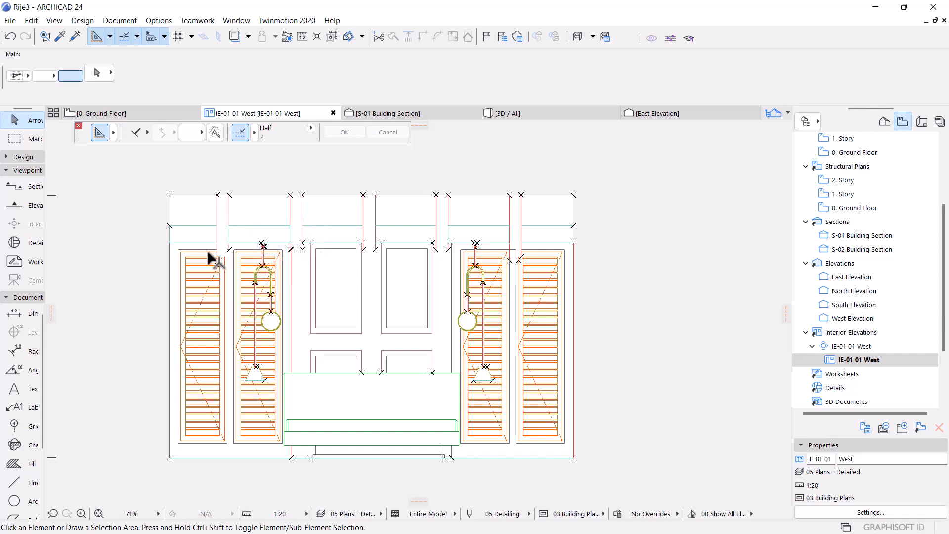
Step: Set the fill background pen of the four window frames above the bed to black pen 1
{"action": "scroll", "coordinate": [204, 250], "scroll_direction": "up", "scroll_amount": 4}
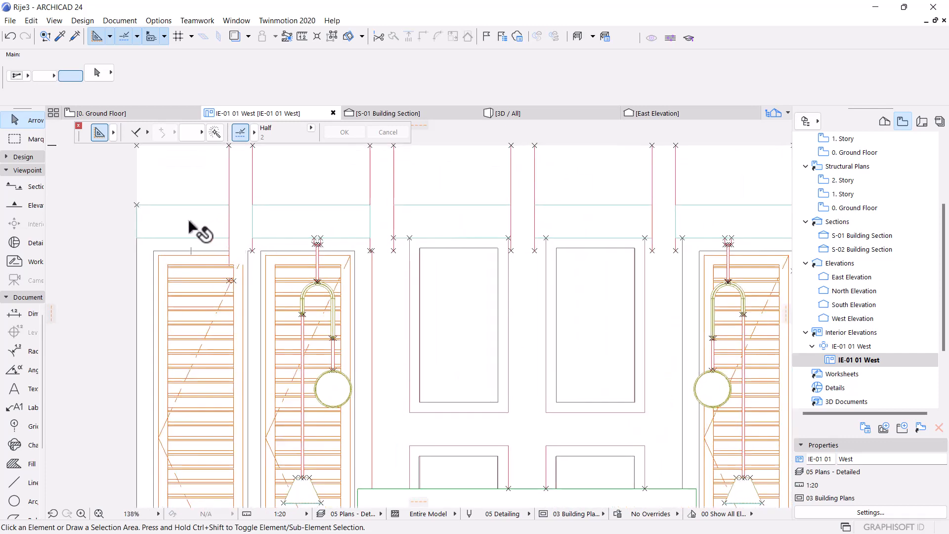
{"action": "scroll", "coordinate": [188, 241], "scroll_direction": "down", "scroll_amount": 2}
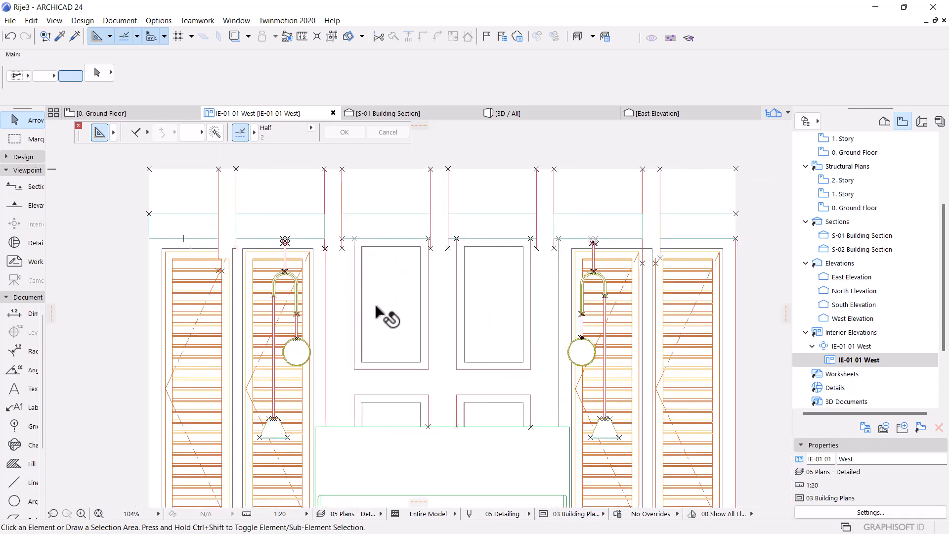
{"action": "left_click", "coordinate": [421, 307]}
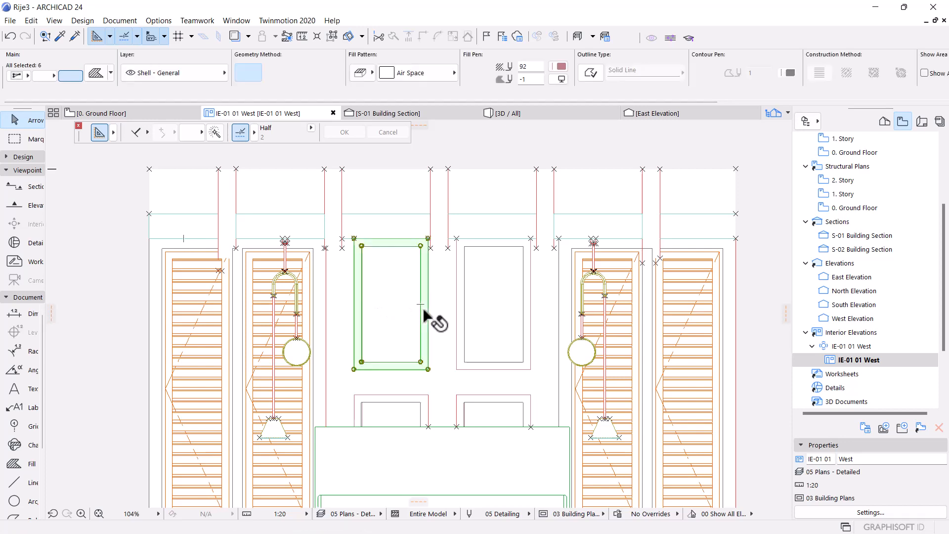
{"action": "left_click", "coordinate": [458, 313], "text": "shift"}
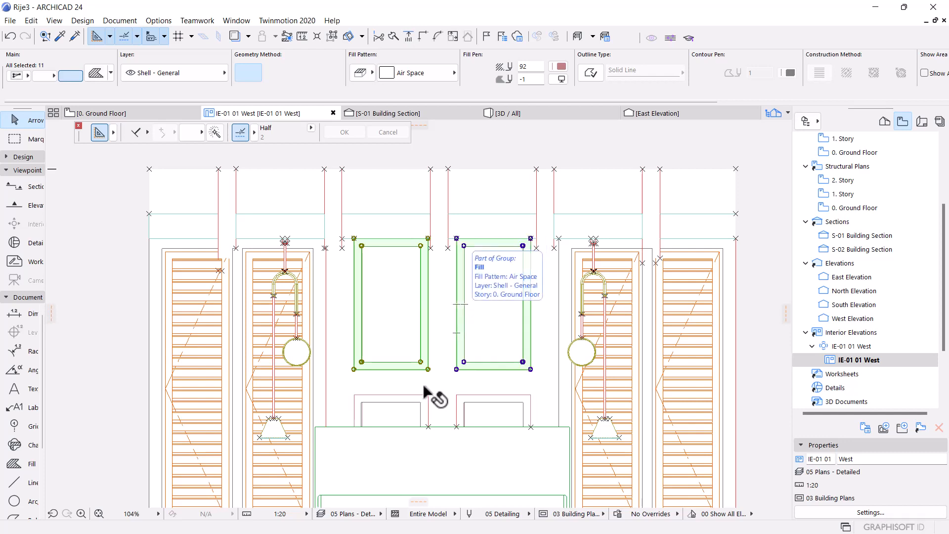
{"action": "left_click", "coordinate": [411, 399], "text": "shift"}
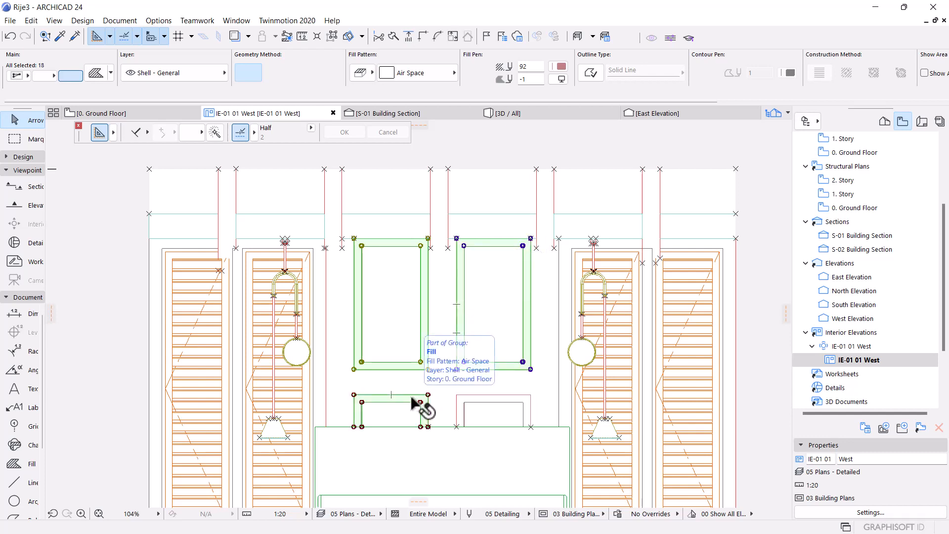
{"action": "left_click", "coordinate": [460, 400], "text": "shift"}
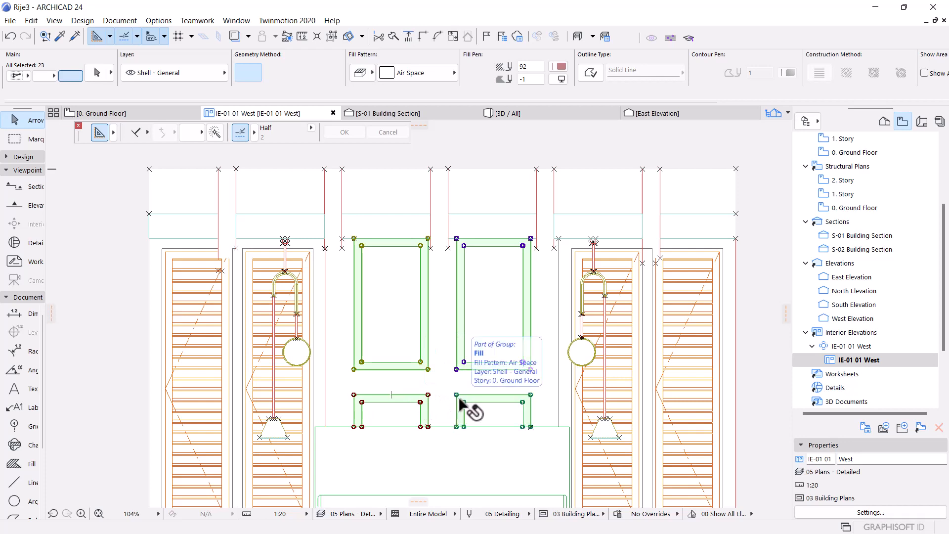
{"action": "left_click", "coordinate": [561, 79]}
{"action": "left_click", "coordinate": [576, 76]}
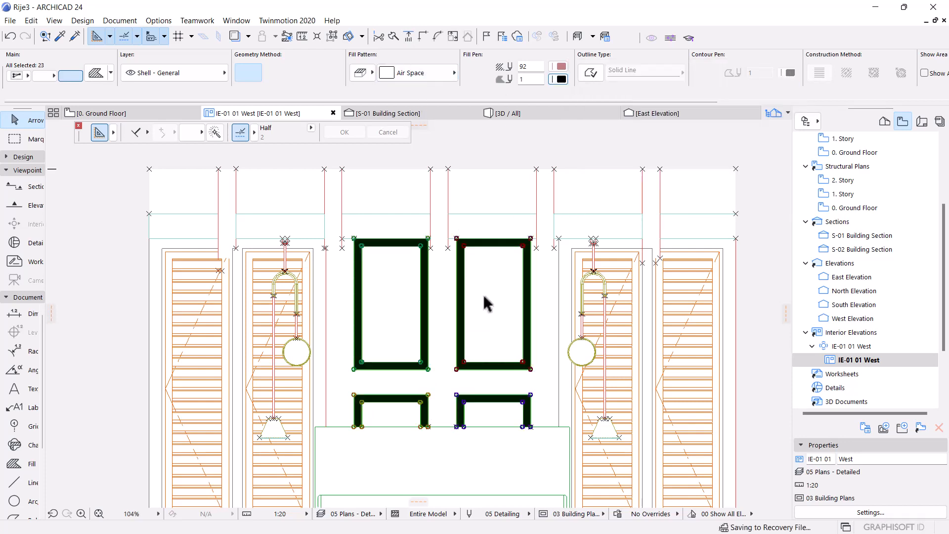
Step: Set the fill background pen of the wall areas around the louvred shutters on both sides of the bed to black pen 1
{"action": "scroll", "coordinate": [335, 344], "scroll_direction": "down", "scroll_amount": 2}
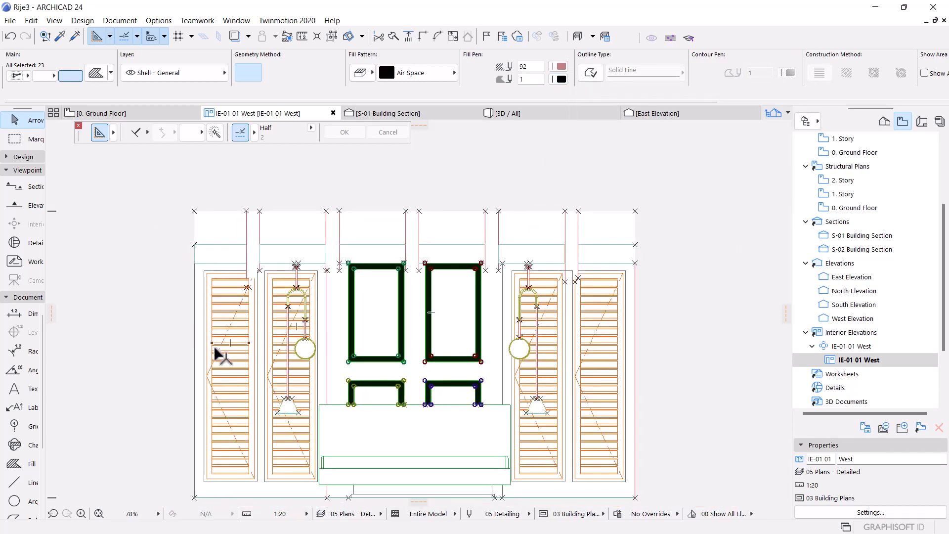
{"action": "scroll", "coordinate": [225, 354], "scroll_direction": "up", "scroll_amount": 2}
{"action": "left_click", "coordinate": [201, 331]}
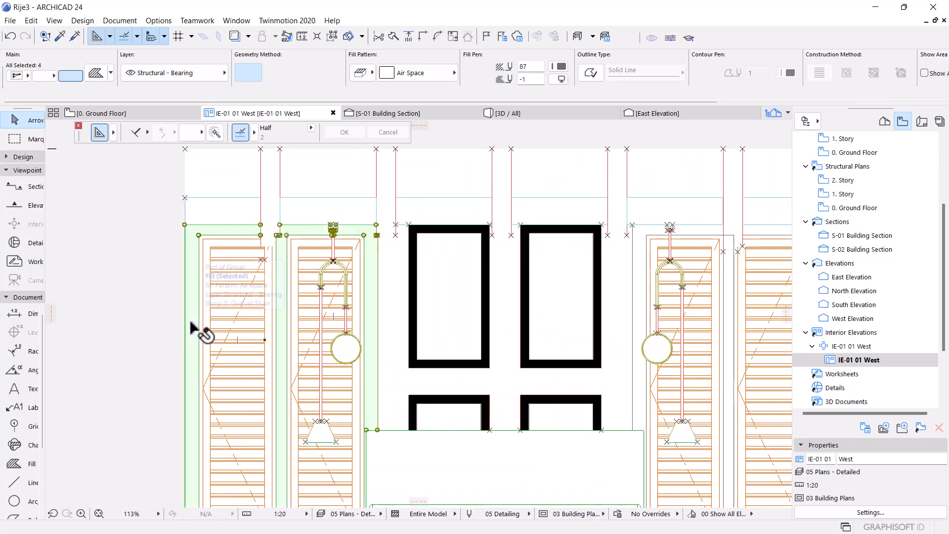
{"action": "scroll", "coordinate": [229, 235], "scroll_direction": "down", "scroll_amount": 4}
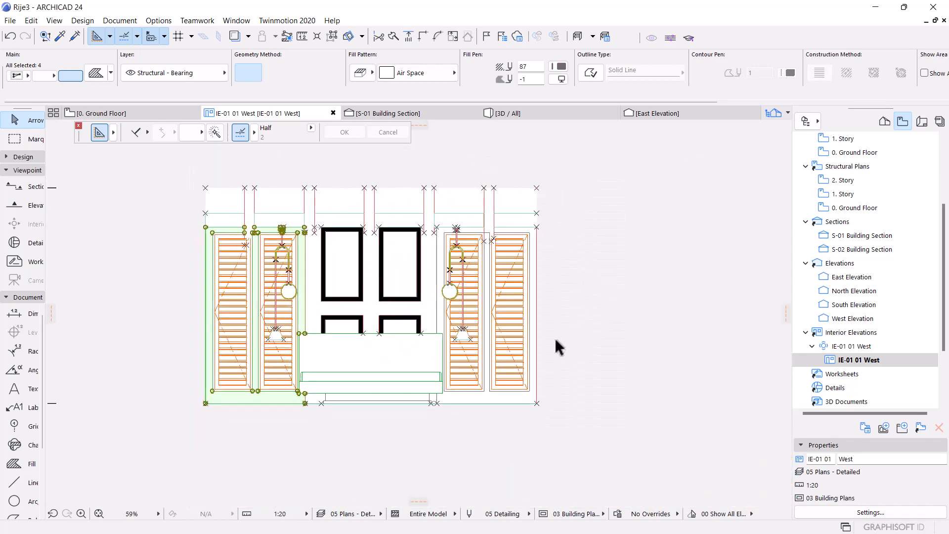
{"action": "scroll", "coordinate": [554, 336], "scroll_direction": "up", "scroll_amount": 4}
{"action": "scroll", "coordinate": [529, 325], "scroll_direction": "up", "scroll_amount": 2}
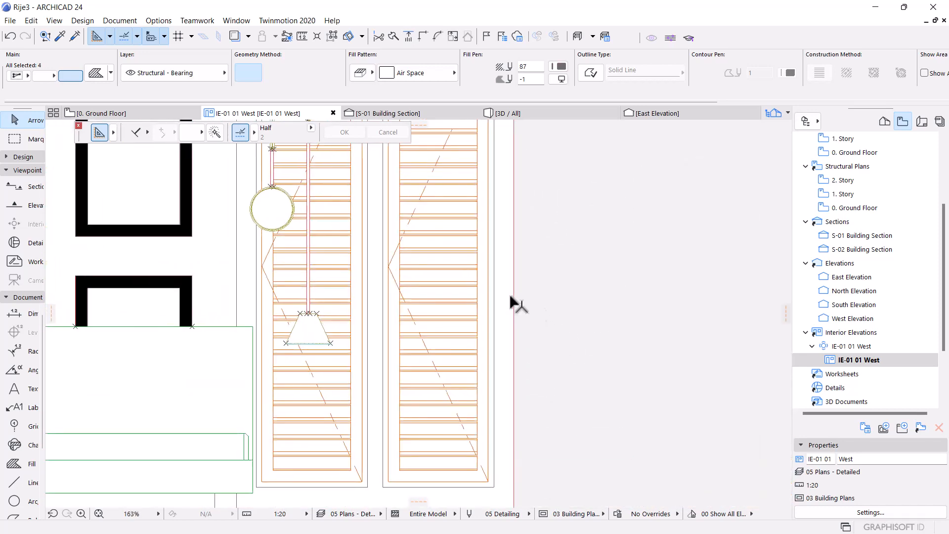
{"action": "key", "text": "ctrl+a"}
{"action": "scroll", "coordinate": [651, 313], "scroll_direction": "down", "scroll_amount": 5}
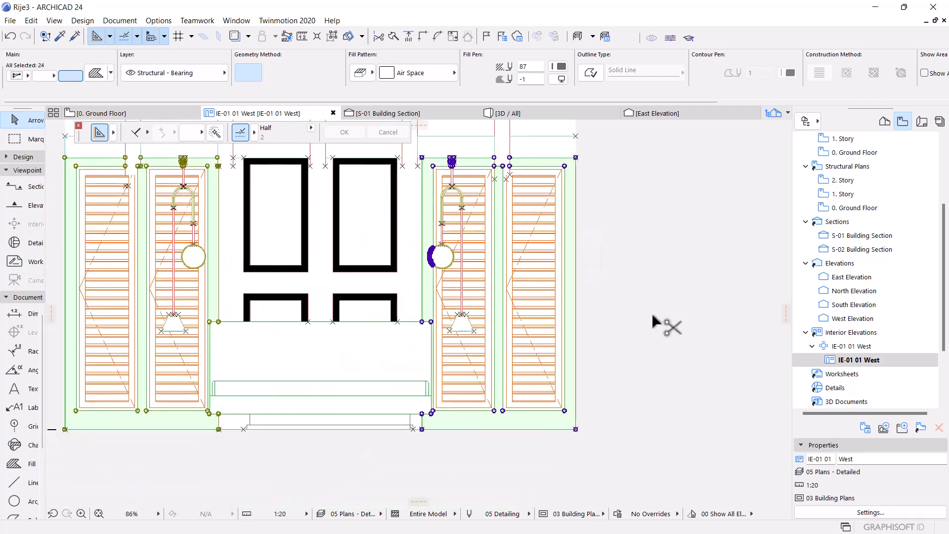
{"action": "left_click", "coordinate": [562, 79]}
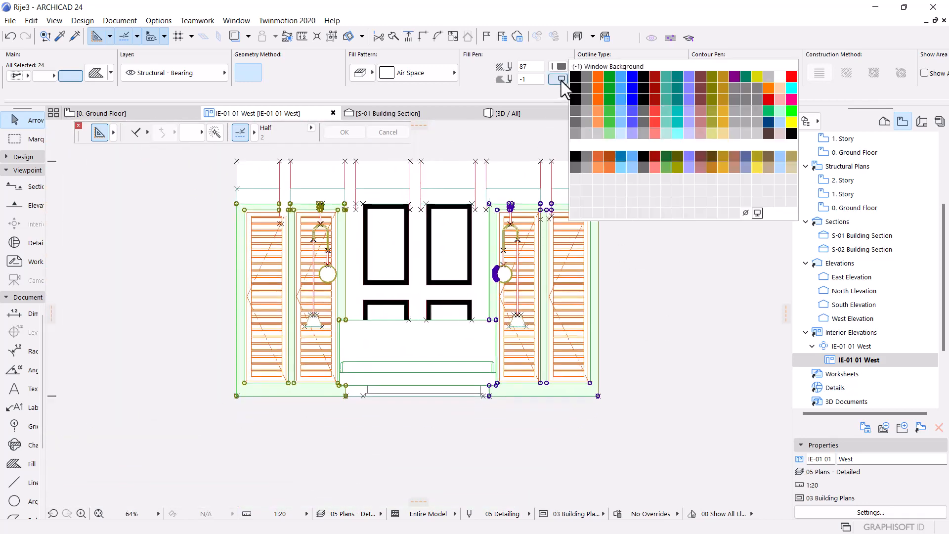
{"action": "left_click", "coordinate": [573, 78]}
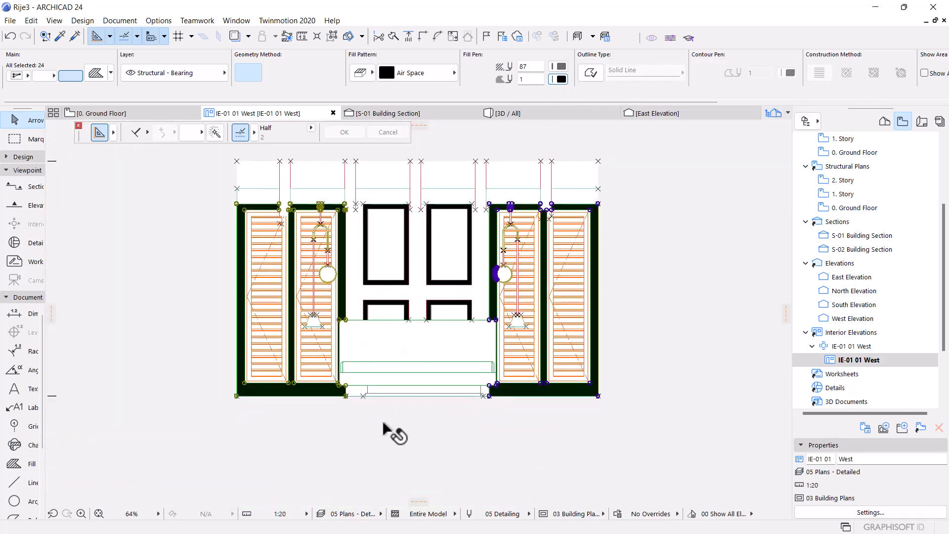
Step: Suspend grouping so the bed's individual fills can be selected, and clear the selection
{"action": "scroll", "coordinate": [382, 431], "scroll_direction": "down", "scroll_amount": 3}
{"action": "scroll", "coordinate": [516, 393], "scroll_direction": "up", "scroll_amount": 5}
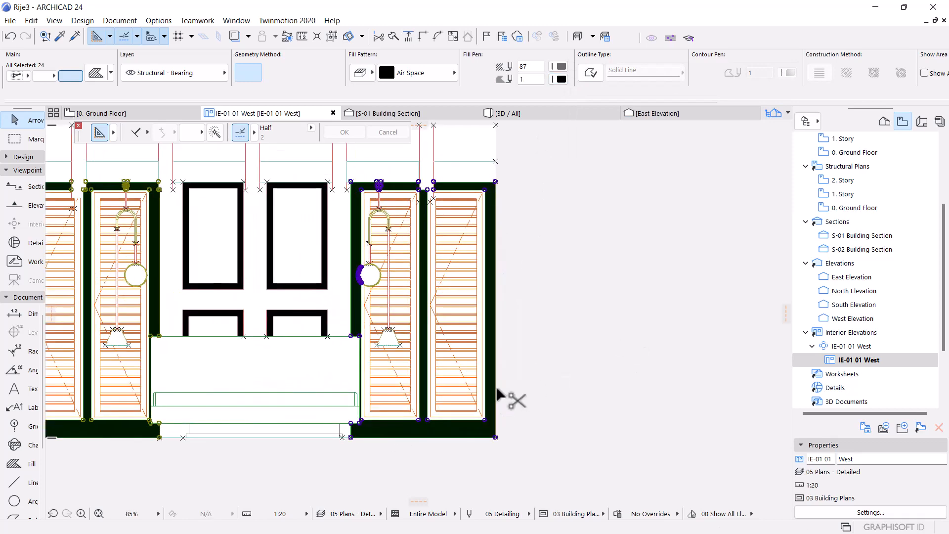
{"action": "left_click", "coordinate": [303, 381]}
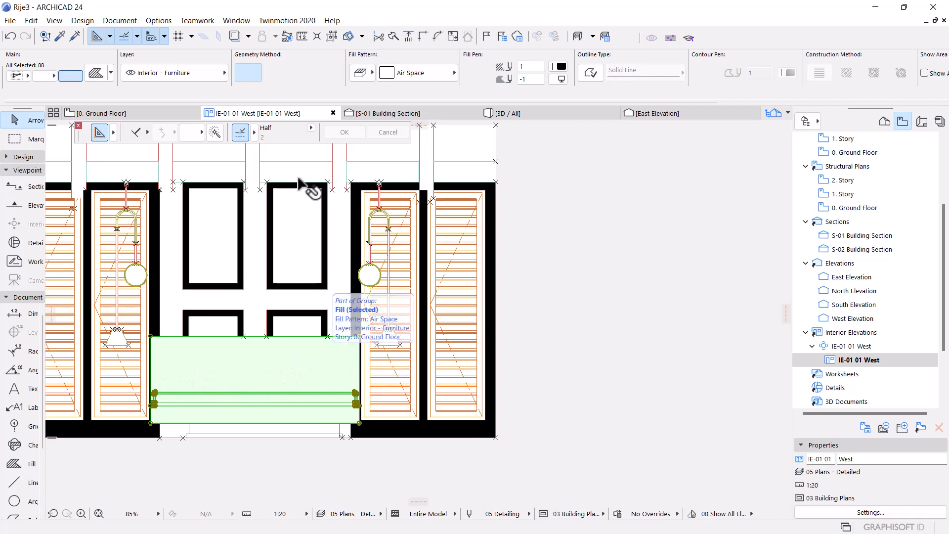
{"action": "left_click", "coordinate": [333, 36]}
{"action": "left_click", "coordinate": [532, 224]}
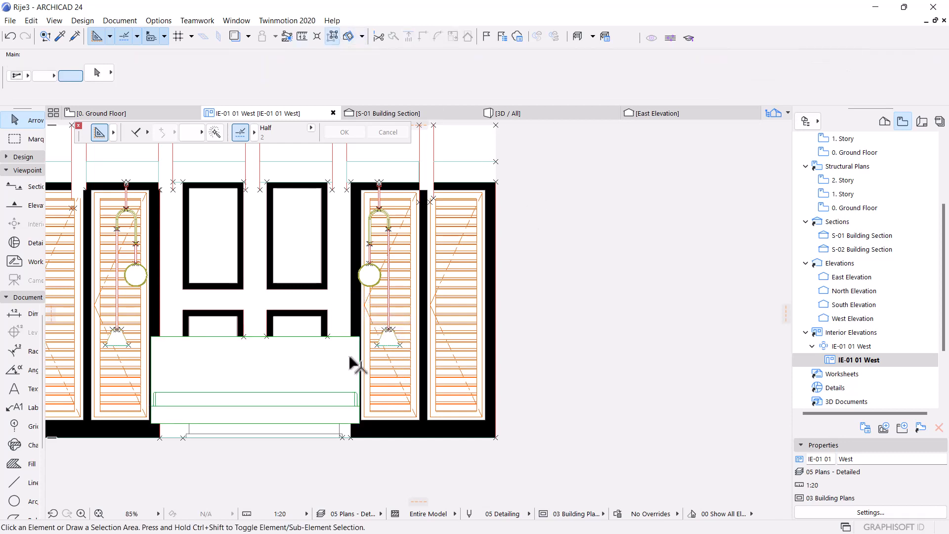
Step: Set the fill background pen of the bed's large upper panel to brown pen 52 and deselect it
{"action": "left_click", "coordinate": [215, 377]}
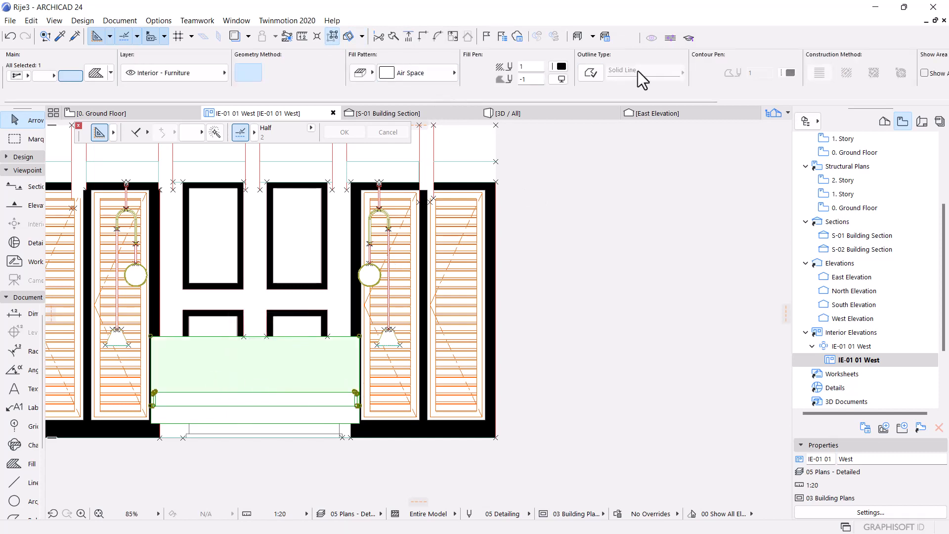
{"action": "left_click", "coordinate": [441, 68]}
{"action": "left_click", "coordinate": [441, 69]}
{"action": "left_click", "coordinate": [560, 79]}
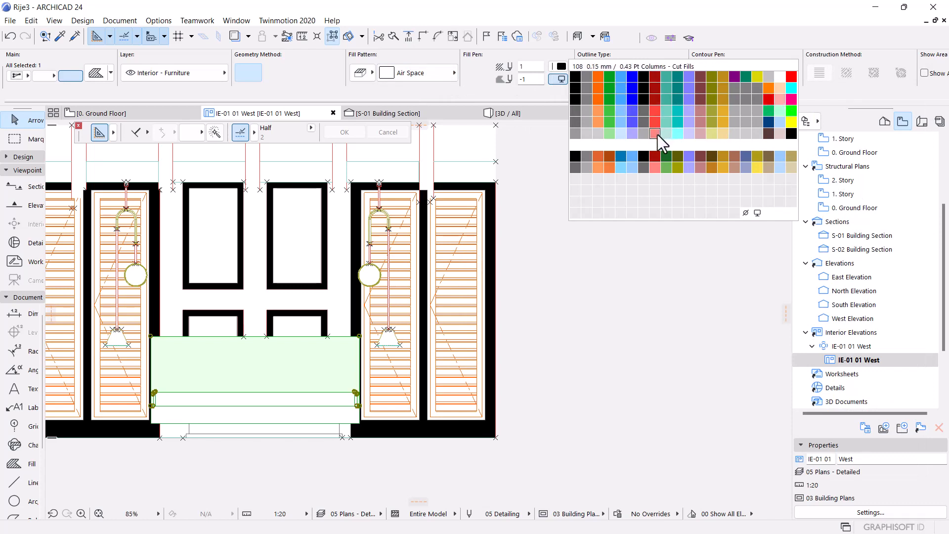
{"action": "left_click", "coordinate": [703, 102]}
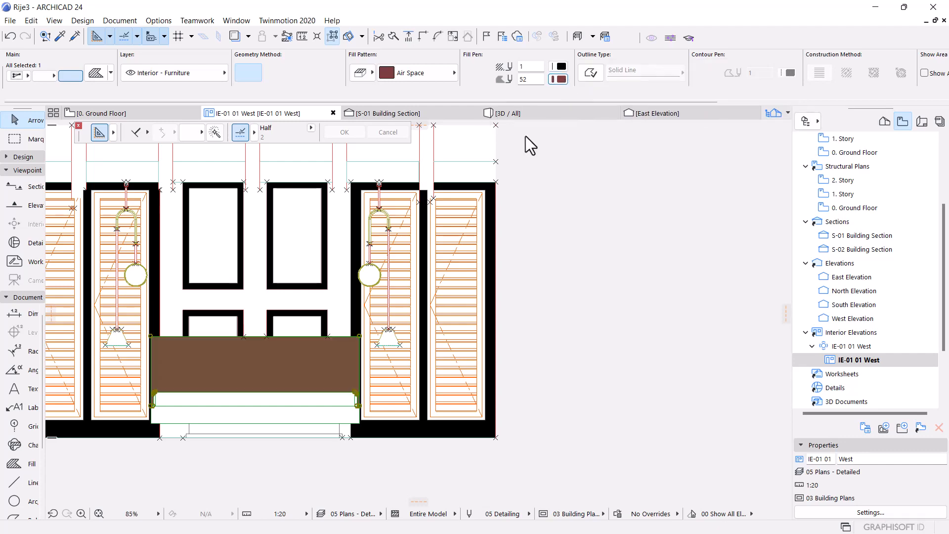
{"action": "scroll", "coordinate": [466, 364], "scroll_direction": "down", "scroll_amount": 3}
{"action": "left_click", "coordinate": [351, 438]}
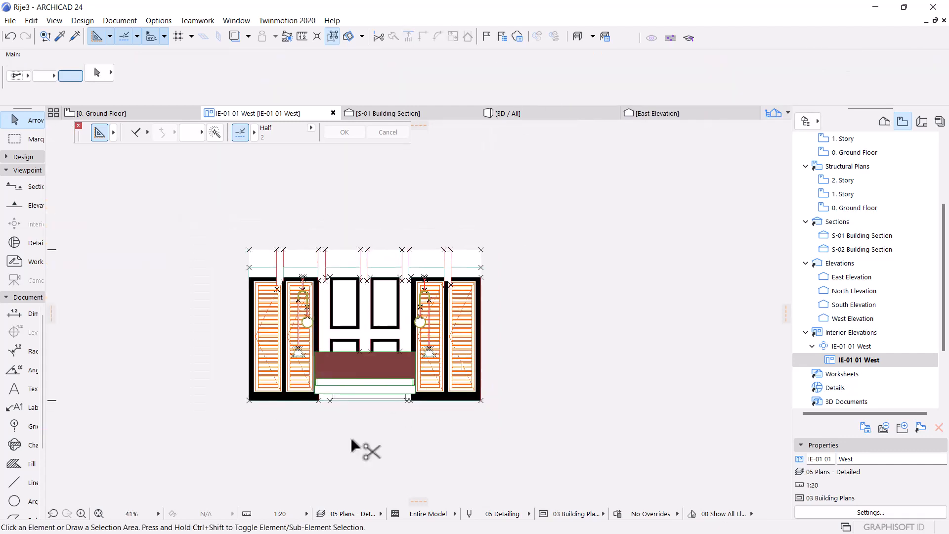
Step: Set the fill background pen of the bed's lower horizontal band to black and deselect it
{"action": "scroll", "coordinate": [351, 438], "scroll_direction": "up", "scroll_amount": 3}
{"action": "scroll", "coordinate": [352, 437], "scroll_direction": "up", "scroll_amount": 1}
{"action": "left_click", "coordinate": [314, 324]}
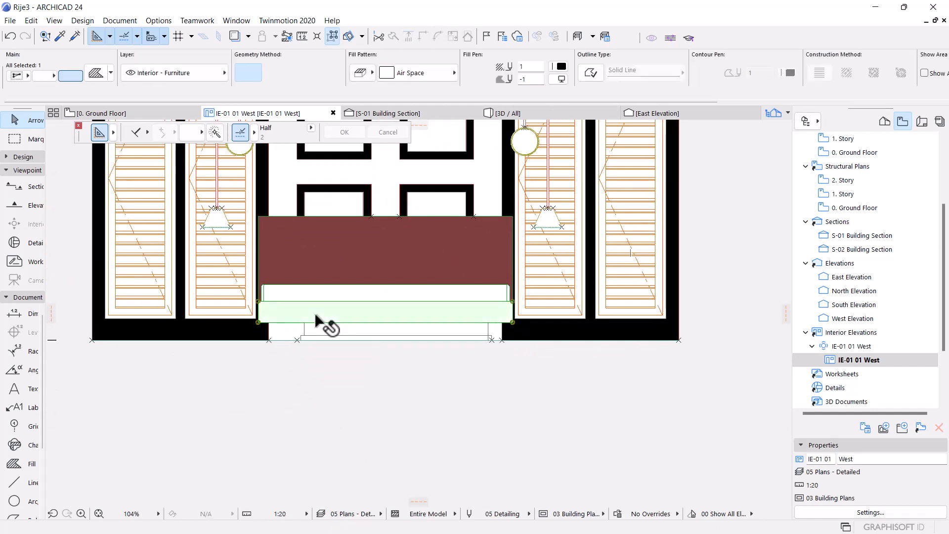
{"action": "left_click", "coordinate": [559, 78]}
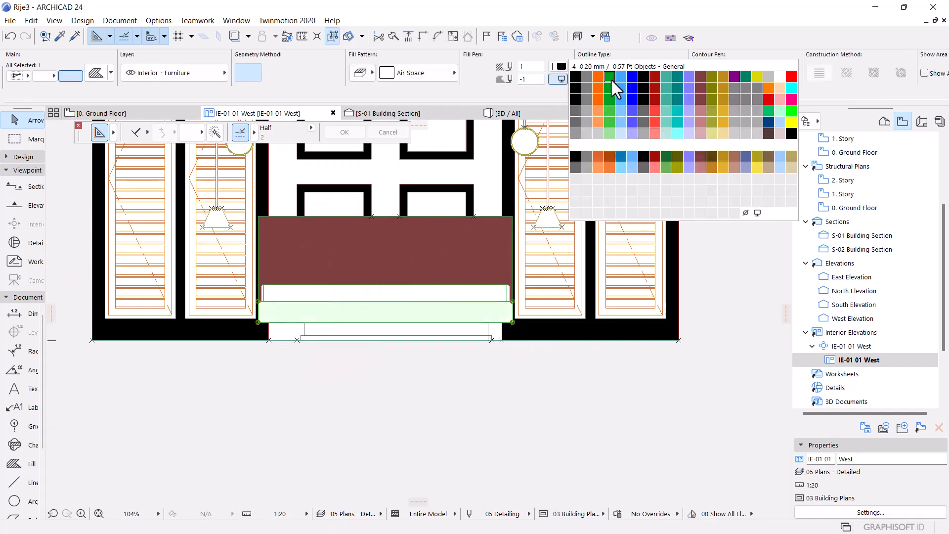
{"action": "left_click", "coordinate": [405, 382]}
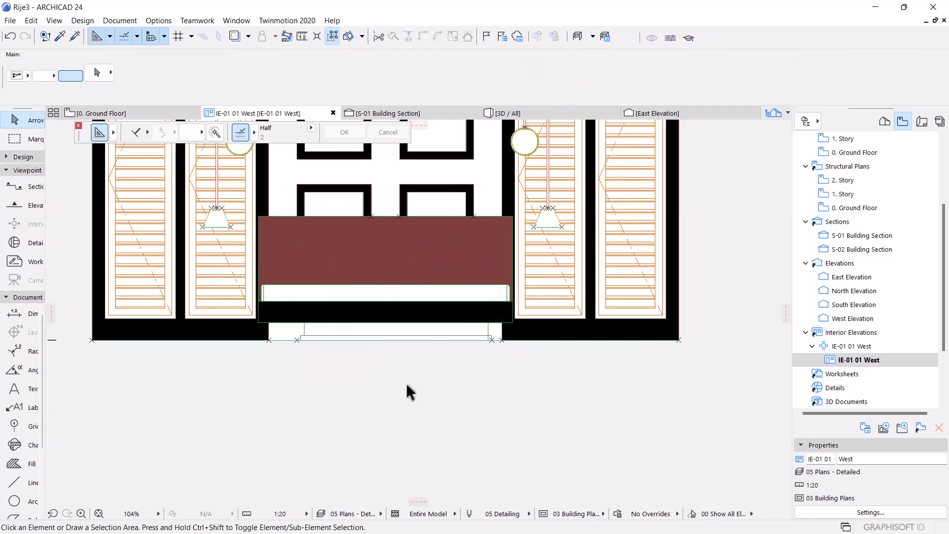
Step: Set the fill background pen of the upper part of the base beneath the bed to light orange and deselect it
{"action": "scroll", "coordinate": [406, 382], "scroll_direction": "up", "scroll_amount": 3}
{"action": "left_click", "coordinate": [301, 314]}
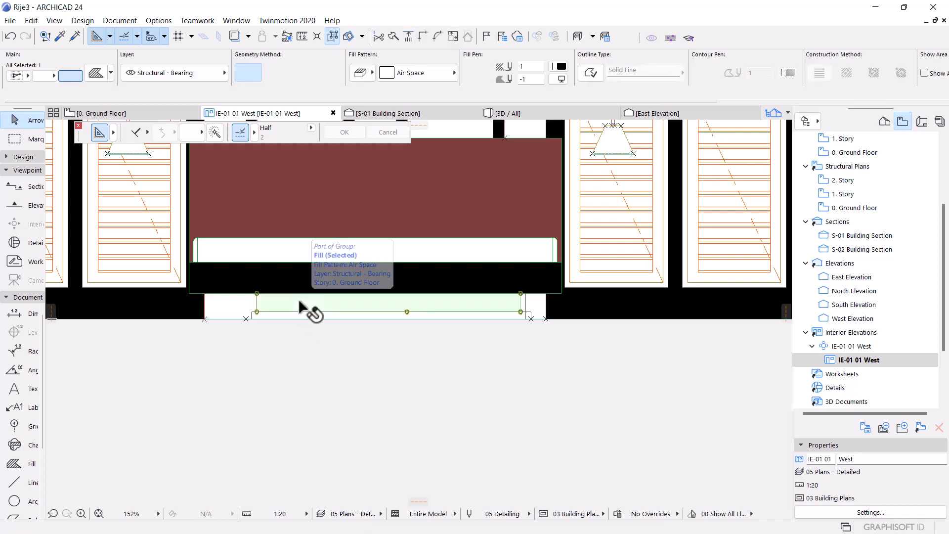
{"action": "scroll", "coordinate": [448, 369], "scroll_direction": "down", "scroll_amount": 2}
{"action": "scroll", "coordinate": [448, 369], "scroll_direction": "down", "scroll_amount": 1}
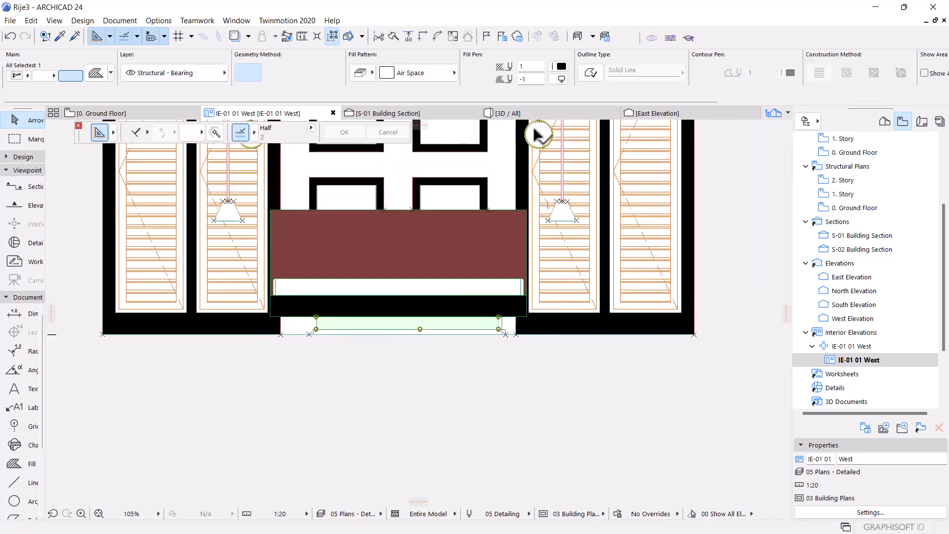
{"action": "left_click", "coordinate": [559, 78]}
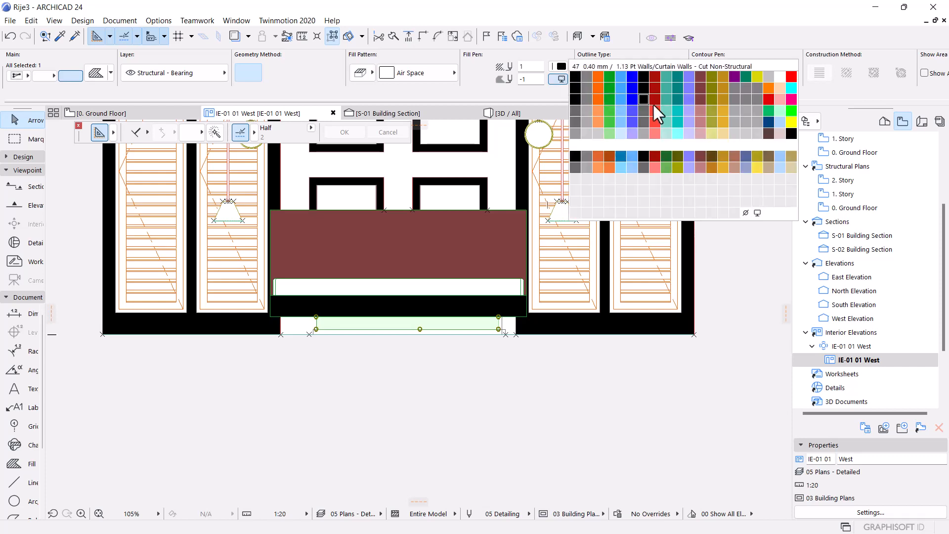
{"action": "left_click", "coordinate": [597, 121]}
{"action": "left_click", "coordinate": [354, 427]}
Step: Set the fill background pen of the thin floor-level strip of the base beneath the bed to cyan pen 110
{"action": "scroll", "coordinate": [450, 402], "scroll_direction": "up", "scroll_amount": 5}
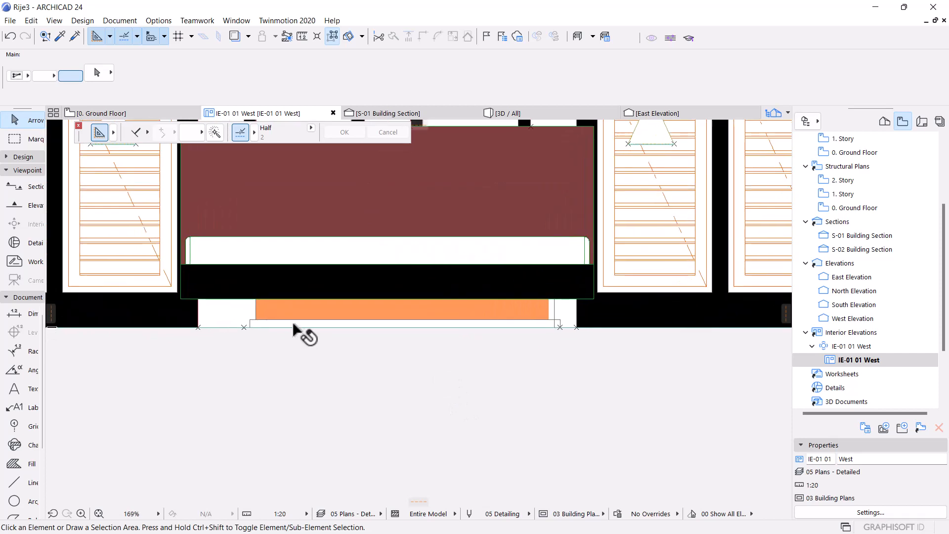
{"action": "left_click", "coordinate": [283, 324]}
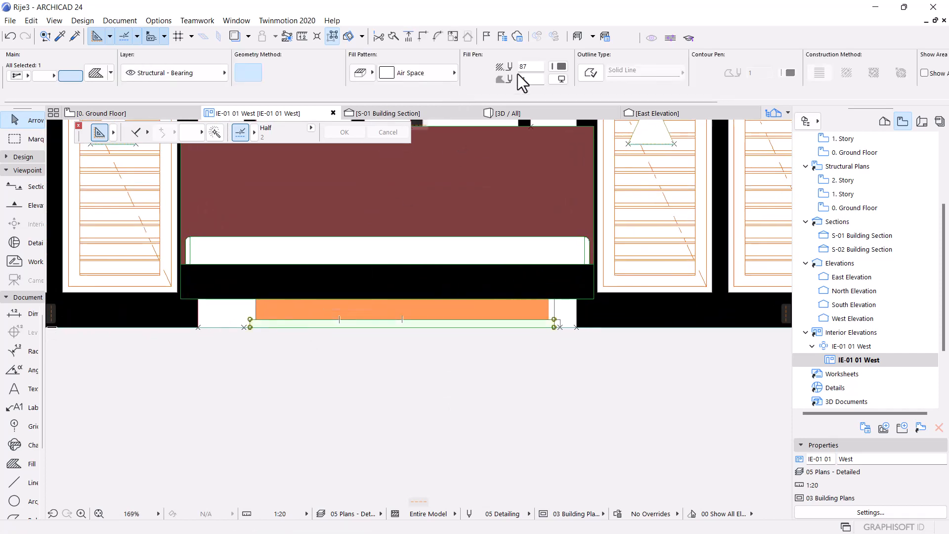
{"action": "left_click", "coordinate": [563, 78]}
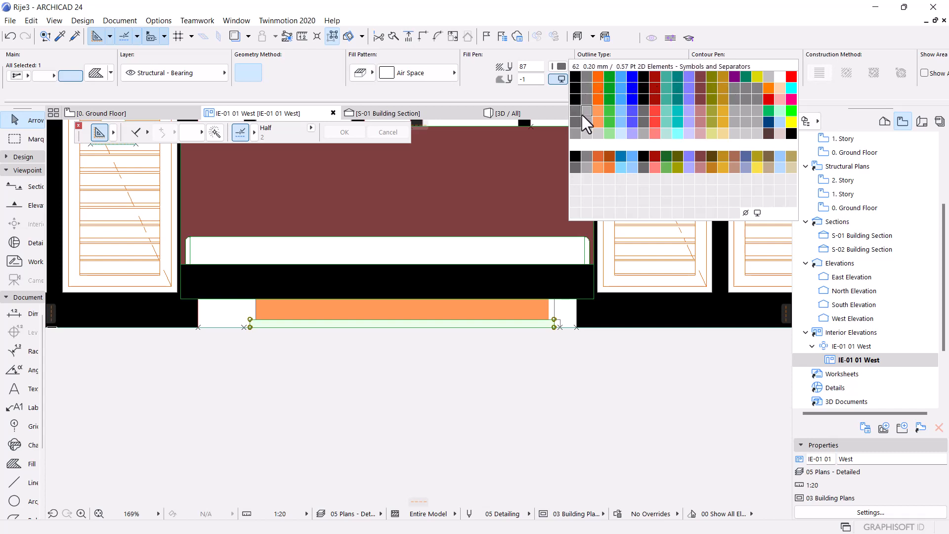
{"action": "left_click", "coordinate": [678, 135]}
{"action": "scroll", "coordinate": [442, 474], "scroll_direction": "down", "scroll_amount": 5}
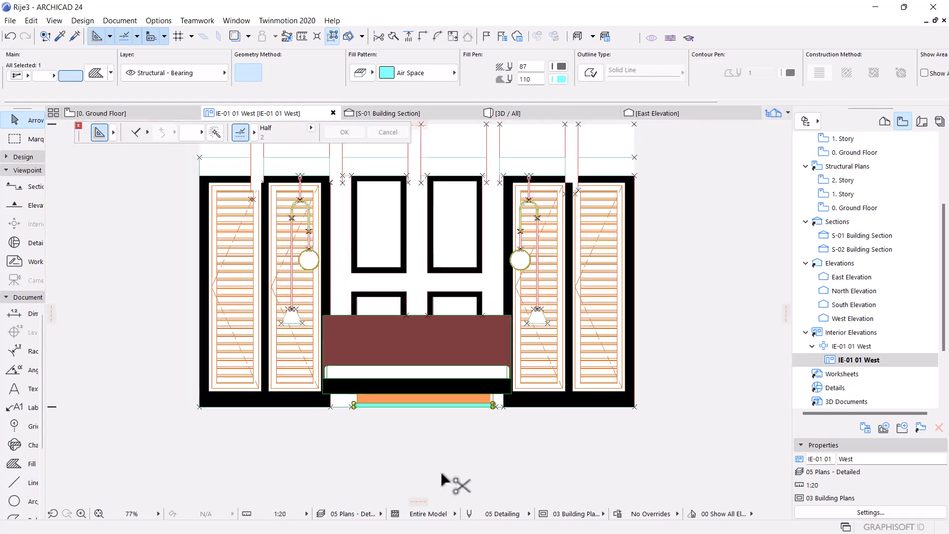
Step: Set the fill background pen of the four window panes above the bed to light grey and deselect them
{"action": "scroll", "coordinate": [388, 433], "scroll_direction": "up", "scroll_amount": 2}
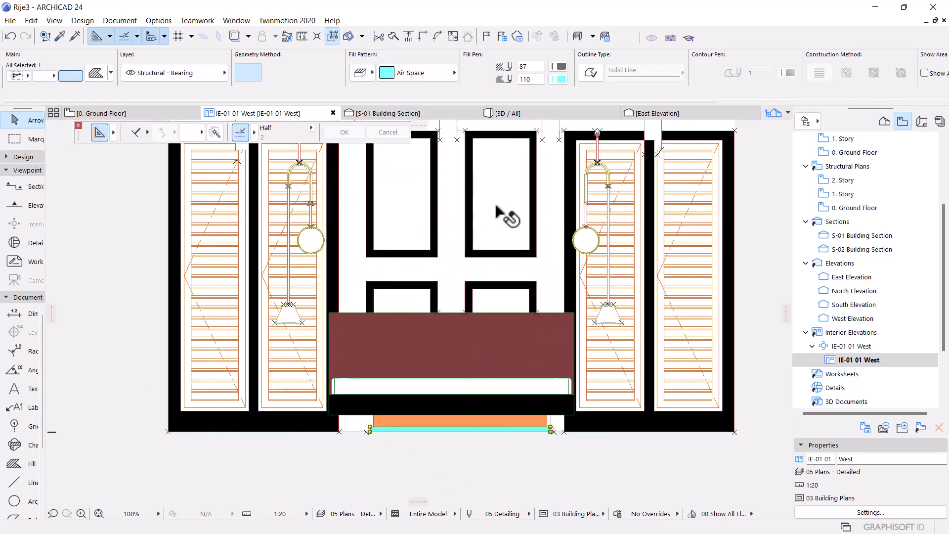
{"action": "scroll", "coordinate": [370, 391], "scroll_direction": "down", "scroll_amount": 4}
{"action": "left_click", "coordinate": [452, 258]}
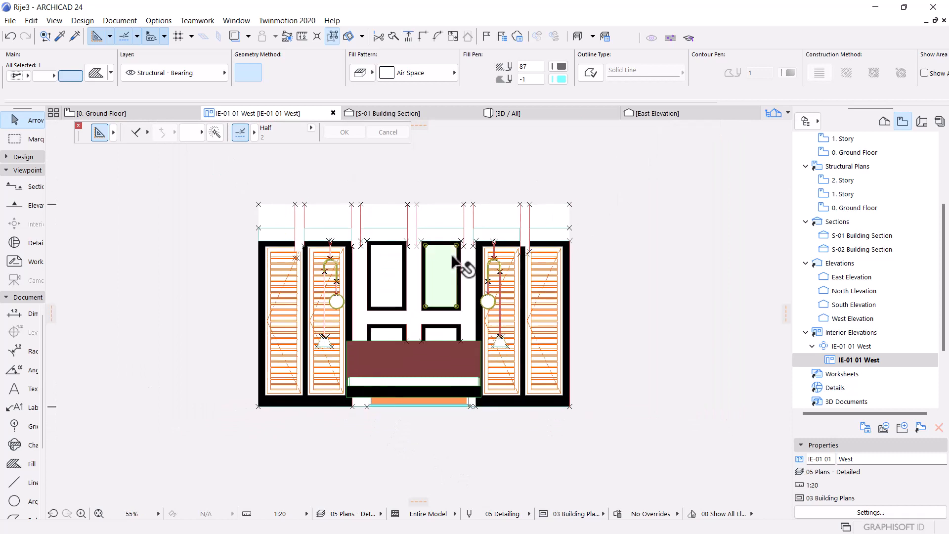
{"action": "left_click", "coordinate": [400, 271], "text": "shift"}
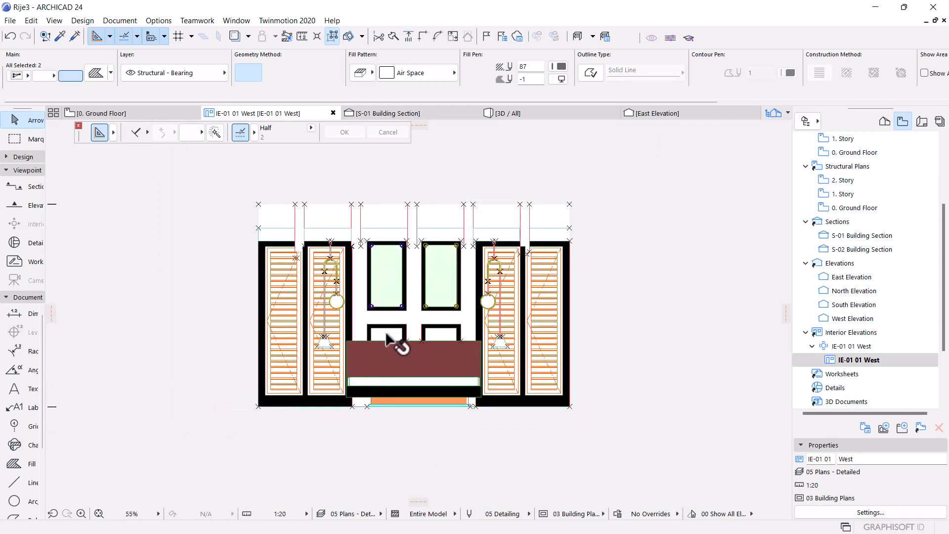
{"action": "left_click", "coordinate": [387, 338], "text": "shift"}
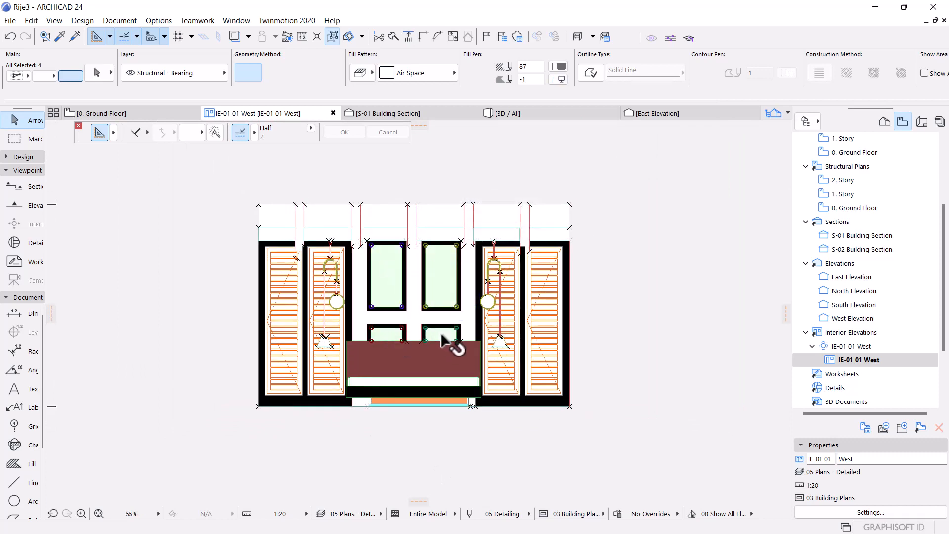
{"action": "left_click", "coordinate": [560, 78]}
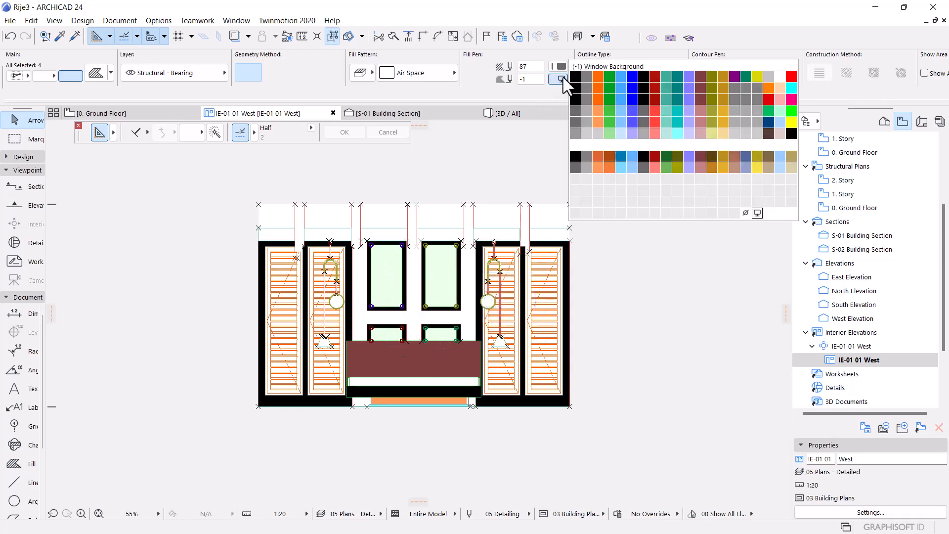
{"action": "left_click", "coordinate": [589, 136]}
{"action": "left_click", "coordinate": [623, 300]}
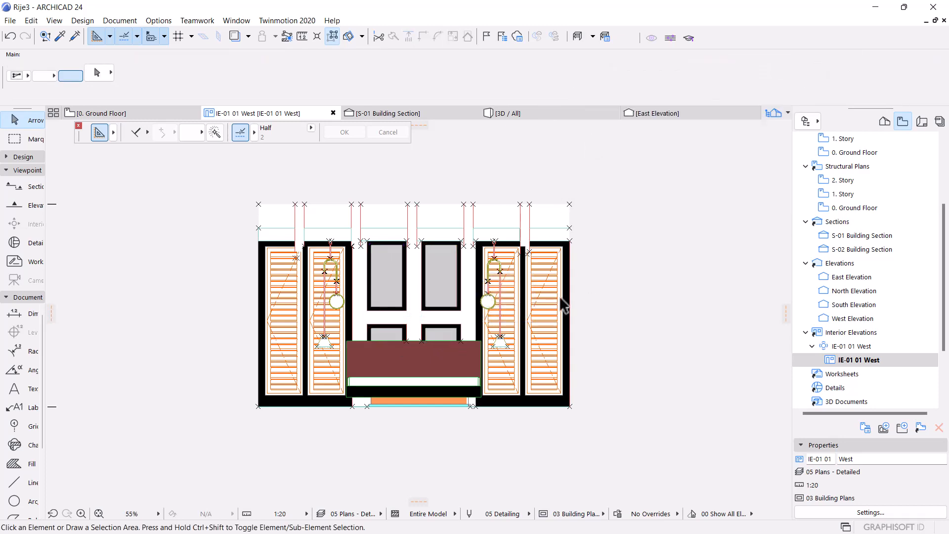
Step: Try the Block - Running Bond pattern with white background pen 19 on the narrow wall strip left of the window frames
{"action": "scroll", "coordinate": [428, 300], "scroll_direction": "up", "scroll_amount": 2}
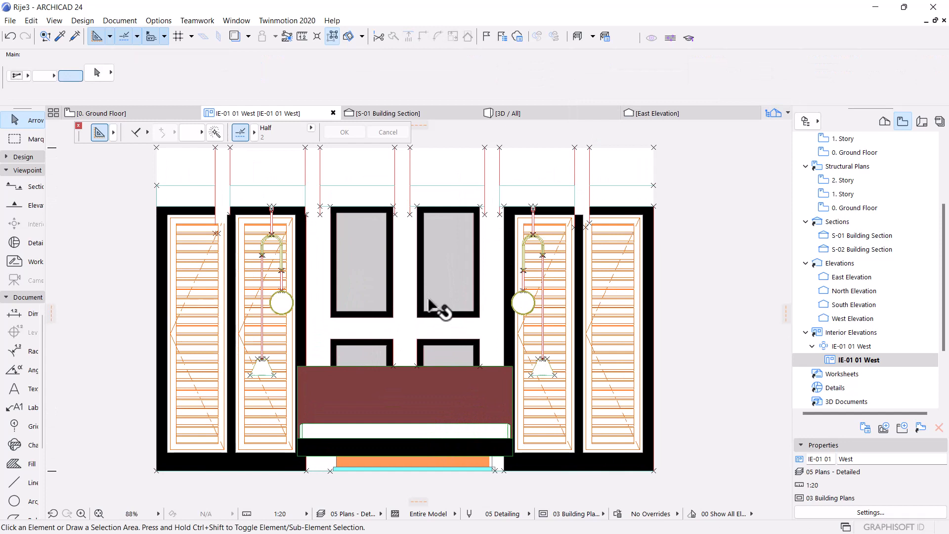
{"action": "left_click", "coordinate": [319, 254]}
{"action": "left_click", "coordinate": [390, 73]}
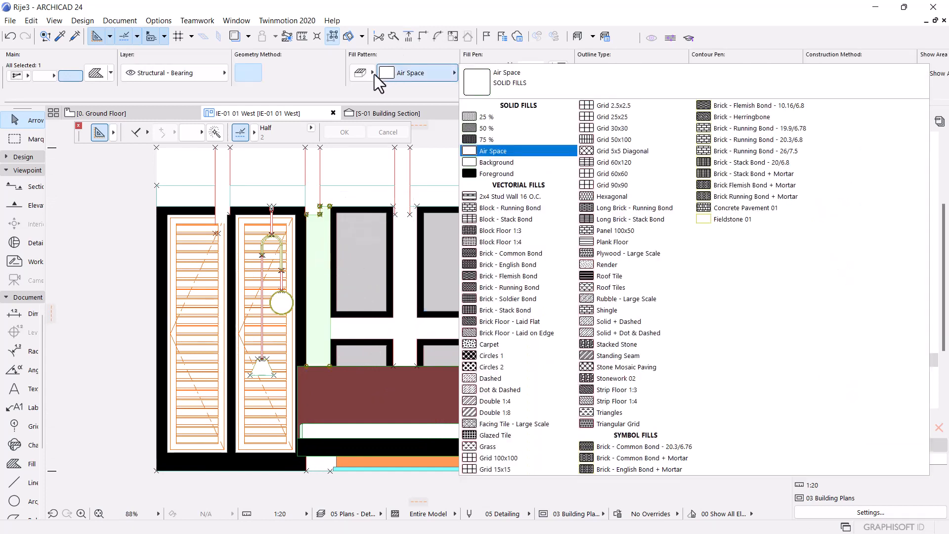
{"action": "left_click", "coordinate": [517, 208]}
{"action": "left_click", "coordinate": [560, 68]}
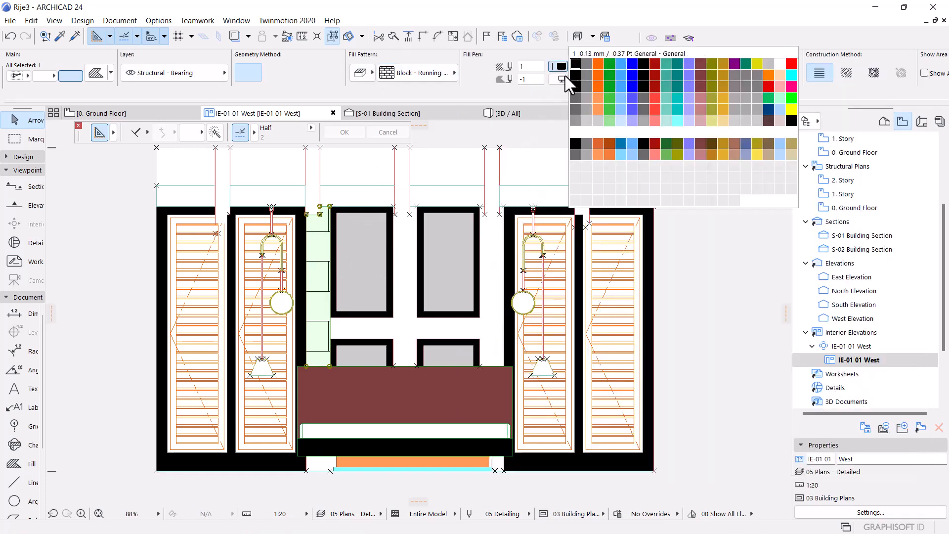
{"action": "left_click", "coordinate": [559, 78]}
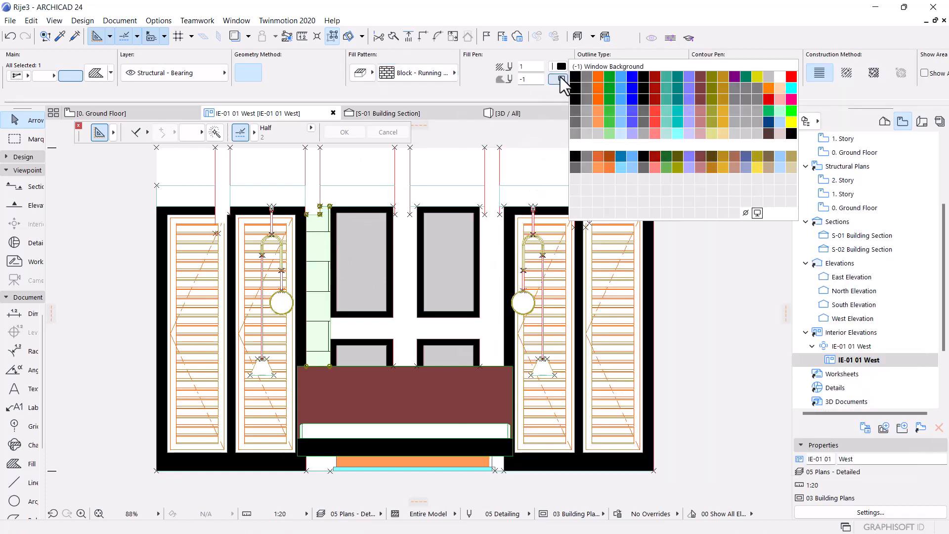
{"action": "left_click", "coordinate": [780, 76]}
{"action": "scroll", "coordinate": [495, 239], "scroll_direction": "down", "scroll_amount": 2}
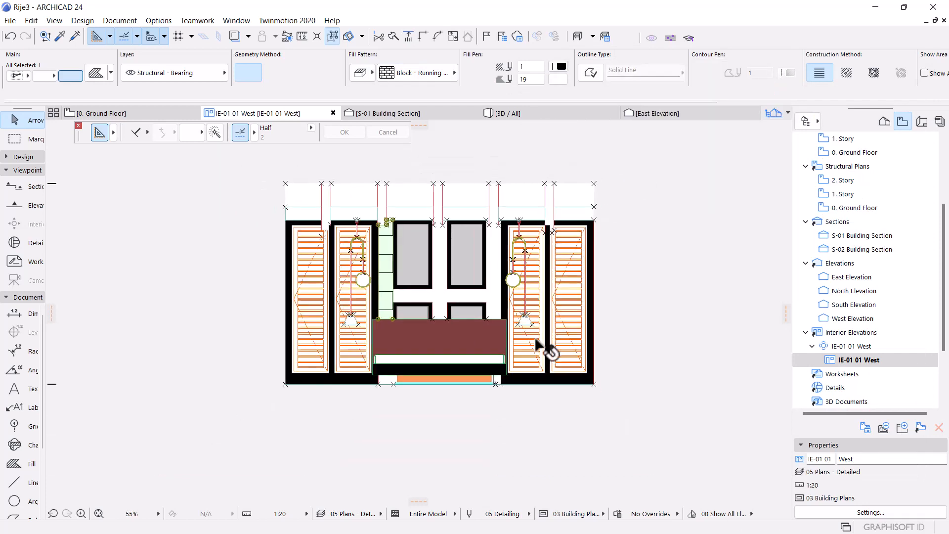
Step: Undo the pattern and background pen changes on the narrow wall strip
{"action": "left_click", "coordinate": [457, 417]}
{"action": "key", "text": "ctrl+z"}
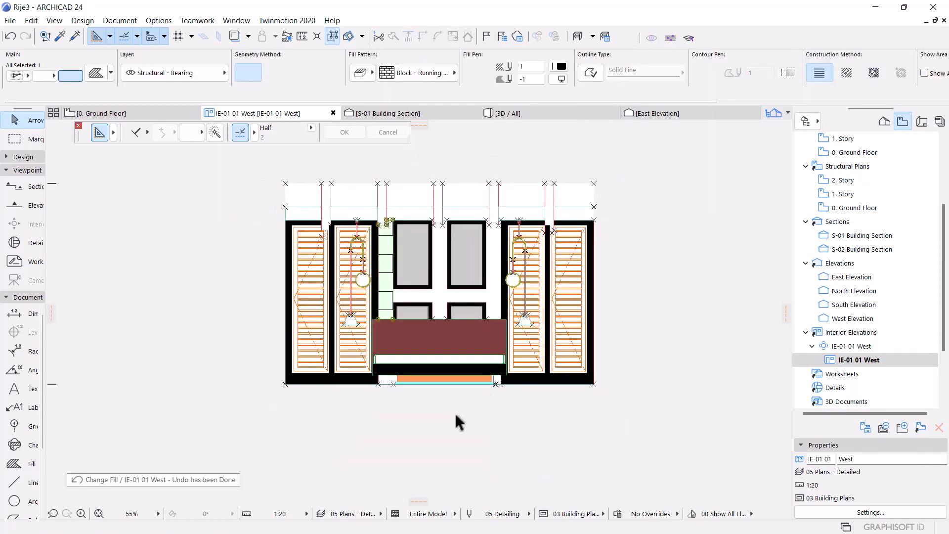
{"action": "scroll", "coordinate": [313, 392], "scroll_direction": "down", "scroll_amount": 3}
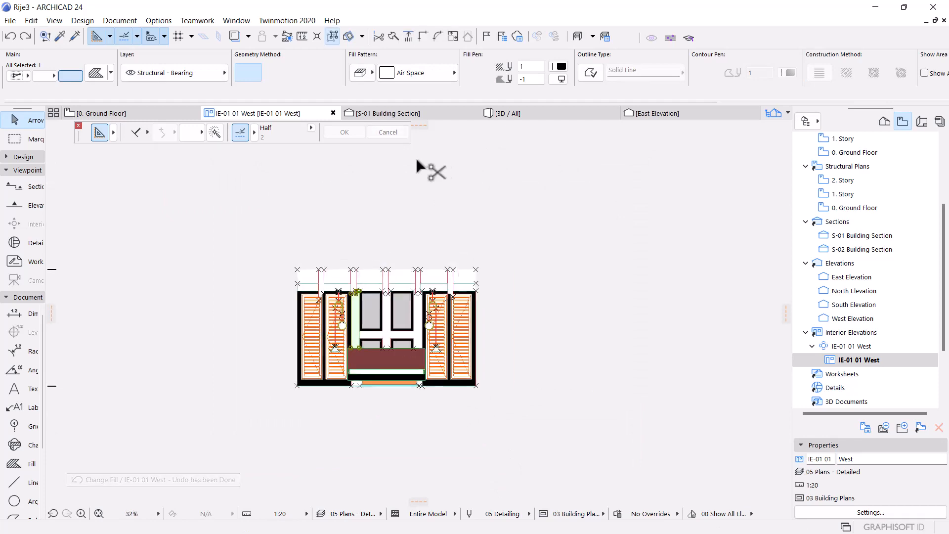
Step: Set the fill background pen of the six rectangular fills directly above the wall to dark red pen 8 and deselect them
{"action": "scroll", "coordinate": [354, 254], "scroll_direction": "up", "scroll_amount": 2}
{"action": "scroll", "coordinate": [306, 376], "scroll_direction": "up", "scroll_amount": 3}
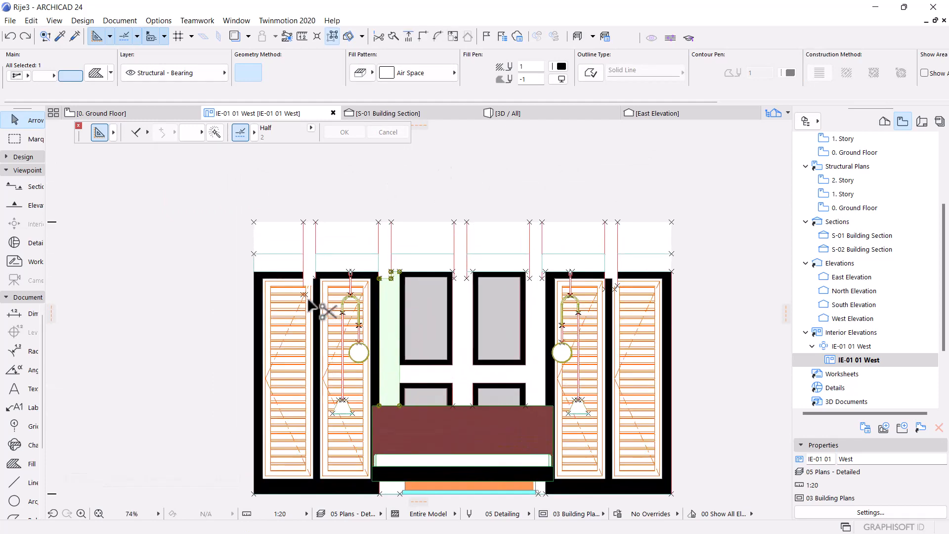
{"action": "left_click", "coordinate": [284, 271]}
{"action": "left_click", "coordinate": [285, 269]}
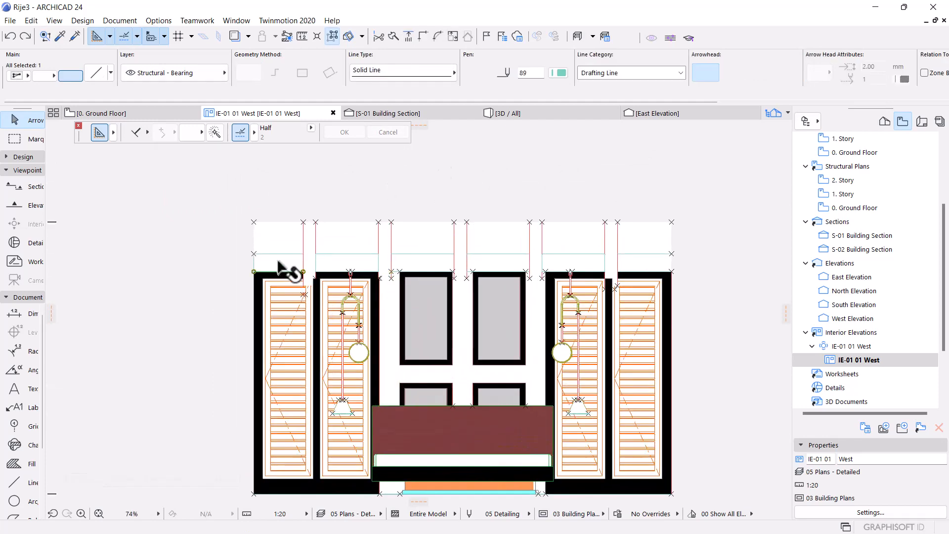
{"action": "left_click", "coordinate": [336, 267], "text": "shift"}
{"action": "left_click", "coordinate": [421, 262], "text": "shift"}
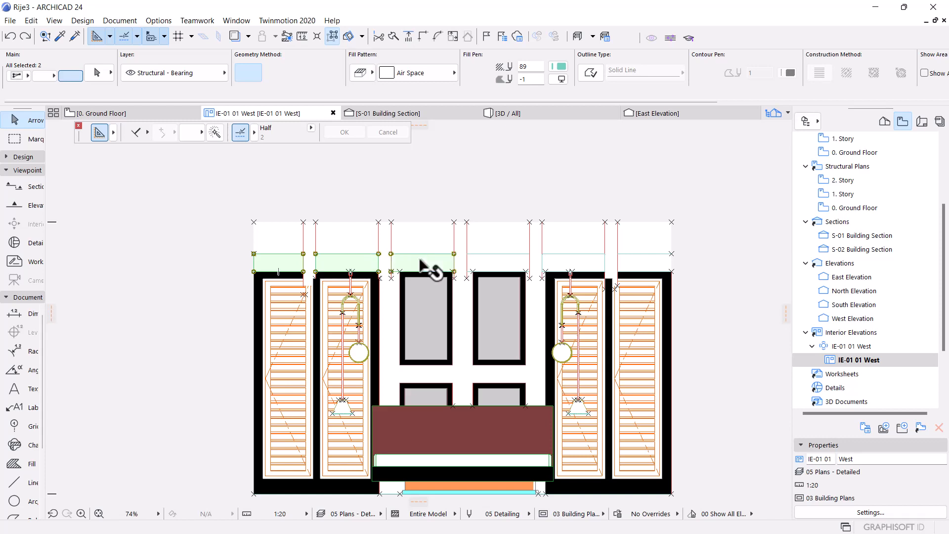
{"action": "left_click", "coordinate": [501, 261], "text": "shift"}
{"action": "left_click", "coordinate": [575, 265], "text": "shift"}
{"action": "left_click", "coordinate": [643, 264], "text": "shift"}
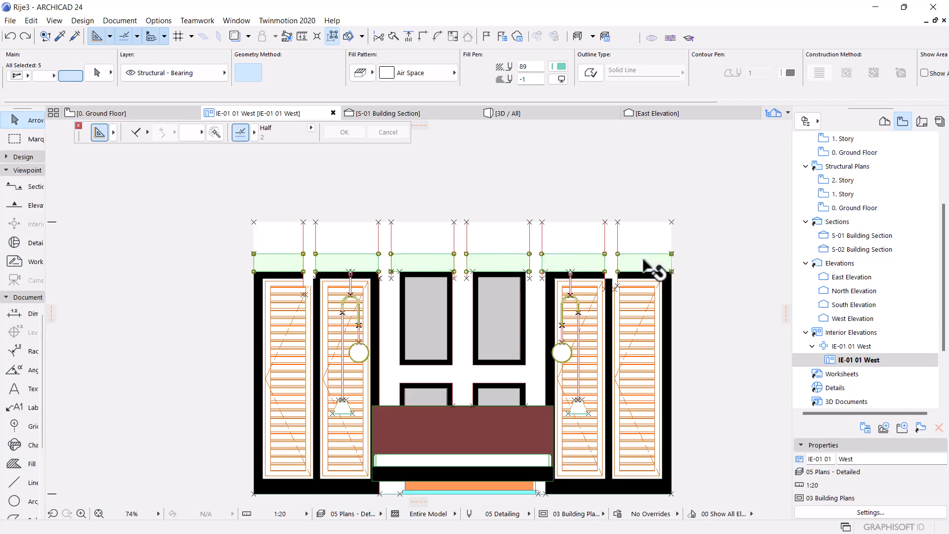
{"action": "left_click", "coordinate": [562, 78]}
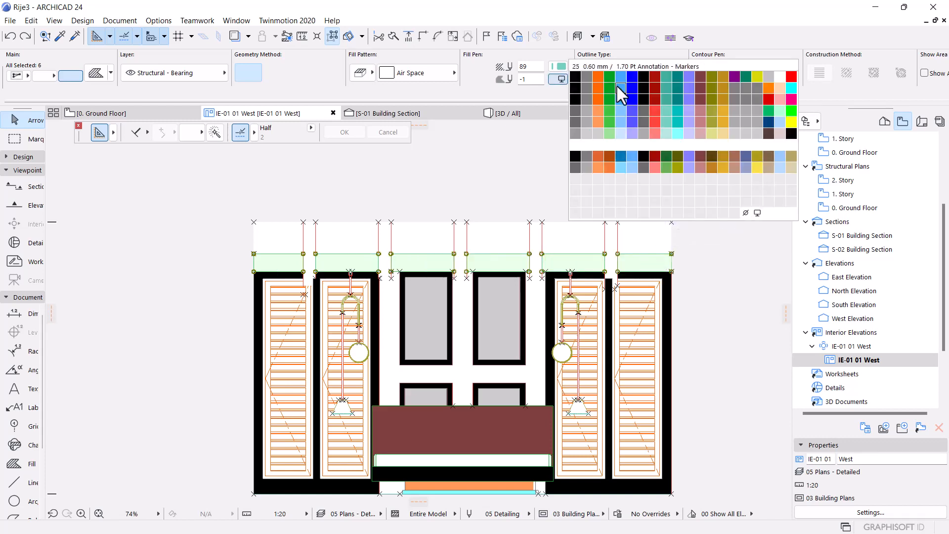
{"action": "left_click", "coordinate": [656, 78]}
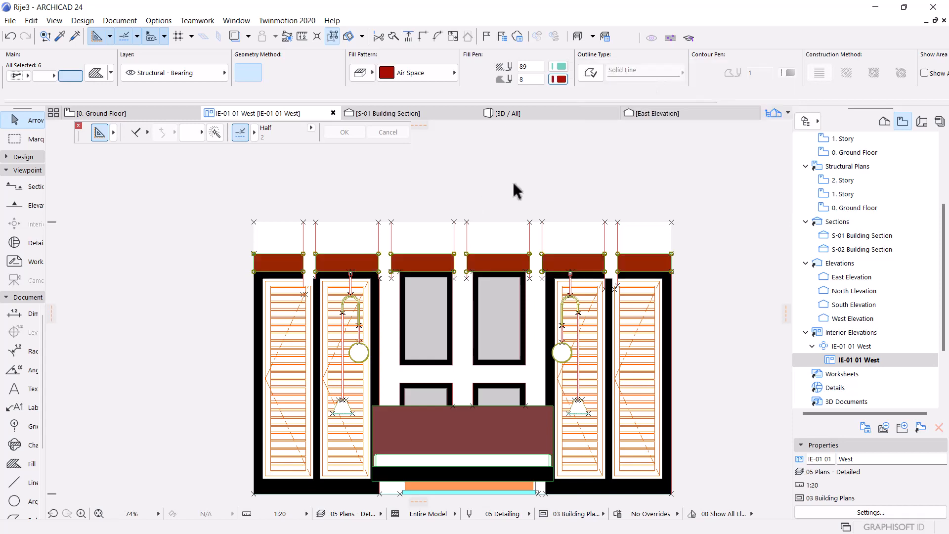
{"action": "left_click", "coordinate": [564, 187]}
Step: Lower the upper limit of the elevation's vertical range to the top edge of the red band, and clear the selection
{"action": "scroll", "coordinate": [496, 300], "scroll_direction": "down", "scroll_amount": 5}
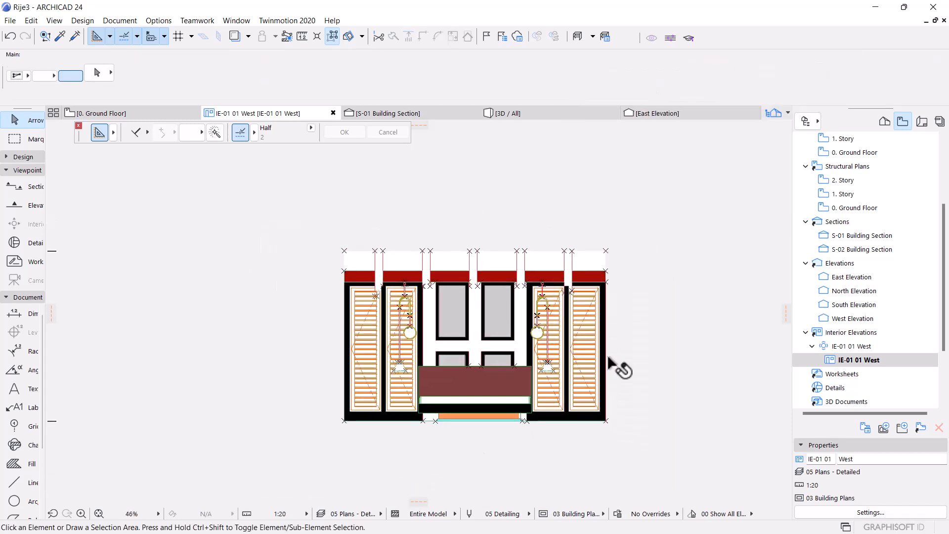
{"action": "scroll", "coordinate": [611, 350], "scroll_direction": "up", "scroll_amount": 4}
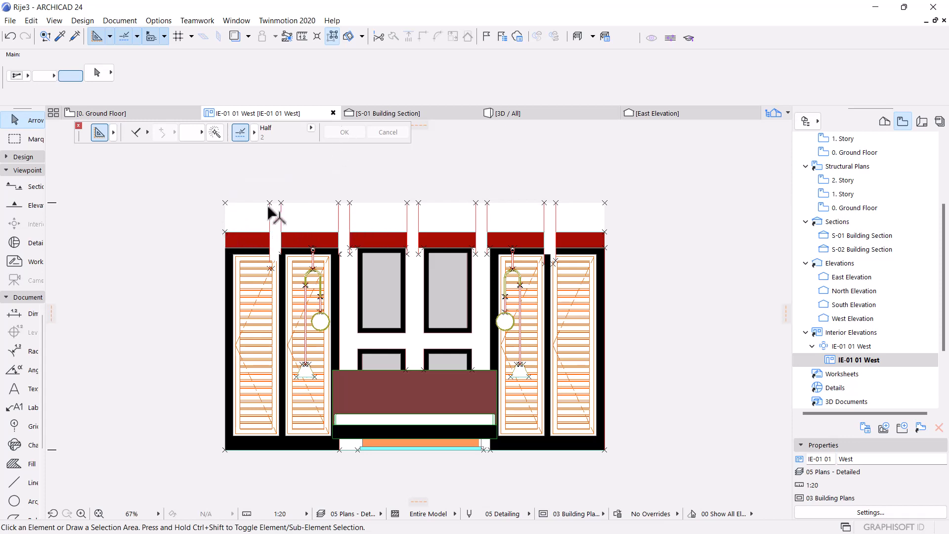
{"action": "left_click", "coordinate": [248, 208]}
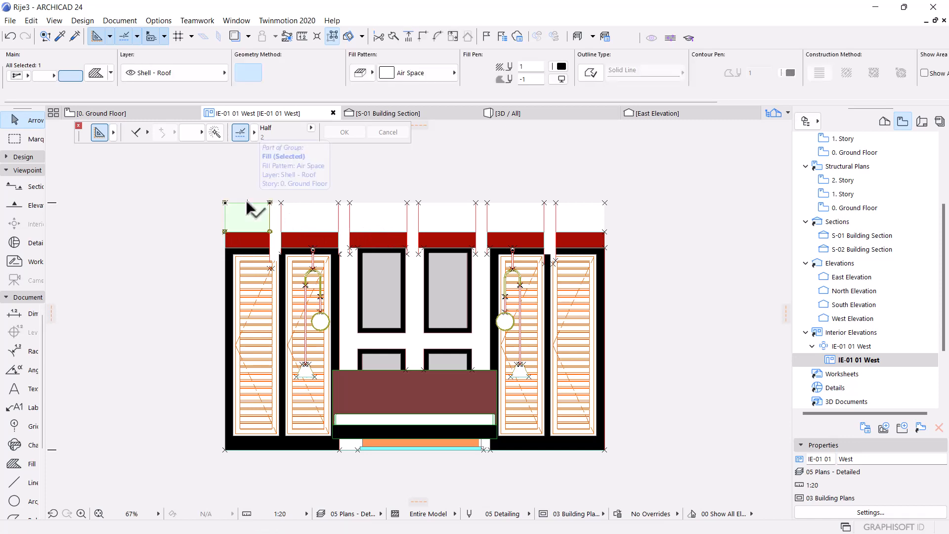
{"action": "left_click", "coordinate": [176, 204]}
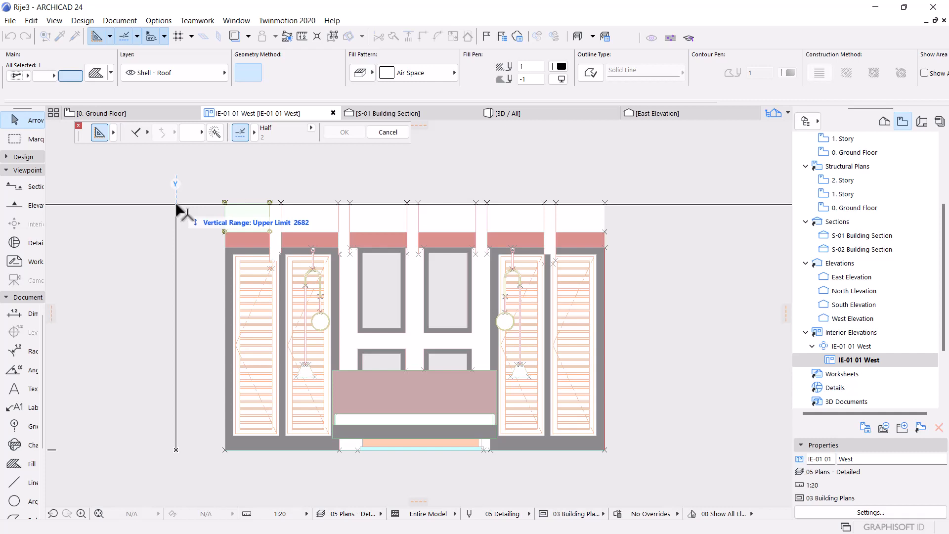
{"action": "left_click", "coordinate": [176, 237]}
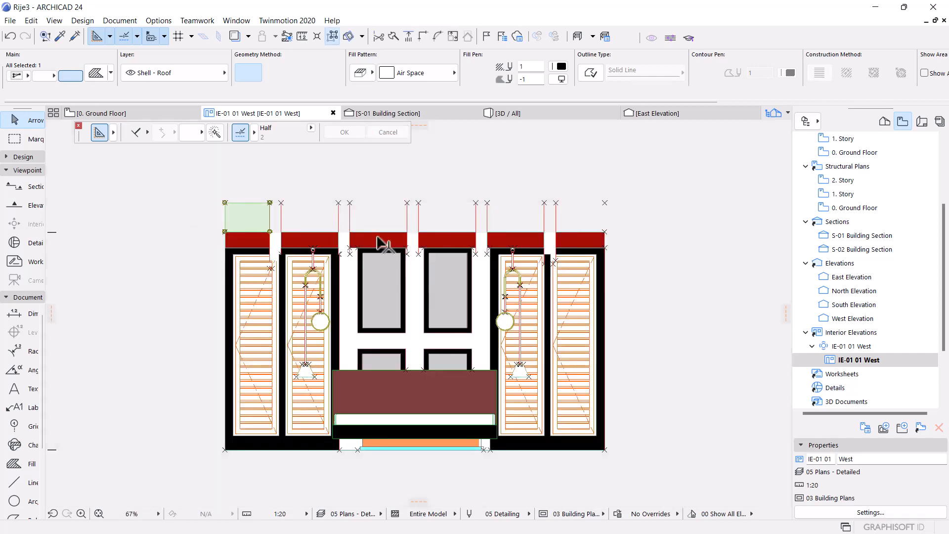
{"action": "left_click", "coordinate": [385, 161]}
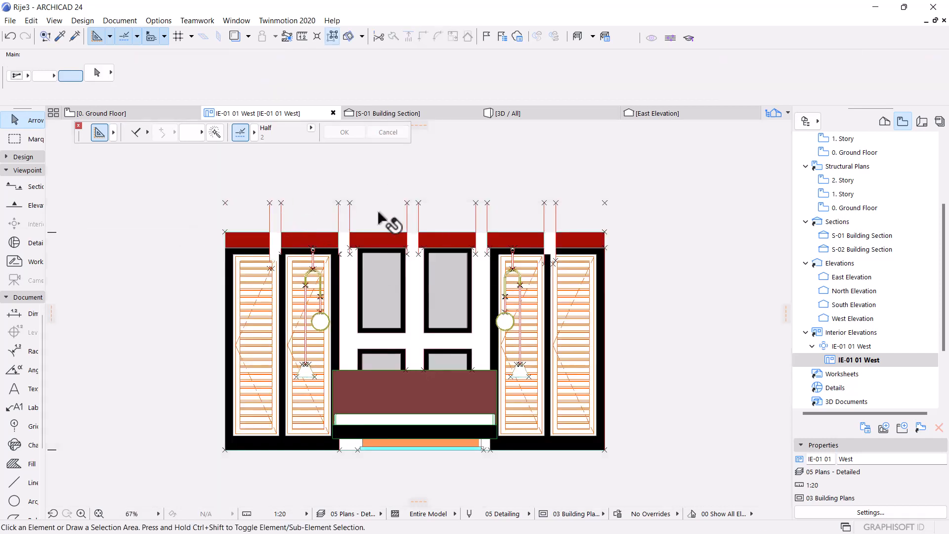
{"action": "left_click", "coordinate": [378, 213]}
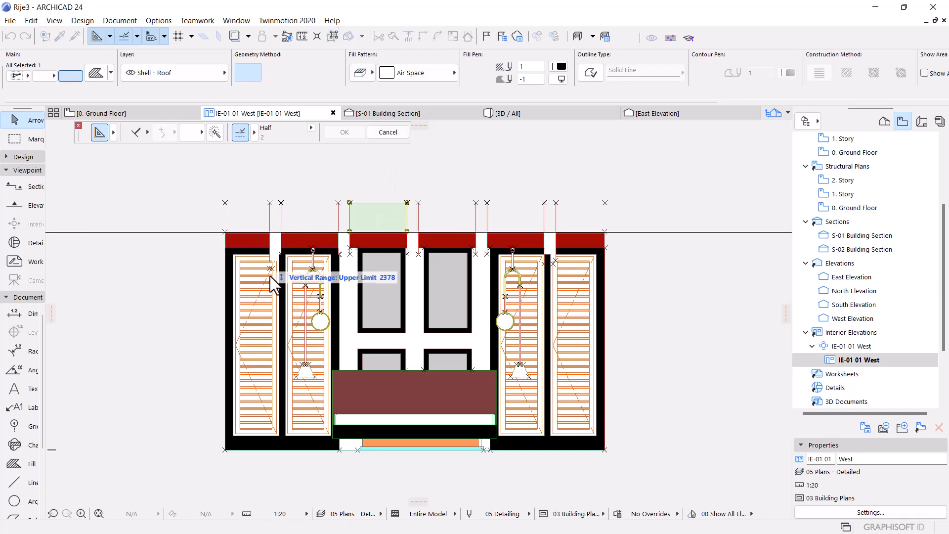
{"action": "left_click", "coordinate": [270, 277]}
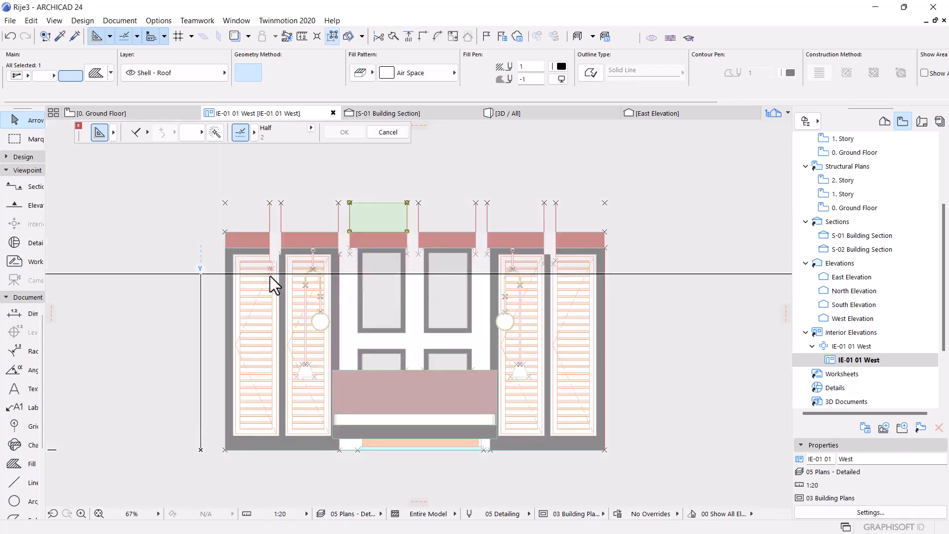
{"action": "key", "text": "Escape"}
{"action": "key", "text": "Escape"}
{"action": "scroll", "coordinate": [229, 210], "scroll_direction": "down", "scroll_amount": 2}
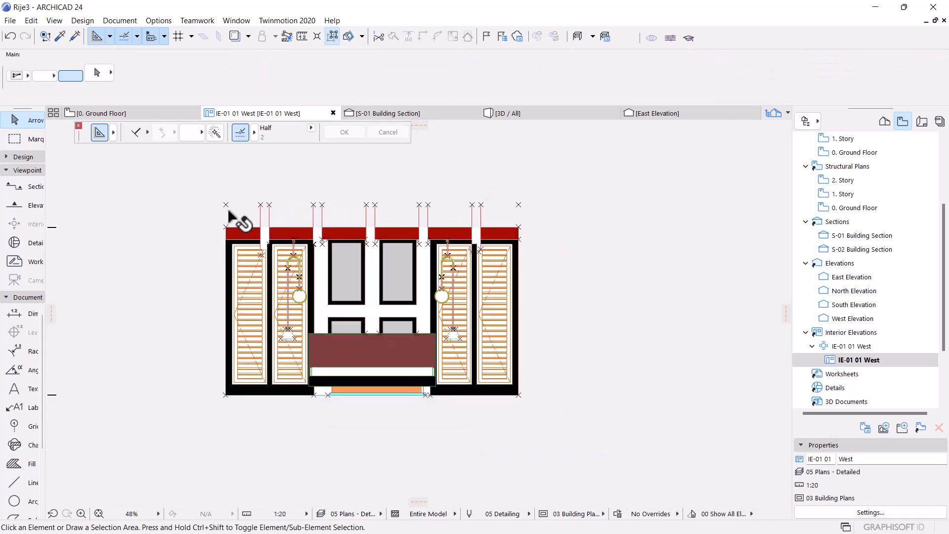
{"action": "scroll", "coordinate": [229, 210], "scroll_direction": "down", "scroll_amount": 1}
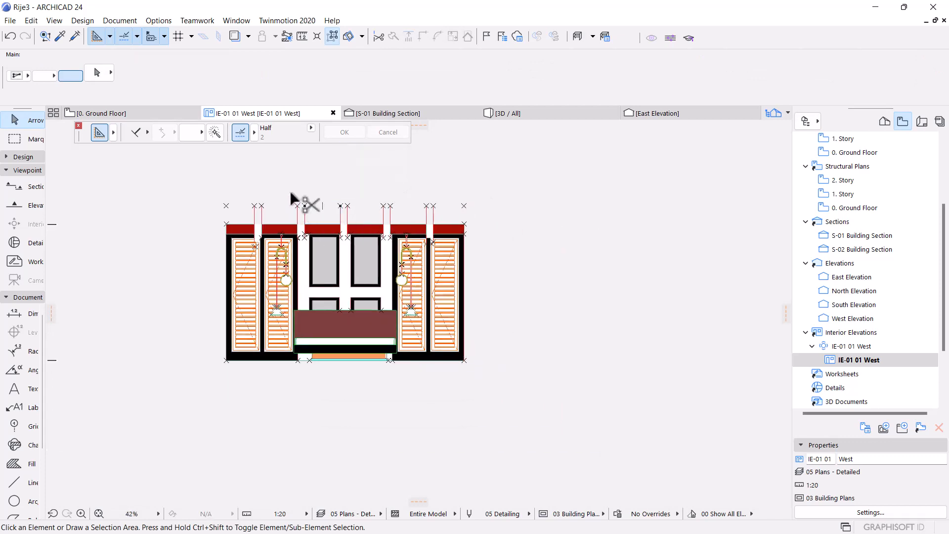
{"action": "scroll", "coordinate": [292, 200], "scroll_direction": "up", "scroll_amount": 2}
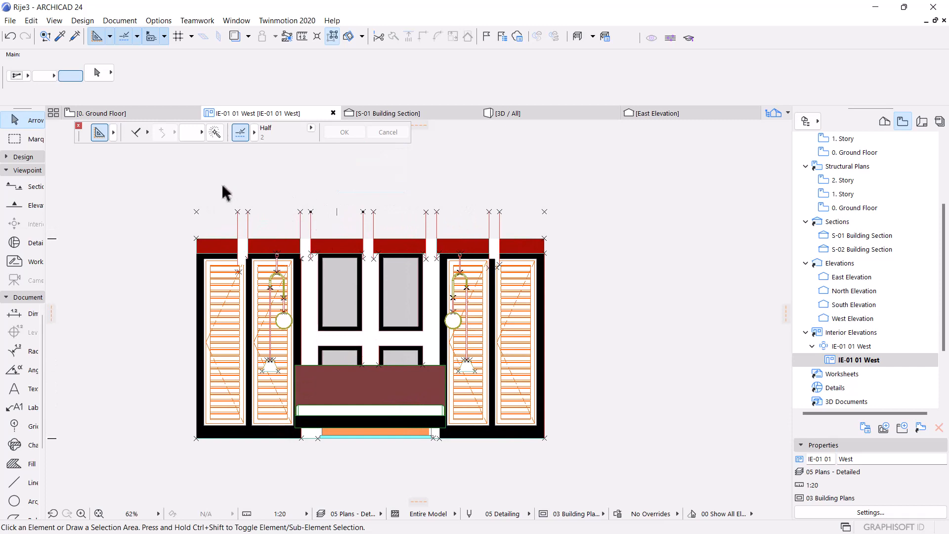
Step: Draw a line rectangle about 1870 by 2180 mm in the empty space to the right of the elevation
{"action": "left_click", "coordinate": [15, 483]}
{"action": "scroll", "coordinate": [378, 306], "scroll_direction": "up", "scroll_amount": 2}
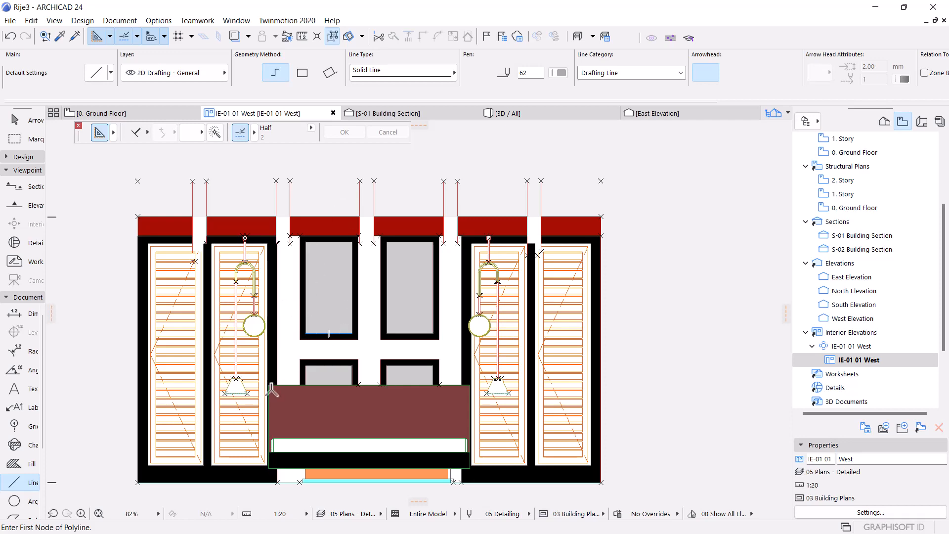
{"action": "scroll", "coordinate": [271, 393], "scroll_direction": "down", "scroll_amount": 2}
{"action": "scroll", "coordinate": [271, 394], "scroll_direction": "down", "scroll_amount": 1}
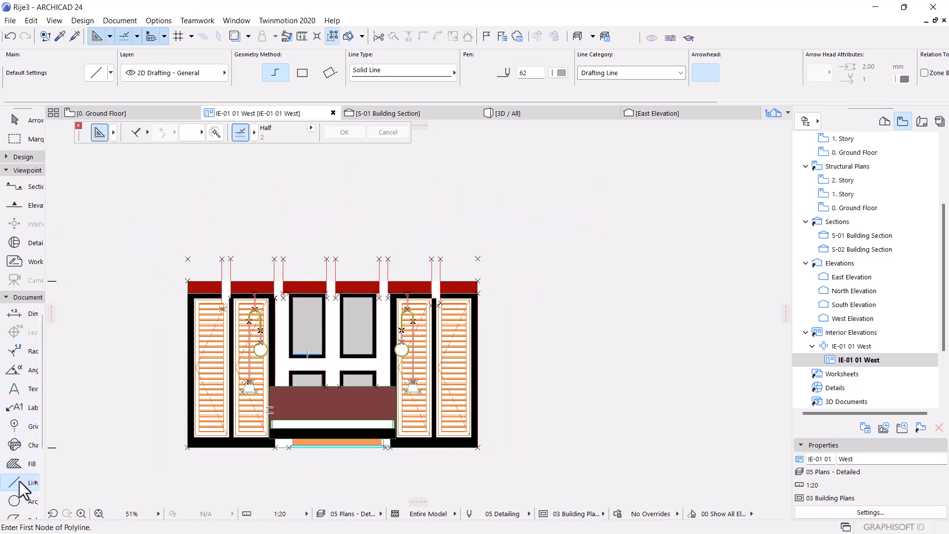
{"action": "left_click", "coordinate": [496, 294]}
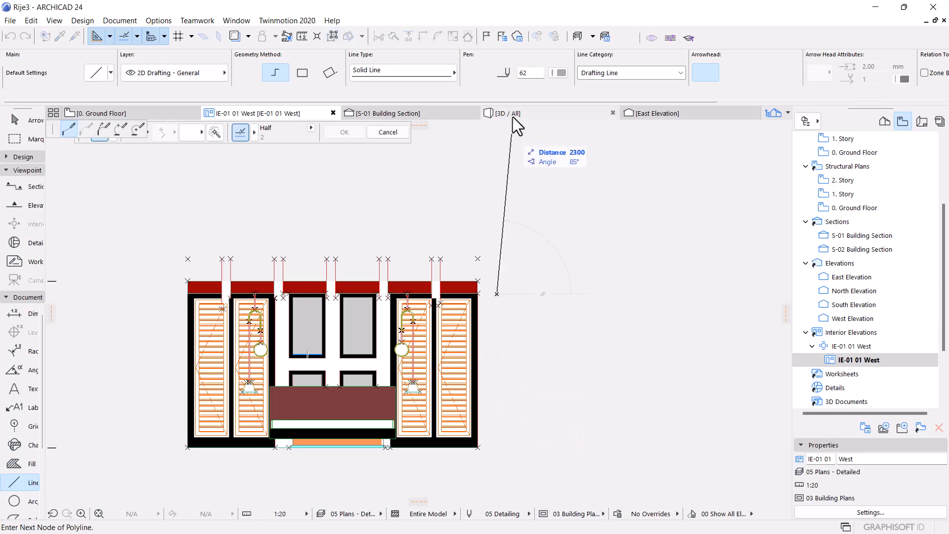
{"action": "left_click", "coordinate": [311, 75]}
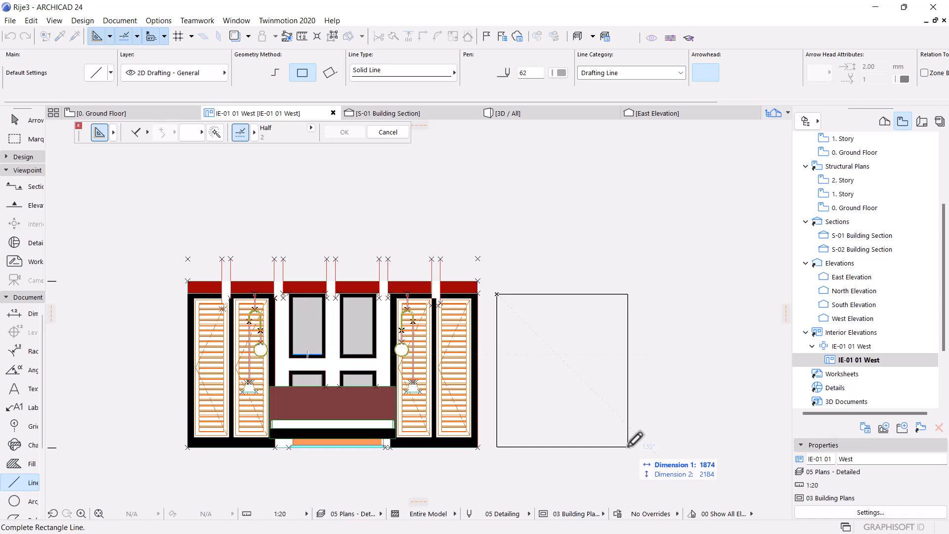
{"action": "left_click", "coordinate": [628, 446]}
{"action": "scroll", "coordinate": [690, 455], "scroll_direction": "up", "scroll_amount": 2}
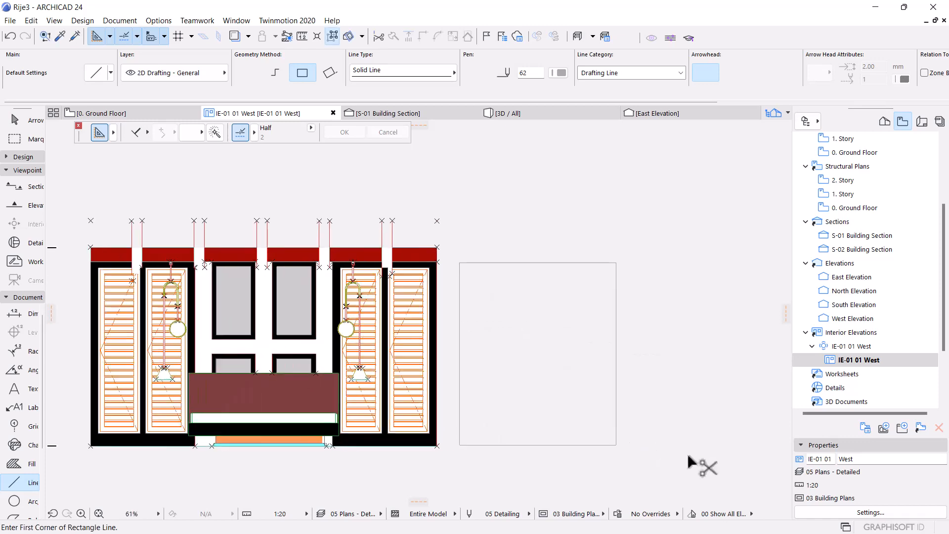
Step: Set the pen of the rectangle's four lines to black pen 1 and move the rectangle slightly further right, keeping it level
{"action": "left_click", "coordinate": [485, 261], "text": "shift"}
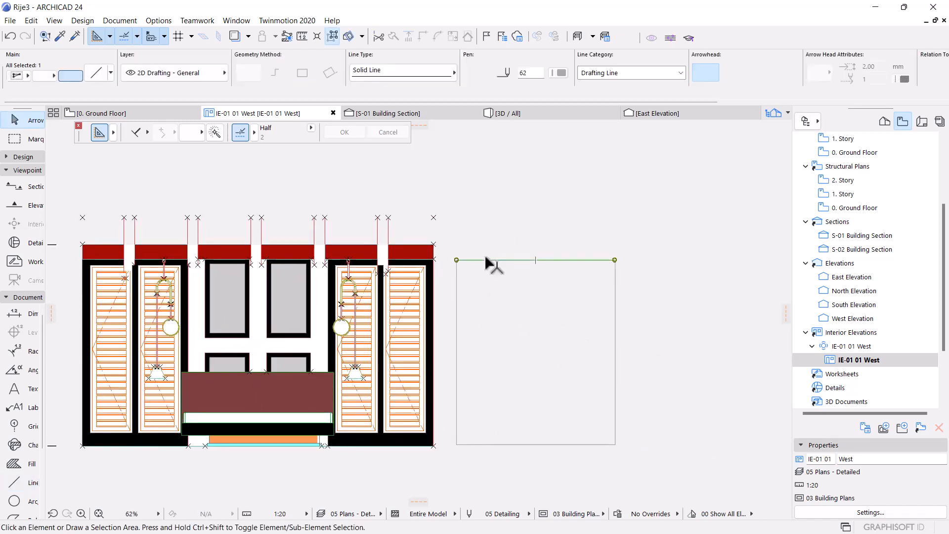
{"action": "left_click", "coordinate": [332, 37]}
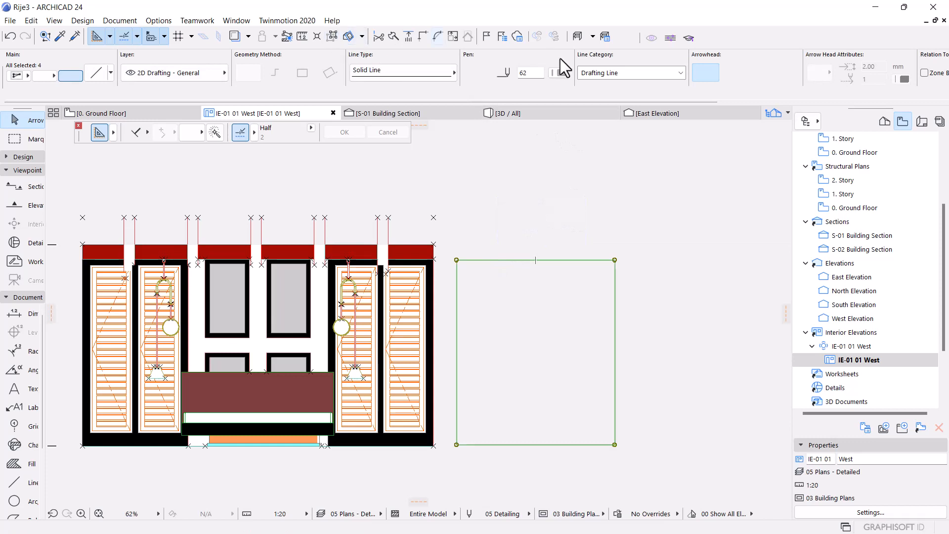
{"action": "left_click", "coordinate": [557, 73]}
{"action": "left_click", "coordinate": [576, 72]}
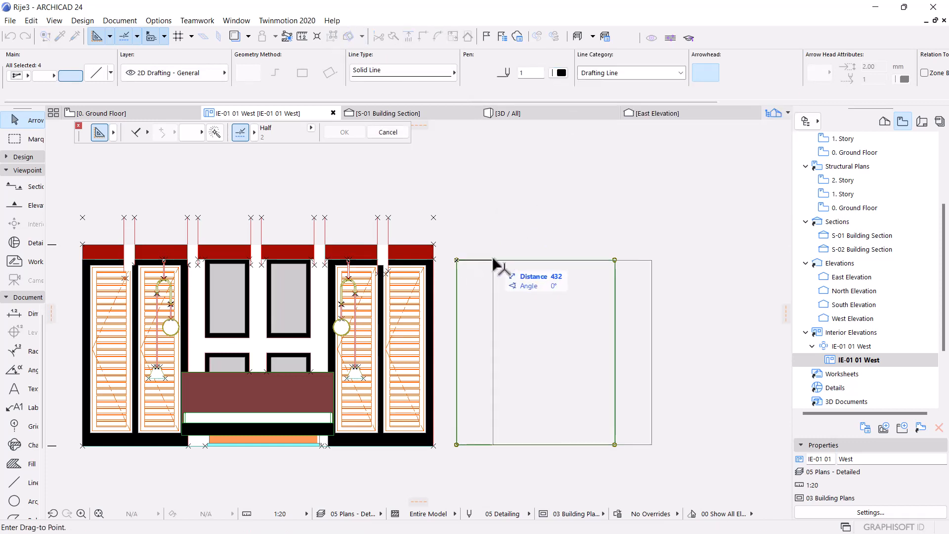
{"action": "left_click", "coordinate": [484, 260]}
{"action": "left_click", "coordinate": [509, 285]}
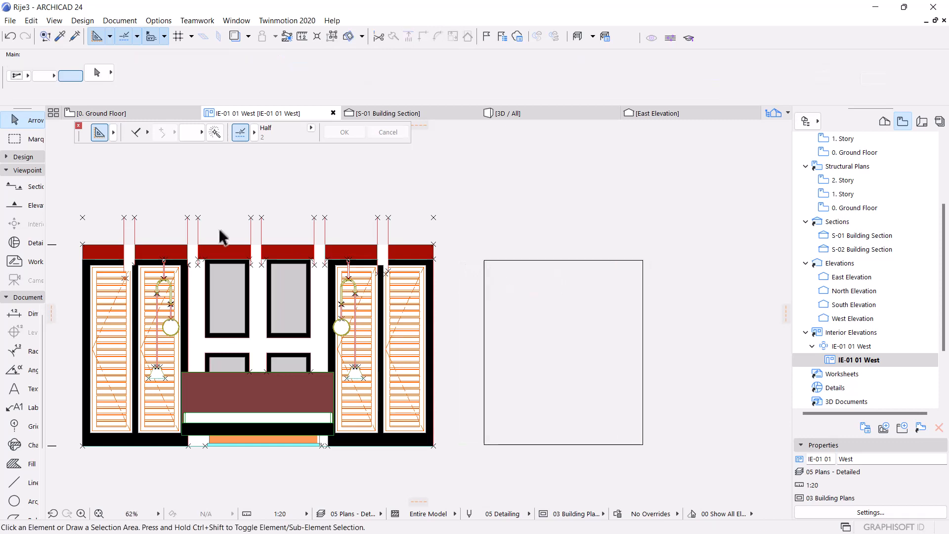
{"action": "left_click", "coordinate": [15, 482]}
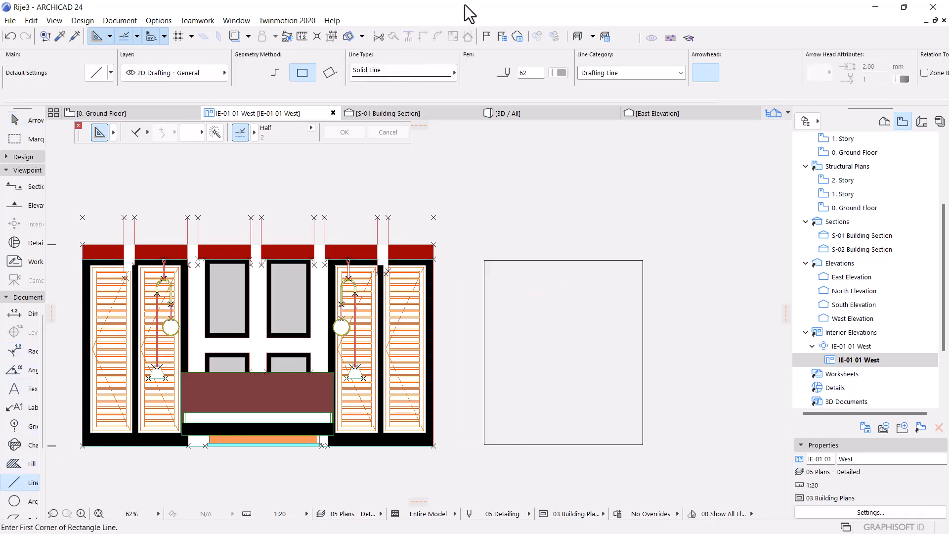
{"action": "left_click", "coordinate": [560, 73]}
{"action": "key", "text": "Escape"}
{"action": "key", "text": "Escape"}
{"action": "left_click", "coordinate": [500, 262]}
{"action": "key", "text": "Escape"}
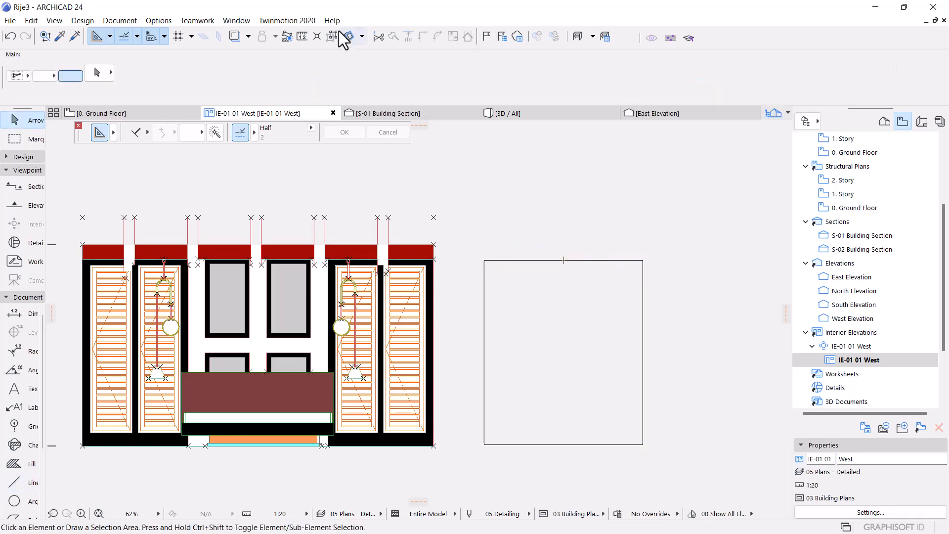
Step: Suspend the grouping of the rectangle's lines and place a copy of its top line 230 mm below the original
{"action": "left_click", "coordinate": [333, 32]}
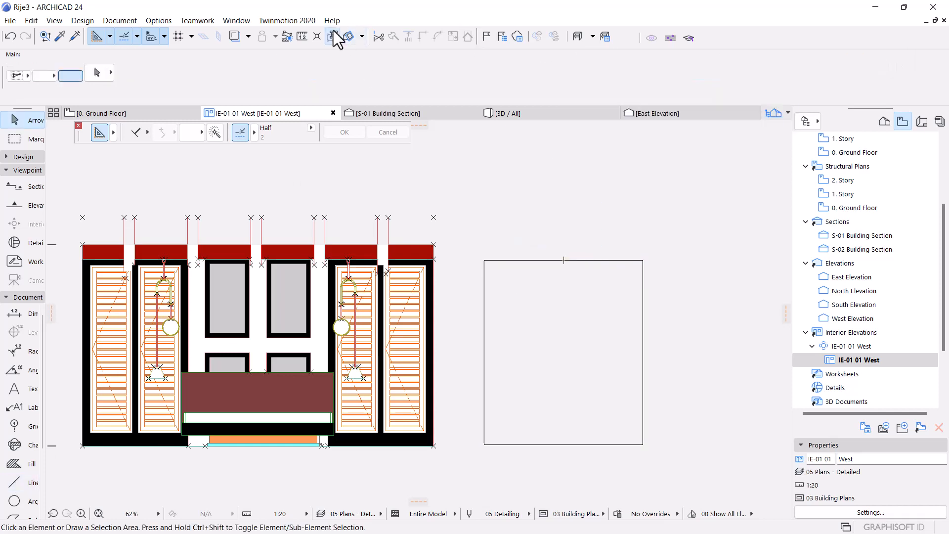
{"action": "left_click", "coordinate": [493, 260]}
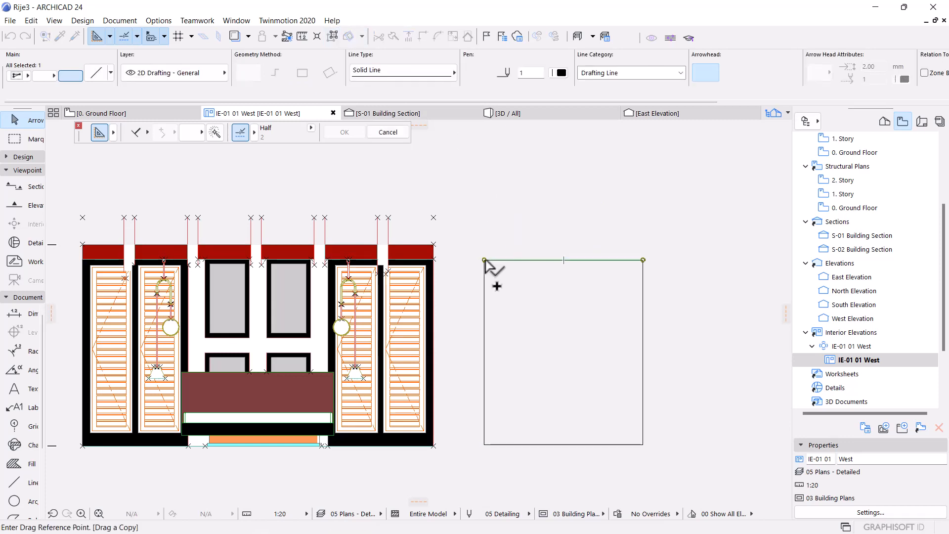
{"action": "left_click", "coordinate": [485, 260]}
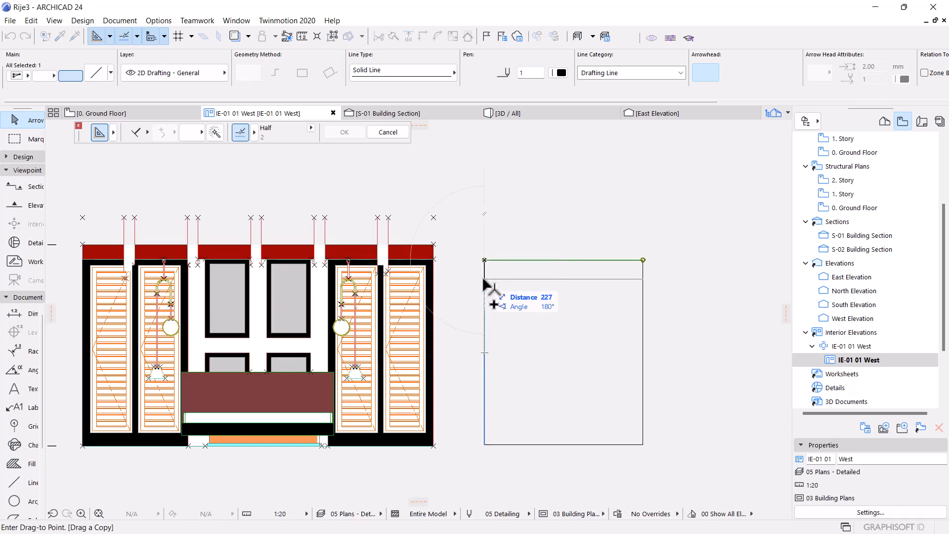
{"action": "type", "text": "2"}
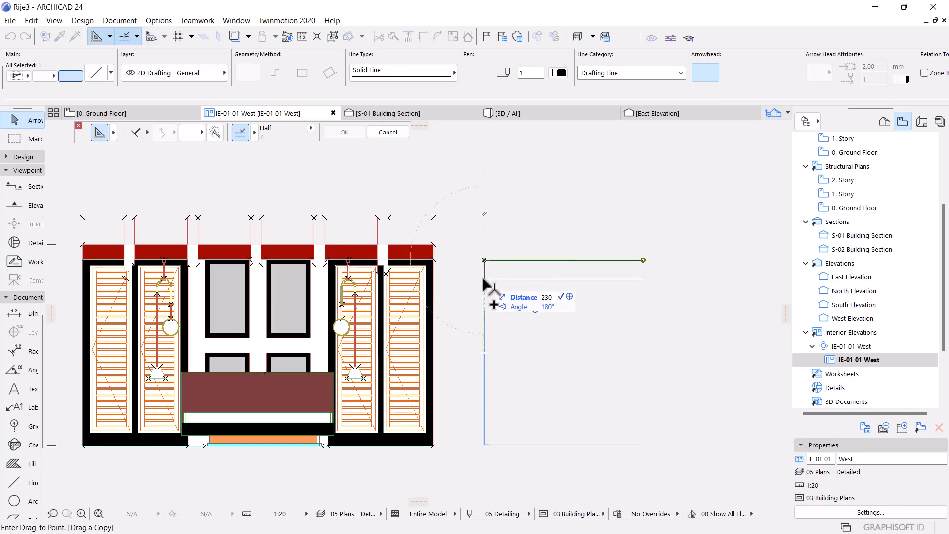
{"action": "type", "text": "30"}
{"action": "key", "text": "Return"}
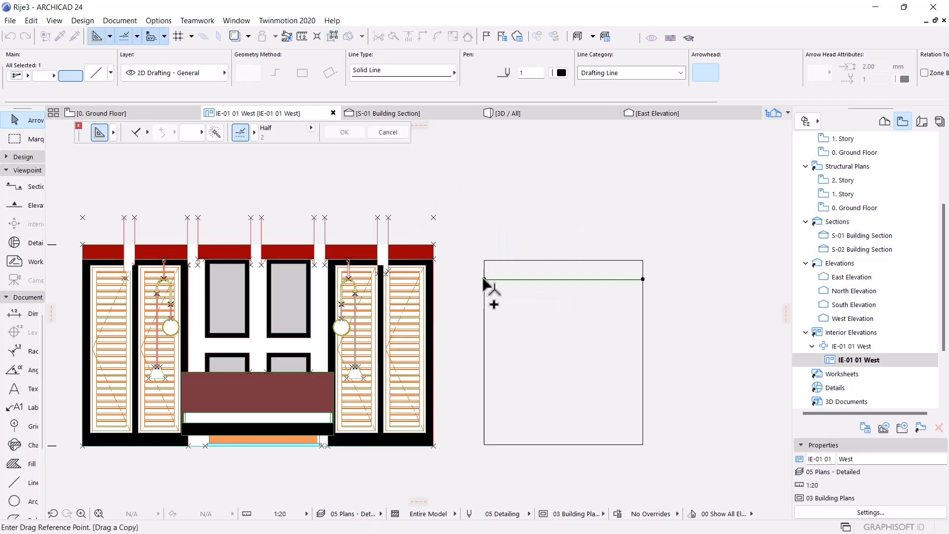
Step: Copy the horizontal dividing line downward two more times at 230 mm spacing and clear the selection
{"action": "left_click", "coordinate": [484, 279]}
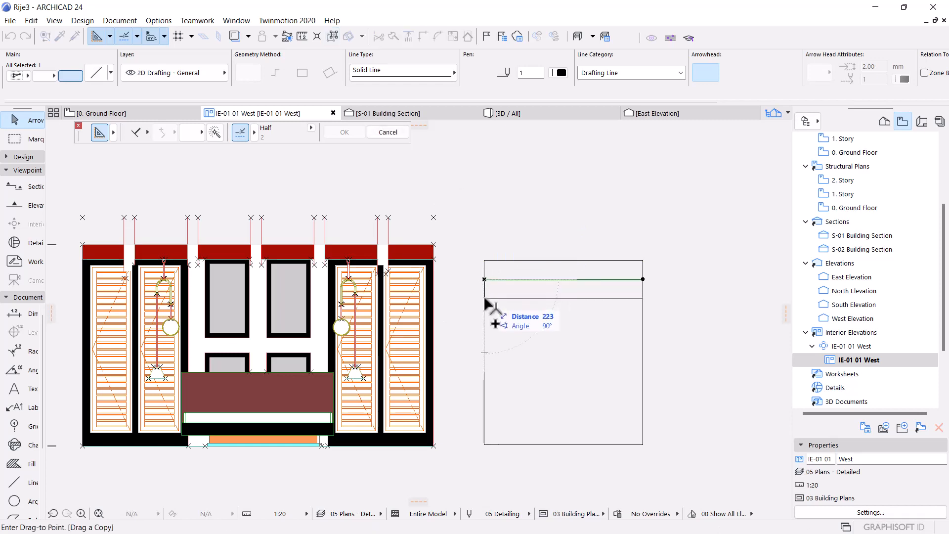
{"action": "type", "text": "23"}
{"action": "key", "text": "Return"}
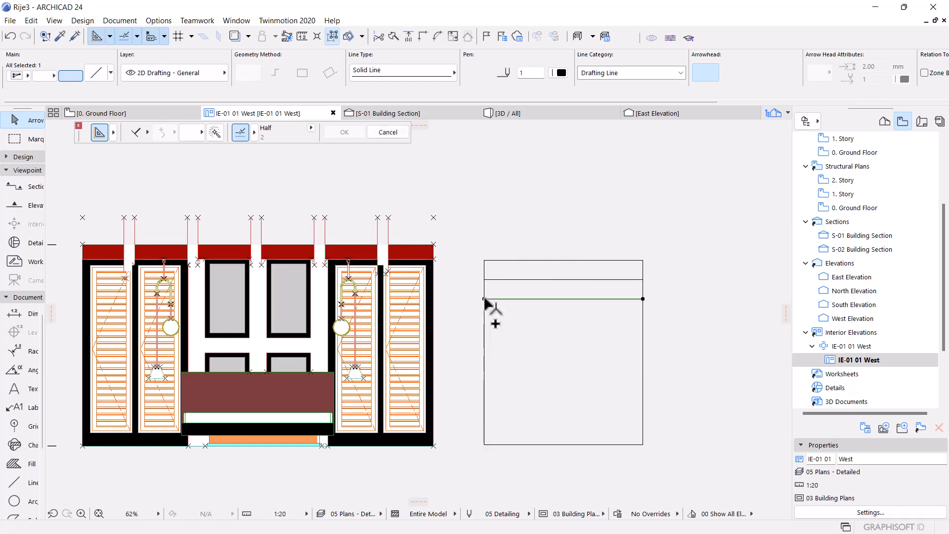
{"action": "key", "text": "ctrl+shift+d"}
{"action": "left_click", "coordinate": [484, 298]}
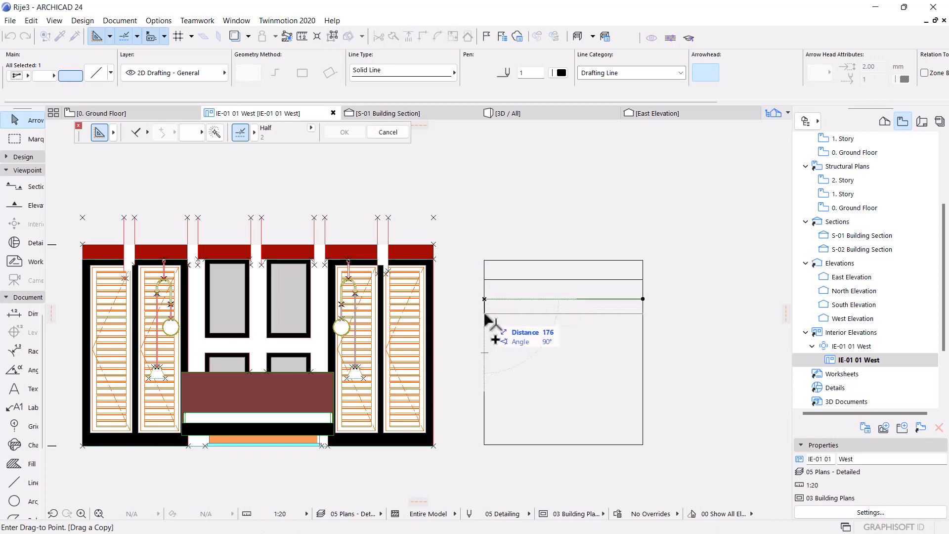
{"action": "type", "text": "230"}
{"action": "key", "text": "Return"}
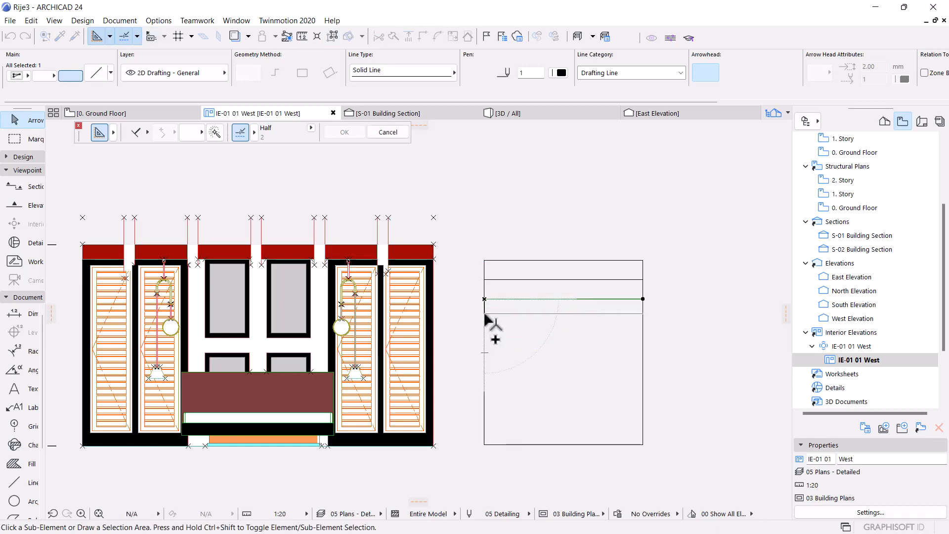
{"action": "key", "text": "Escape"}
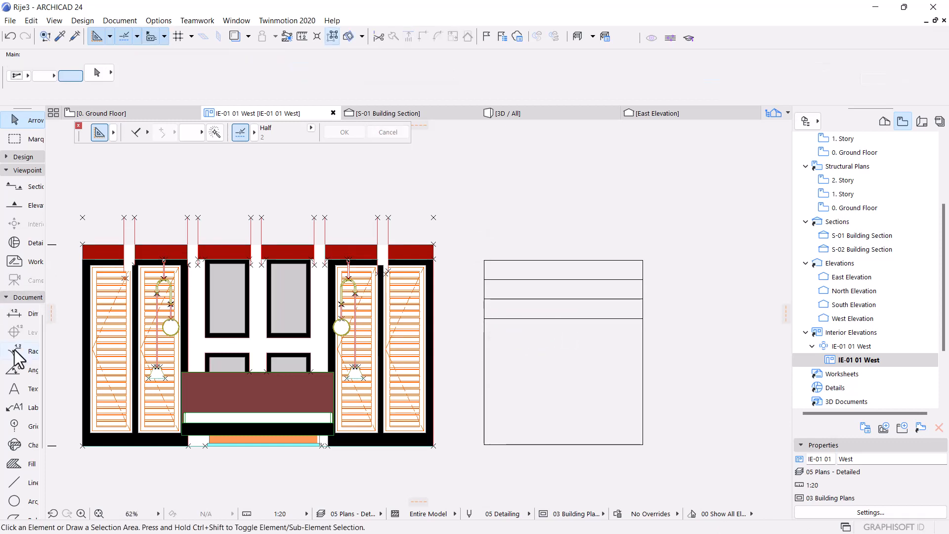
Step: Draw a single vertical line from the rectangle's top edge down to its bottom edge, near its left side
{"action": "left_click", "coordinate": [20, 483]}
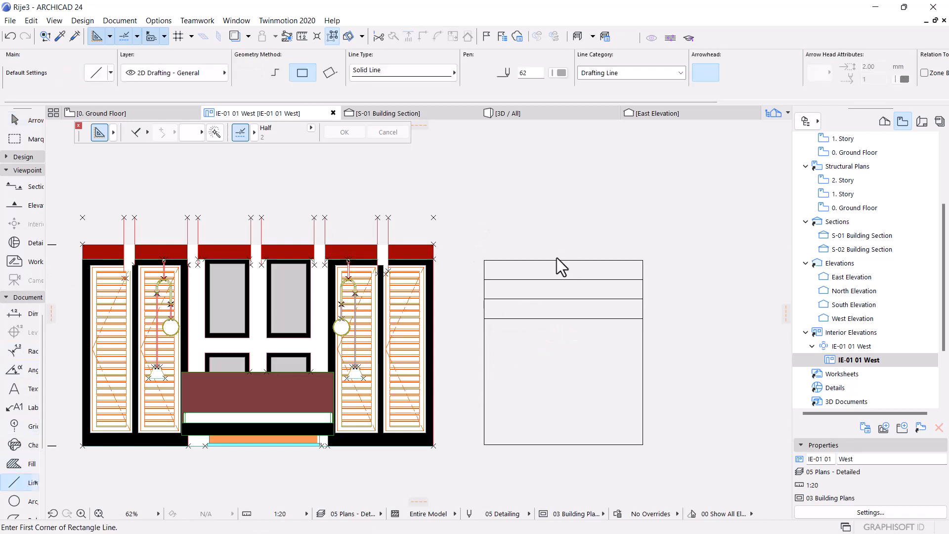
{"action": "left_click", "coordinate": [509, 260]}
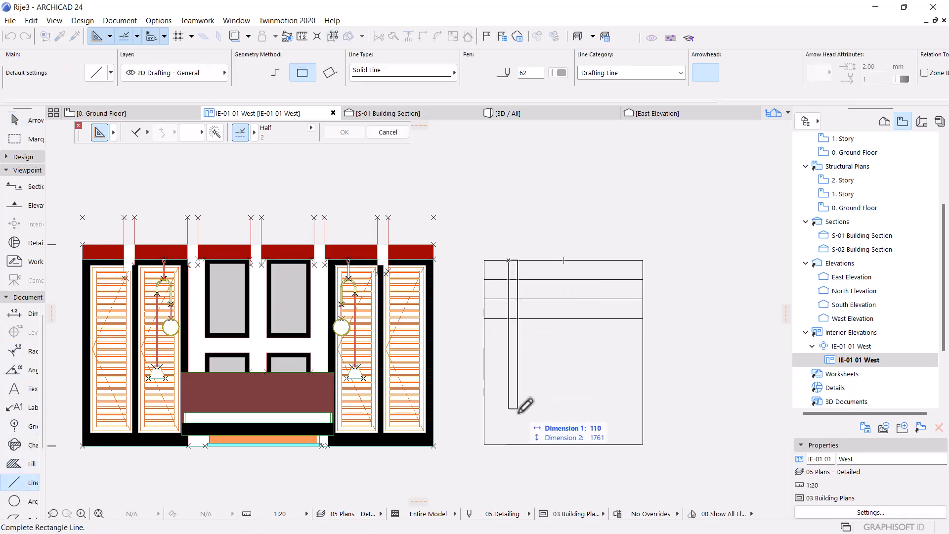
{"action": "left_click", "coordinate": [273, 74]}
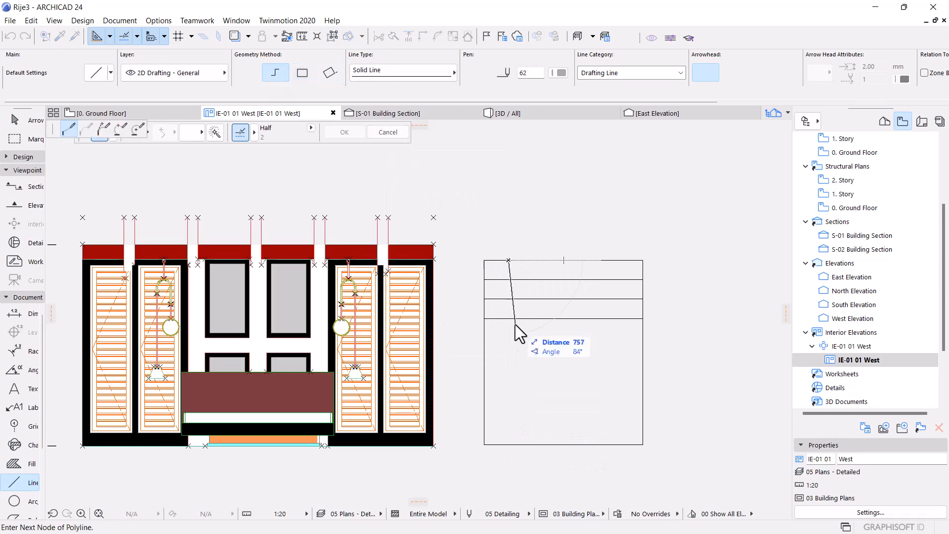
{"action": "double_click", "coordinate": [512, 443]}
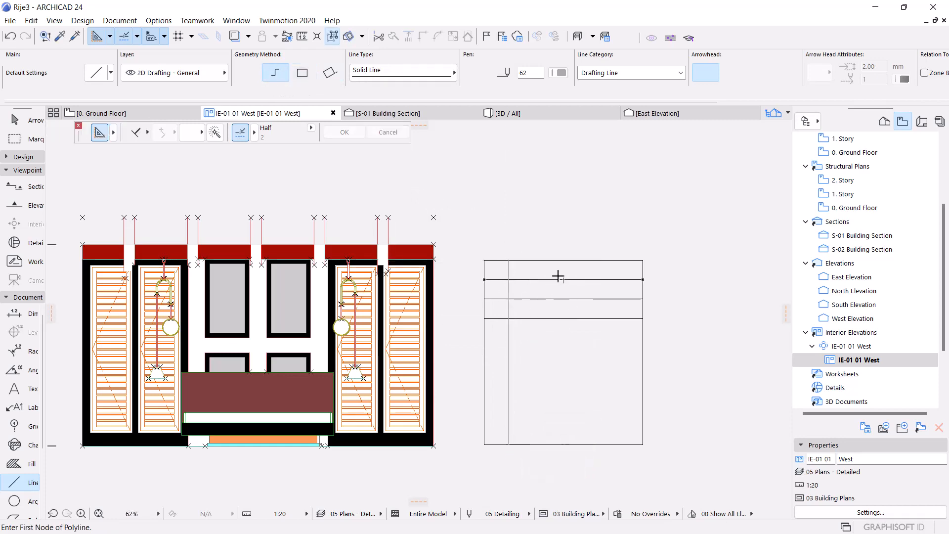
Step: Stretch the vertical line's upper end down to the first horizontal line below the rectangle's top edge, and deselect it
{"action": "scroll", "coordinate": [544, 274], "scroll_direction": "up", "scroll_amount": 5}
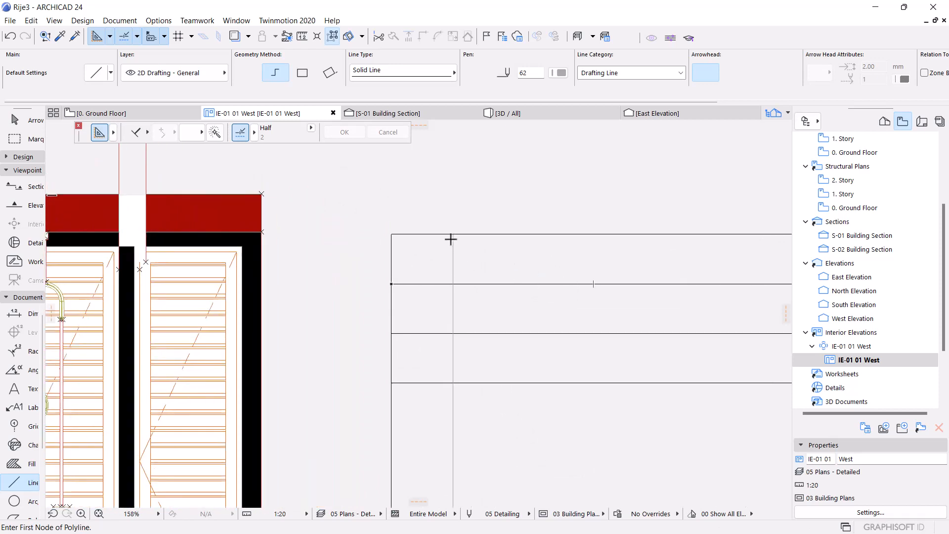
{"action": "key", "text": "Escape"}
{"action": "left_click", "coordinate": [453, 239]}
{"action": "key", "text": "ctrl+d"}
{"action": "left_click", "coordinate": [453, 235]}
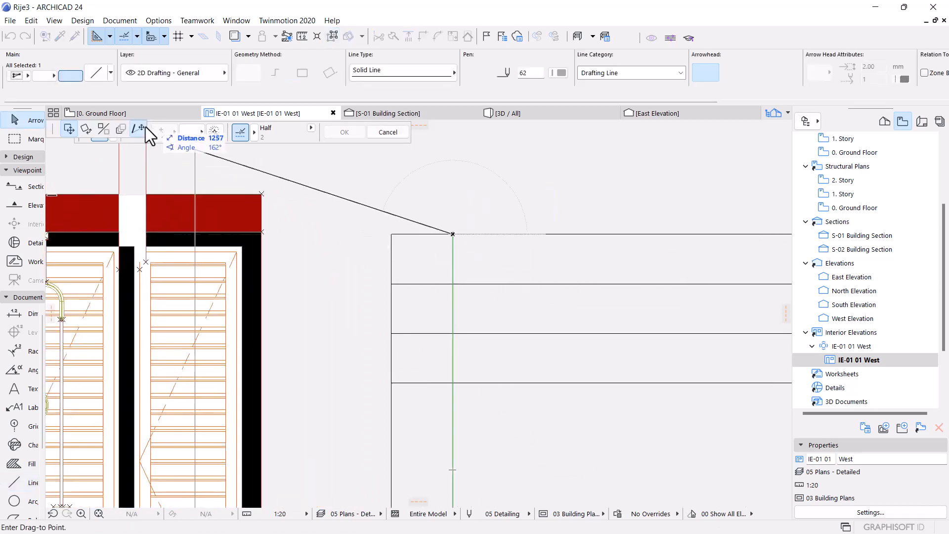
{"action": "left_click", "coordinate": [453, 283]}
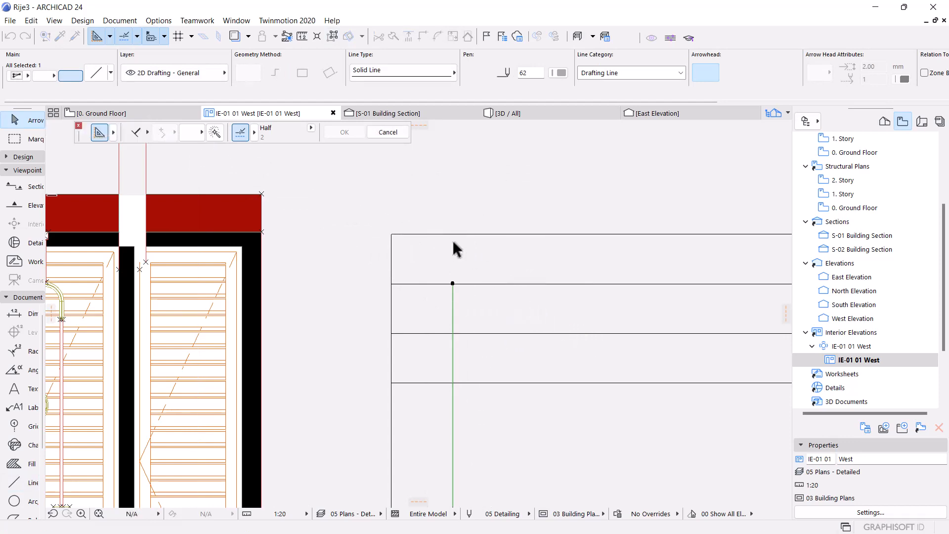
{"action": "scroll", "coordinate": [454, 243], "scroll_direction": "down", "scroll_amount": 3}
{"action": "scroll", "coordinate": [556, 251], "scroll_direction": "up", "scroll_amount": 1}
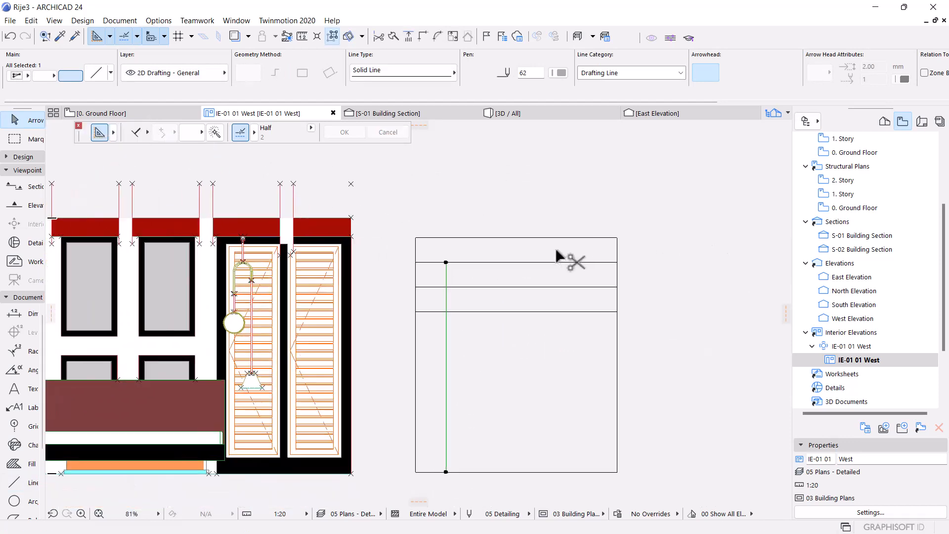
{"action": "scroll", "coordinate": [556, 249], "scroll_direction": "up", "scroll_amount": 1}
{"action": "key", "text": "Escape"}
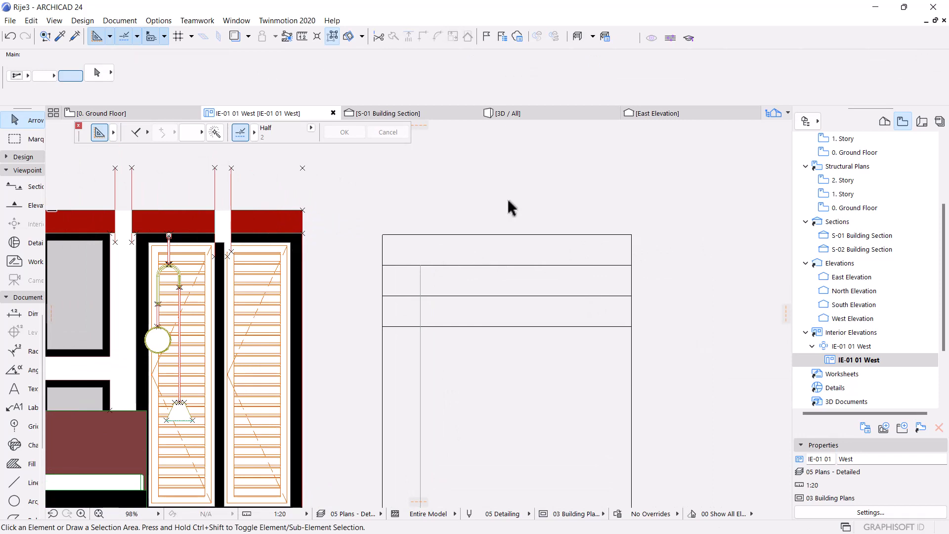
Step: Add the centred text "HEADBOARD LEGEND DETAILS" in the top row of the divided rectangle beside the elevation
{"action": "scroll", "coordinate": [519, 211], "scroll_direction": "down", "scroll_amount": 3}
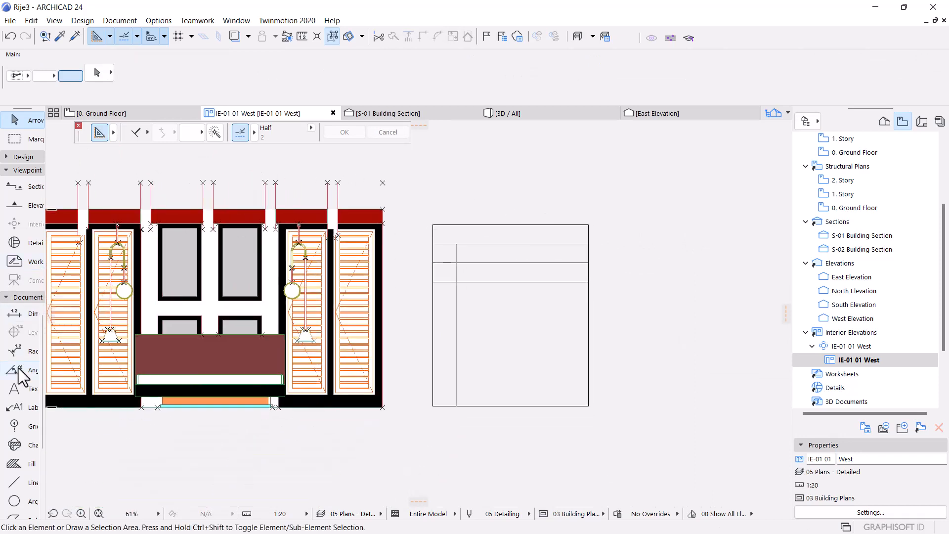
{"action": "left_click", "coordinate": [16, 390]}
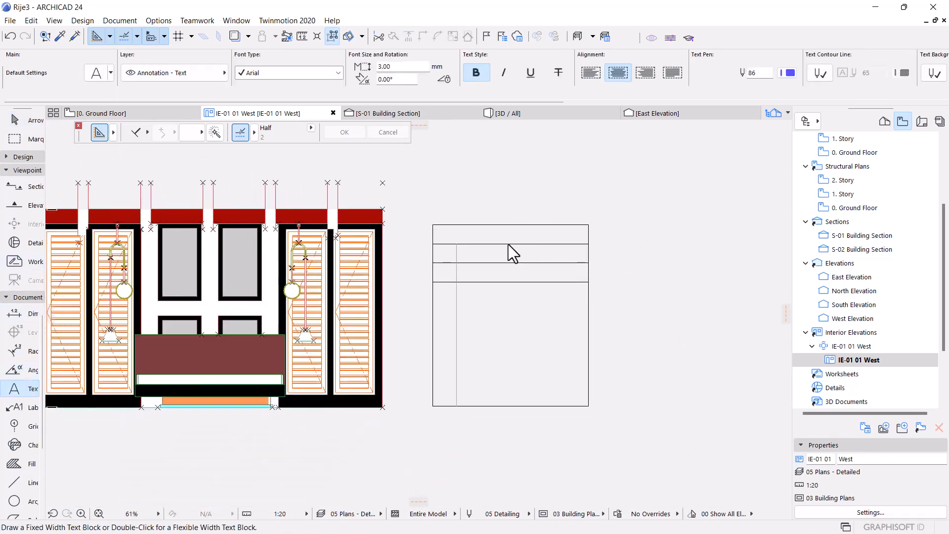
{"action": "scroll", "coordinate": [509, 244], "scroll_direction": "up", "scroll_amount": 4}
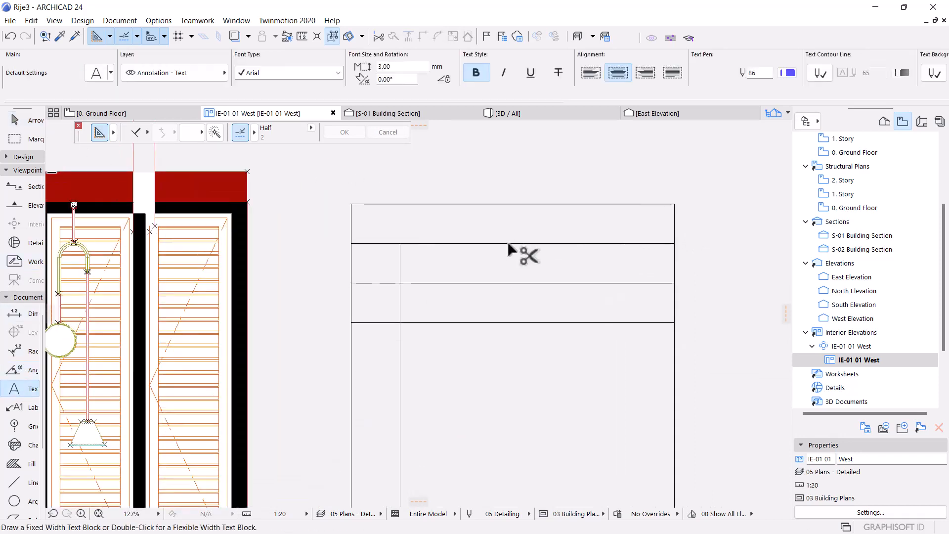
{"action": "left_click", "coordinate": [386, 217]}
{"action": "left_click", "coordinate": [621, 242]}
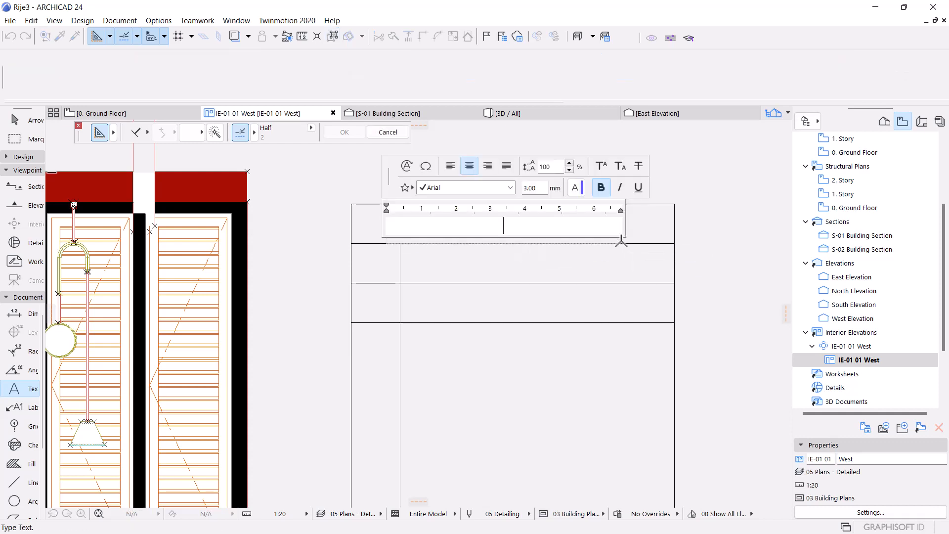
{"action": "type", "text": "HEAD"}
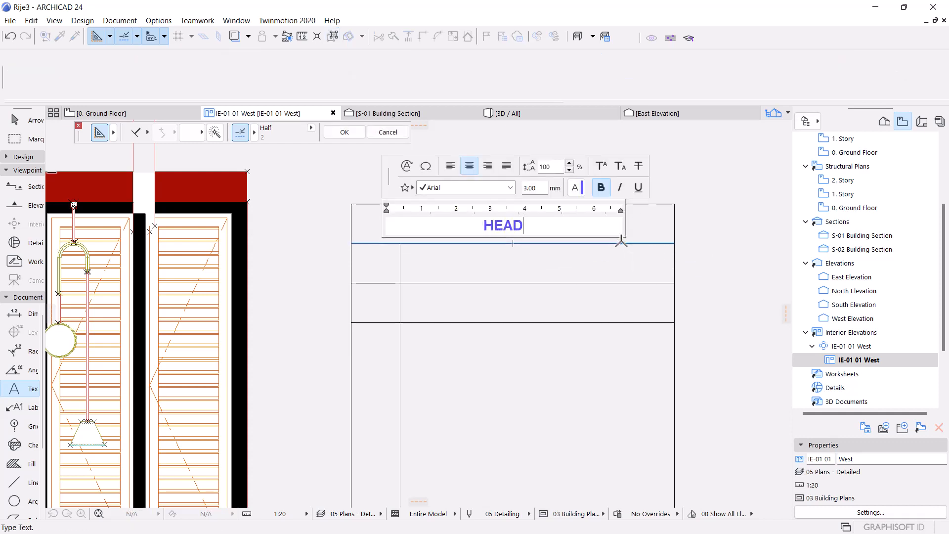
{"action": "type", "text": "BOAR"}
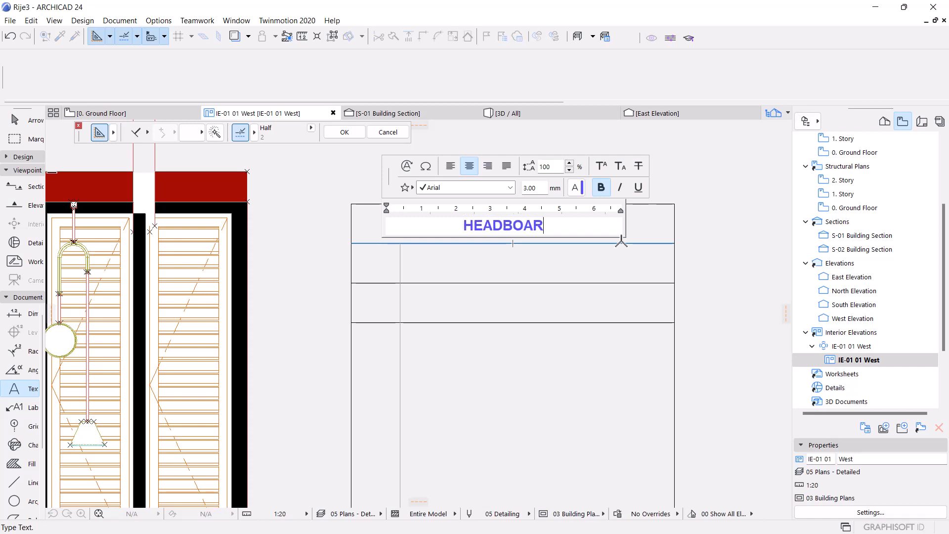
{"action": "type", "text": "D LEGE"}
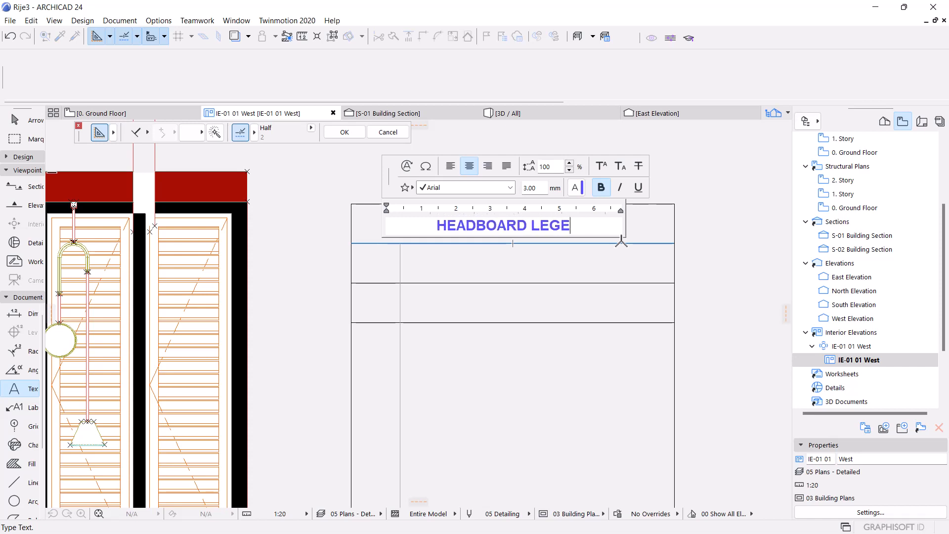
{"action": "type", "text": "ND"}
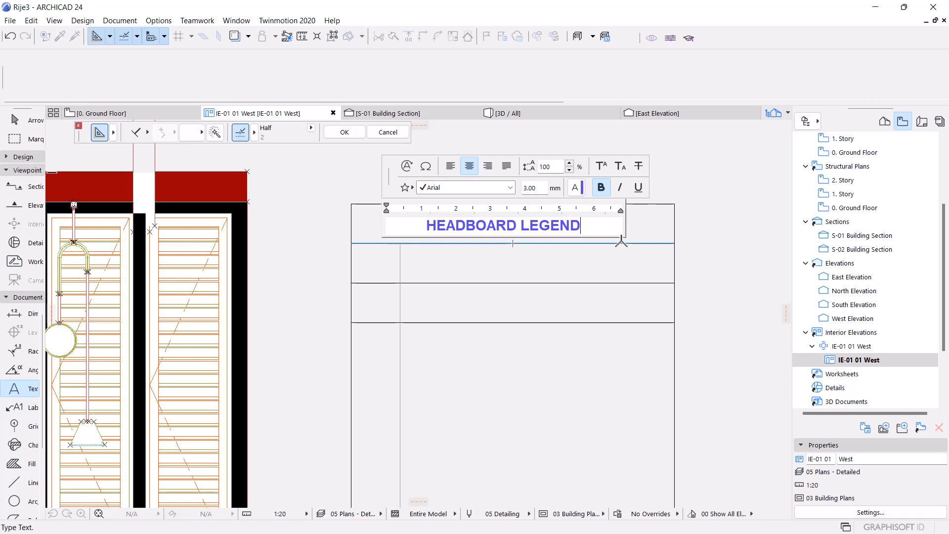
{"action": "type", "text": " DETAILS"}
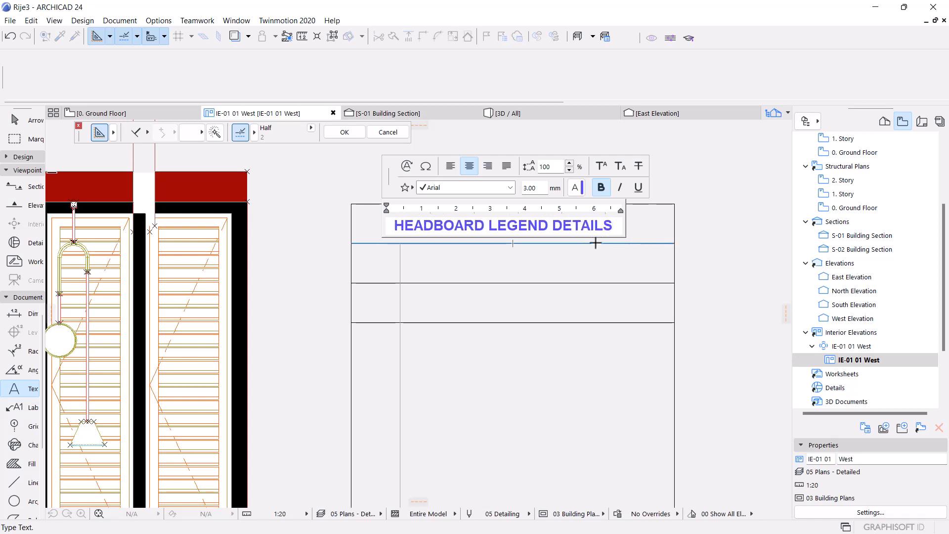
{"action": "left_click", "coordinate": [576, 278]}
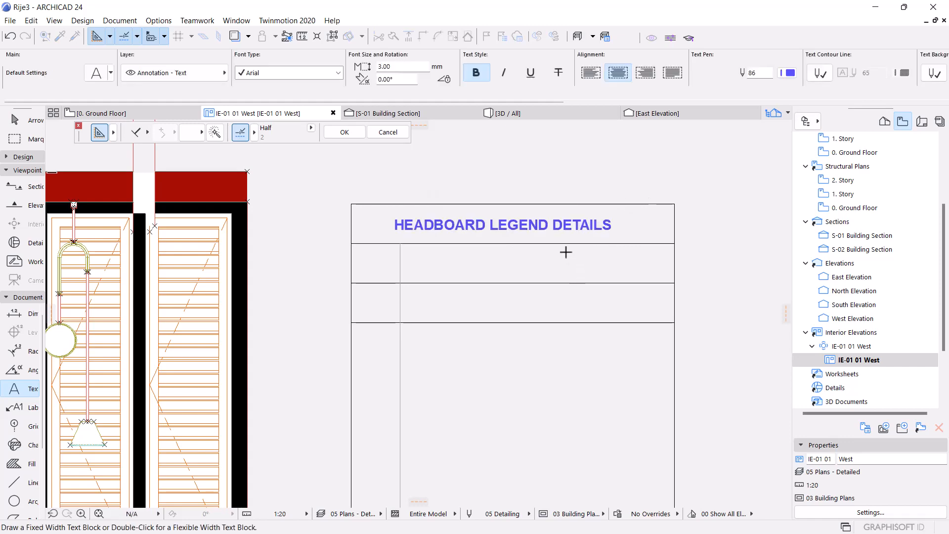
{"action": "key", "text": "Escape"}
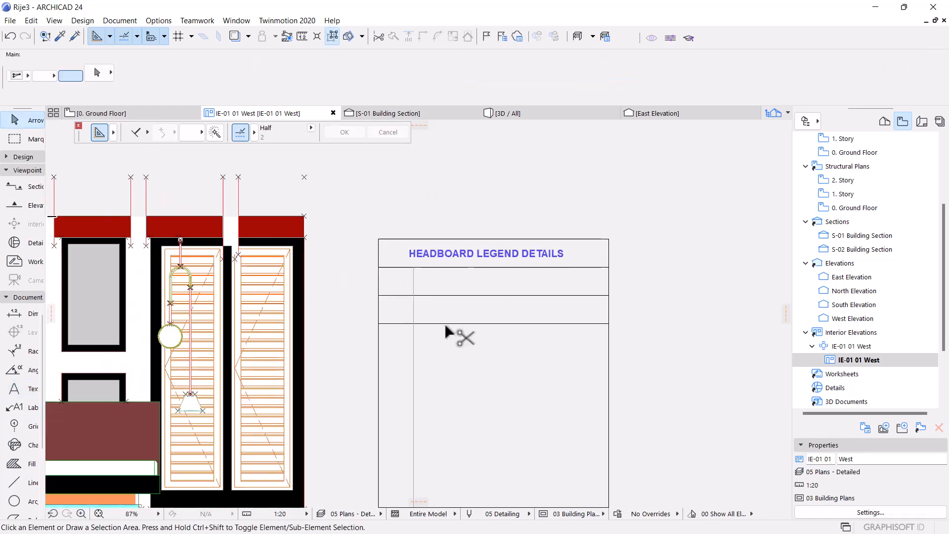
Step: Enable the arrowhead for lines and draw a vertical leader line from the second red panel up to above the wall elevation
{"action": "scroll", "coordinate": [444, 323], "scroll_direction": "down", "scroll_amount": 5}
{"action": "scroll", "coordinate": [461, 244], "scroll_direction": "down", "scroll_amount": 5}
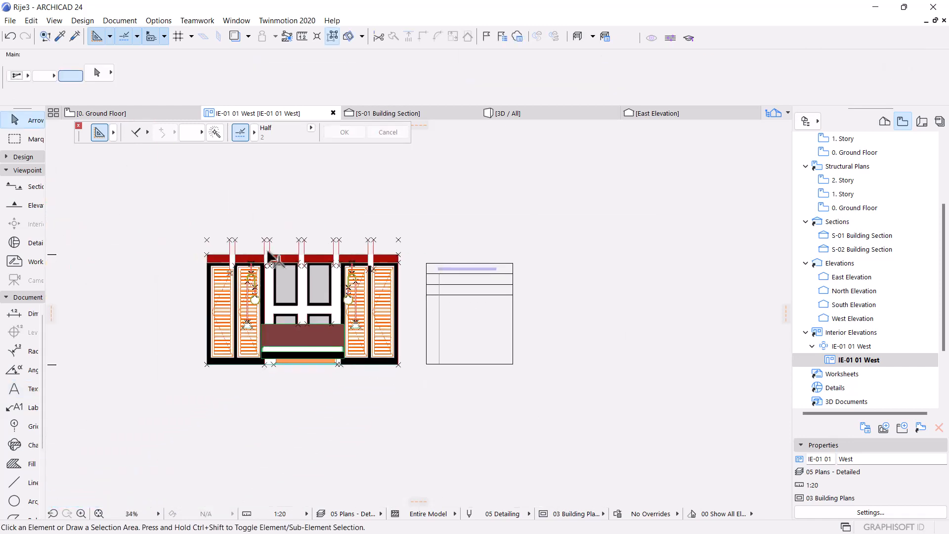
{"action": "scroll", "coordinate": [267, 251], "scroll_direction": "up", "scroll_amount": 6}
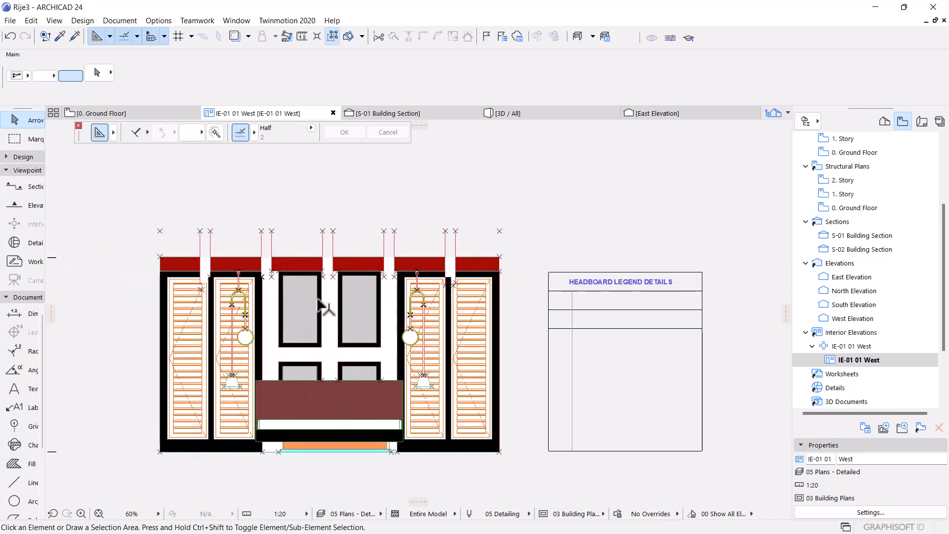
{"action": "scroll", "coordinate": [325, 306], "scroll_direction": "up", "scroll_amount": 2}
{"action": "scroll", "coordinate": [295, 244], "scroll_direction": "up", "scroll_amount": 2}
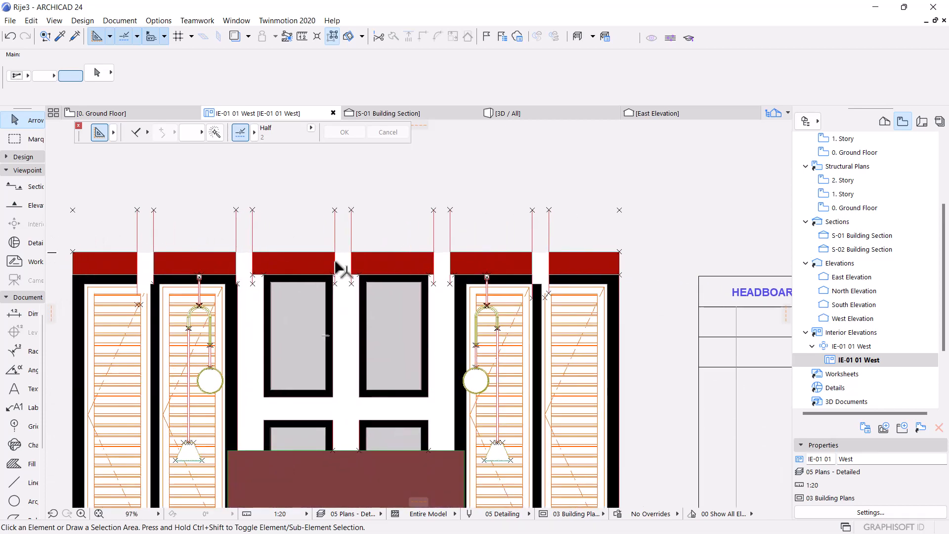
{"action": "scroll", "coordinate": [339, 269], "scroll_direction": "down", "scroll_amount": 2}
{"action": "scroll", "coordinate": [248, 226], "scroll_direction": "up", "scroll_amount": 2}
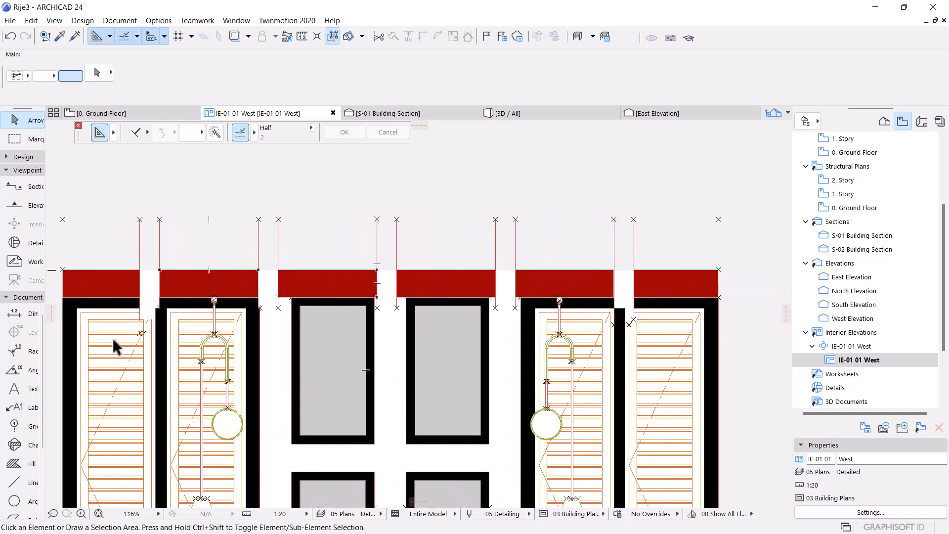
{"action": "left_click", "coordinate": [21, 482]}
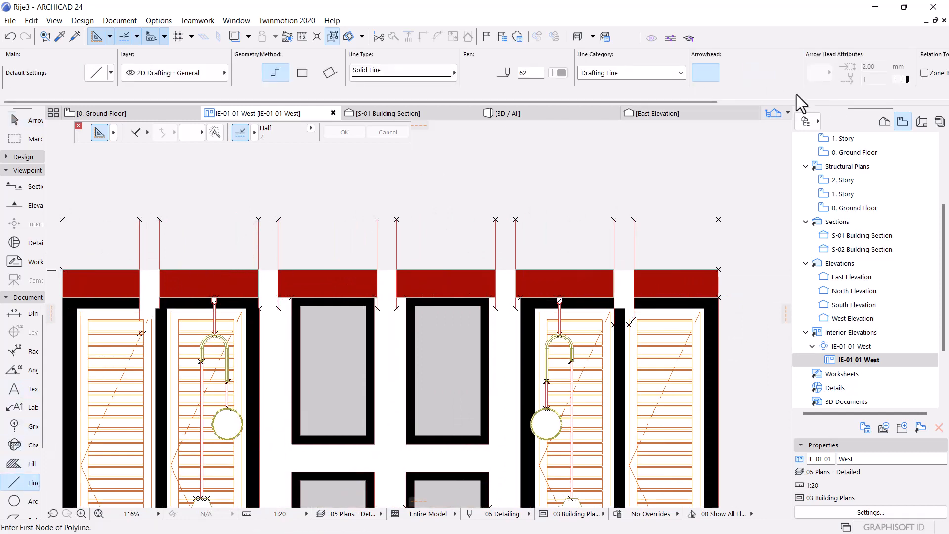
{"action": "left_click", "coordinate": [728, 72]}
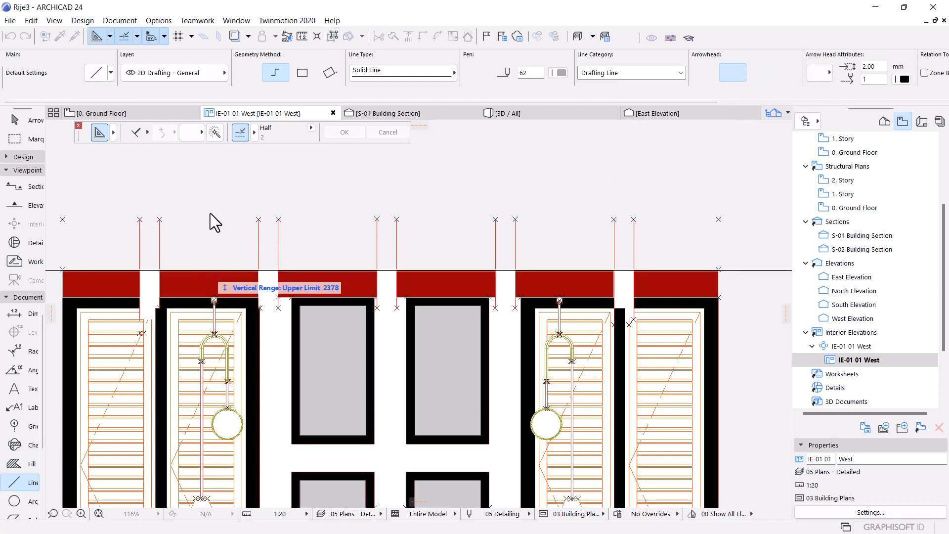
{"action": "left_click", "coordinate": [207, 271]}
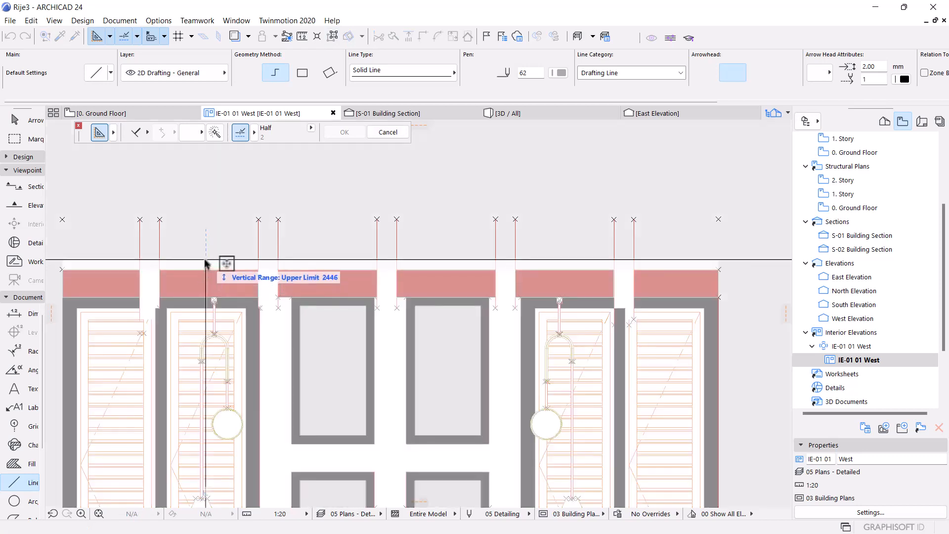
{"action": "left_click", "coordinate": [205, 259]}
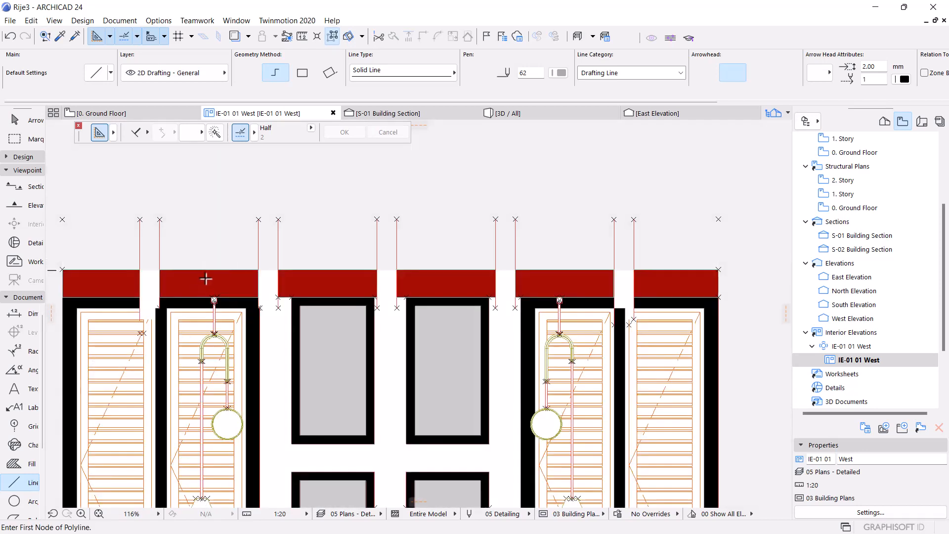
{"action": "left_click", "coordinate": [205, 276]}
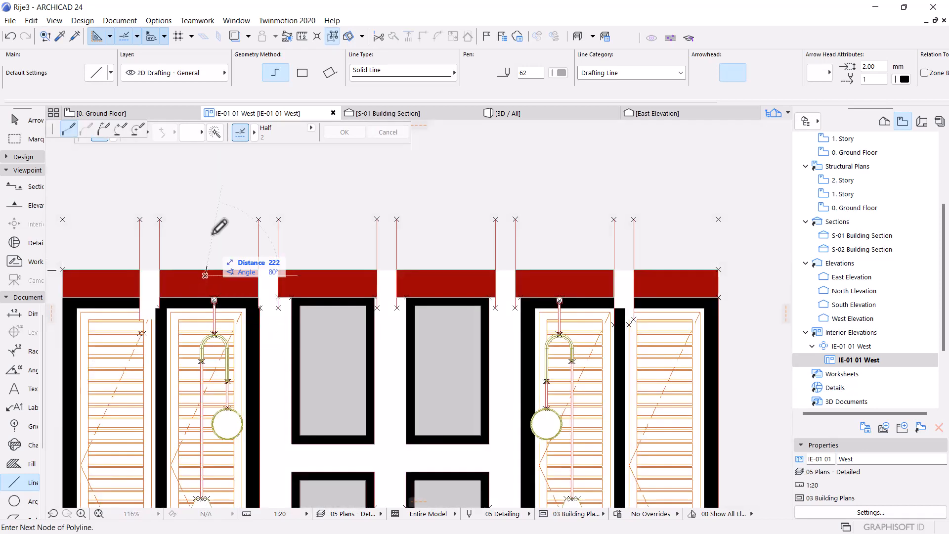
{"action": "double_click", "coordinate": [205, 184]}
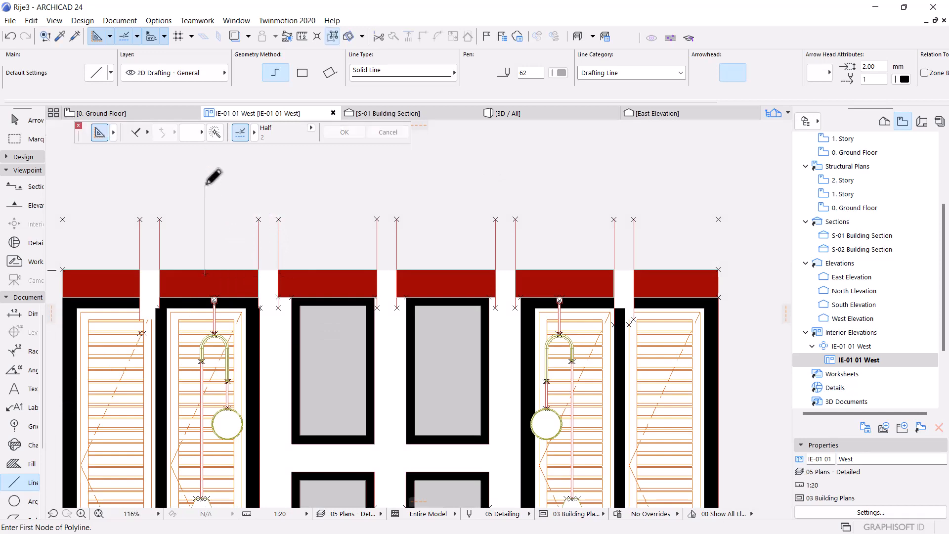
Step: Change the vertical leader line's pen to black and deselect it
{"action": "scroll", "coordinate": [224, 207], "scroll_direction": "down", "scroll_amount": 3}
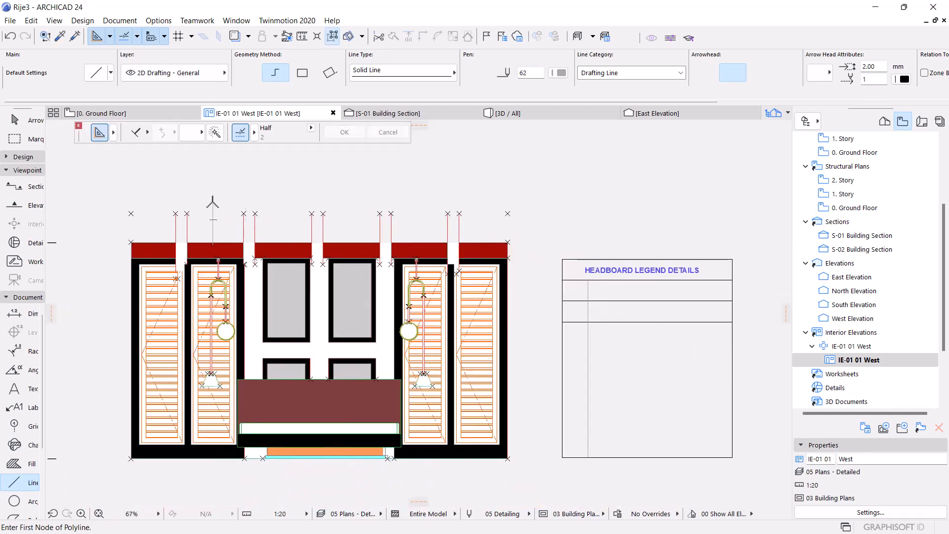
{"action": "key", "text": "Escape"}
{"action": "left_click", "coordinate": [213, 202]}
{"action": "left_click", "coordinate": [559, 73]}
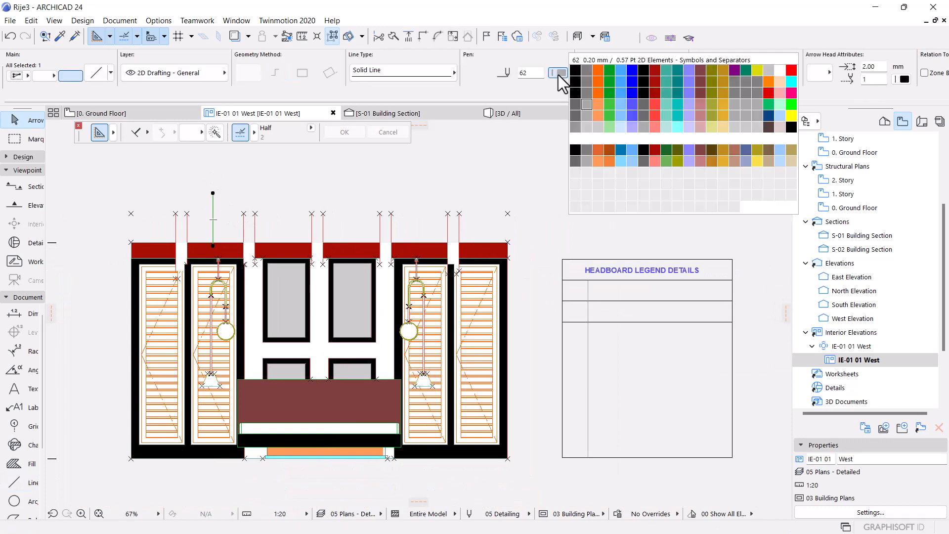
{"action": "left_click", "coordinate": [574, 71]}
{"action": "left_click", "coordinate": [142, 205]}
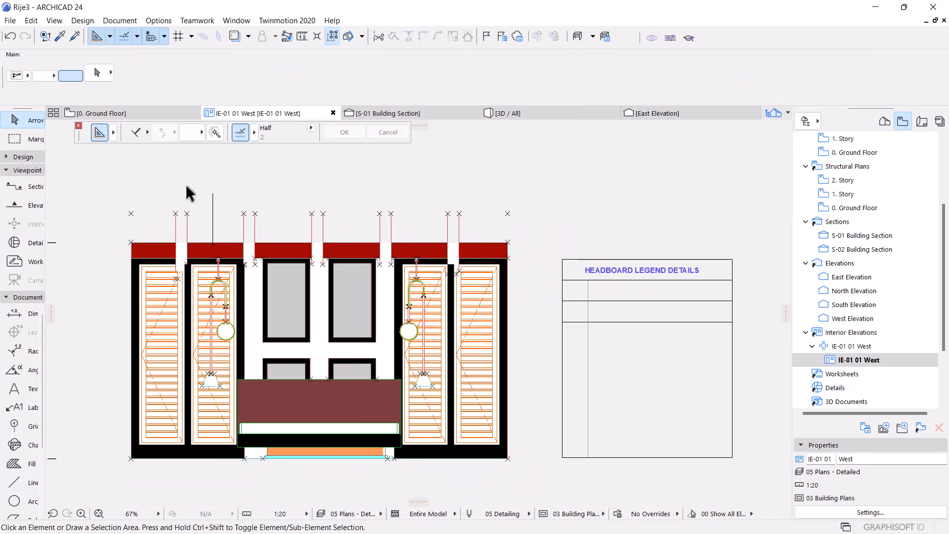
Step: Place a text block reading "1" just above the upper end of the leader line
{"action": "scroll", "coordinate": [187, 185], "scroll_direction": "up", "scroll_amount": 3}
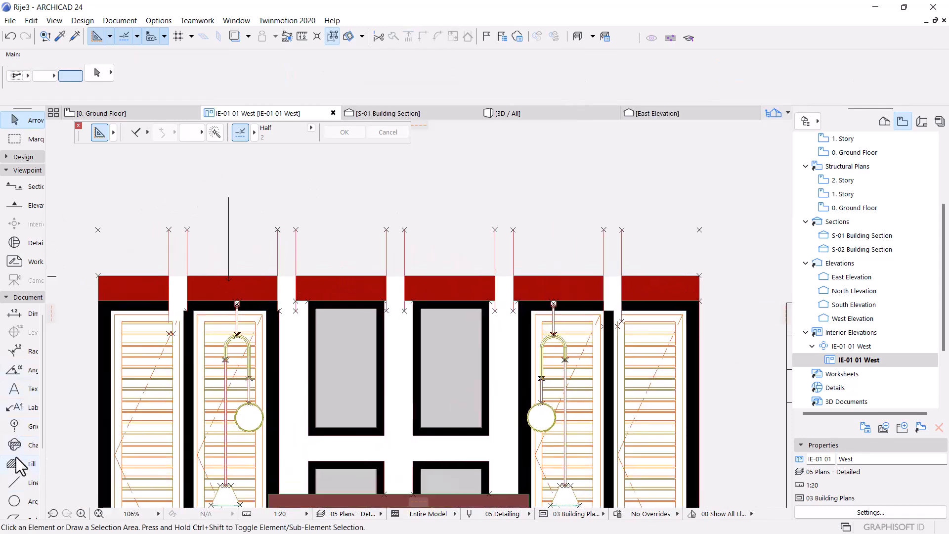
{"action": "left_click", "coordinate": [19, 391]}
{"action": "left_click", "coordinate": [212, 181]}
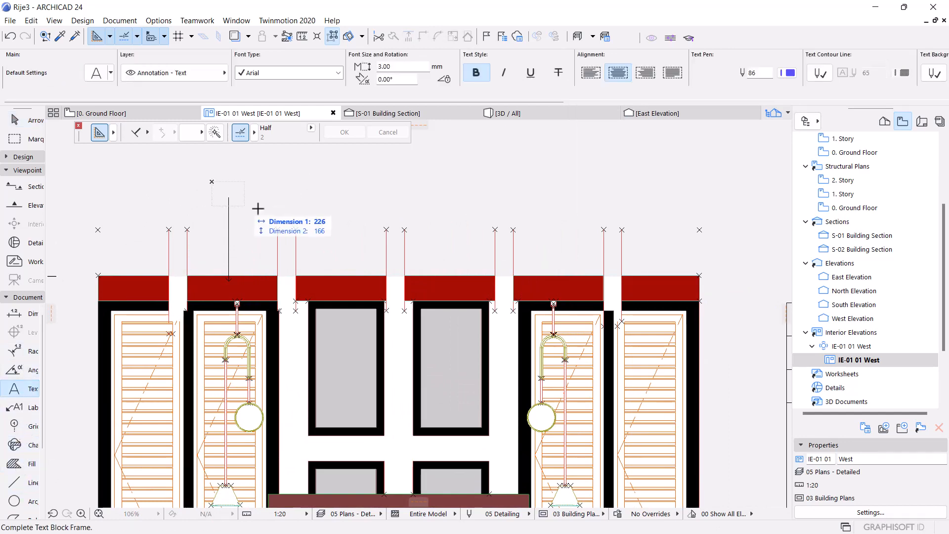
{"action": "left_click", "coordinate": [265, 208]}
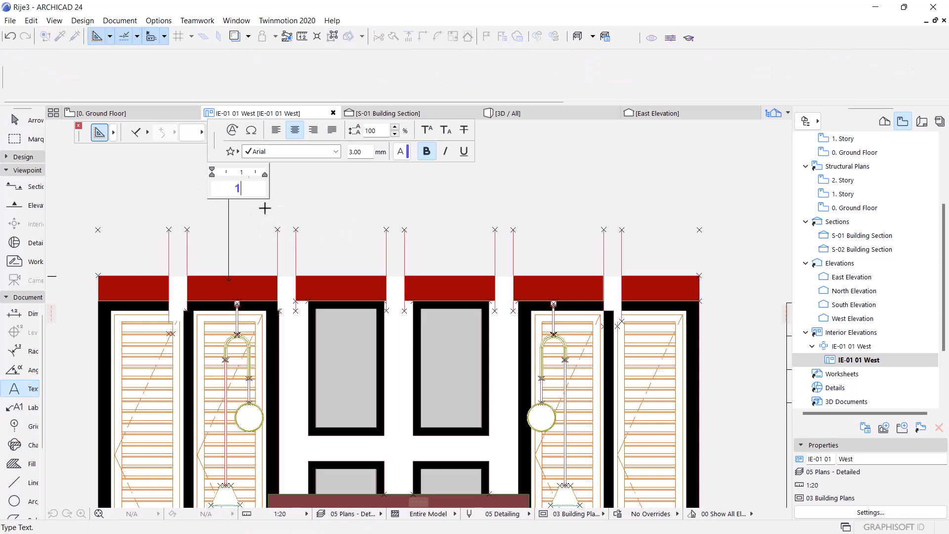
{"action": "left_click", "coordinate": [245, 207]}
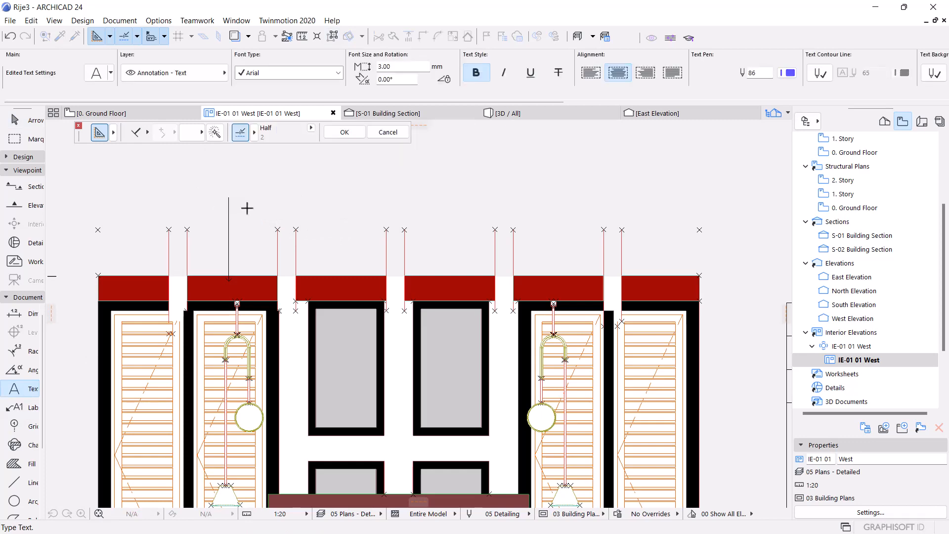
{"action": "key", "text": "Escape"}
Step: Move the text "1" onto the upper end of the leader line and deselect it
{"action": "left_click", "coordinate": [238, 190]}
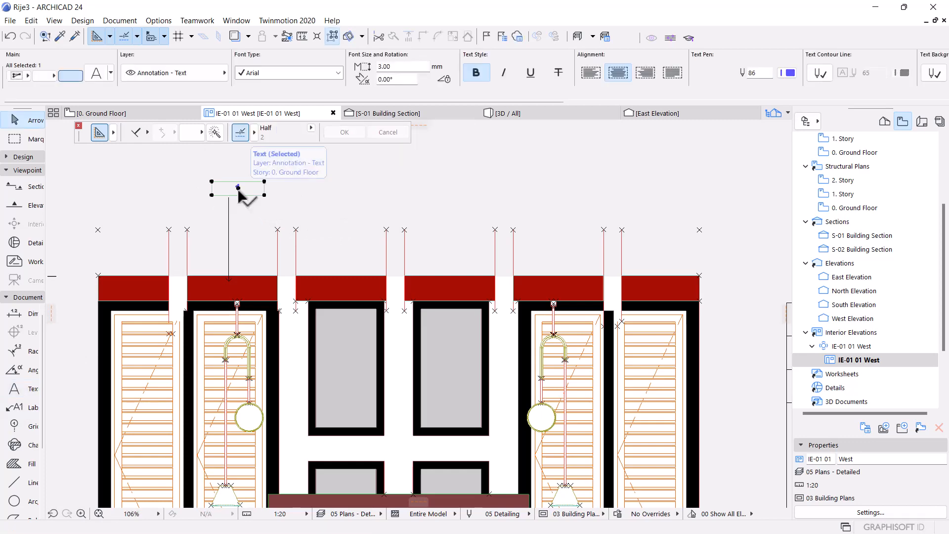
{"action": "left_click", "coordinate": [238, 190]}
{"action": "left_click", "coordinate": [230, 198]}
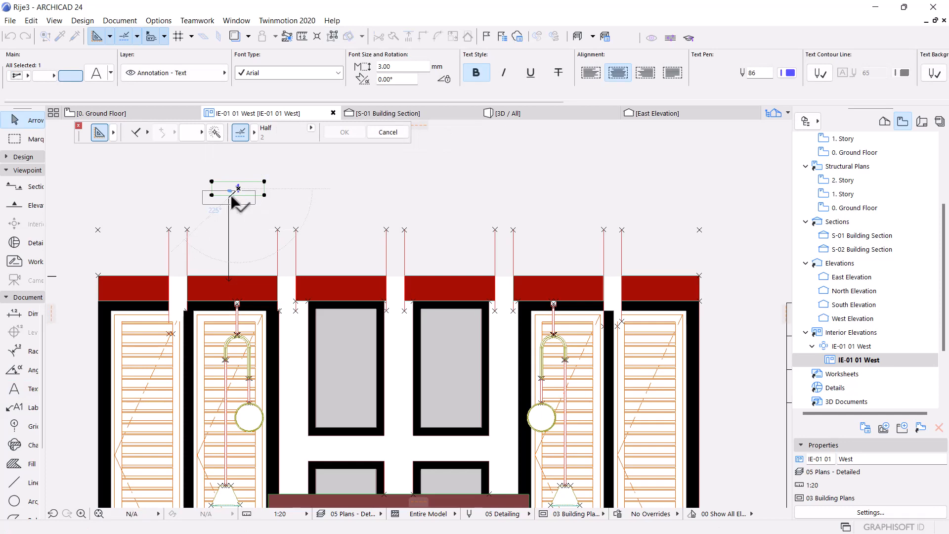
{"action": "key", "text": "Escape"}
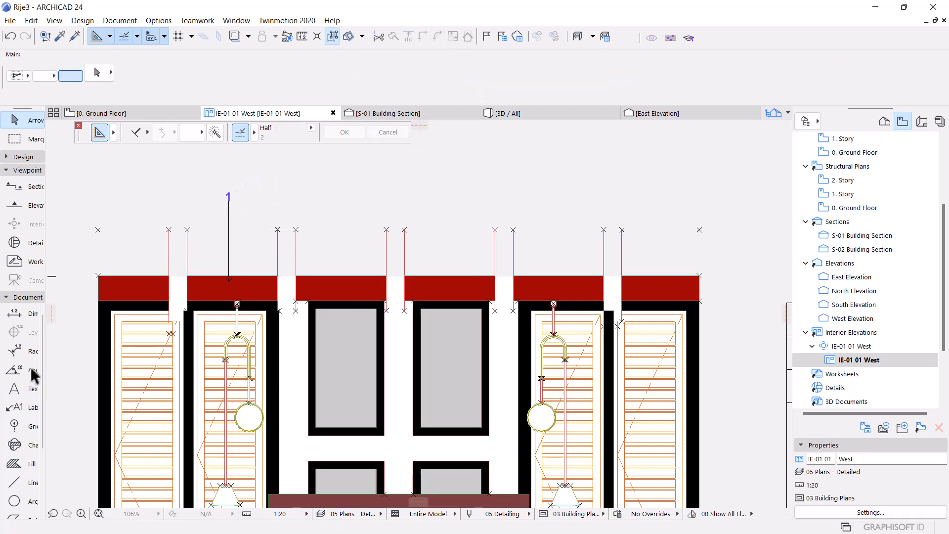
Step: Draw a full circle with a radius of about 50 mm around the number "1", centred on the leader line's upper end
{"action": "left_click", "coordinate": [14, 502]}
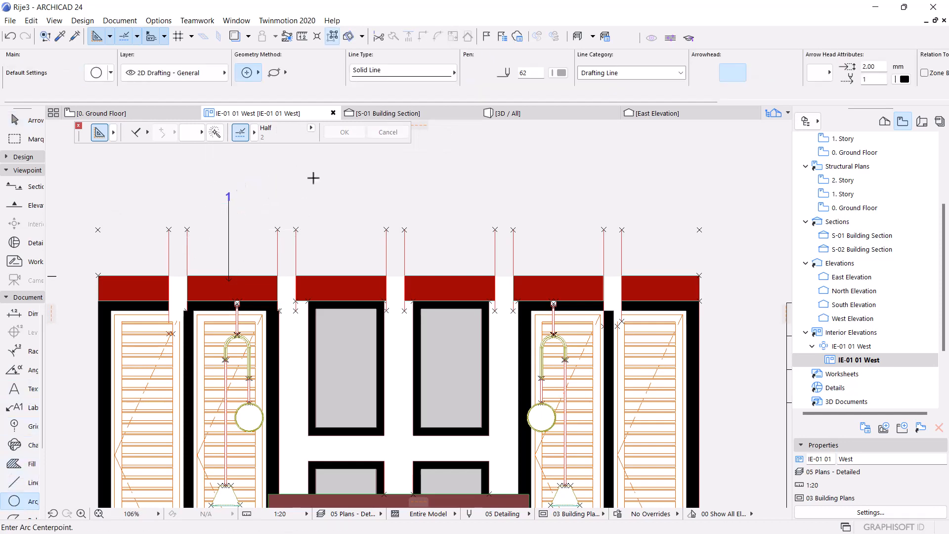
{"action": "left_click", "coordinate": [229, 196]}
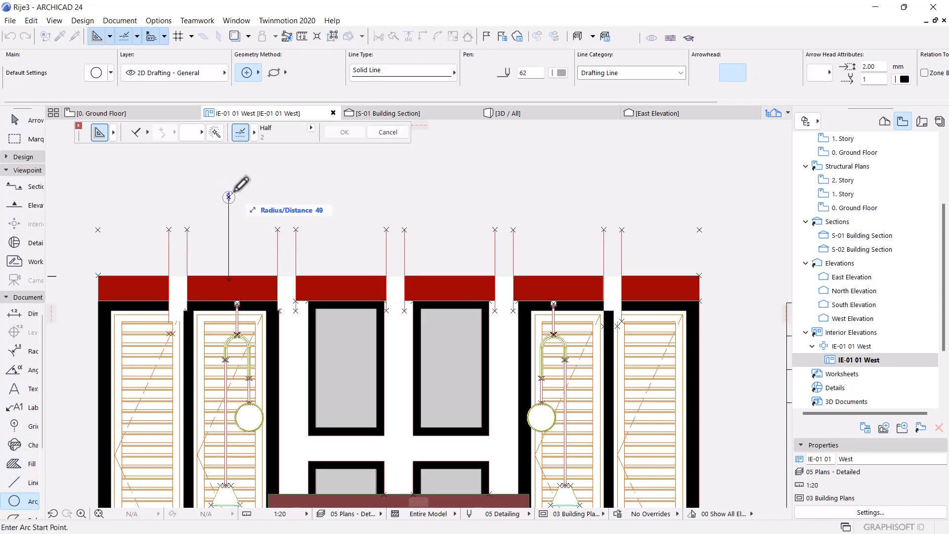
{"action": "left_click", "coordinate": [234, 189]}
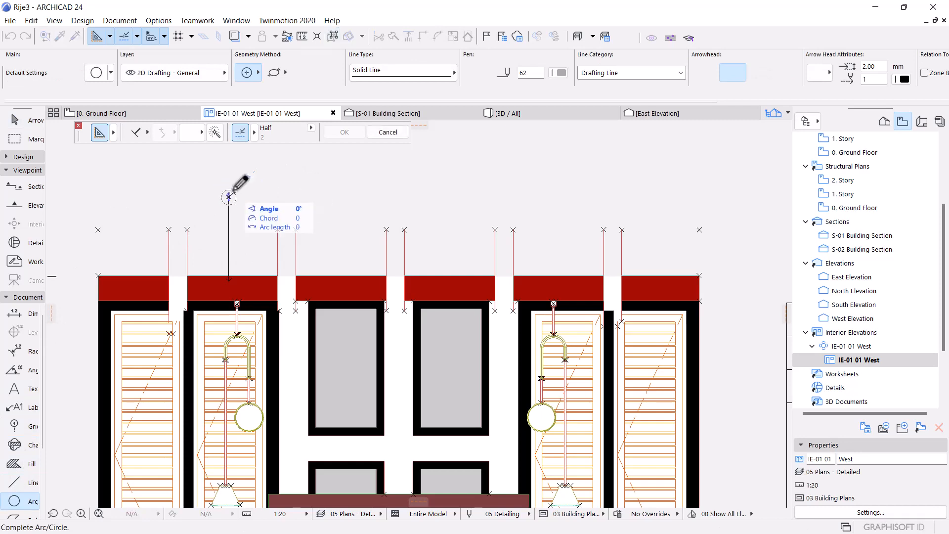
{"action": "left_click", "coordinate": [234, 189]}
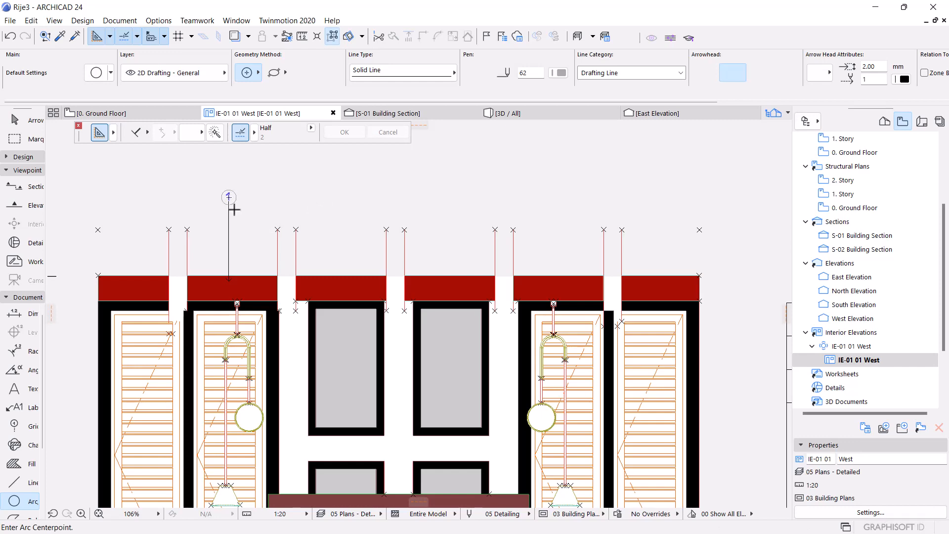
Step: Set the pen of the circle around the number "1" to black pen 1
{"action": "scroll", "coordinate": [234, 205], "scroll_direction": "up", "scroll_amount": 2}
{"action": "key", "text": "Escape"}
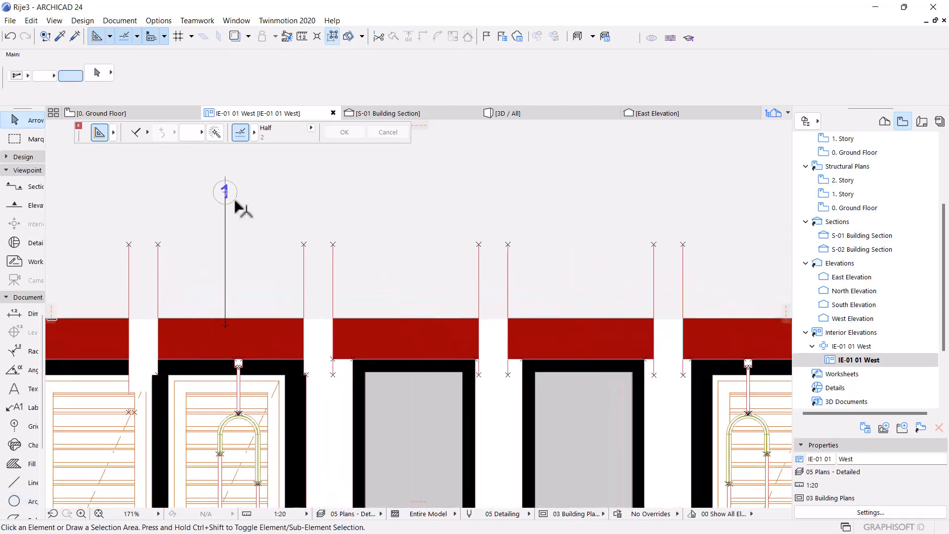
{"action": "left_click", "coordinate": [235, 201]}
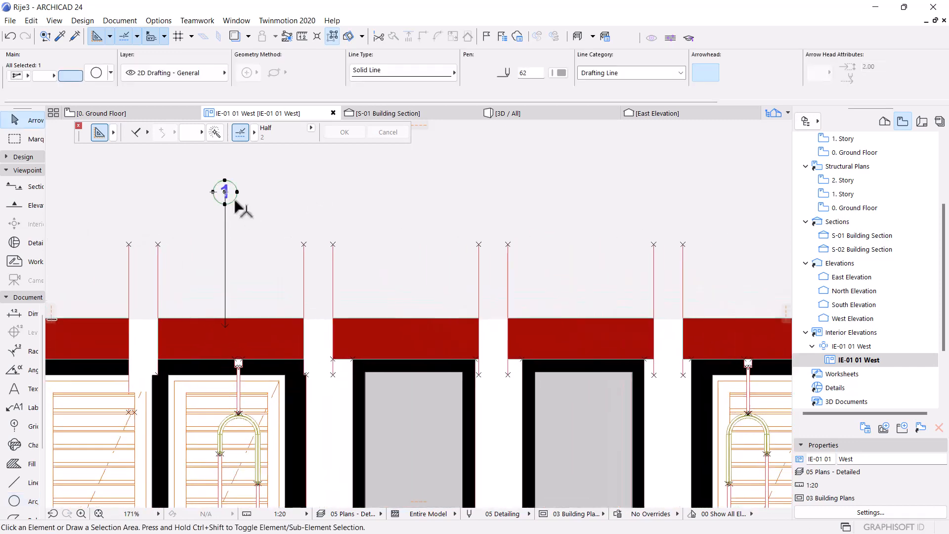
{"action": "left_click", "coordinate": [558, 73]}
{"action": "left_click", "coordinate": [574, 69]}
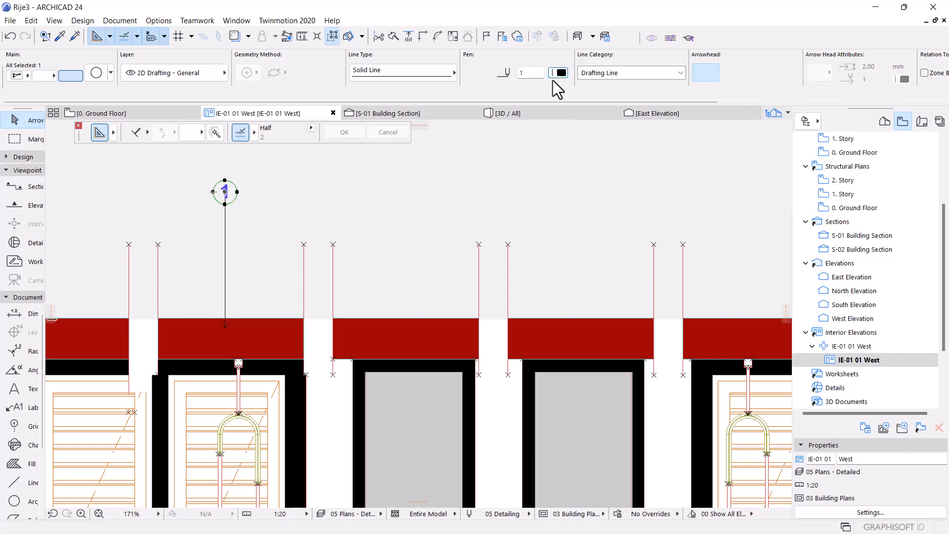
Step: Move the number "1" and its circle up together so the circle's lowest point sits on the leader line's upper end
{"action": "left_click", "coordinate": [227, 190]}
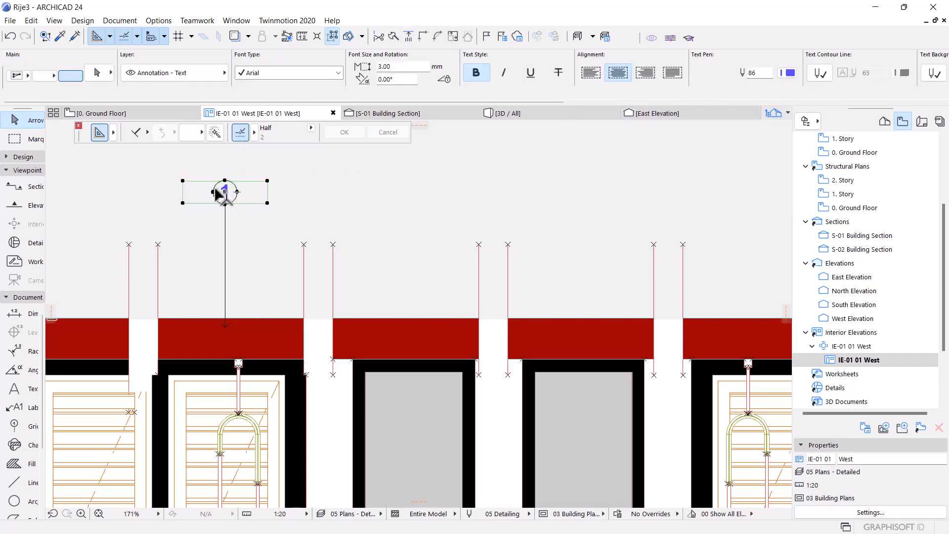
{"action": "left_click", "coordinate": [220, 194], "text": "shift"}
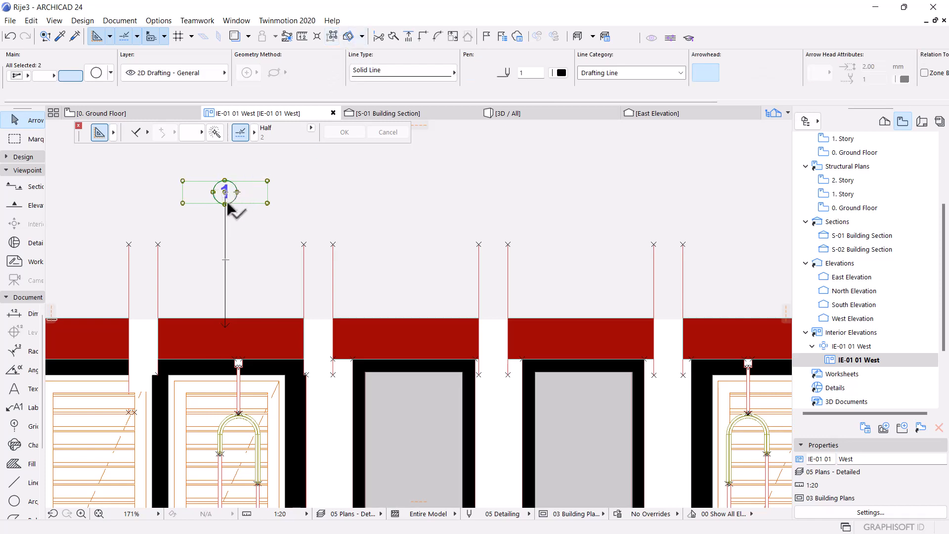
{"action": "left_click_drag", "start_coordinate": [225, 203], "coordinate": [226, 191]}
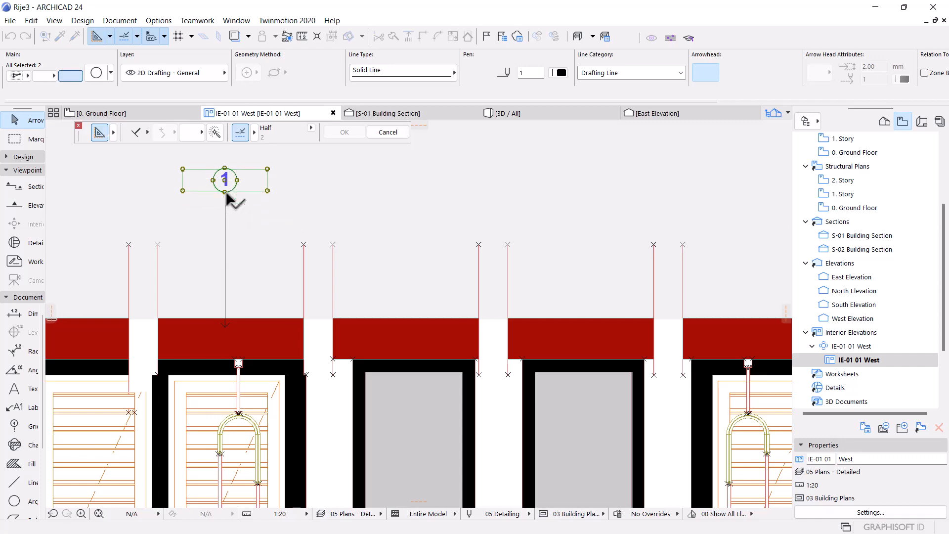
{"action": "key", "text": "ctrl+shift+d"}
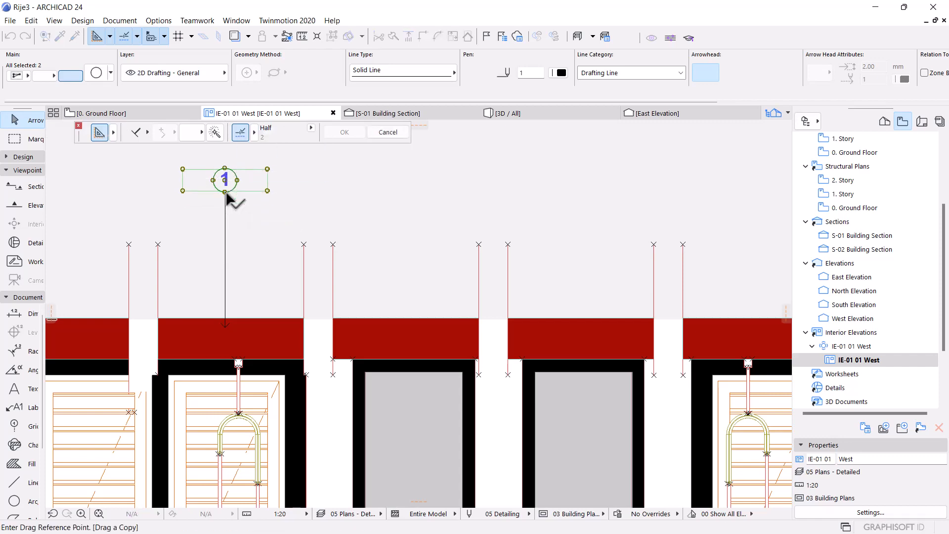
{"action": "key", "text": "Escape"}
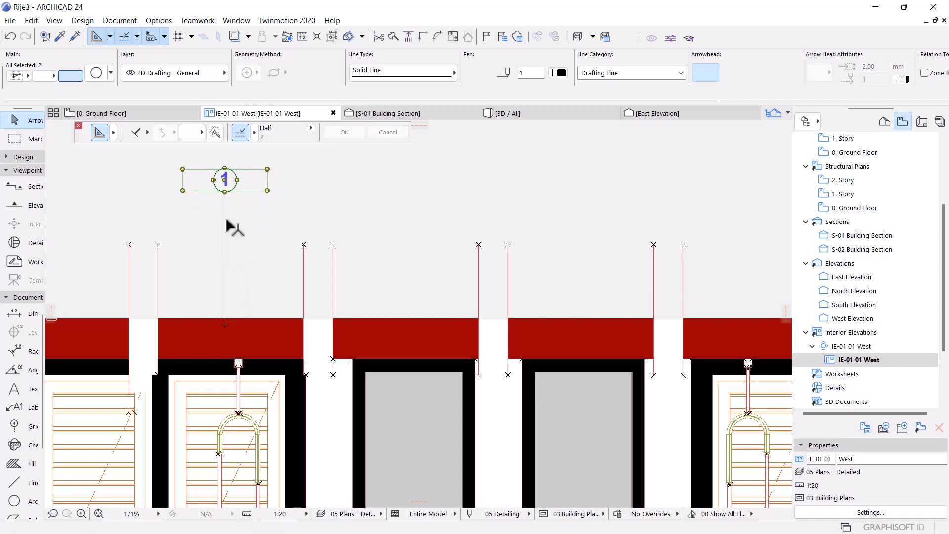
Step: Copy the number, circle and leader line of marker 1 horizontally to the neighbouring red panel, above the left grey panel
{"action": "left_click", "coordinate": [226, 218]}
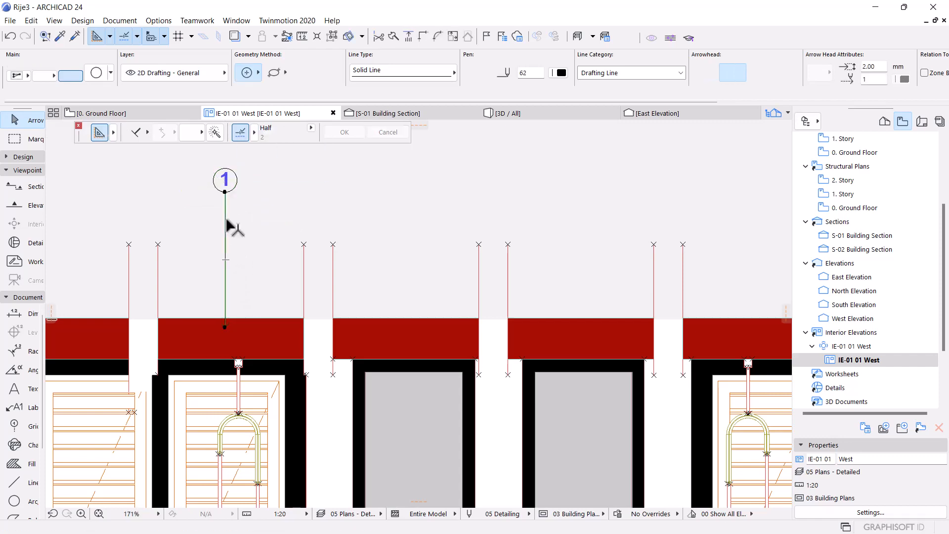
{"action": "left_click", "coordinate": [225, 176], "text": "shift"}
{"action": "key", "text": "ctrl+shift+d"}
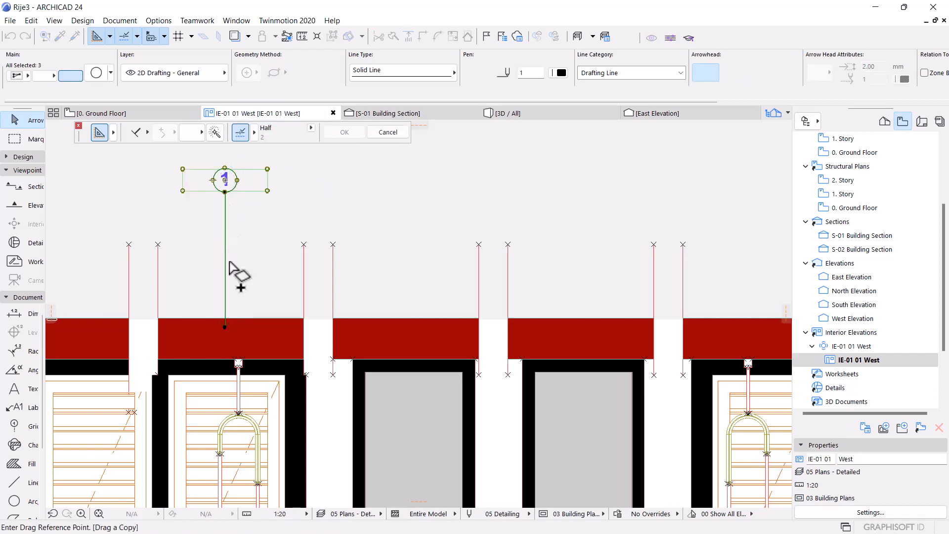
{"action": "left_click", "coordinate": [225, 326]}
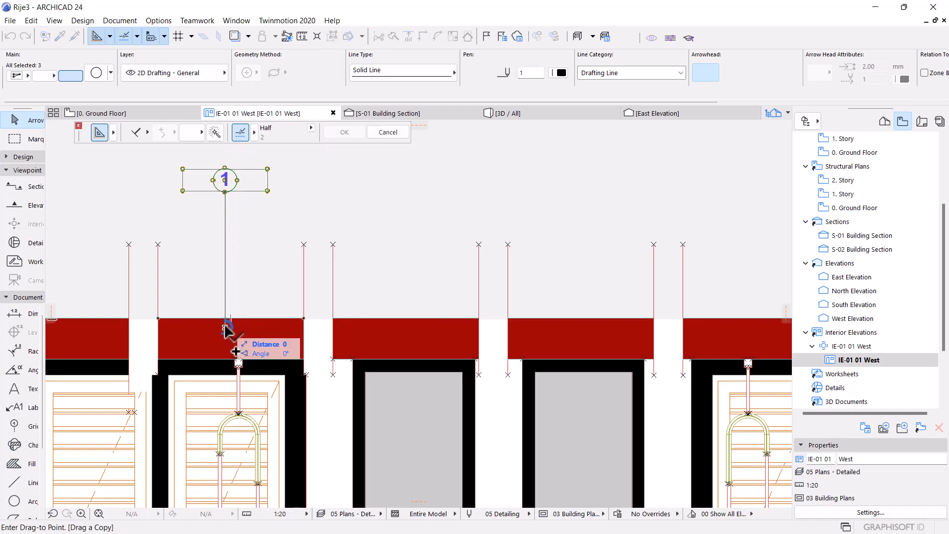
{"action": "left_click", "coordinate": [403, 326]}
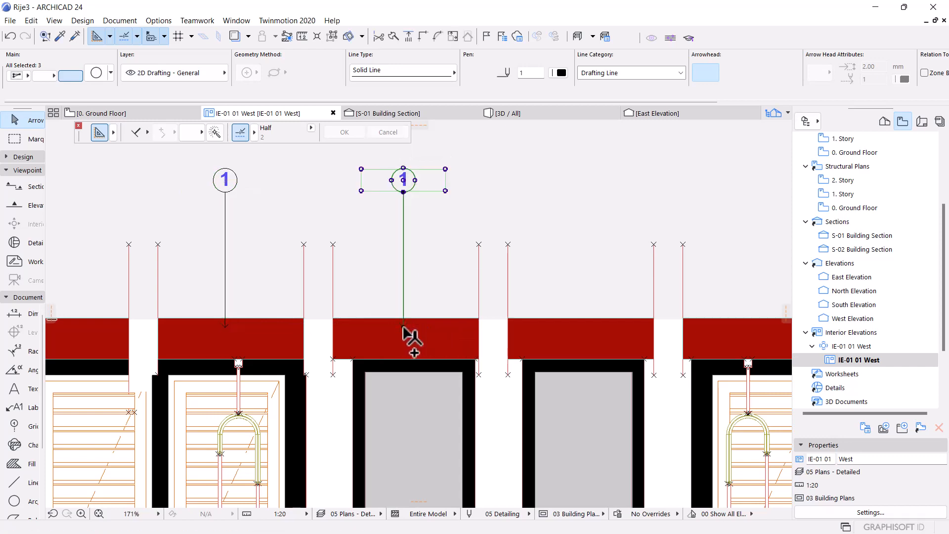
Step: Extend the copied marker's leader line down into the upper-left grey panel and change its number to "2"
{"action": "left_click", "coordinate": [403, 327]}
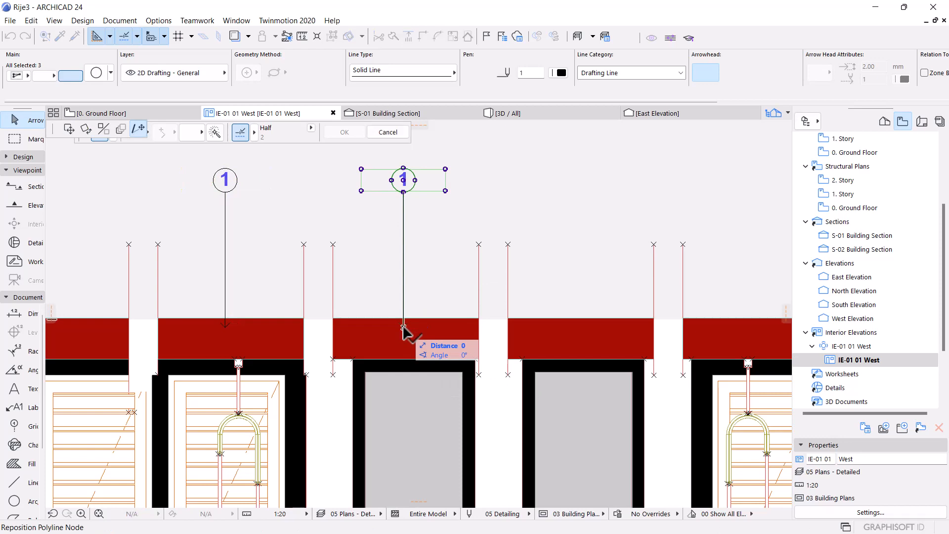
{"action": "left_click", "coordinate": [404, 378]}
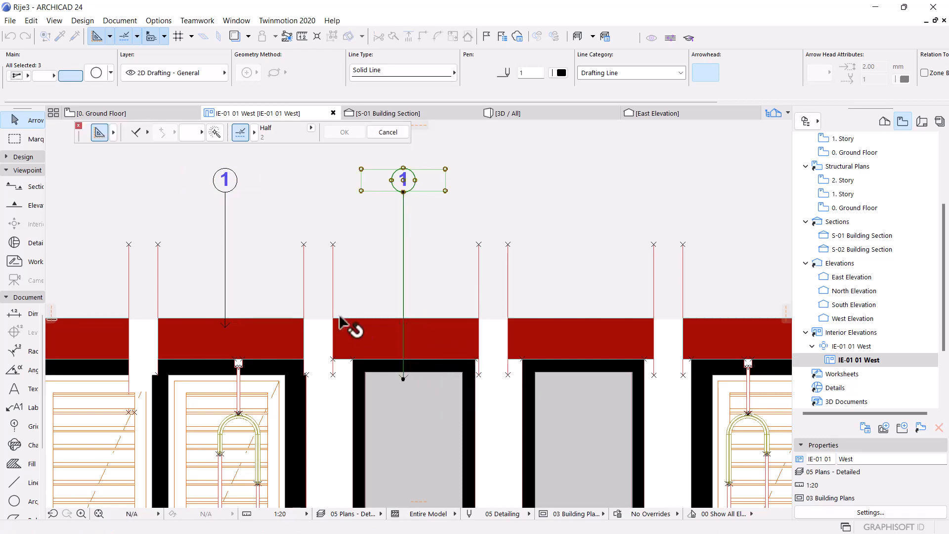
{"action": "left_click", "coordinate": [21, 393]}
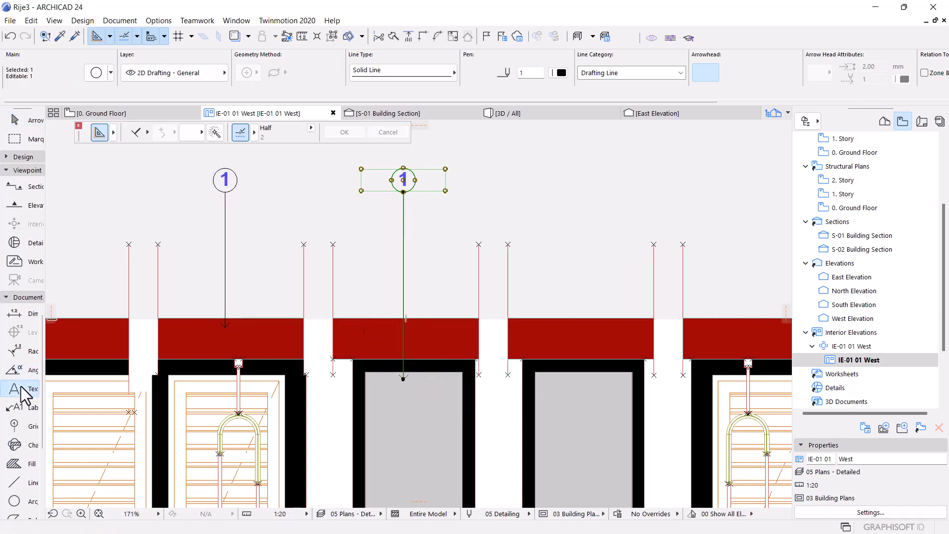
{"action": "left_click", "coordinate": [404, 179]}
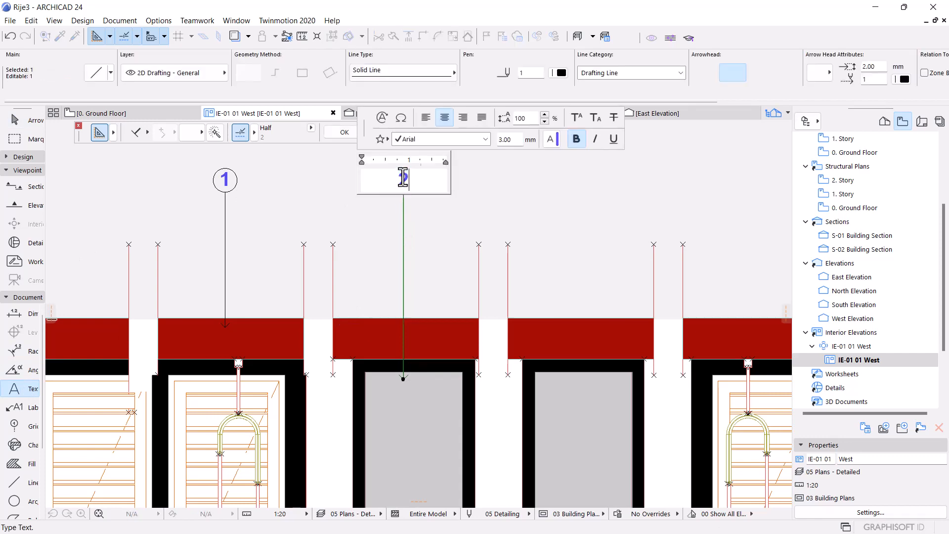
{"action": "type", "text": "2"}
{"action": "left_click", "coordinate": [372, 246]}
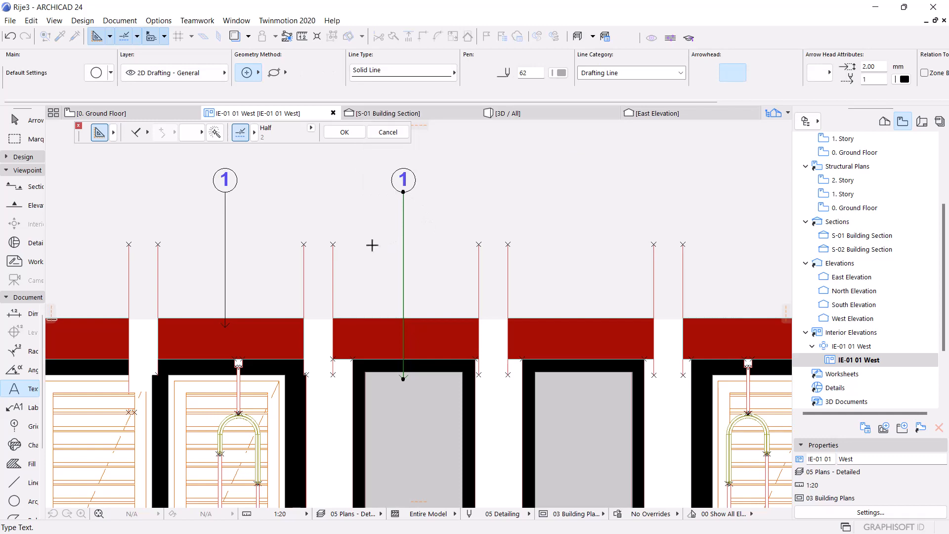
Step: Copy the whole marker 2 with its leader horizontally so it points into the upper-right grey panel
{"action": "scroll", "coordinate": [372, 246], "scroll_direction": "down", "scroll_amount": 1}
{"action": "scroll", "coordinate": [372, 246], "scroll_direction": "down", "scroll_amount": 2}
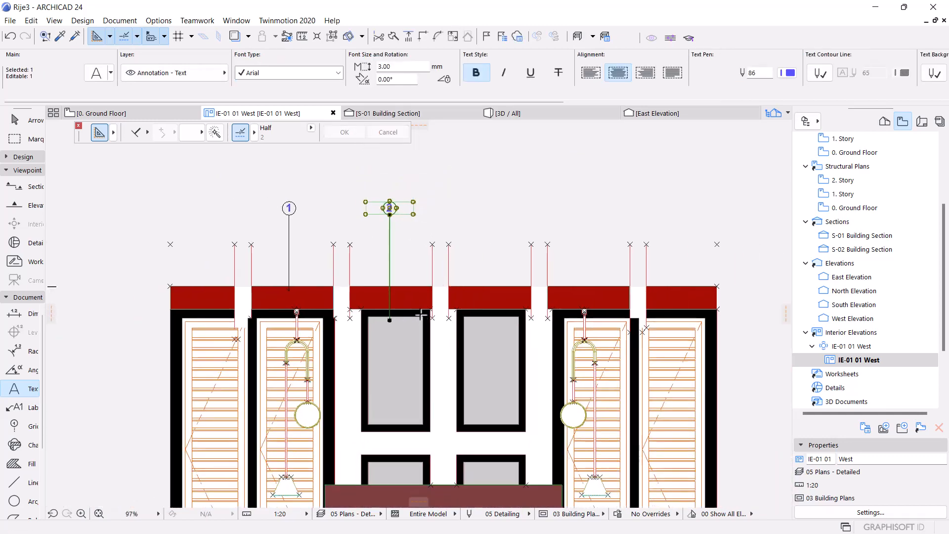
{"action": "key", "text": "ctrl+shift+d"}
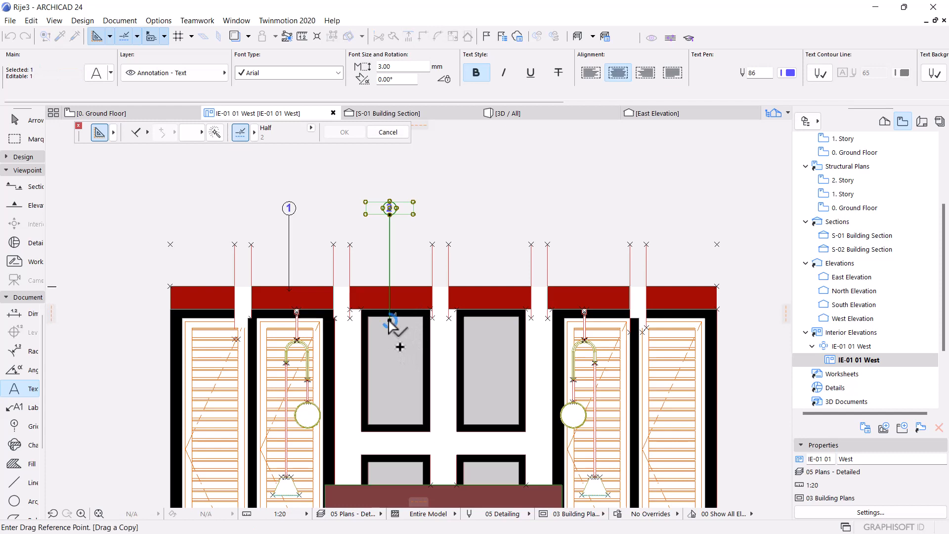
{"action": "left_click", "coordinate": [389, 320]}
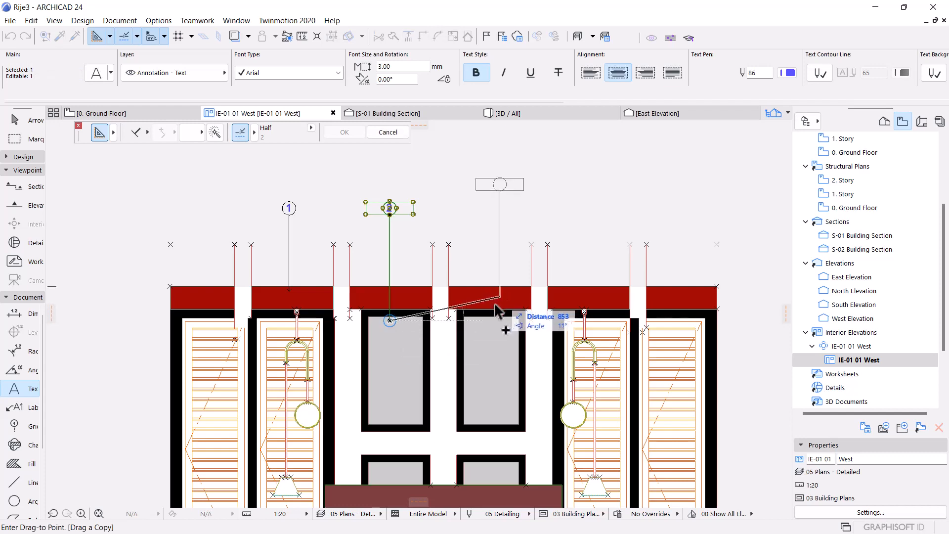
{"action": "left_click", "coordinate": [476, 320]}
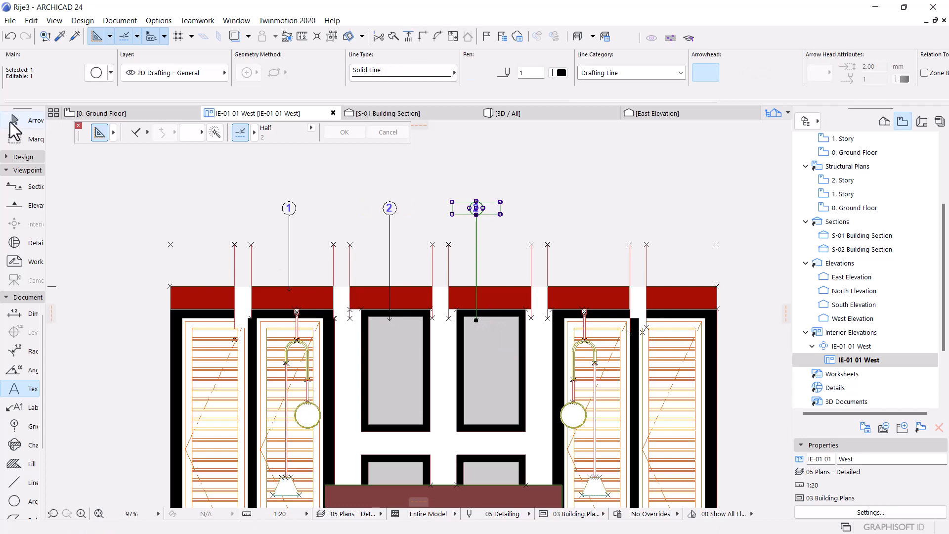
Step: Shorten the new marker's leader line so it ends on the black frame above the upper-right grey panel
{"action": "left_click", "coordinate": [11, 123]}
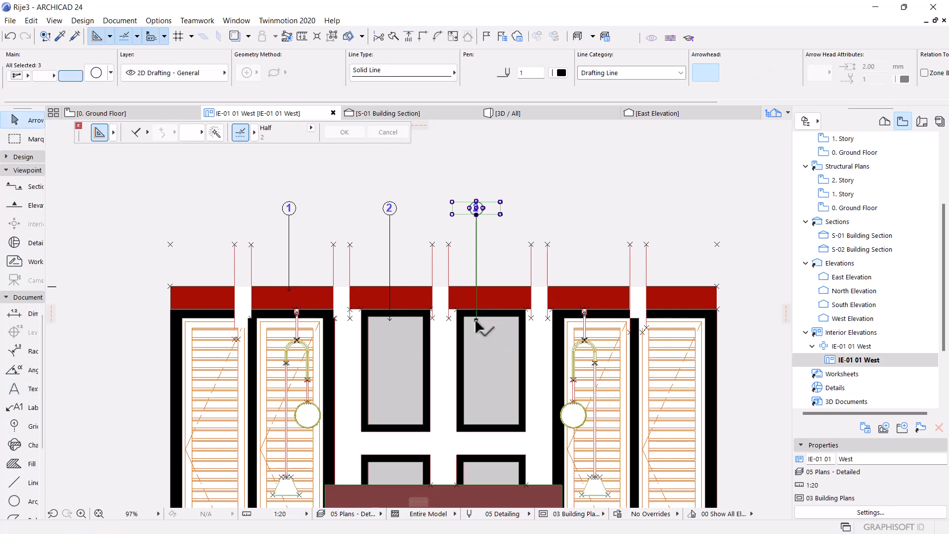
{"action": "left_click", "coordinate": [476, 320]}
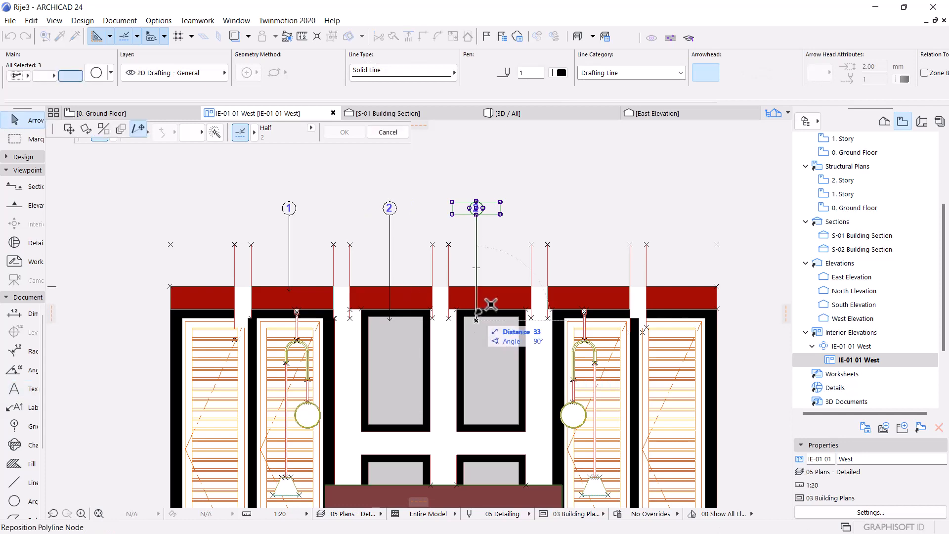
{"action": "left_click", "coordinate": [476, 314]}
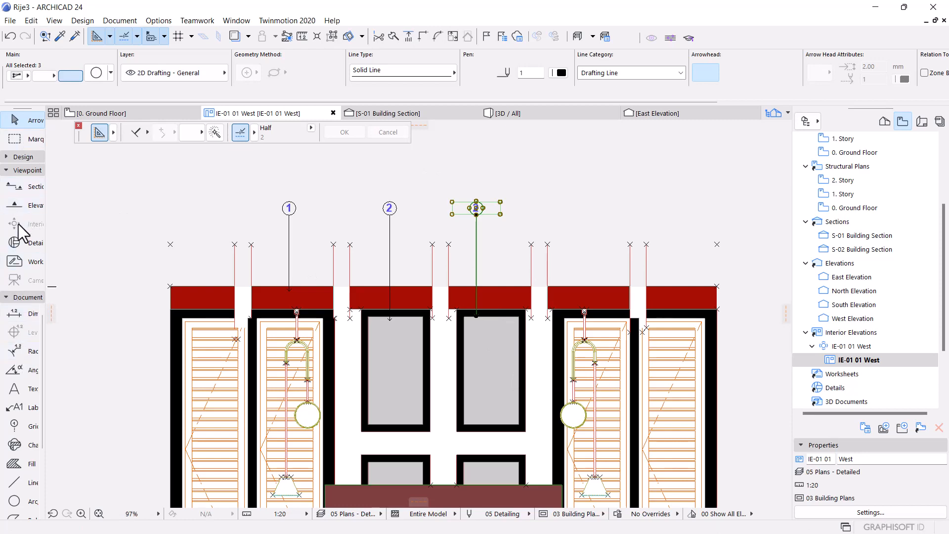
{"action": "left_click", "coordinate": [27, 391]}
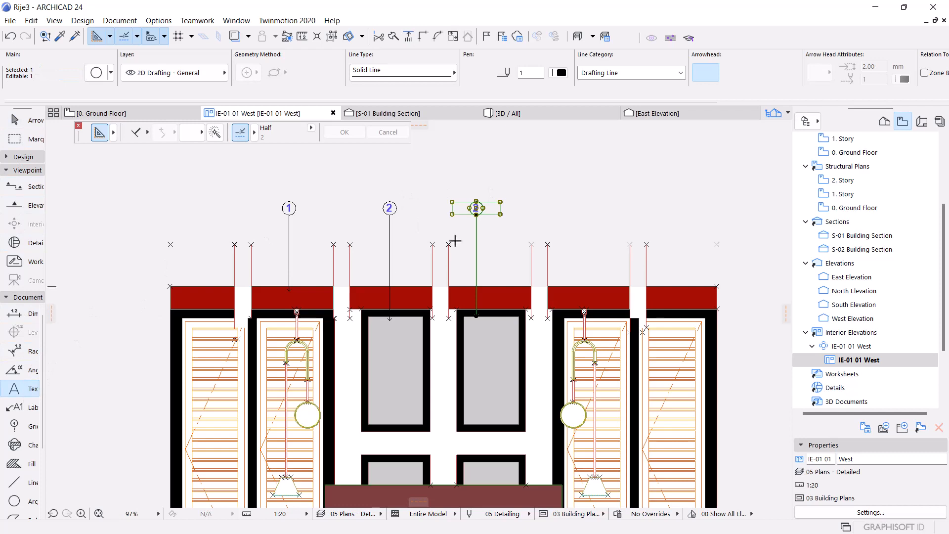
{"action": "left_click", "coordinate": [476, 207]}
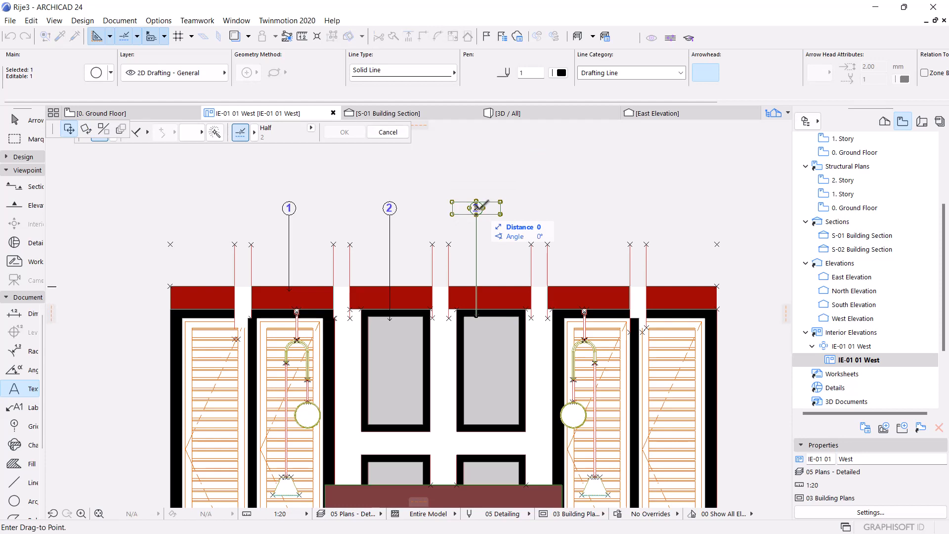
{"action": "left_click", "coordinate": [477, 207]}
{"action": "key", "text": "Escape"}
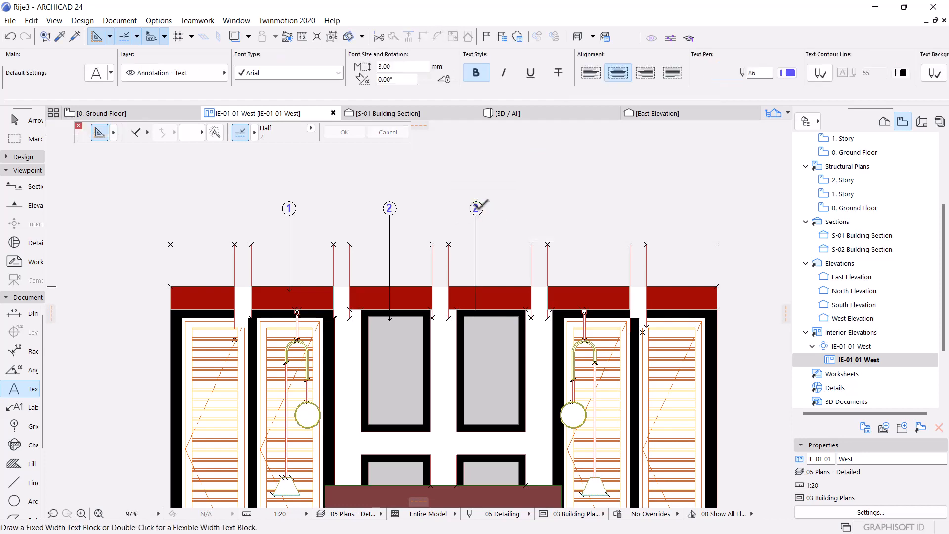
{"action": "key", "text": "Escape"}
Step: Change the number in the third marker's circle to "3" and deselect the text
{"action": "left_click", "coordinate": [476, 208]}
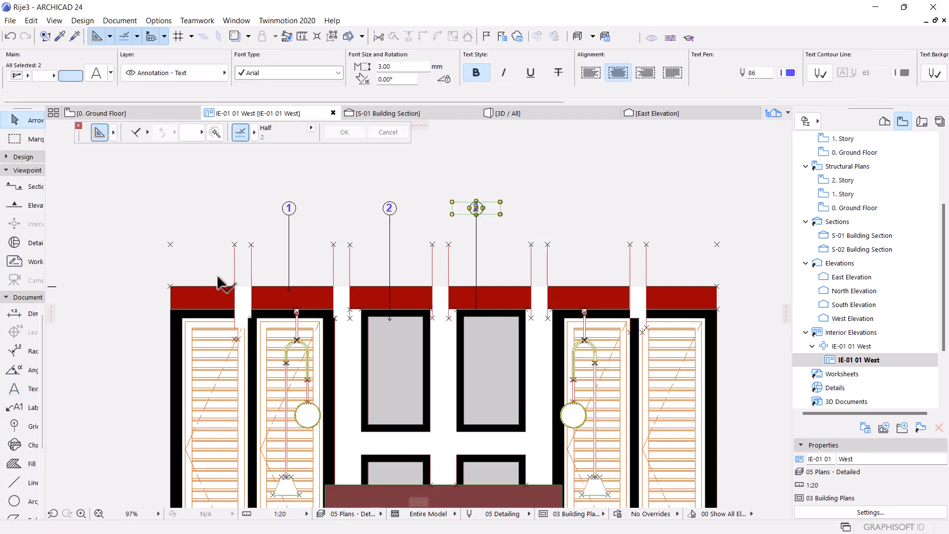
{"action": "left_click", "coordinate": [20, 389]}
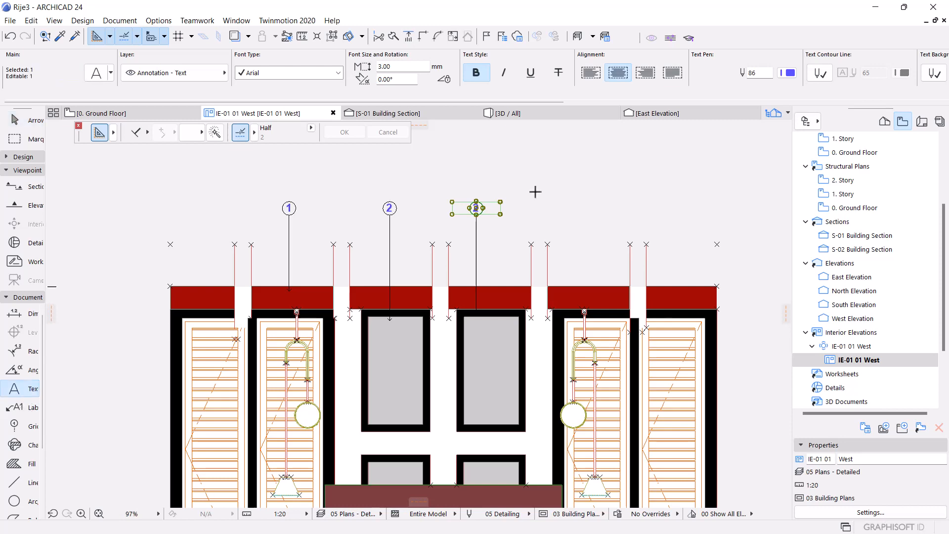
{"action": "left_click", "coordinate": [493, 208]}
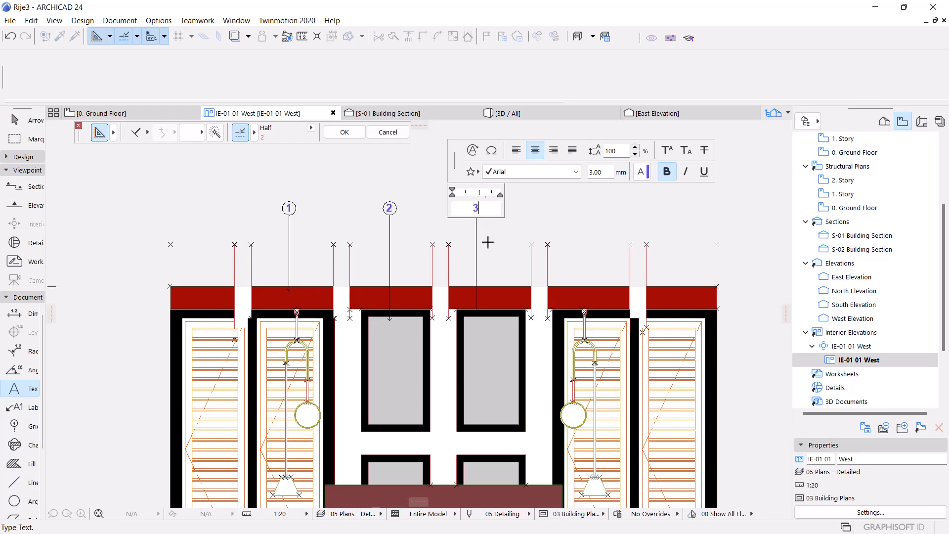
{"action": "left_click", "coordinate": [519, 265]}
{"action": "scroll", "coordinate": [445, 252], "scroll_direction": "down", "scroll_amount": 2}
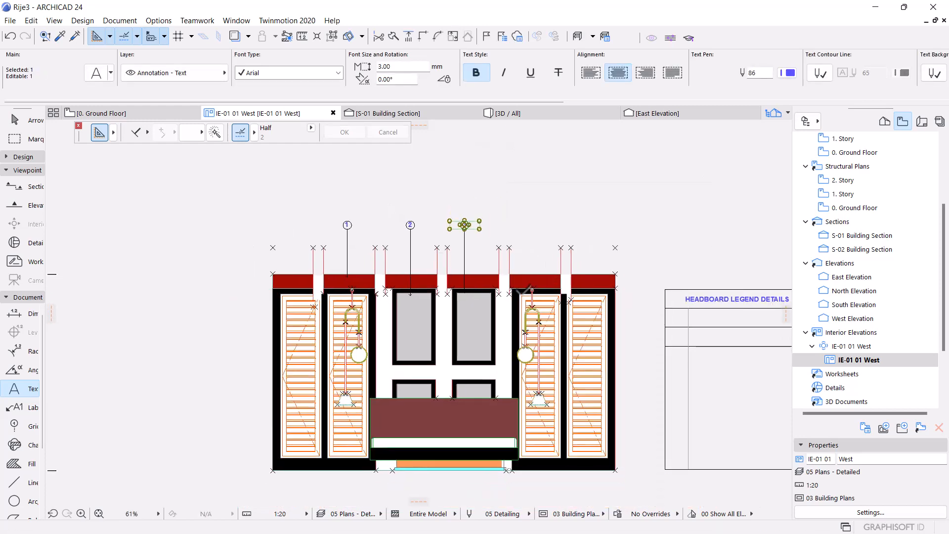
{"action": "key", "text": "Escape"}
{"action": "key", "text": "Escape"}
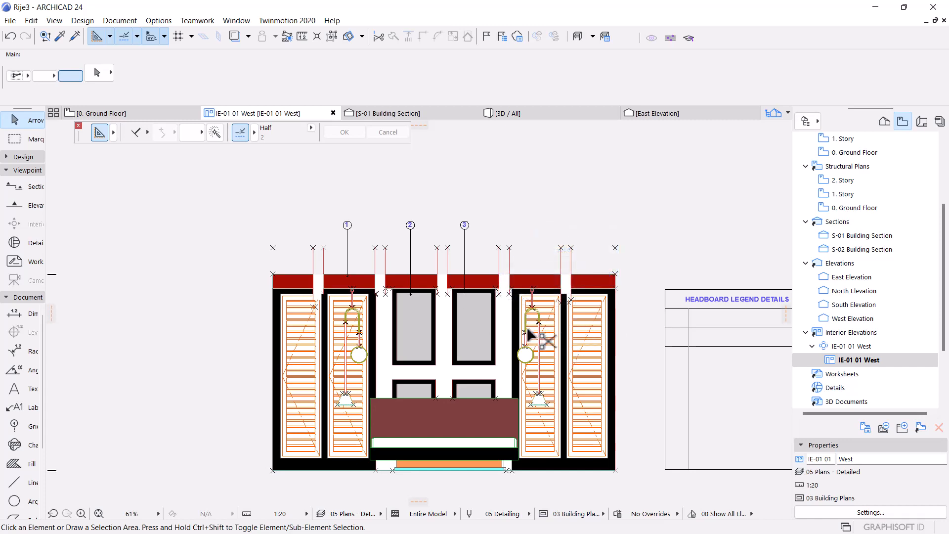
Step: Copy the number 3 marker with its circle and leader line to the top of the right-hand pendant lamp
{"action": "scroll", "coordinate": [466, 276], "scroll_direction": "up", "scroll_amount": 4}
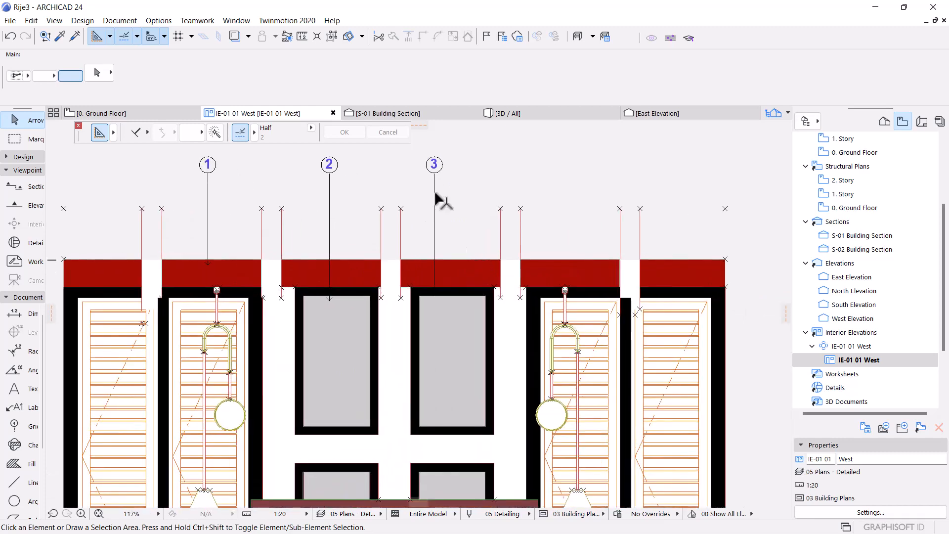
{"action": "left_click", "coordinate": [435, 191]}
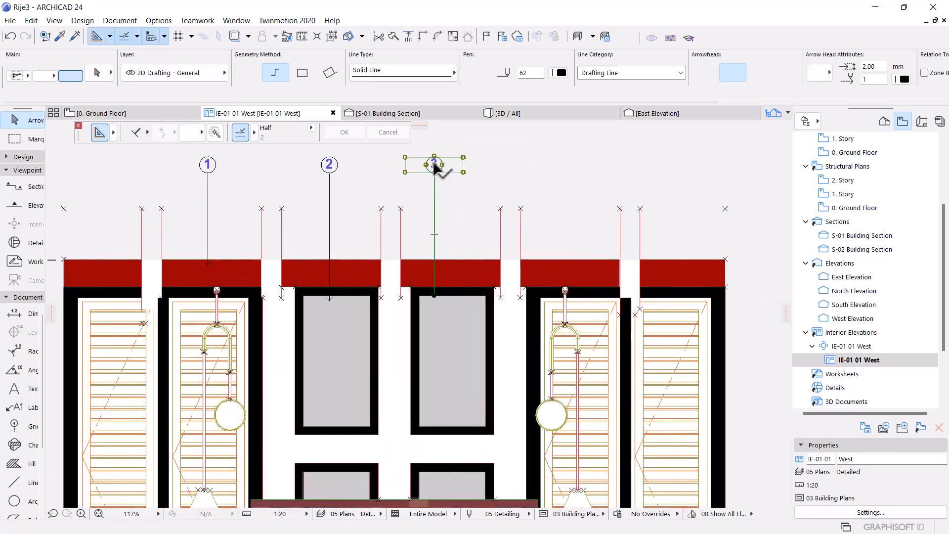
{"action": "left_click", "coordinate": [434, 166], "text": "shift"}
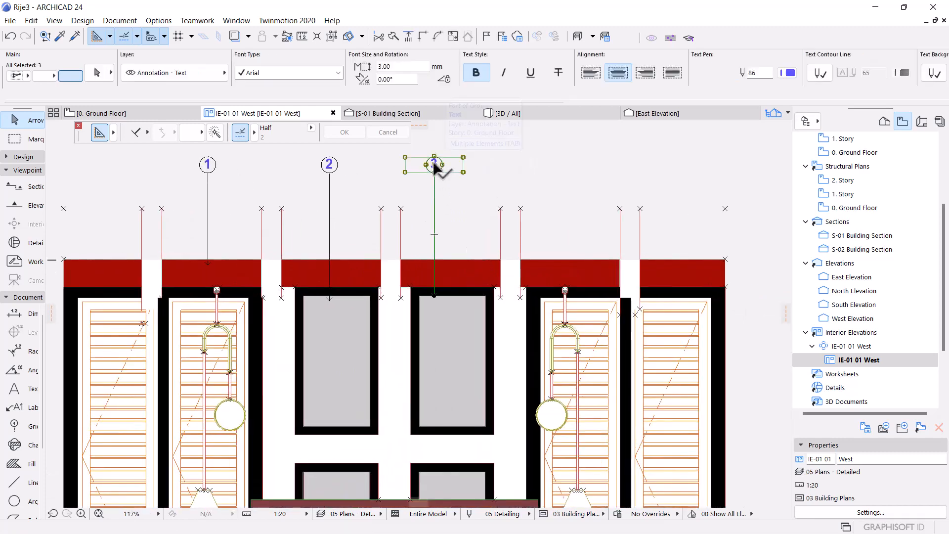
{"action": "left_click", "coordinate": [434, 296]}
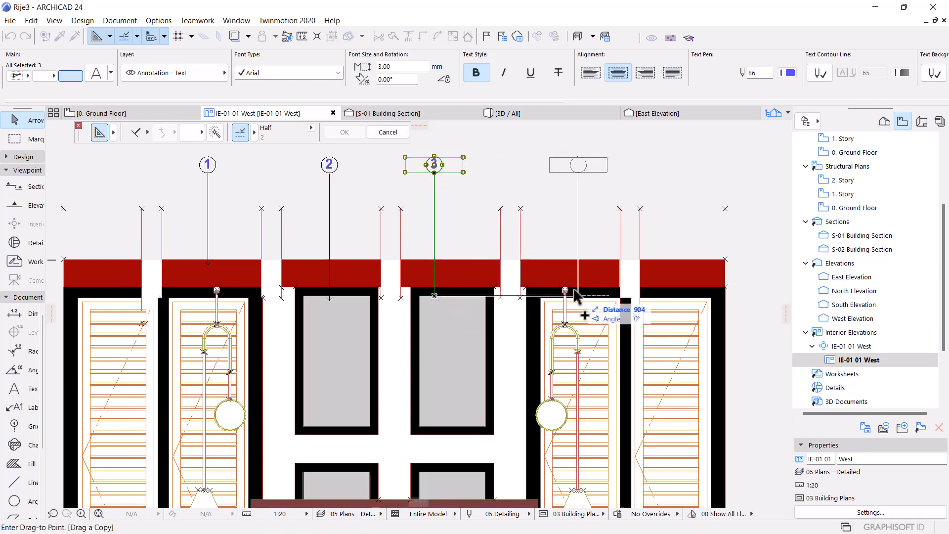
{"action": "scroll", "coordinate": [563, 262], "scroll_direction": "up", "scroll_amount": 3}
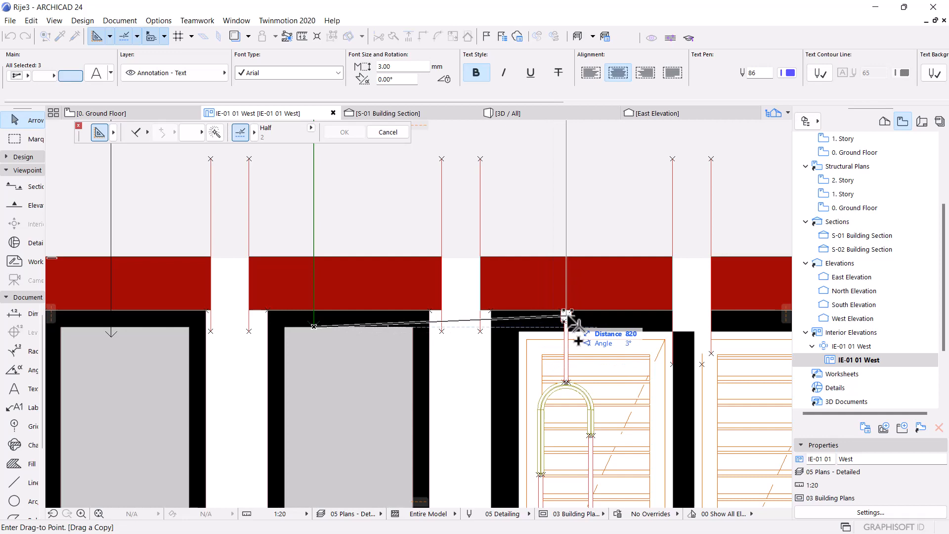
{"action": "left_click", "coordinate": [566, 315]}
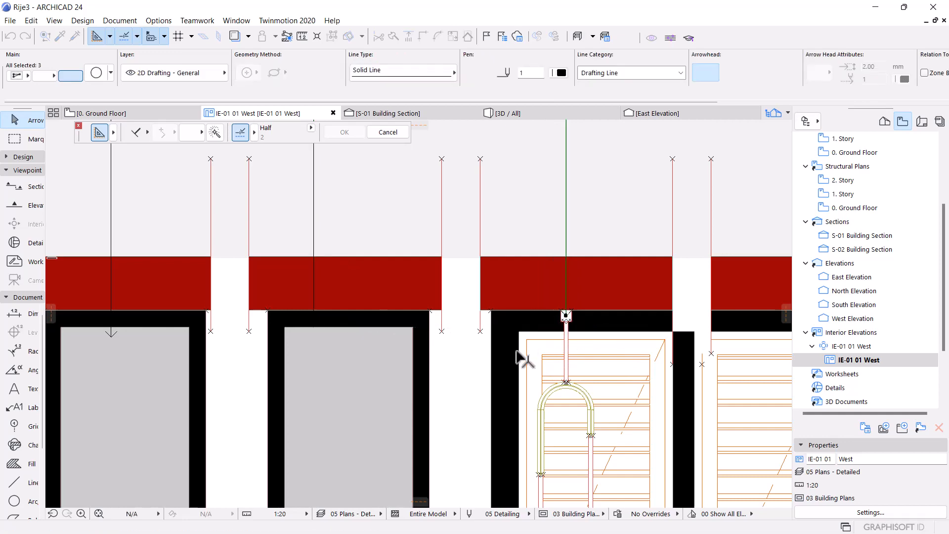
Step: Change the number in the copied marker above the right-hand lamp to 4
{"action": "scroll", "coordinate": [489, 381], "scroll_direction": "down", "scroll_amount": 3}
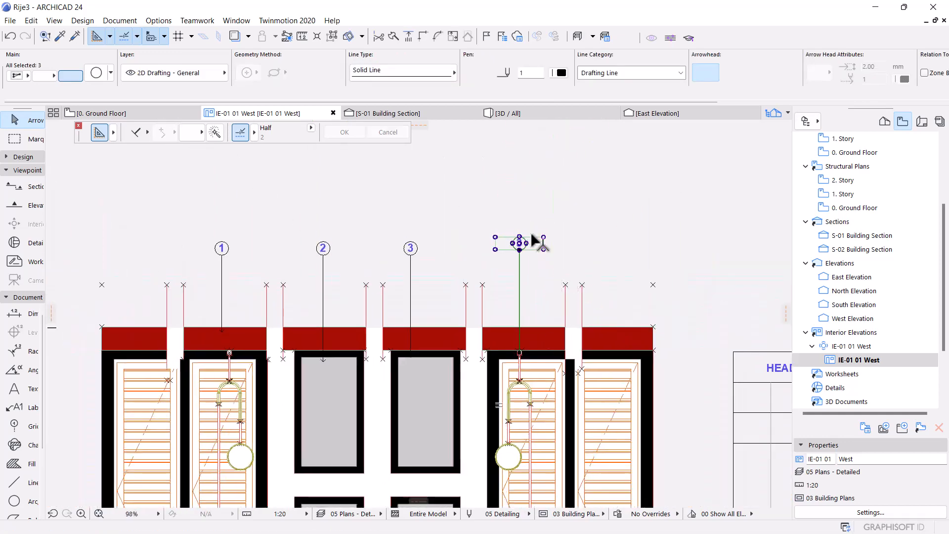
{"action": "left_click", "coordinate": [16, 389]}
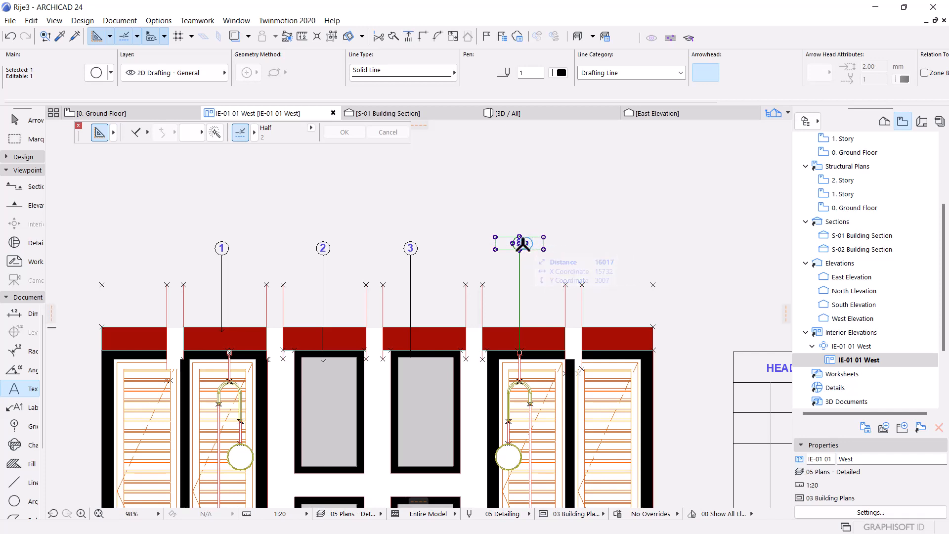
{"action": "left_click", "coordinate": [524, 243]}
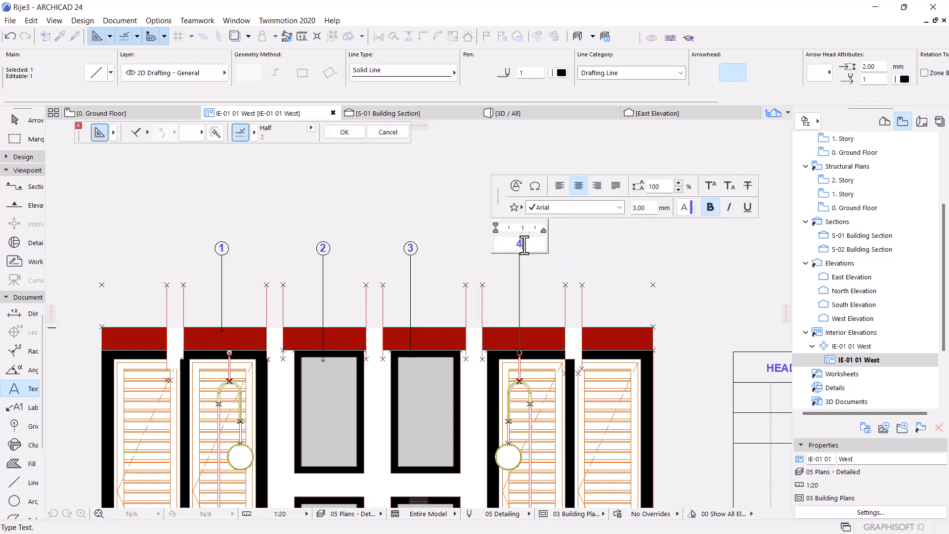
{"action": "left_click", "coordinate": [549, 259]}
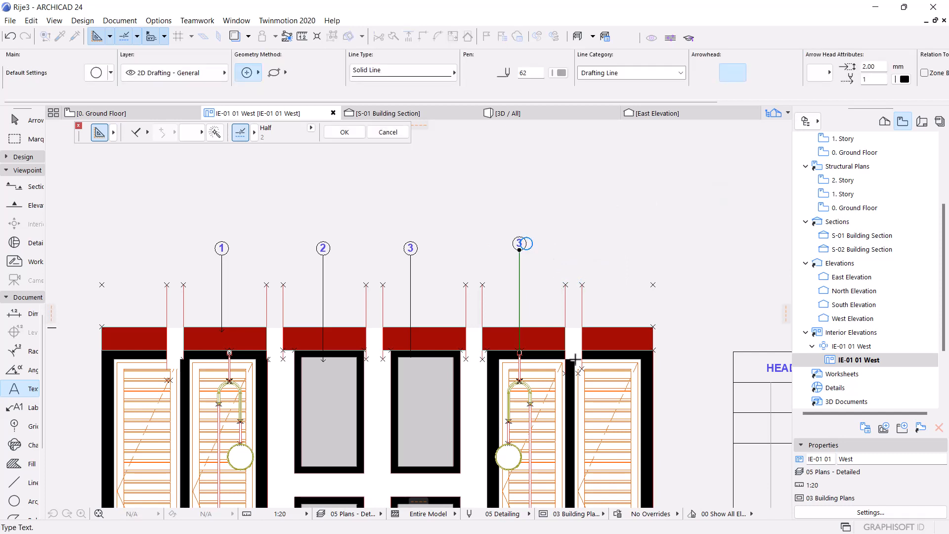
{"action": "scroll", "coordinate": [564, 416], "scroll_direction": "up", "scroll_amount": 2}
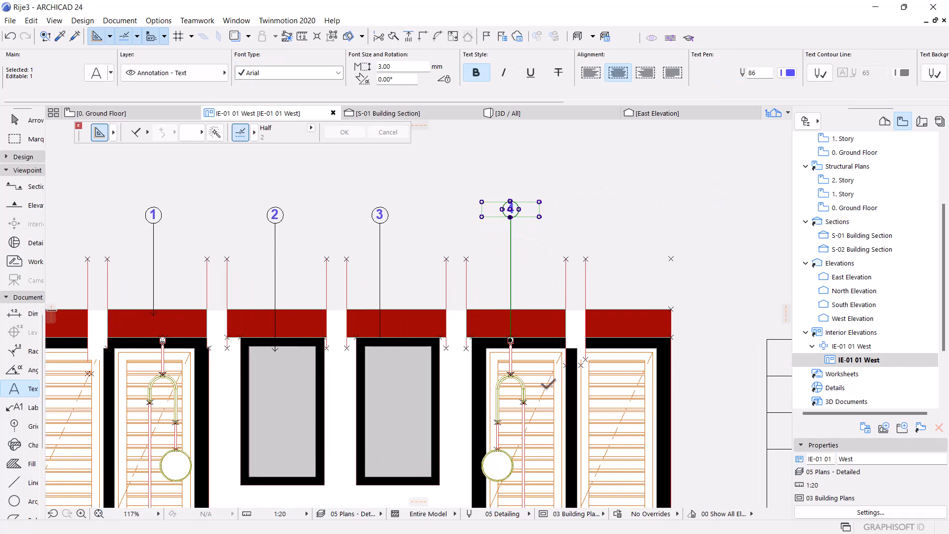
Step: Place a text block reading "1" in the narrow cell of the first row under the HEADBOARD LEGEND DETAILS title
{"action": "scroll", "coordinate": [358, 225], "scroll_direction": "down", "scroll_amount": 7}
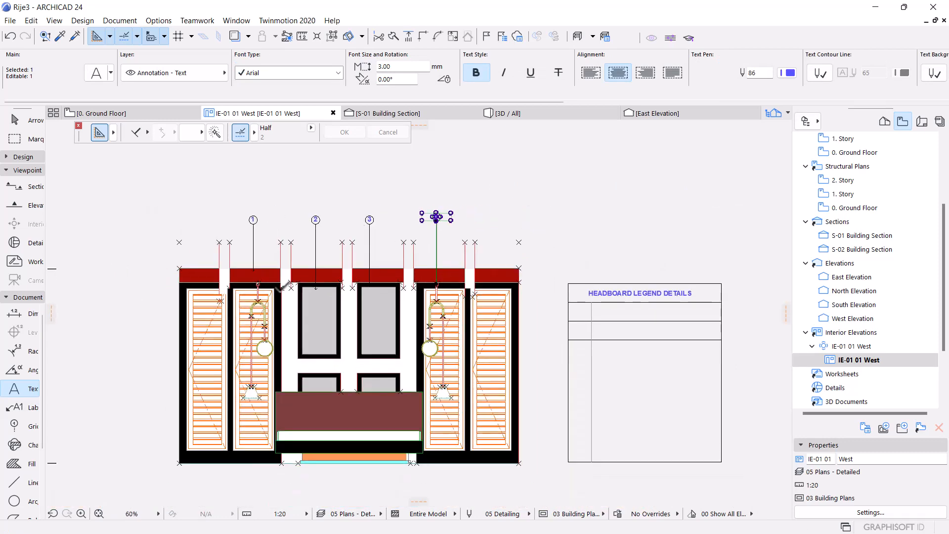
{"action": "scroll", "coordinate": [563, 368], "scroll_direction": "up", "scroll_amount": 5}
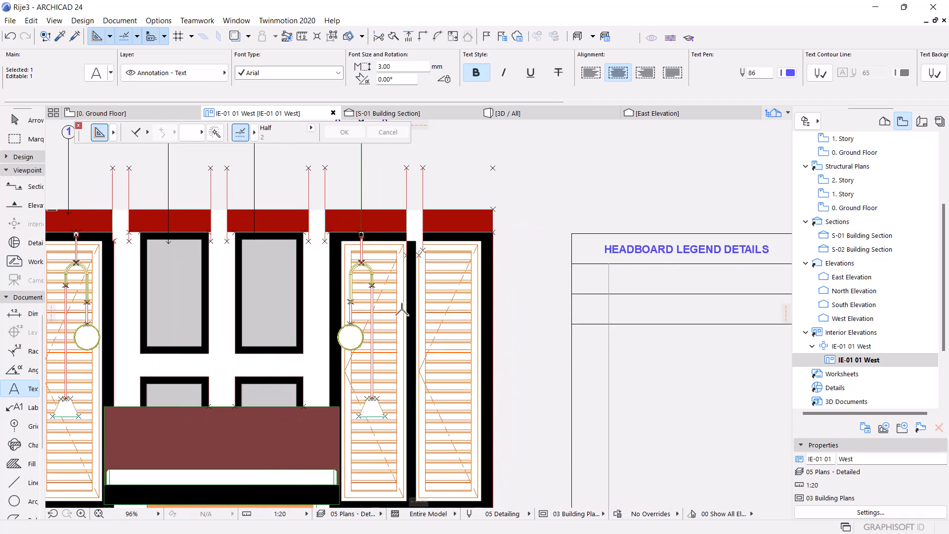
{"action": "scroll", "coordinate": [457, 311], "scroll_direction": "down", "scroll_amount": 3}
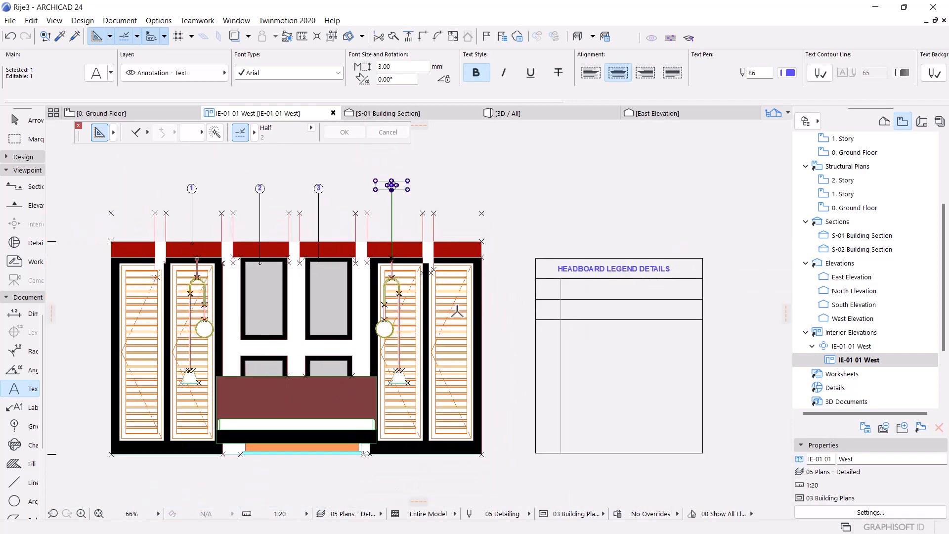
{"action": "scroll", "coordinate": [581, 308], "scroll_direction": "up", "scroll_amount": 7}
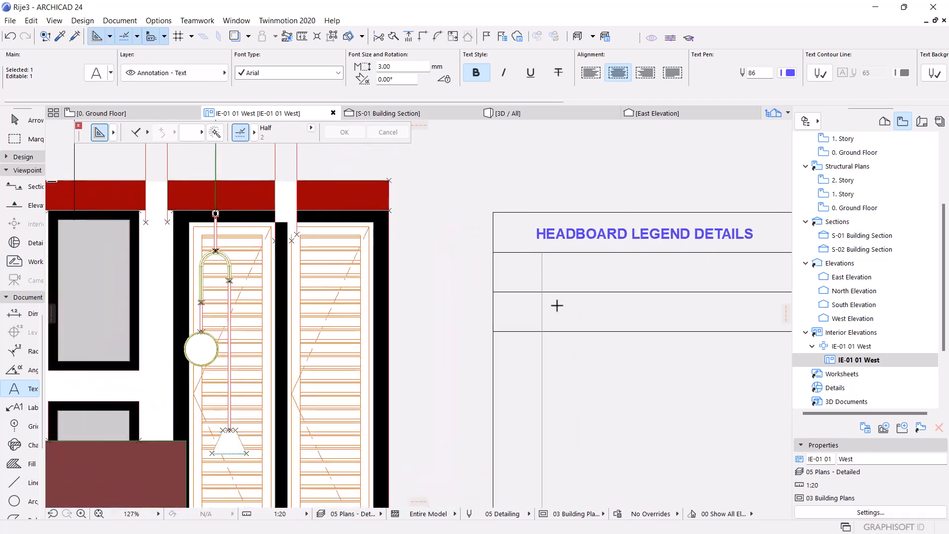
{"action": "key", "text": "Escape"}
{"action": "key", "text": "Escape"}
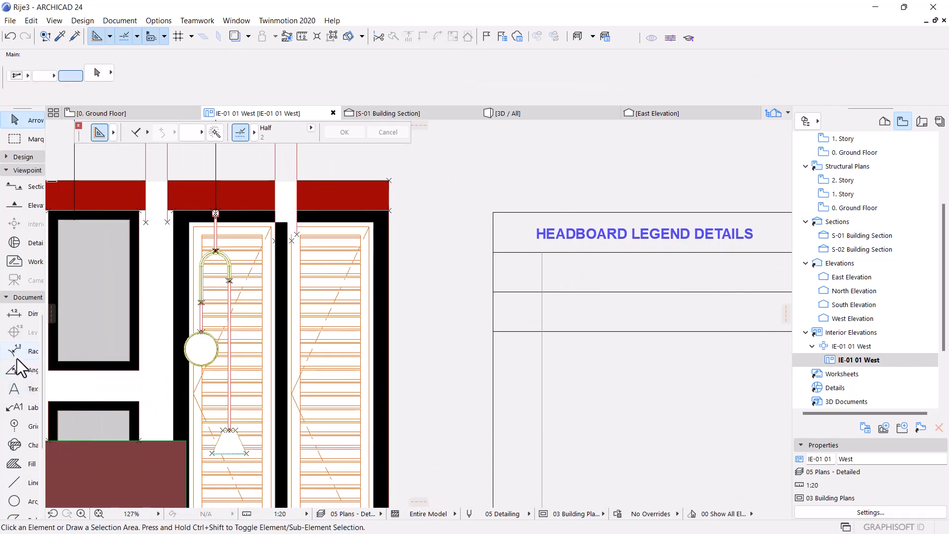
{"action": "left_click", "coordinate": [21, 393]}
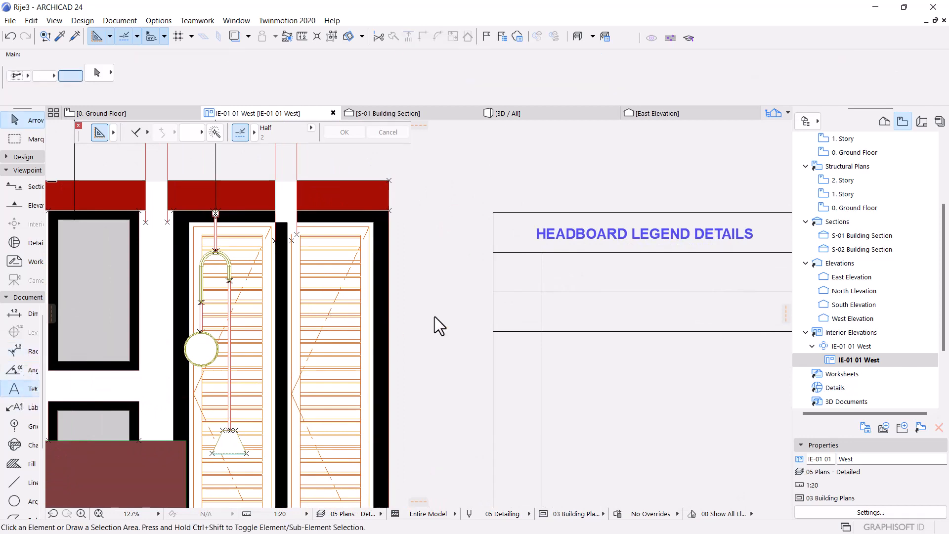
{"action": "left_click", "coordinate": [501, 262]}
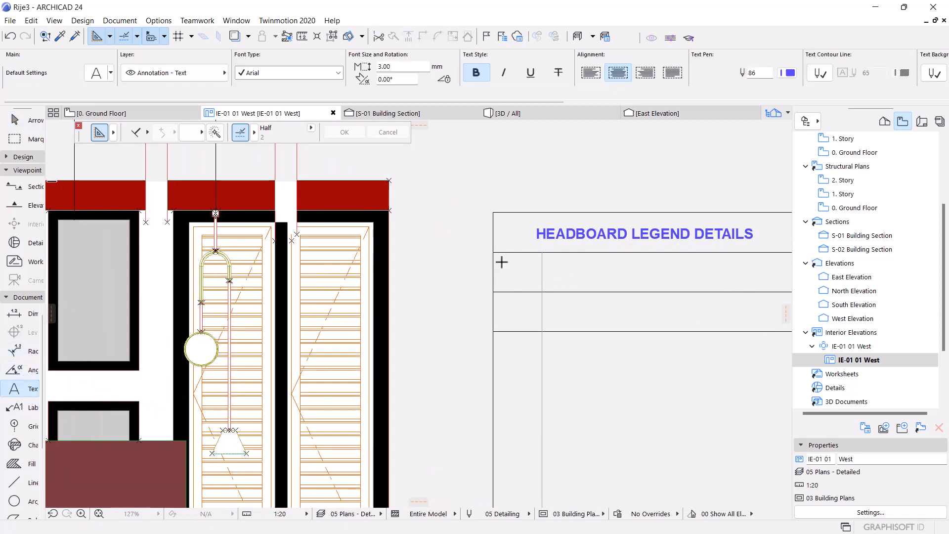
{"action": "left_click", "coordinate": [535, 282]}
{"action": "type", "text": "1"}
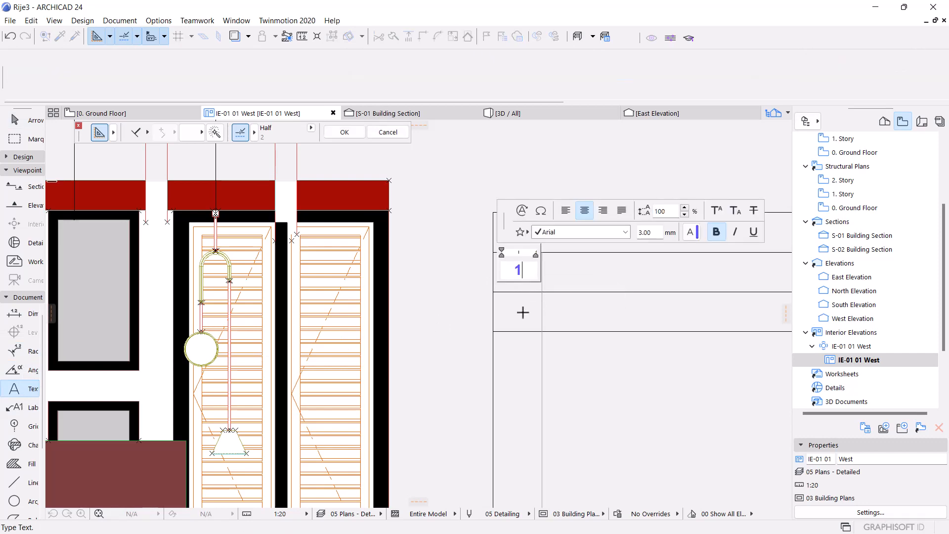
{"action": "left_click", "coordinate": [501, 307]}
Step: Set the font size of the legend table's number 1 to 4 mm
{"action": "scroll", "coordinate": [485, 314], "scroll_direction": "down", "scroll_amount": 4}
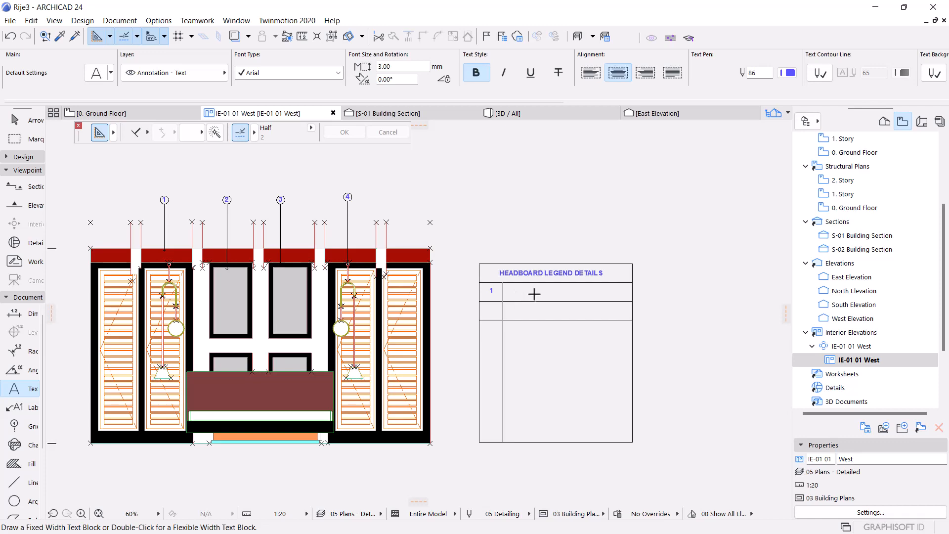
{"action": "scroll", "coordinate": [539, 292], "scroll_direction": "up", "scroll_amount": 5}
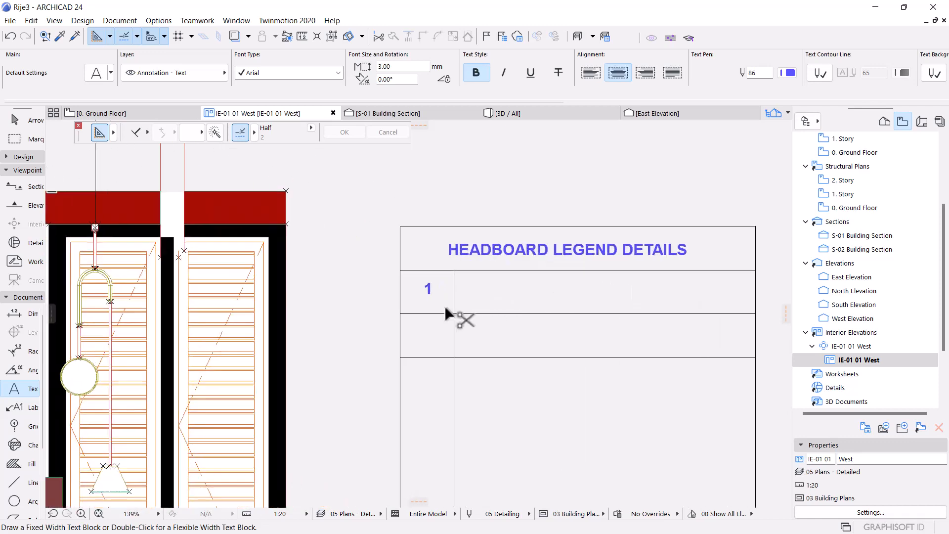
{"action": "key", "text": "Escape"}
{"action": "left_click", "coordinate": [426, 286]}
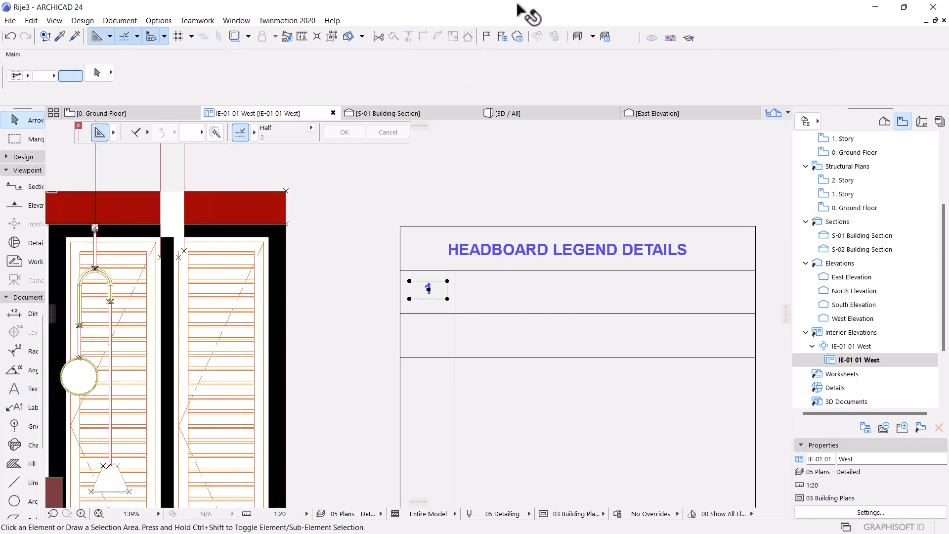
{"action": "left_click", "coordinate": [405, 66]}
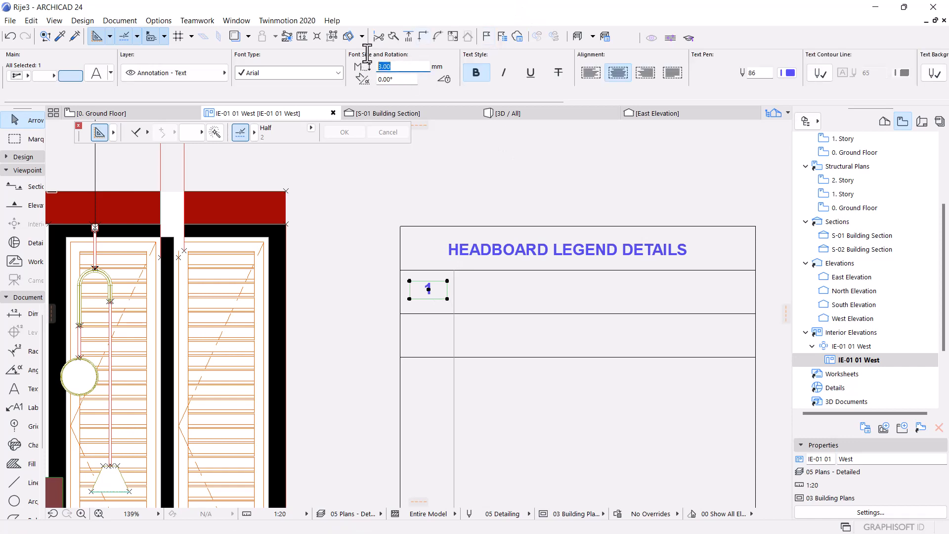
{"action": "key", "text": "Return"}
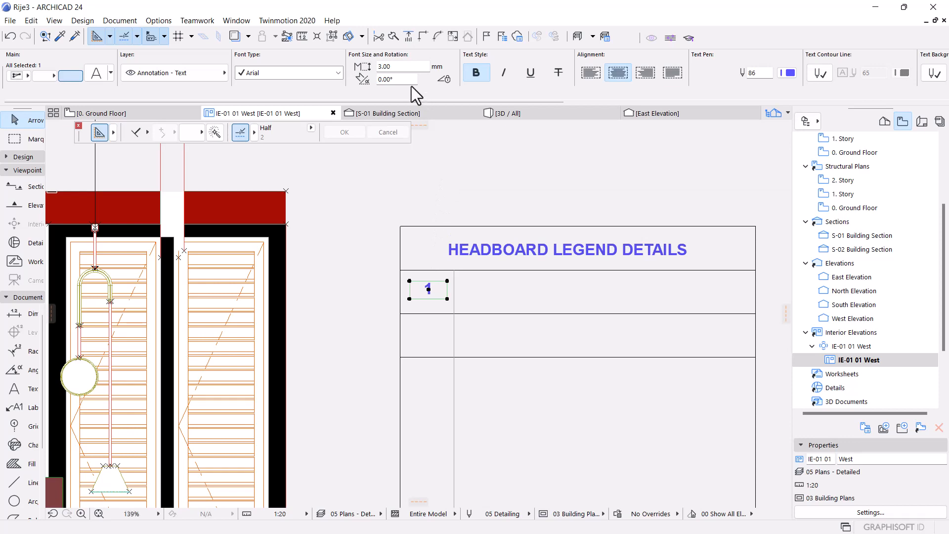
{"action": "left_click", "coordinate": [395, 66]}
{"action": "type", "text": "4"}
{"action": "key", "text": "Return"}
{"action": "left_click", "coordinate": [470, 290]}
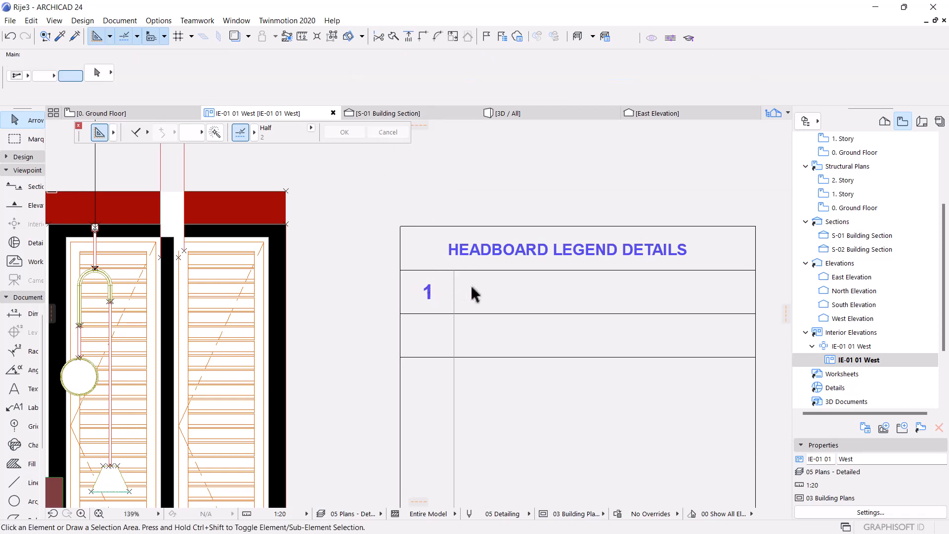
Step: Copy the HEADBOARD LEGEND DETAILS title text into the description cell beside number 1
{"action": "left_click", "coordinate": [487, 250]}
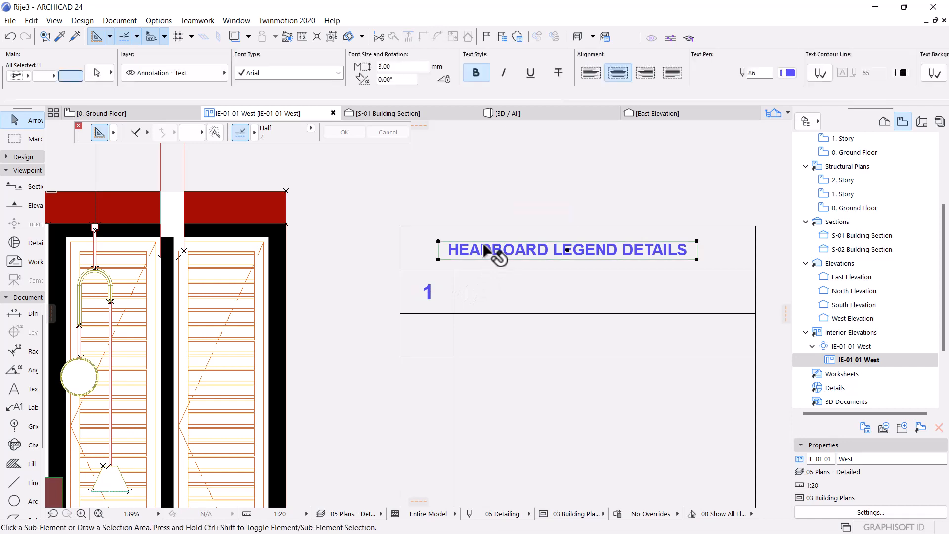
{"action": "key", "text": "ctrl+shift+d"}
{"action": "left_click", "coordinate": [439, 242]}
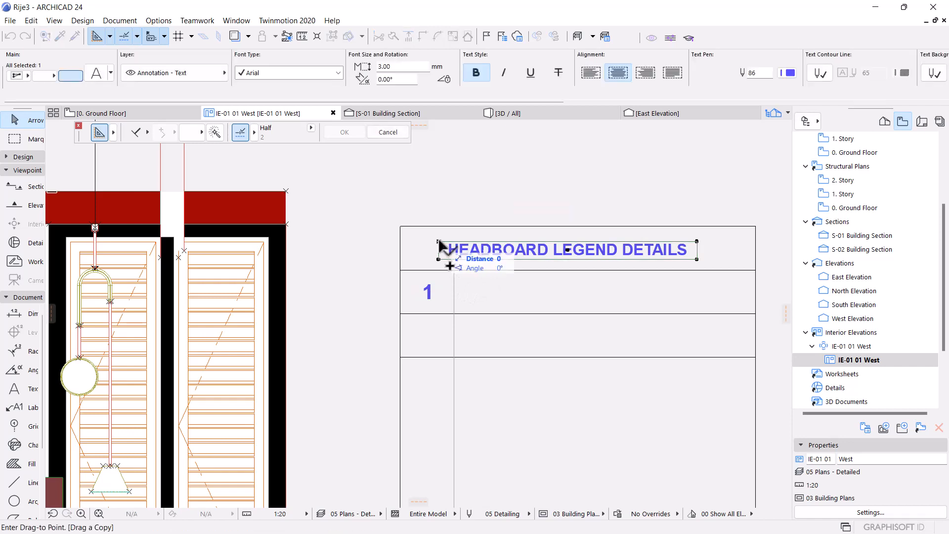
{"action": "left_click", "coordinate": [458, 282]}
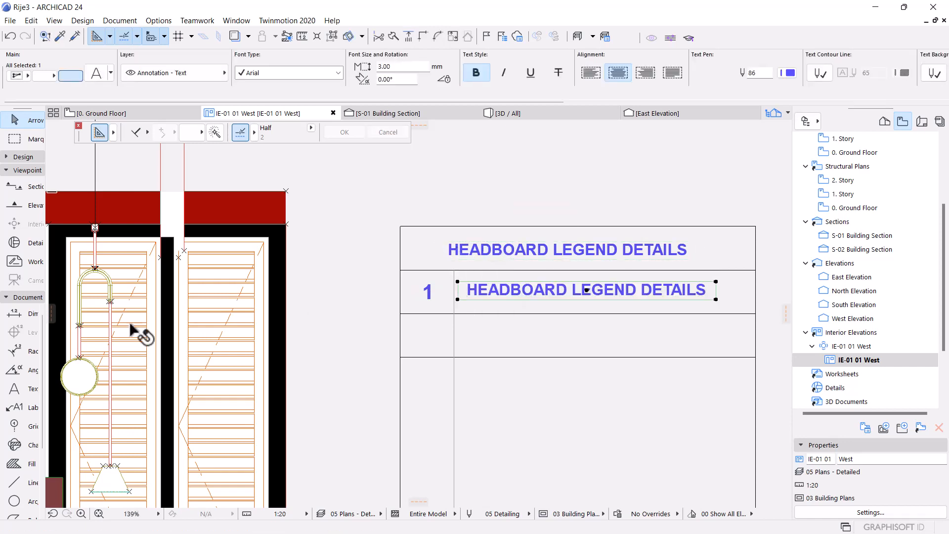
Step: Replace the copied title text in the description cell beside number 1 with "TO BE PAINTED ANY SHADE OF WHITE"
{"action": "left_click", "coordinate": [15, 389]}
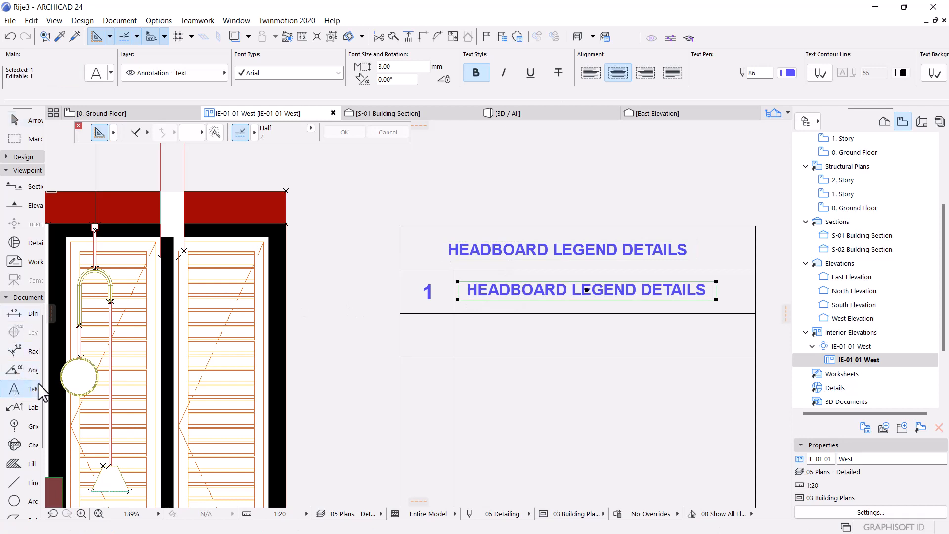
{"action": "left_click", "coordinate": [708, 291]}
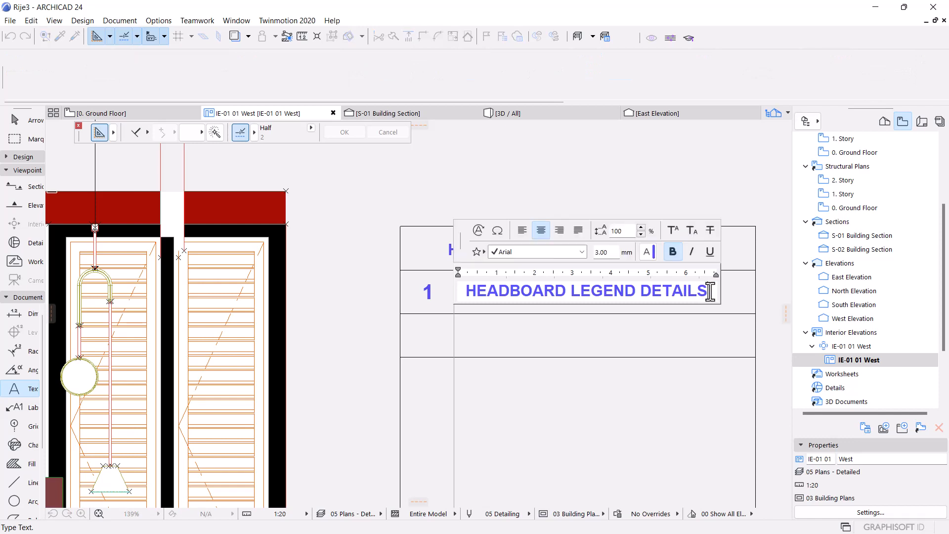
{"action": "key", "text": "ctrl+a"}
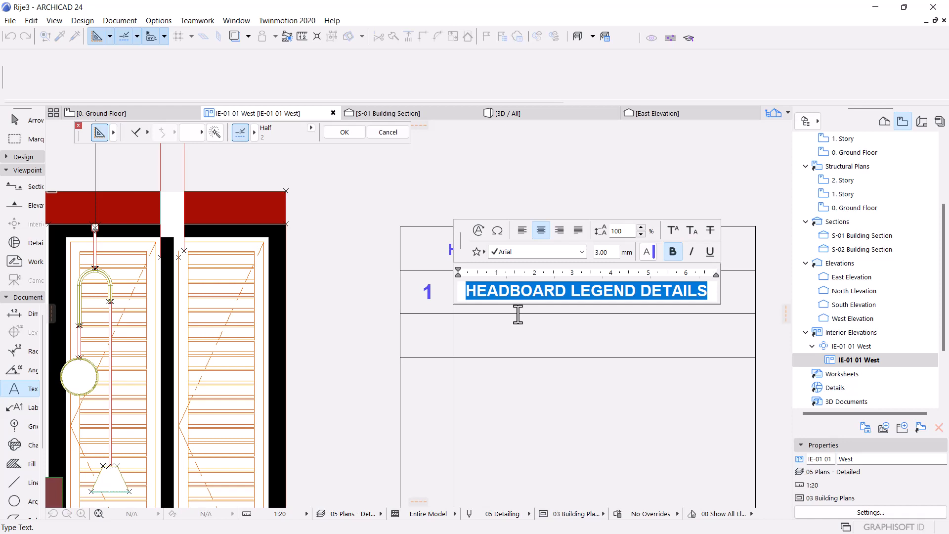
{"action": "type", "text": "T"}
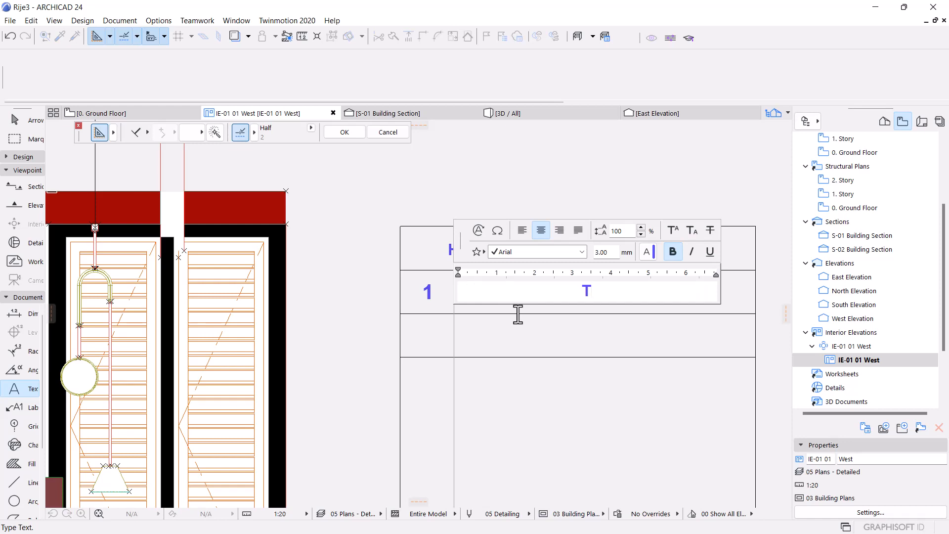
{"action": "type", "text": "O BE PAIN"}
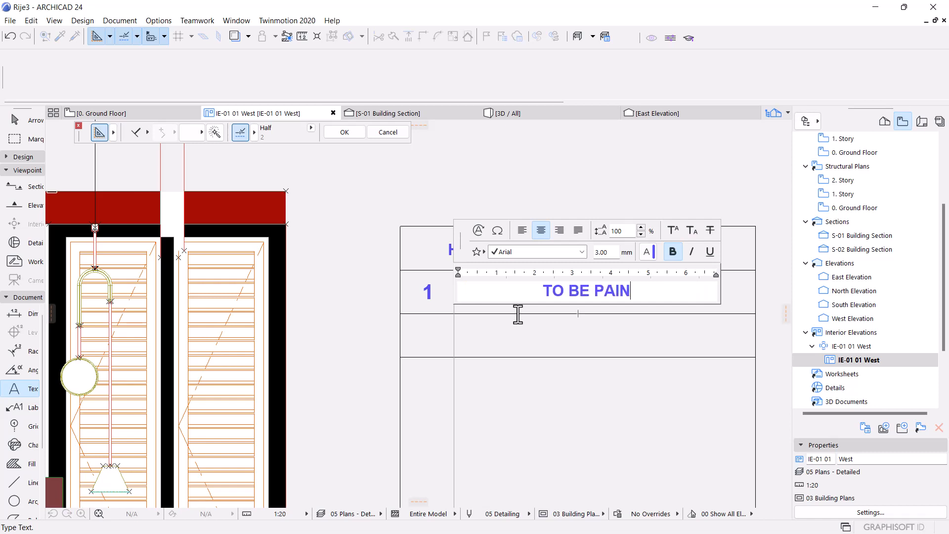
{"action": "type", "text": "TED A "}
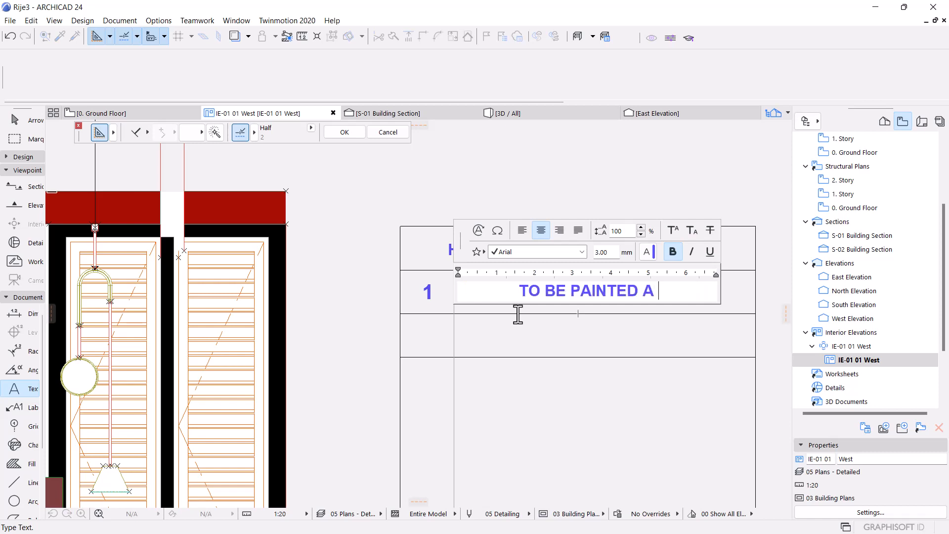
{"action": "type", "text": "NY SHA"}
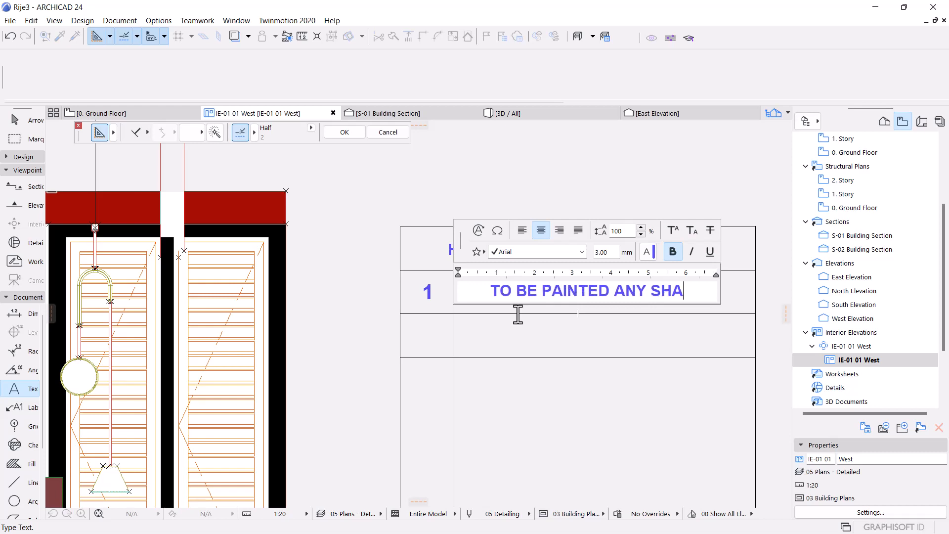
{"action": "type", "text": "DE OF"}
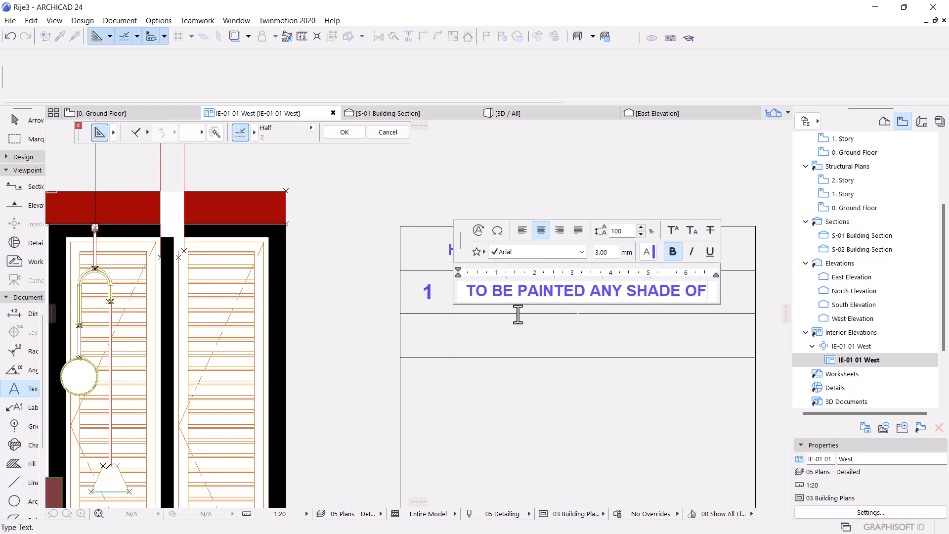
{"action": "type", "text": " WHITE"}
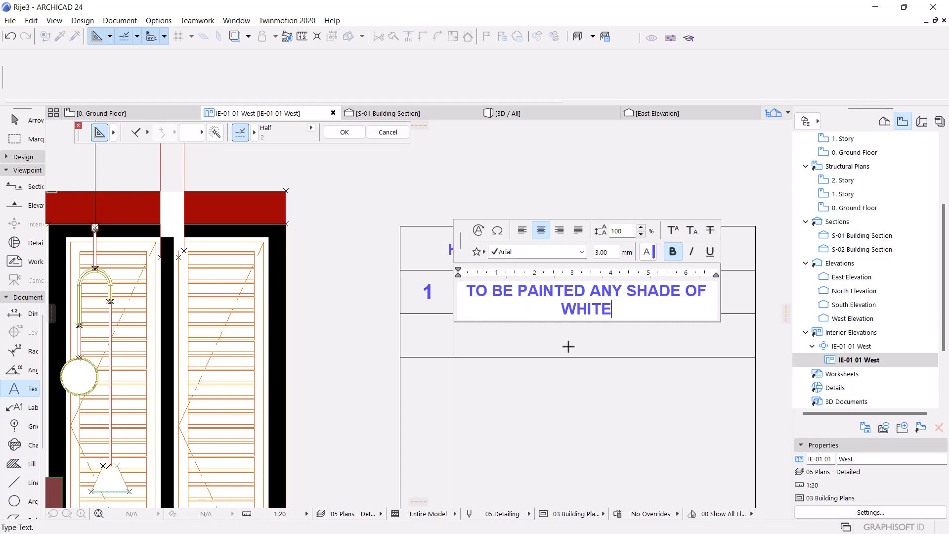
{"action": "left_click", "coordinate": [569, 346]}
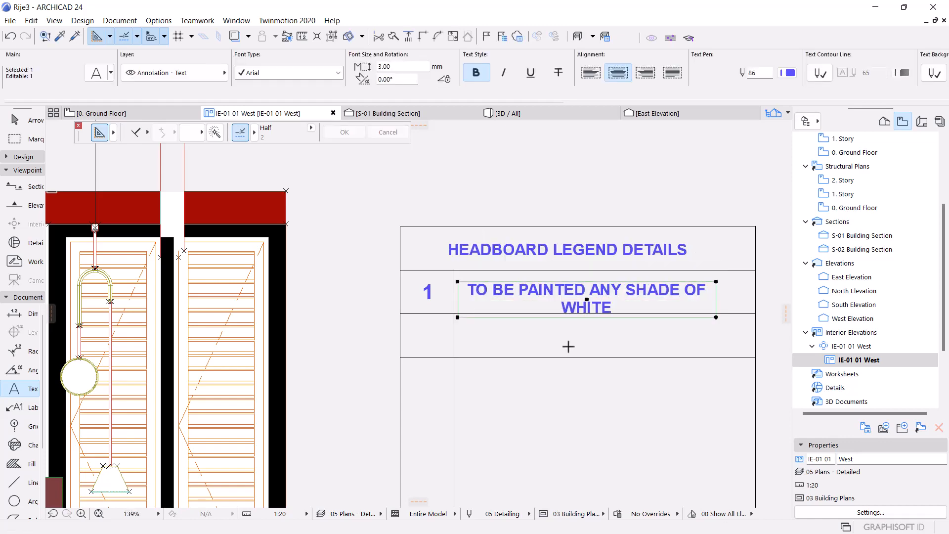
Step: Copy the description text beside number 1 straight down into the description cell of the next legend row
{"action": "scroll", "coordinate": [692, 349], "scroll_direction": "down", "scroll_amount": 5}
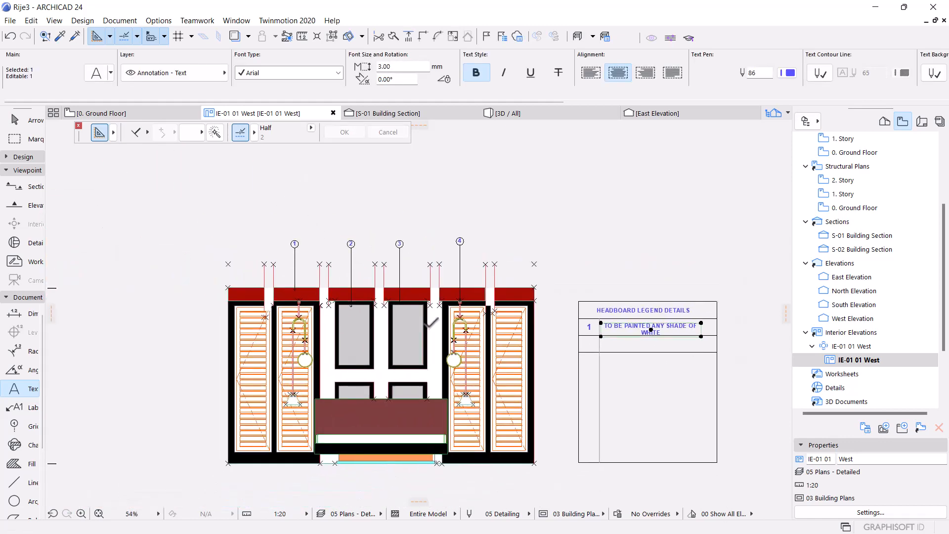
{"action": "scroll", "coordinate": [651, 343], "scroll_direction": "up", "scroll_amount": 5}
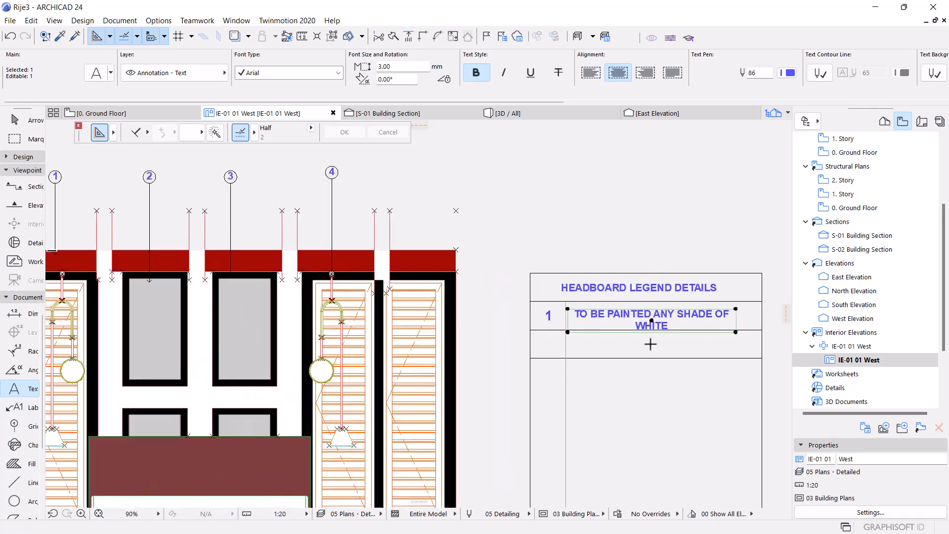
{"action": "scroll", "coordinate": [650, 344], "scroll_direction": "up", "scroll_amount": 2}
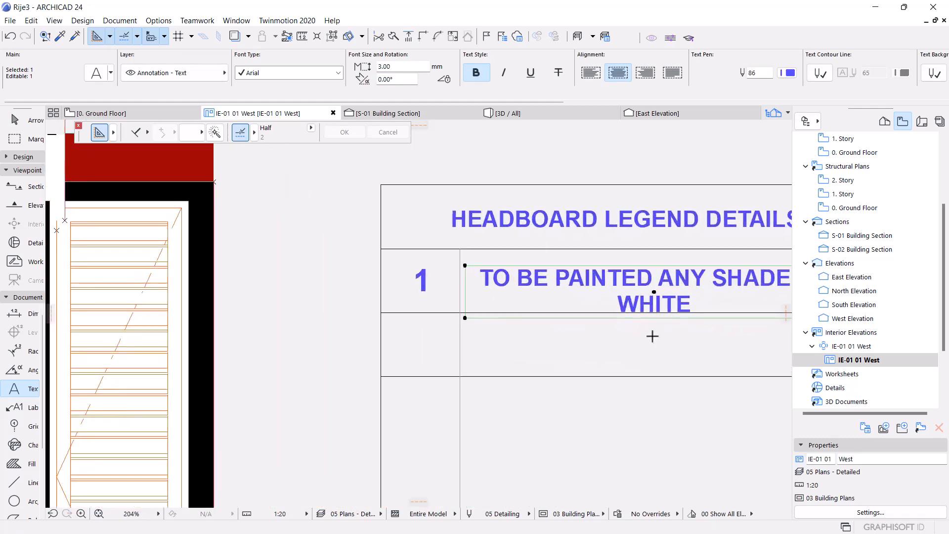
{"action": "key", "text": "ctrl+d"}
{"action": "left_click", "coordinate": [654, 292]}
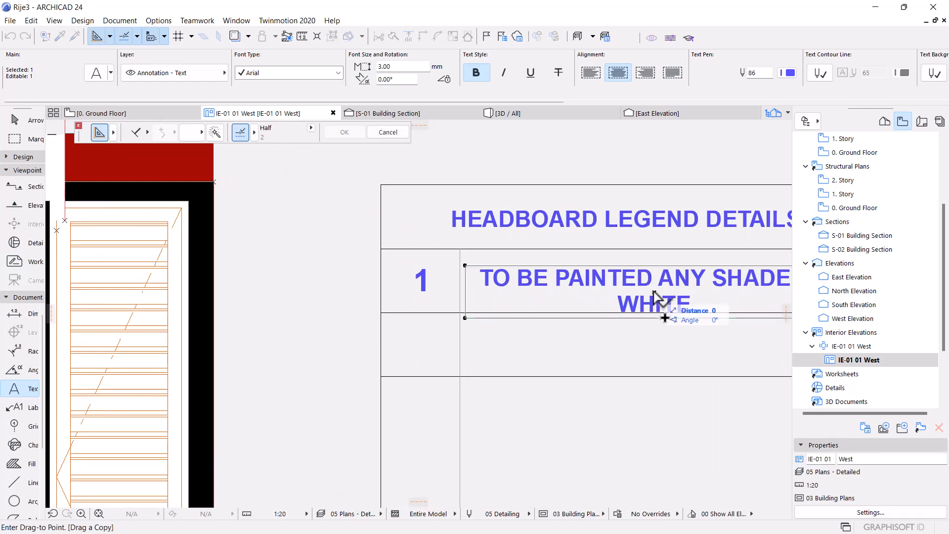
{"action": "left_click", "coordinate": [654, 346]}
Step: Measure the width of the upper grey headboard panel under marker 2 with a temporary line, without keeping the line
{"action": "scroll", "coordinate": [600, 356], "scroll_direction": "down", "scroll_amount": 2}
{"action": "scroll", "coordinate": [602, 358], "scroll_direction": "down", "scroll_amount": 1}
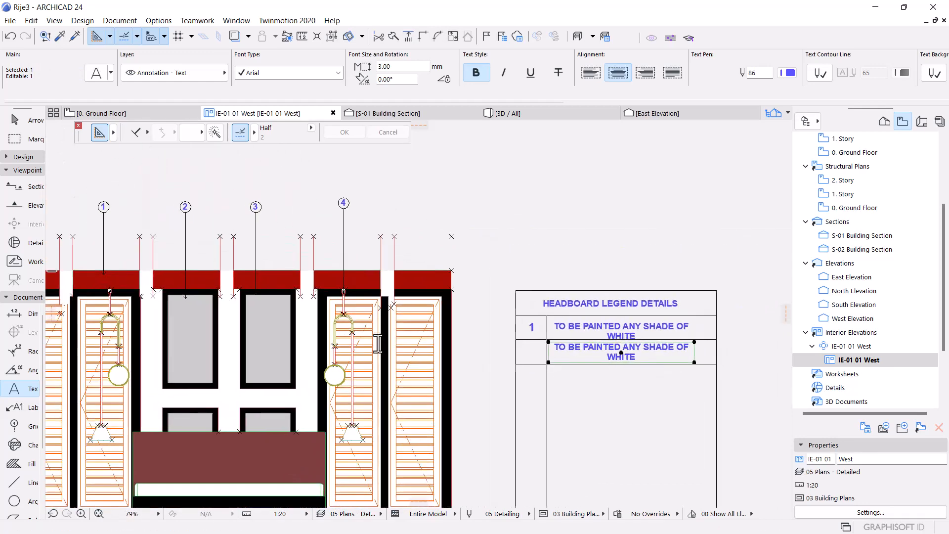
{"action": "scroll", "coordinate": [231, 381], "scroll_direction": "up", "scroll_amount": 2}
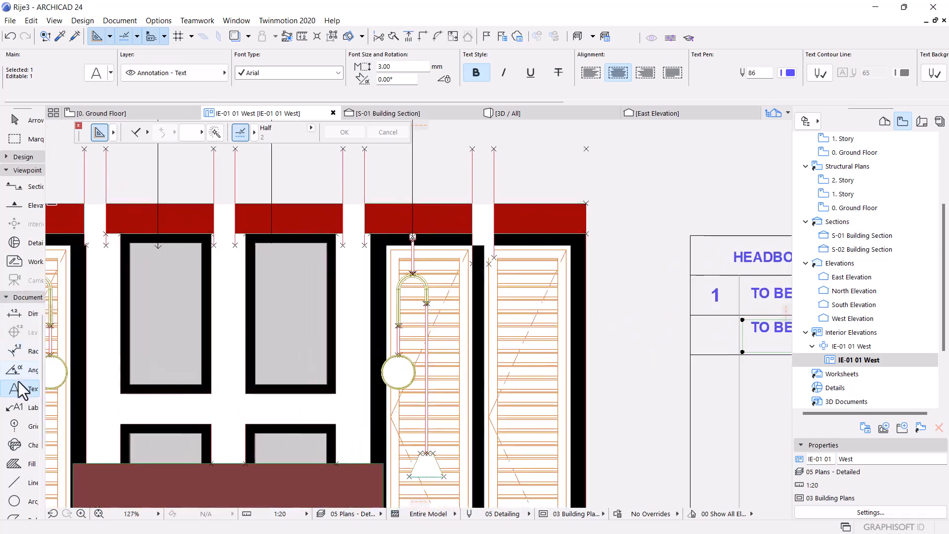
{"action": "left_click", "coordinate": [15, 170]}
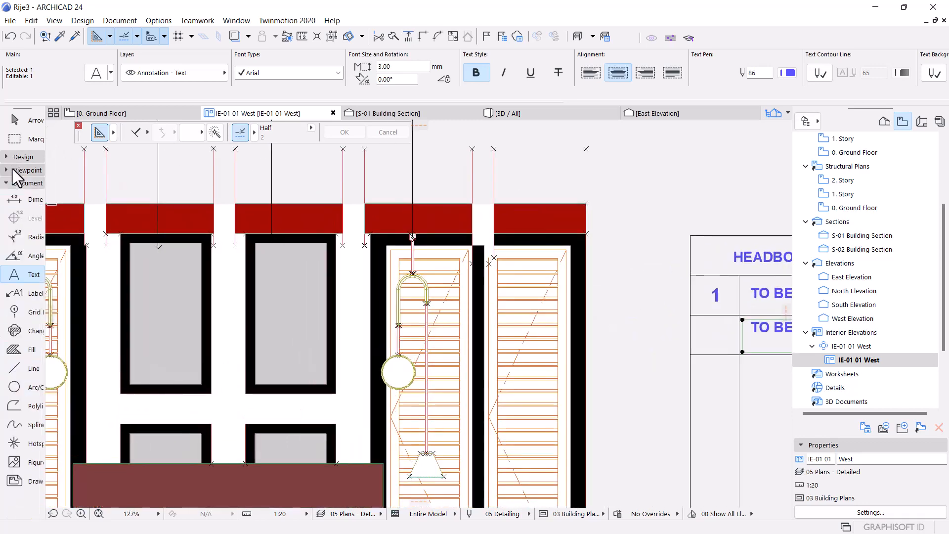
{"action": "left_click", "coordinate": [23, 370]}
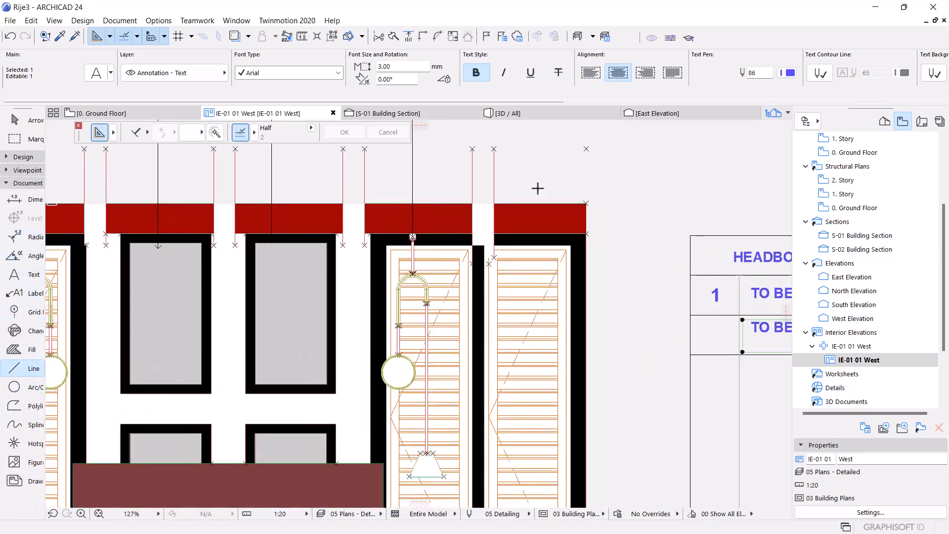
{"action": "left_click", "coordinate": [130, 384]}
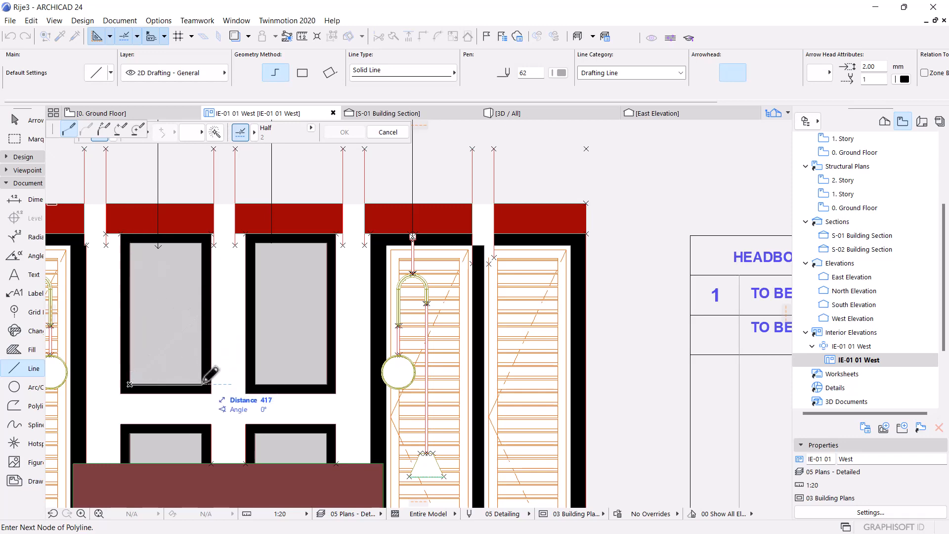
{"action": "scroll", "coordinate": [201, 383], "scroll_direction": "down", "scroll_amount": 3}
{"action": "key", "text": "Escape"}
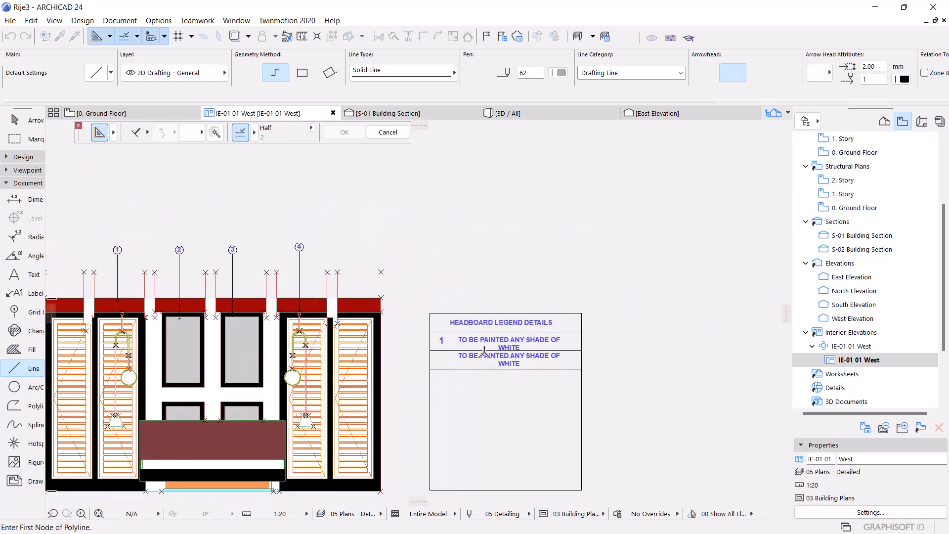
{"action": "key", "text": "Escape"}
Step: Replace the copied description in the legend's second row with "820BY420 MM WOODEN PIECE TO BE PAINTED BROWN"
{"action": "scroll", "coordinate": [504, 376], "scroll_direction": "up", "scroll_amount": 5}
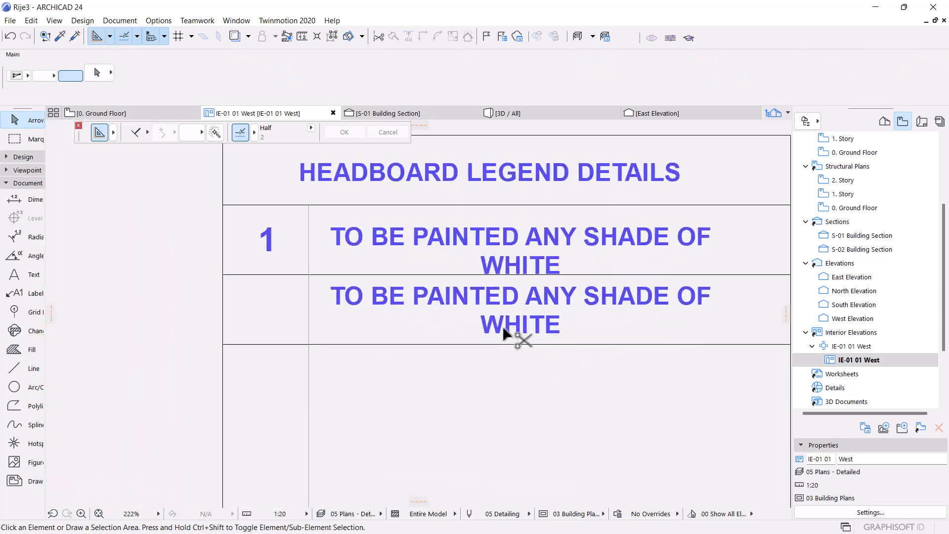
{"action": "left_click", "coordinate": [508, 312]}
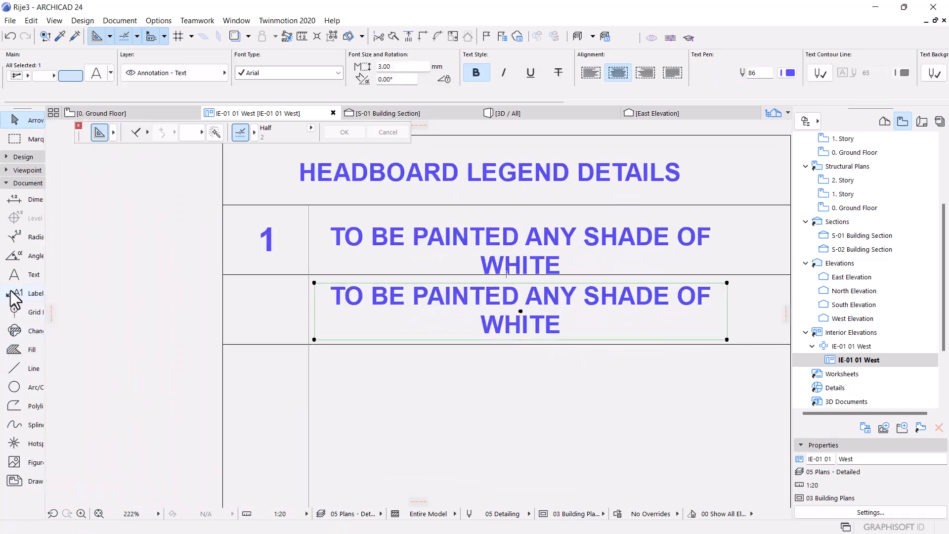
{"action": "left_click", "coordinate": [14, 274]}
{"action": "left_click", "coordinate": [585, 323]}
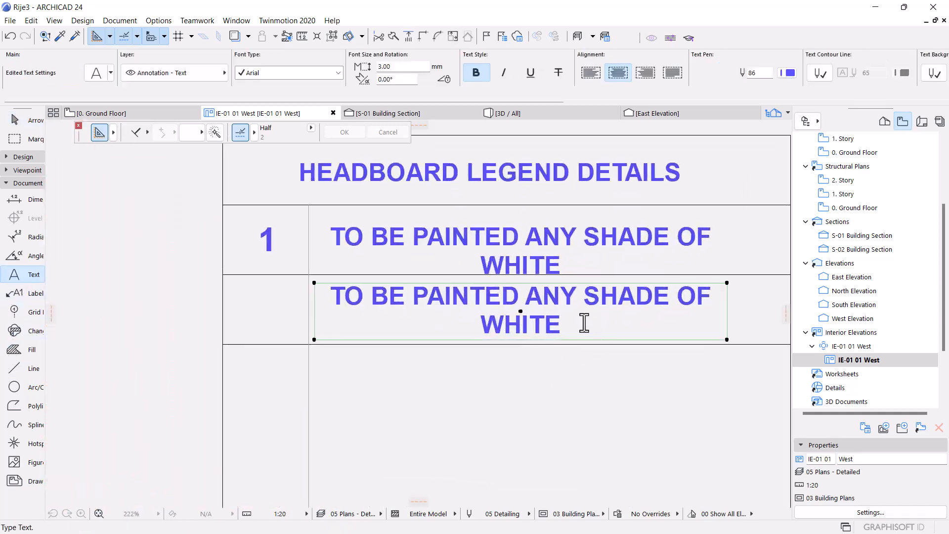
{"action": "mouse_move", "coordinate": [583, 322]}
{"action": "left_mouse_down"}
{"action": "mouse_move", "coordinate": [377, 318]}
{"action": "mouse_move", "coordinate": [325, 303]}
{"action": "left_mouse_up"}
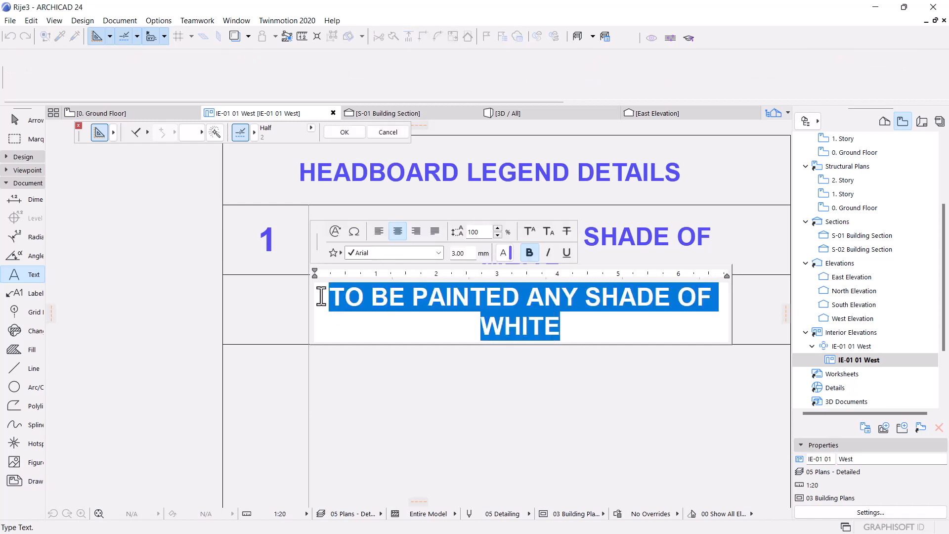
{"action": "type", "text": "820"}
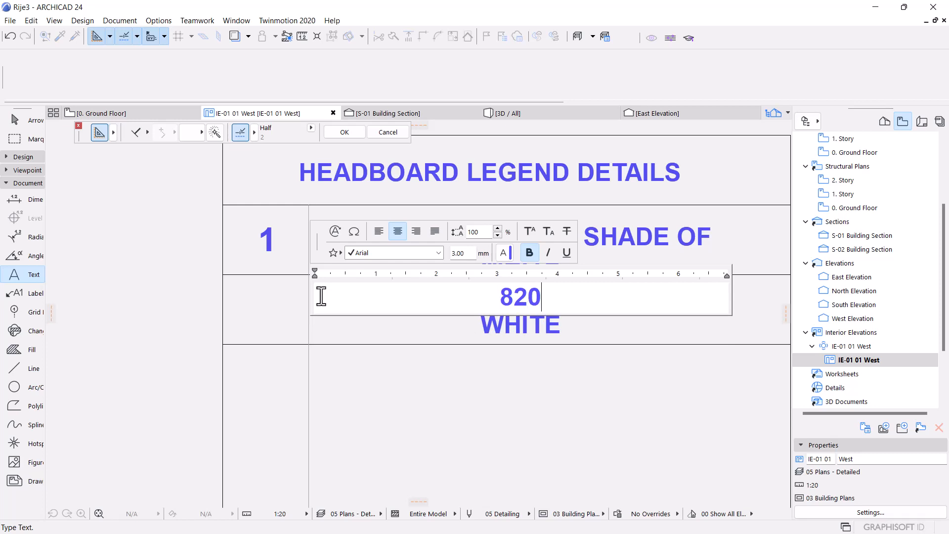
{"action": "type", "text": "BY"}
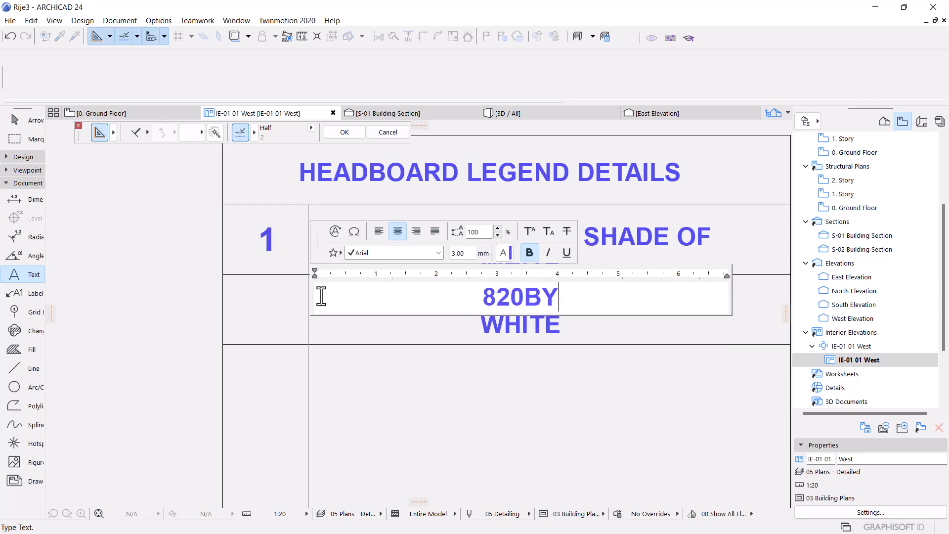
{"action": "type", "text": "420"}
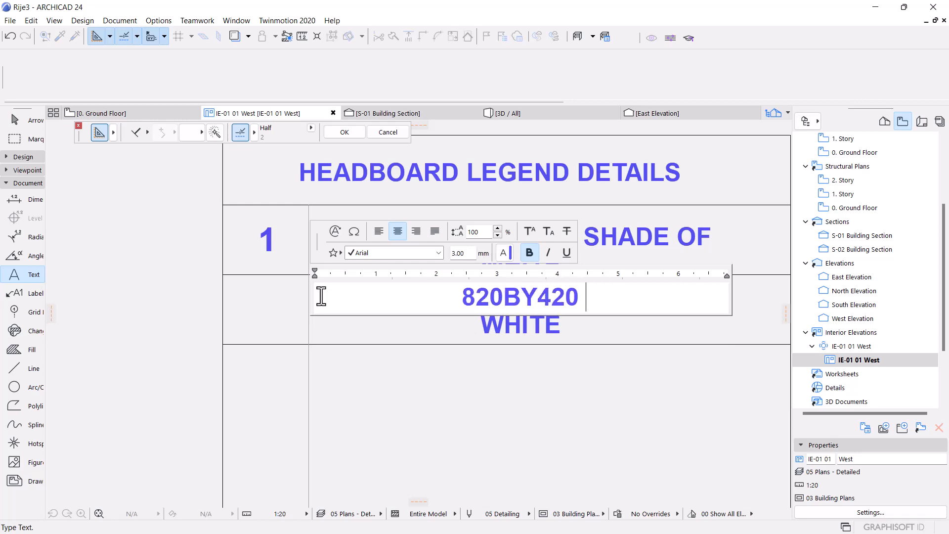
{"action": "type", "text": " MM"}
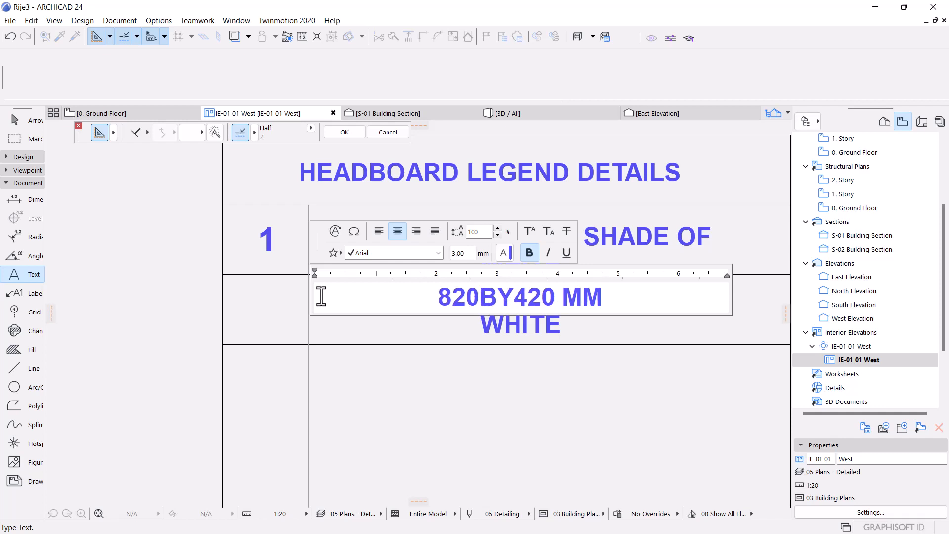
{"action": "type", "text": " WOOD"}
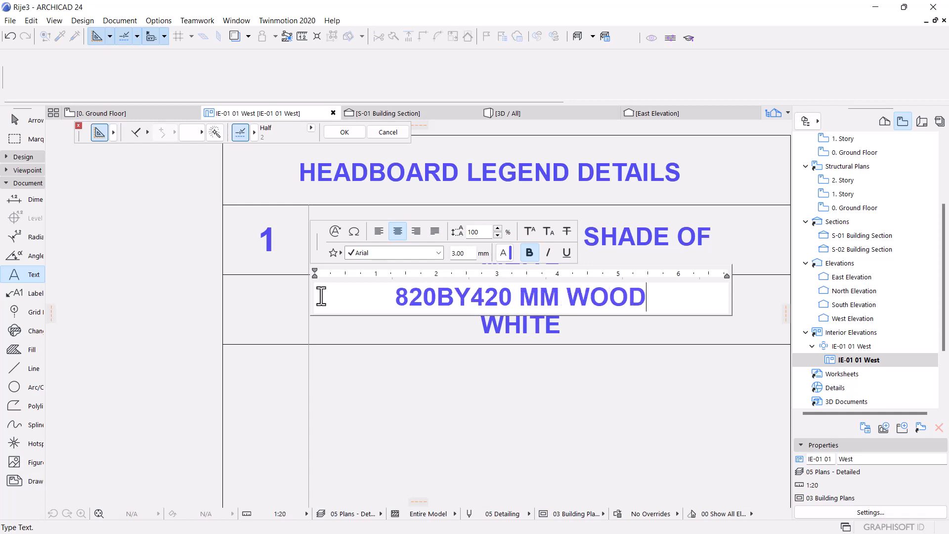
{"action": "type", "text": "EN "}
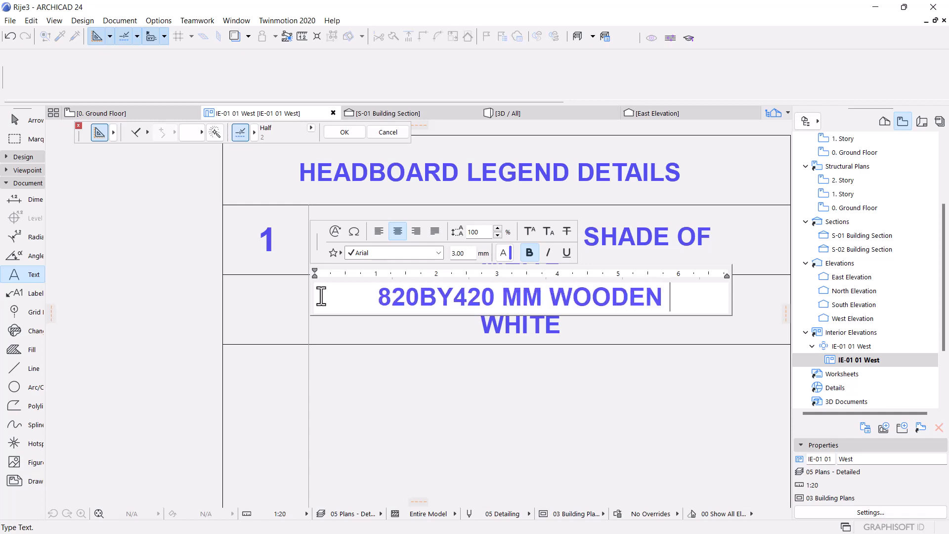
{"action": "type", "text": "PIECE"}
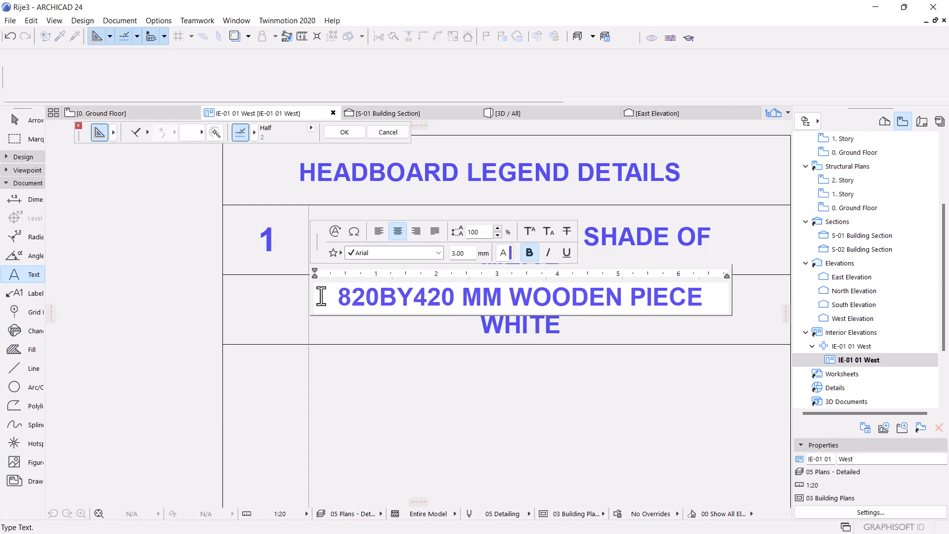
{"action": "type", "text": " T"}
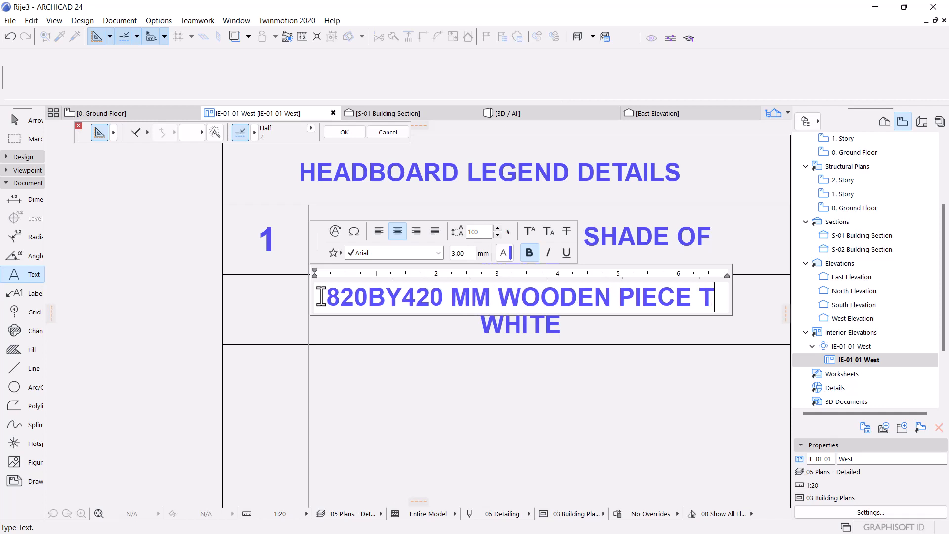
{"action": "type", "text": "O BE PAINTED"}
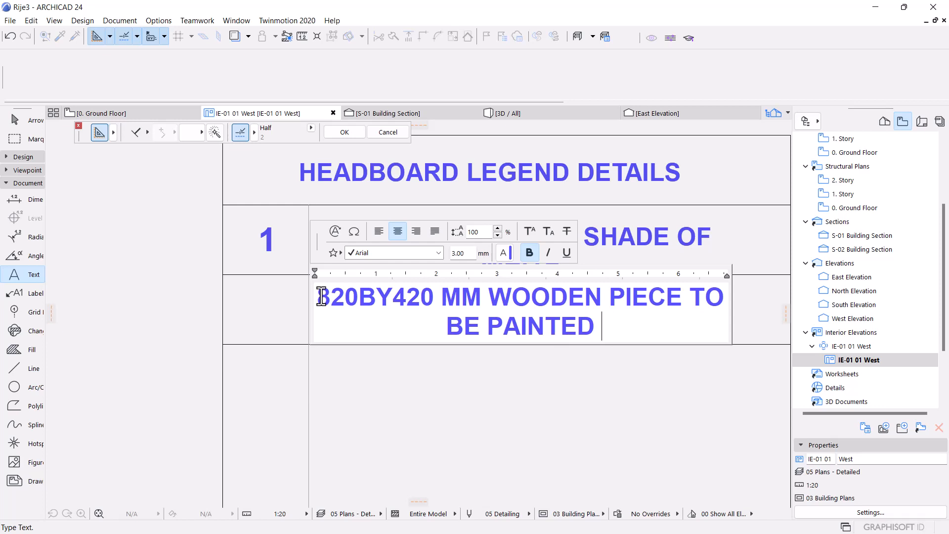
{"action": "type", "text": "BROE"}
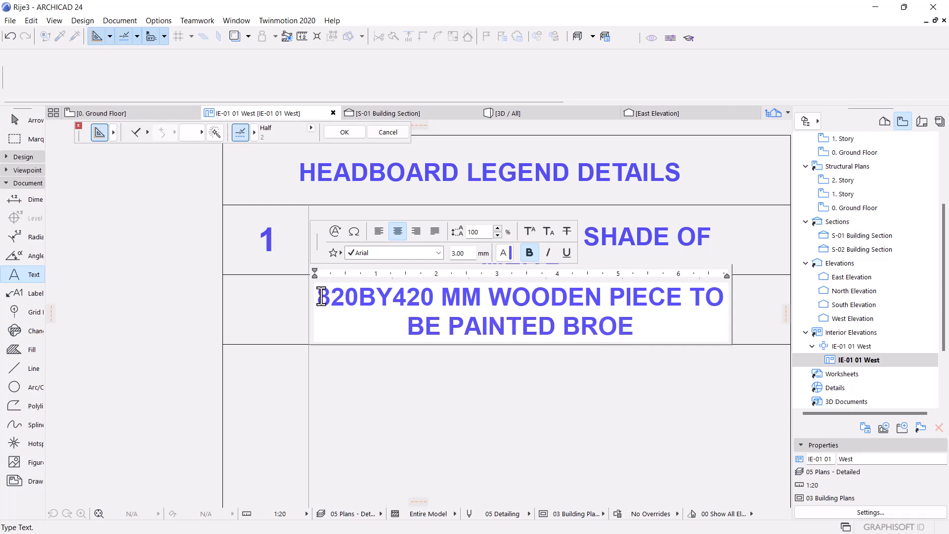
{"action": "key", "text": "BackSpace"}
{"action": "type", "text": "WN"}
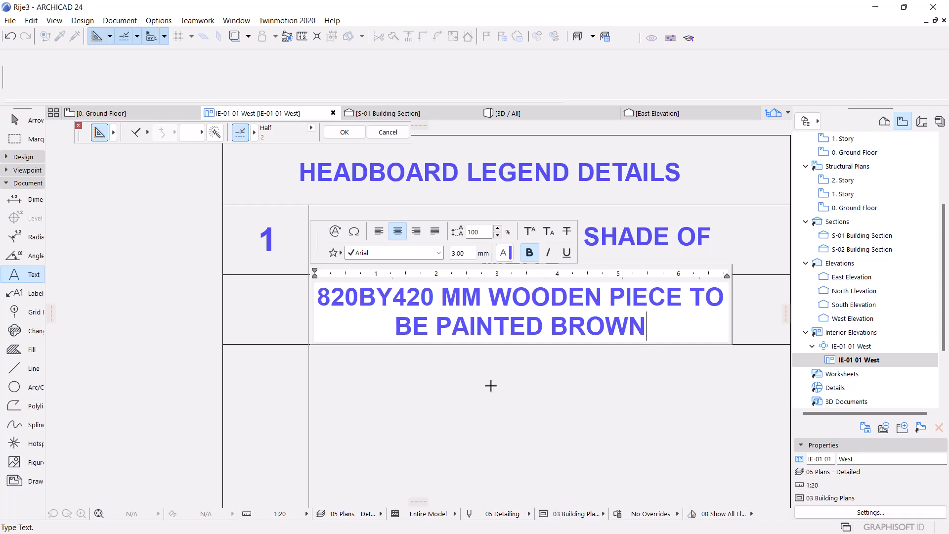
Step: Finish the second-row description and copy the number 1 straight down into the number cell of the legend's second row
{"action": "left_click", "coordinate": [524, 377]}
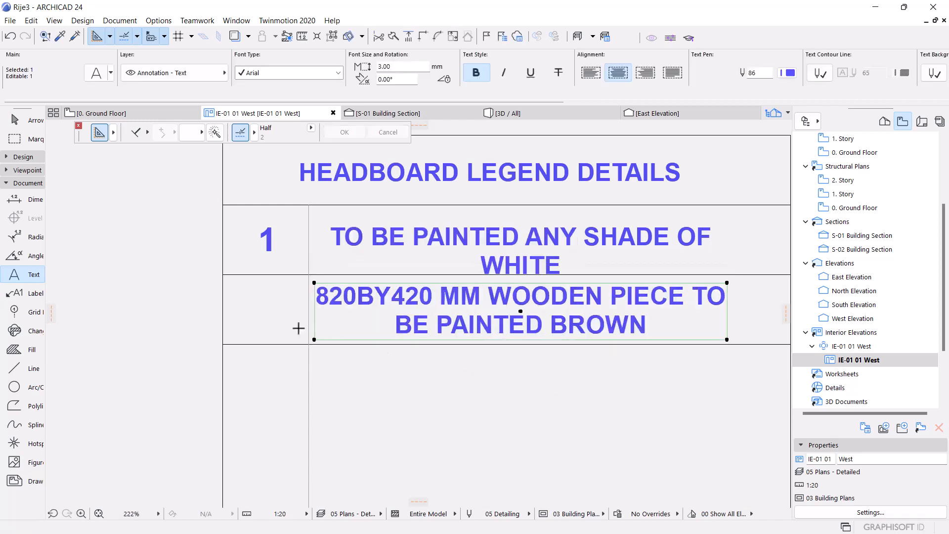
{"action": "key", "text": "Escape"}
{"action": "left_click", "coordinate": [269, 242]}
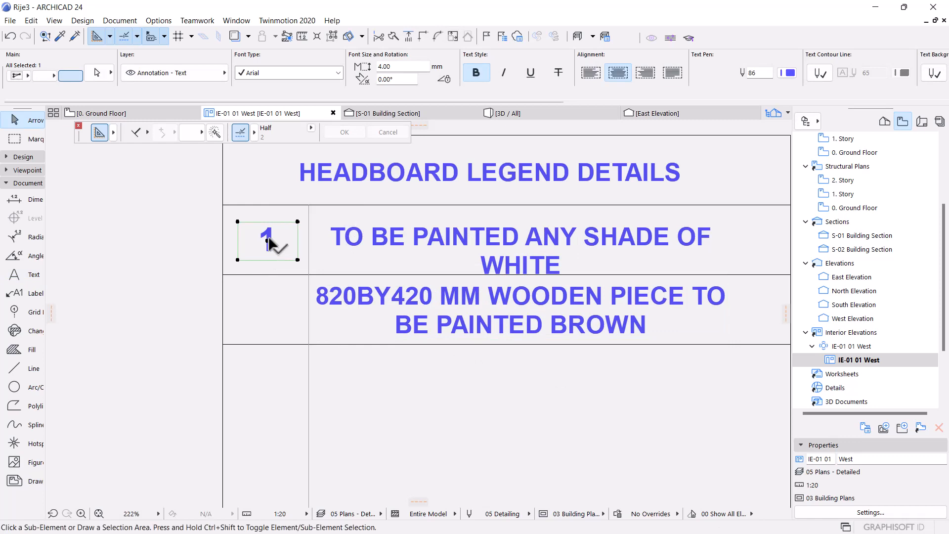
{"action": "left_click_drag", "start_coordinate": [269, 242], "coordinate": [259, 336]}
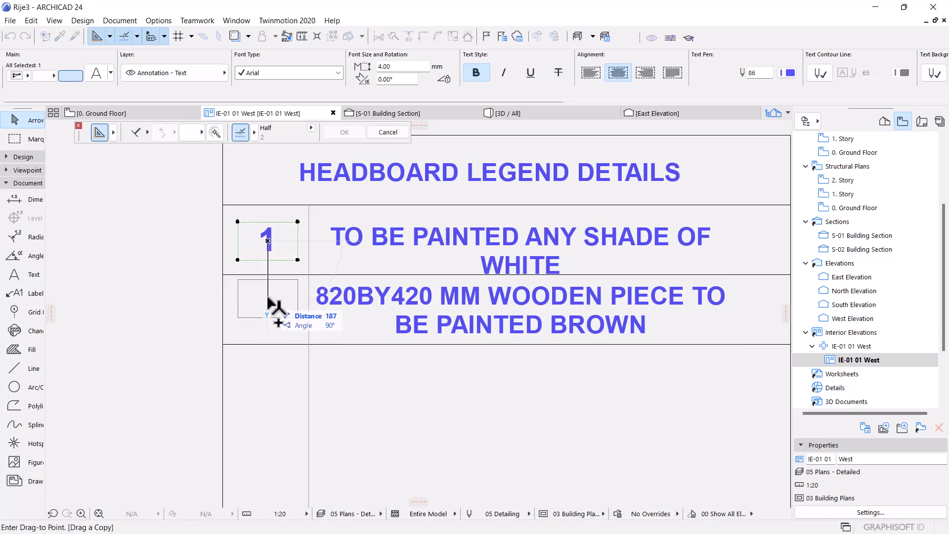
{"action": "left_click", "coordinate": [268, 309]}
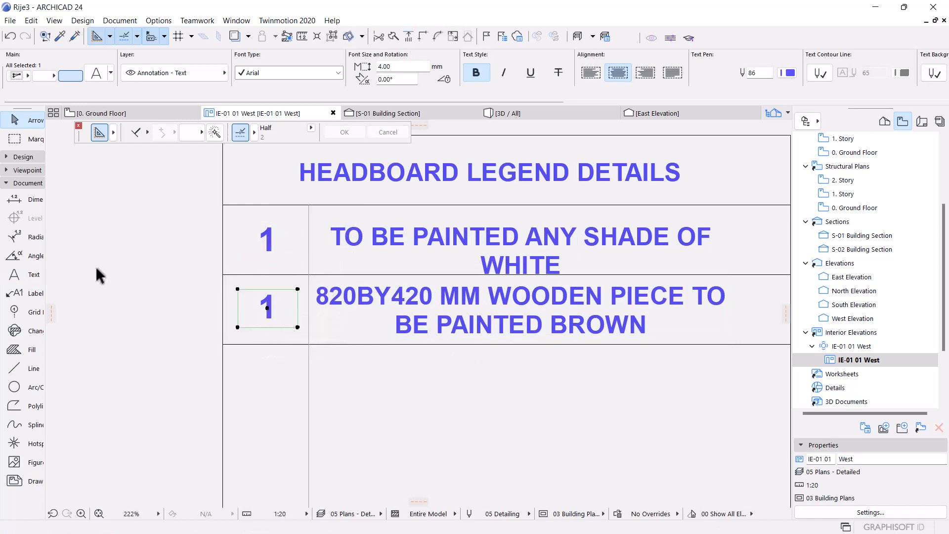
Step: Replace the copied number in the legend's second row with 2
{"action": "left_click", "coordinate": [28, 277]}
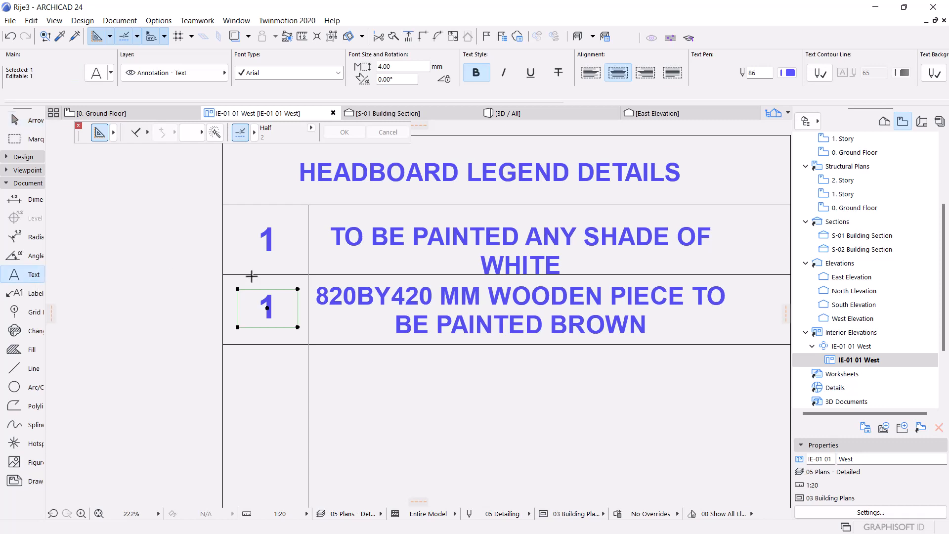
{"action": "left_click", "coordinate": [279, 304]}
{"action": "double_click", "coordinate": [264, 307]}
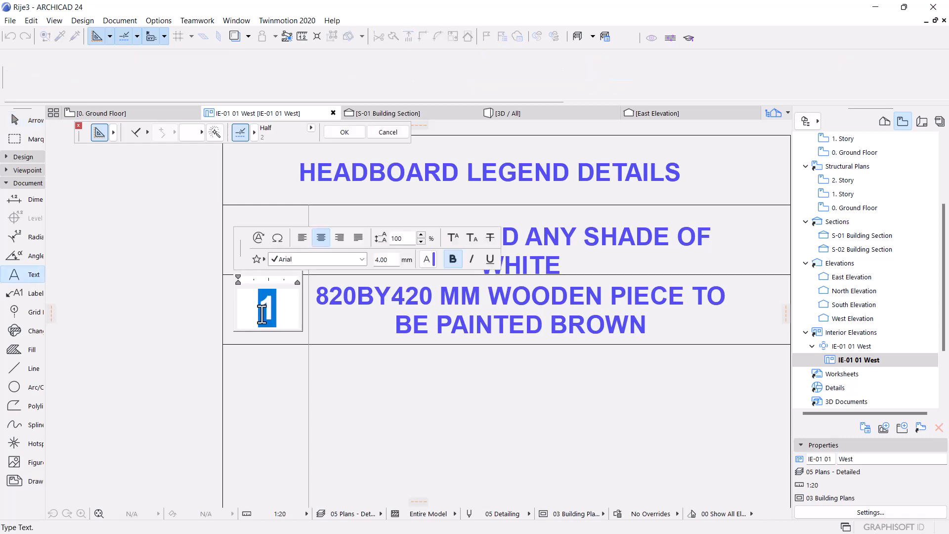
{"action": "type", "text": "2"}
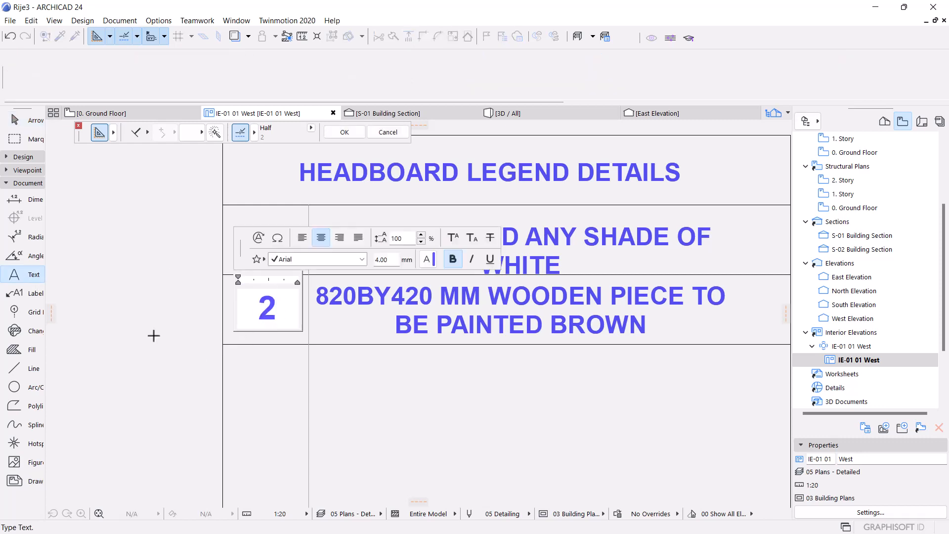
{"action": "left_click", "coordinate": [147, 321]}
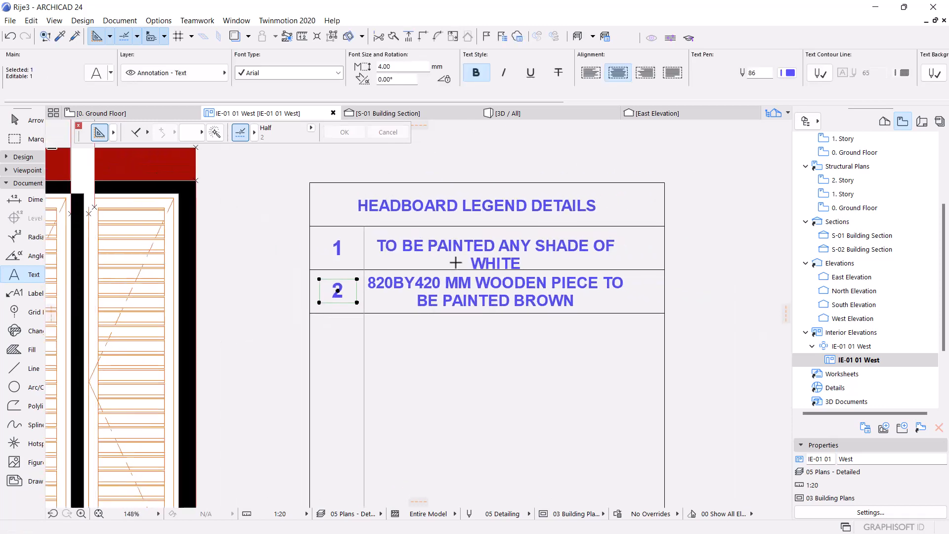
{"action": "scroll", "coordinate": [456, 263], "scroll_direction": "down", "scroll_amount": 3}
{"action": "scroll", "coordinate": [566, 292], "scroll_direction": "down", "scroll_amount": 1}
{"action": "scroll", "coordinate": [566, 292], "scroll_direction": "down", "scroll_amount": 1}
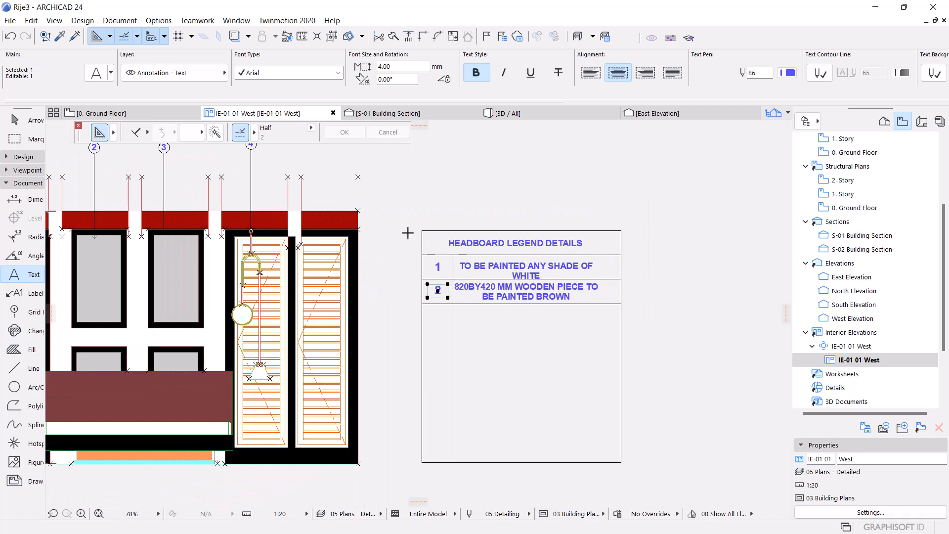
{"action": "key", "text": "Escape"}
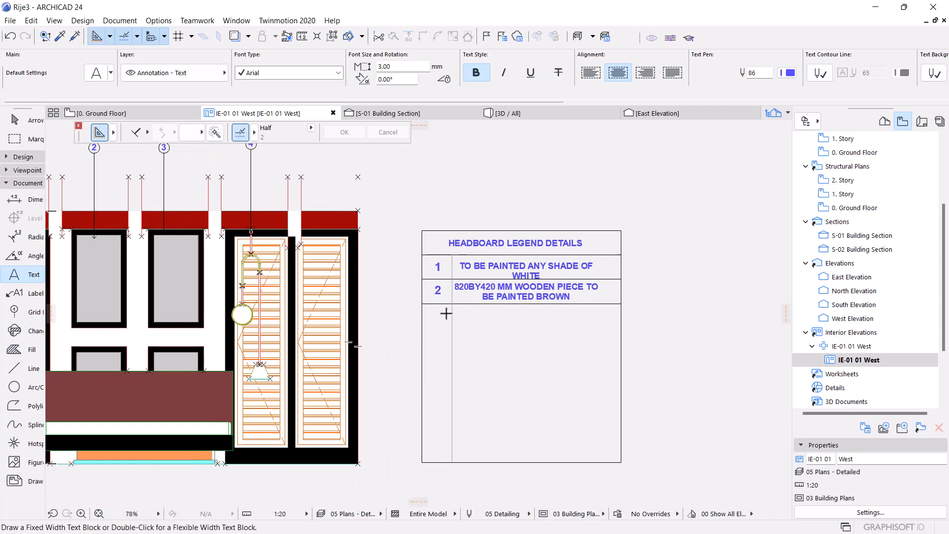
Step: Dismiss the low-battery notice and open the A3 Landscape master layout
{"action": "scroll", "coordinate": [559, 241], "scroll_direction": "down", "scroll_amount": 2}
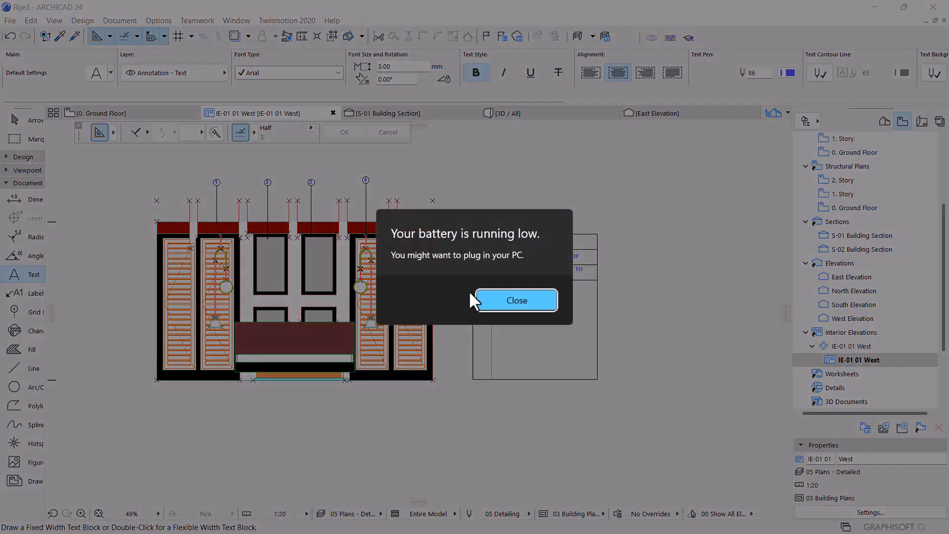
{"action": "left_click", "coordinate": [503, 295]}
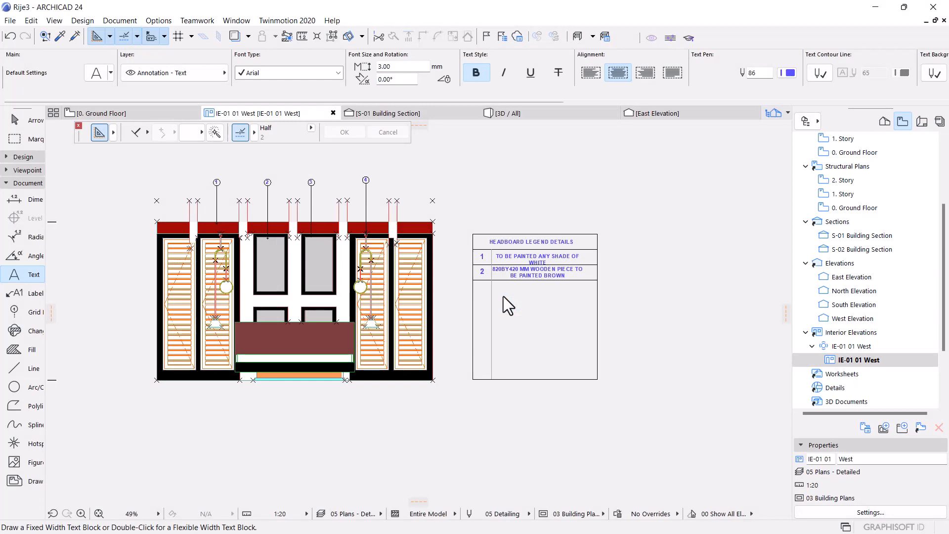
{"action": "left_click", "coordinate": [922, 125]}
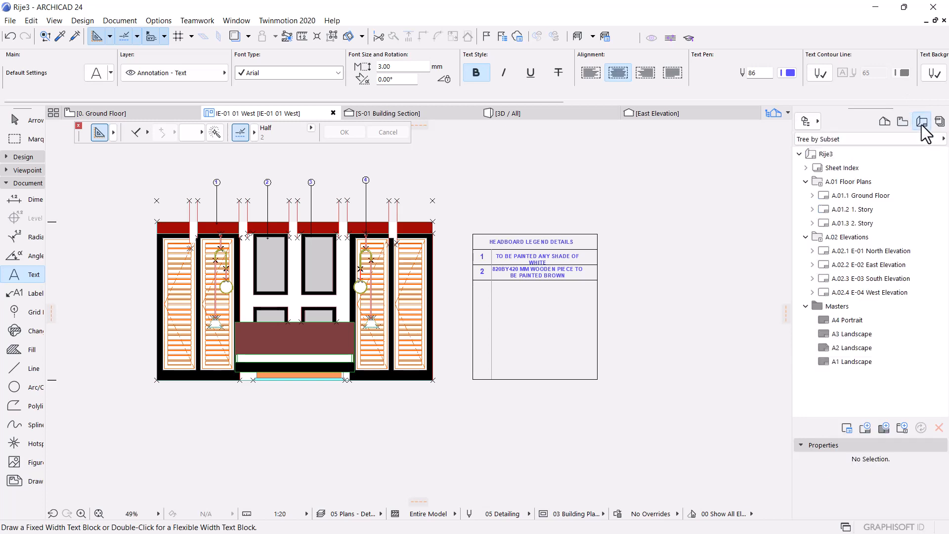
{"action": "double_click", "coordinate": [859, 334]}
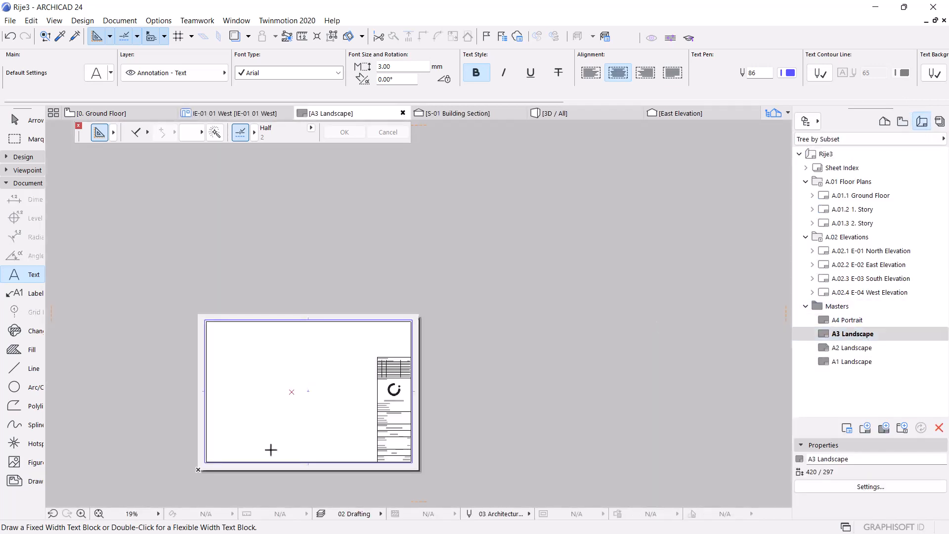
{"action": "scroll", "coordinate": [272, 452], "scroll_direction": "up", "scroll_amount": 2}
{"action": "scroll", "coordinate": [318, 259], "scroll_direction": "down", "scroll_amount": 2}
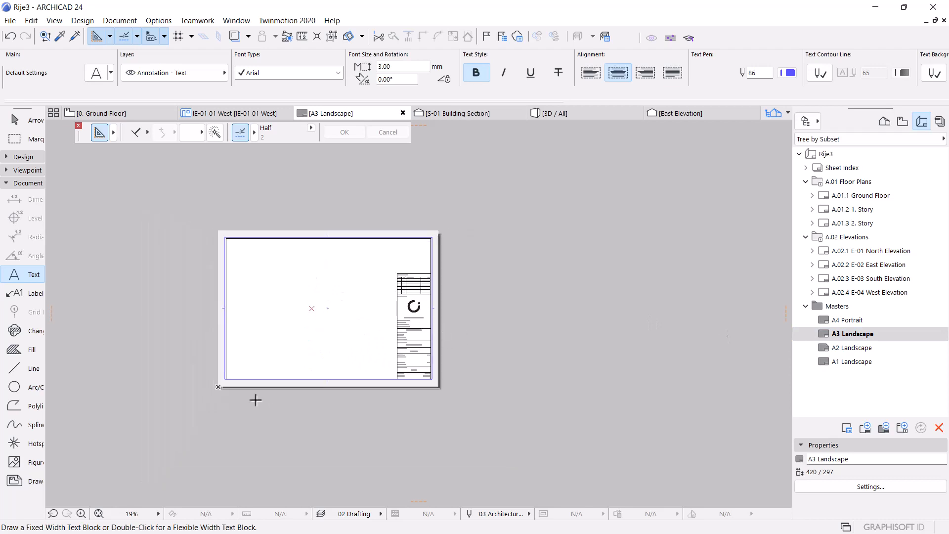
{"action": "scroll", "coordinate": [248, 340], "scroll_direction": "up", "scroll_amount": 2}
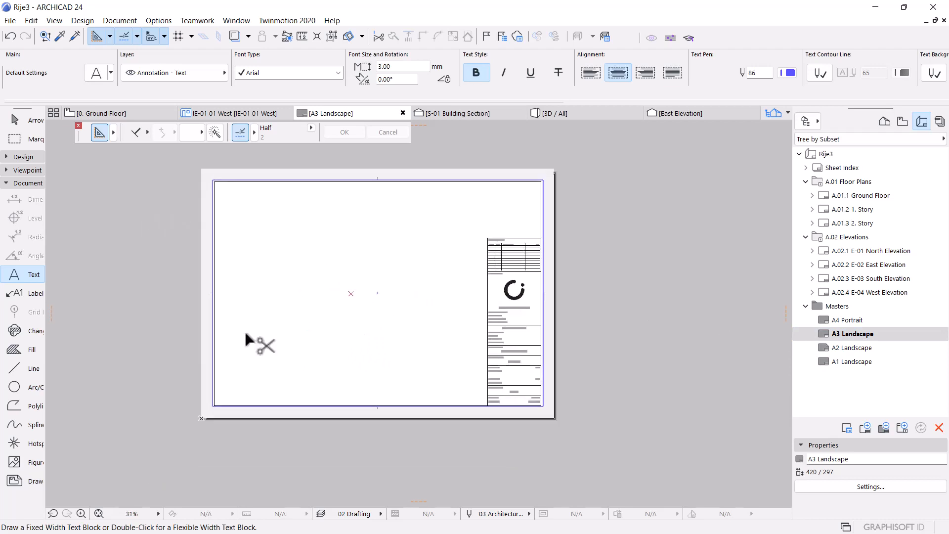
Step: Place the internal view IE-01 01 West as a drawing on the A3 Landscape master layout
{"action": "right_click", "coordinate": [276, 219]}
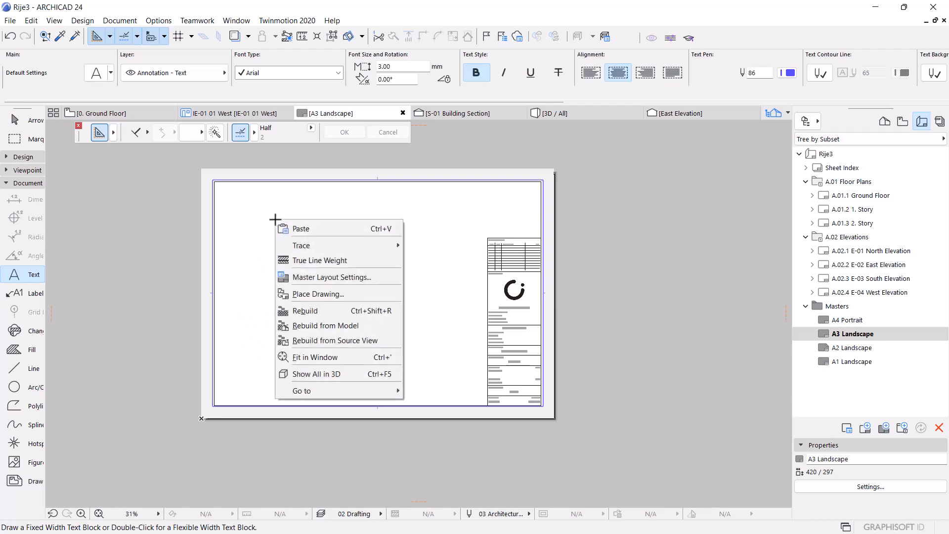
{"action": "left_click", "coordinate": [328, 293]}
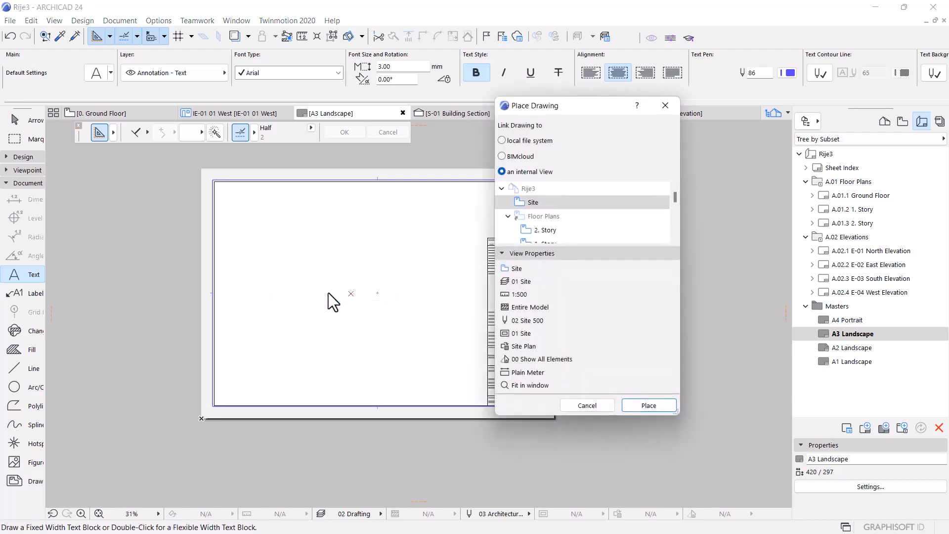
{"action": "scroll", "coordinate": [677, 236], "scroll_direction": "down", "scroll_amount": 5}
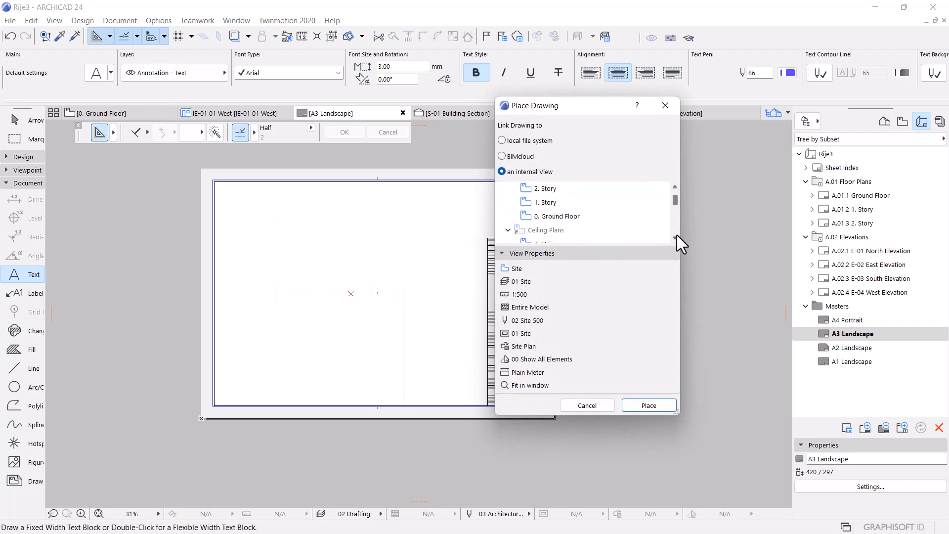
{"action": "scroll", "coordinate": [677, 236], "scroll_direction": "down", "scroll_amount": 5}
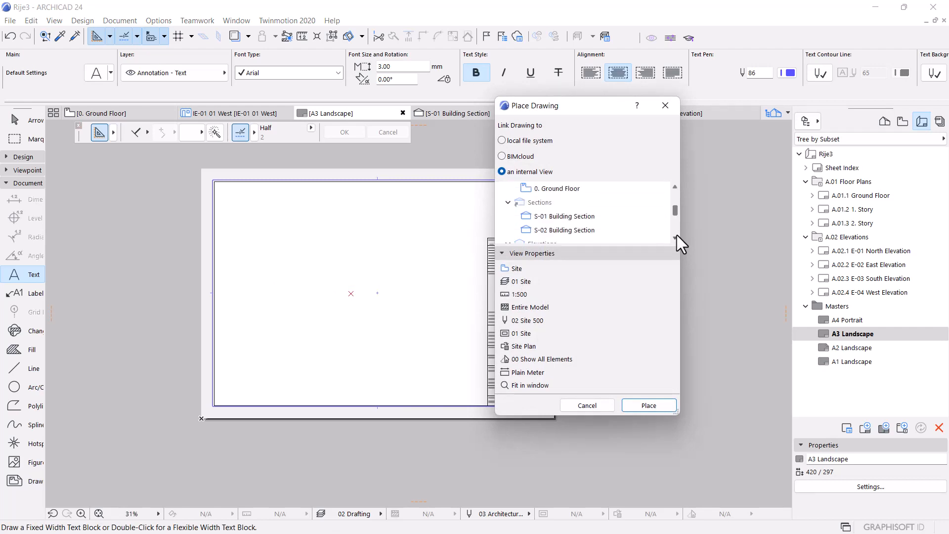
{"action": "scroll", "coordinate": [677, 236], "scroll_direction": "down", "scroll_amount": 2}
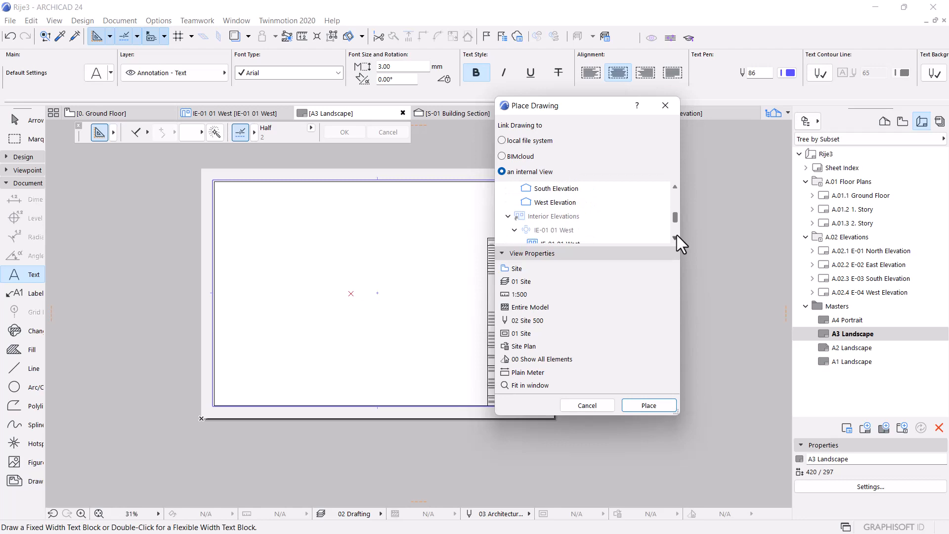
{"action": "scroll", "coordinate": [677, 235], "scroll_direction": "down", "scroll_amount": 1}
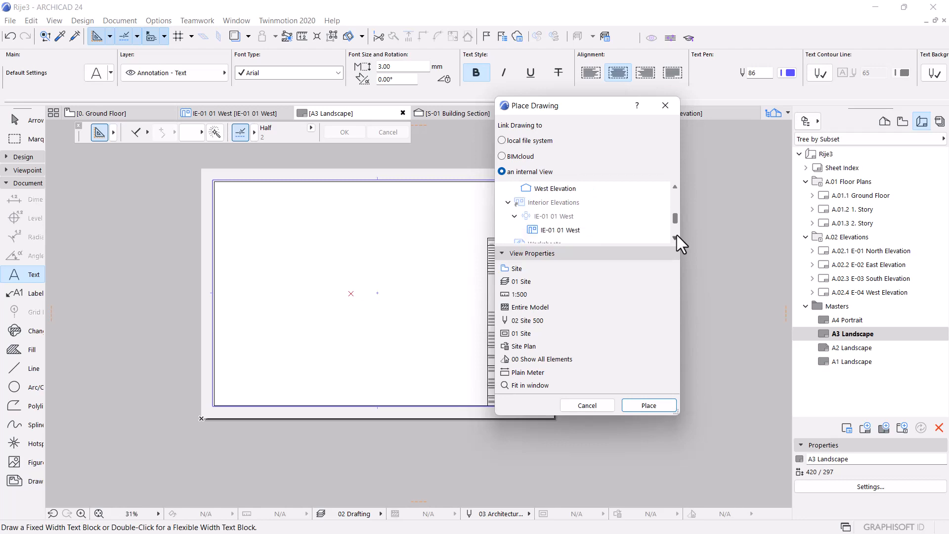
{"action": "left_click", "coordinate": [572, 236]}
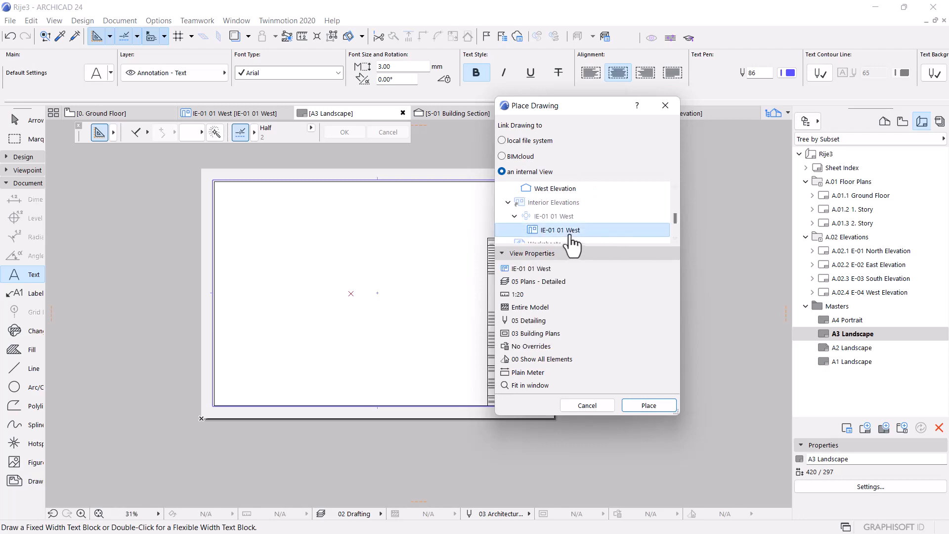
{"action": "left_click", "coordinate": [649, 405]}
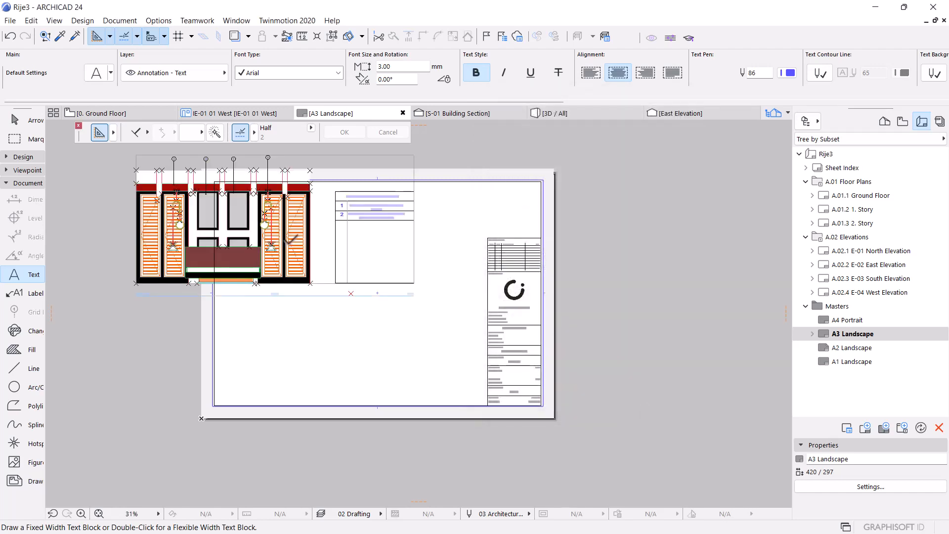
Step: Move the placed elevation drawing by its lower corner nearest the title block to just beside the title block's lower part
{"action": "left_click", "coordinate": [304, 238]}
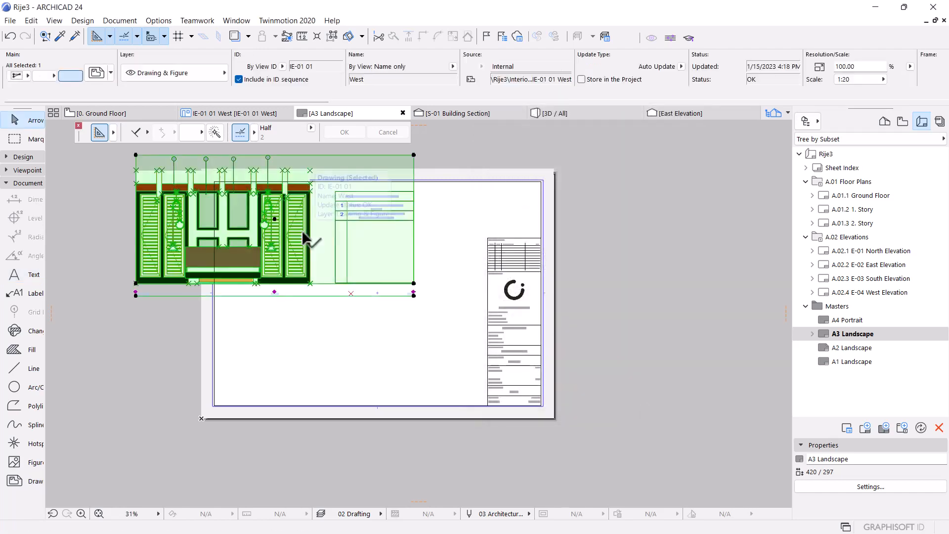
{"action": "key", "text": "ctrl+d"}
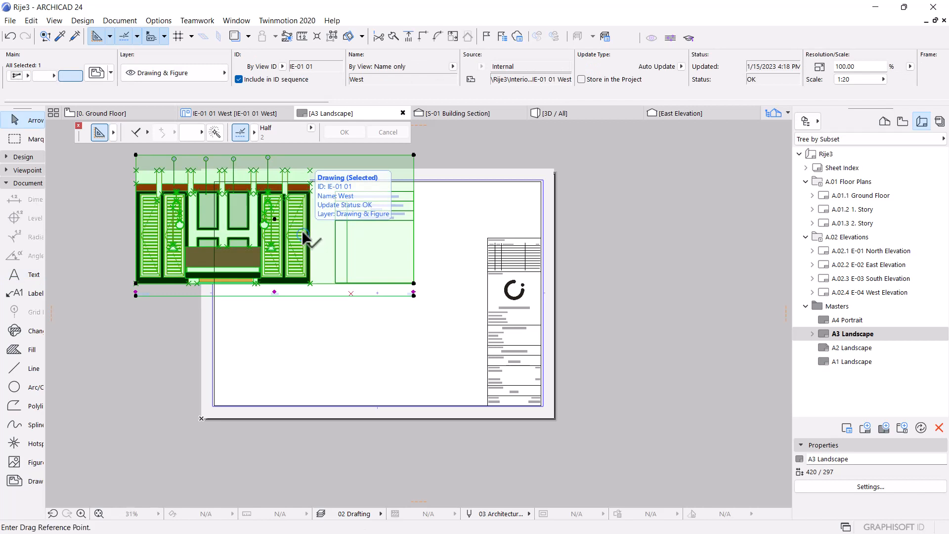
{"action": "left_click", "coordinate": [414, 295]}
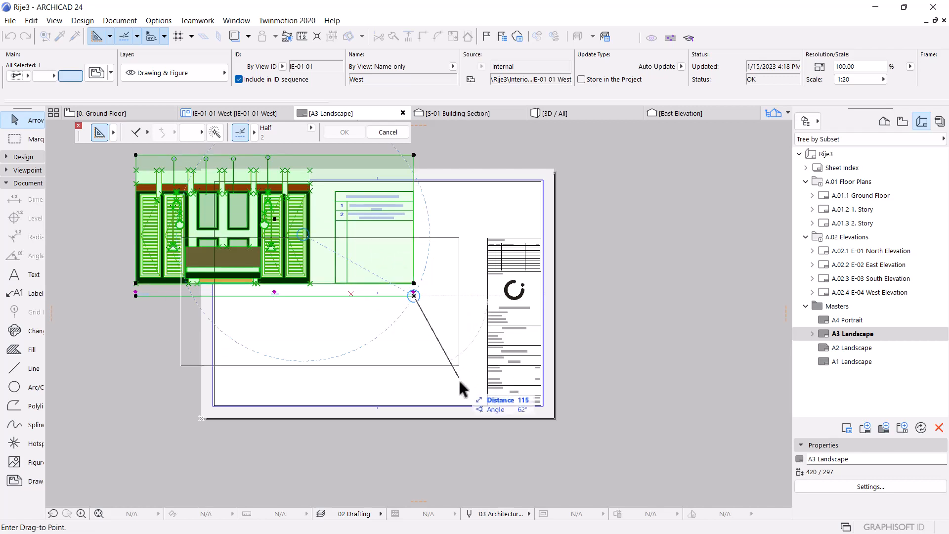
{"action": "left_click", "coordinate": [479, 396]}
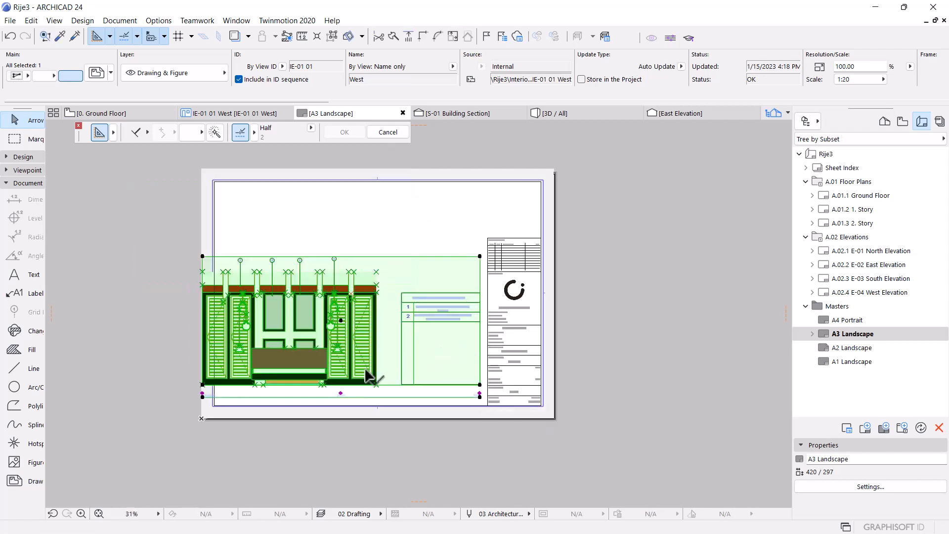
{"action": "scroll", "coordinate": [366, 371], "scroll_direction": "up", "scroll_amount": 2}
{"action": "scroll", "coordinate": [469, 383], "scroll_direction": "down", "scroll_amount": 2}
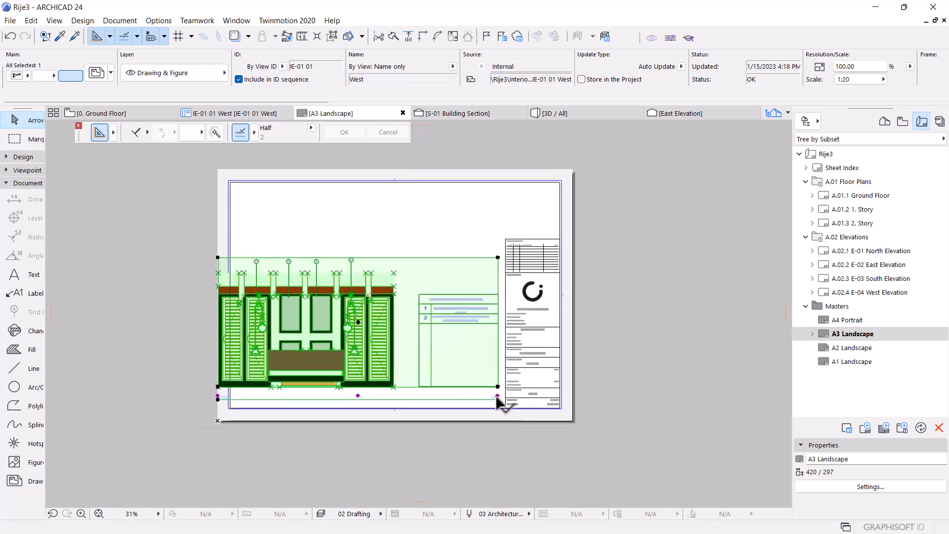
{"action": "scroll", "coordinate": [498, 398], "scroll_direction": "up", "scroll_amount": 1}
{"action": "left_click", "coordinate": [298, 192]}
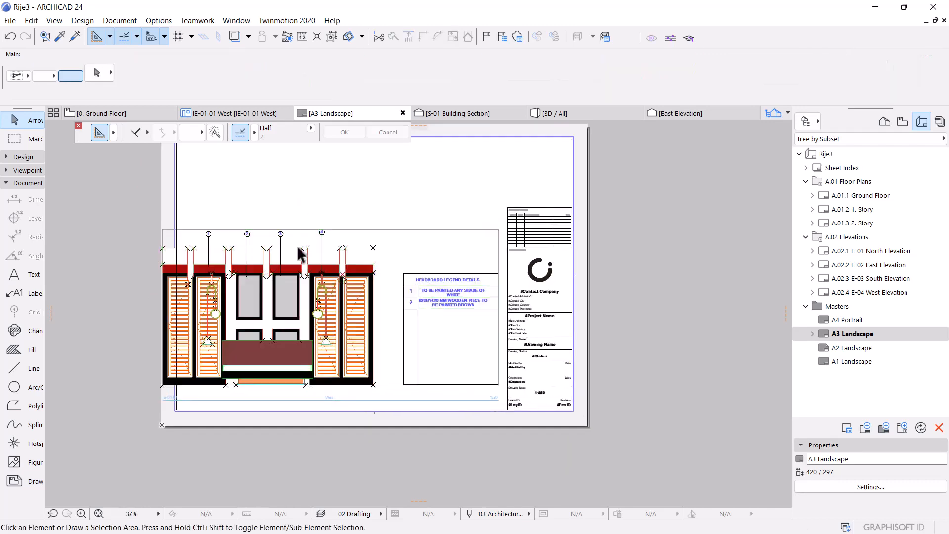
Step: Set the placed elevation drawing's scale to 1:50
{"action": "scroll", "coordinate": [186, 273], "scroll_direction": "up", "scroll_amount": 2}
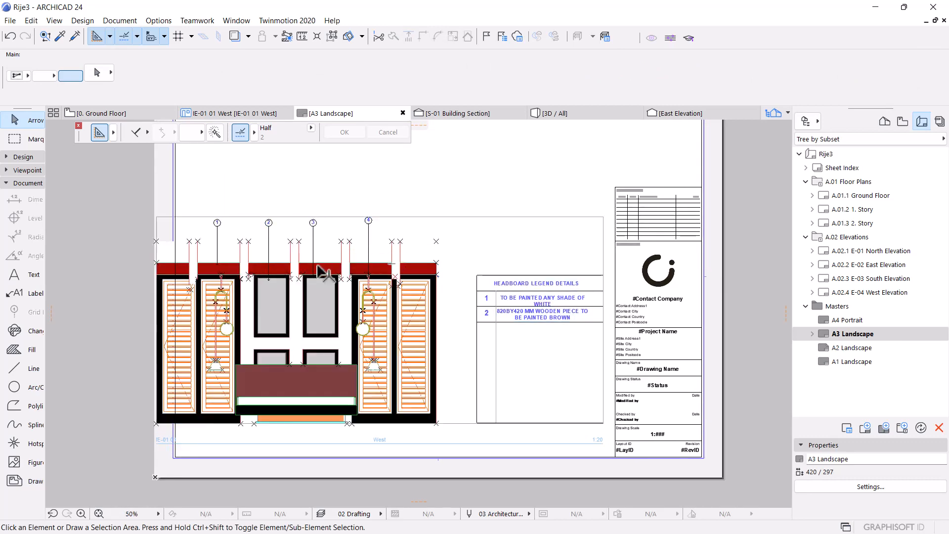
{"action": "scroll", "coordinate": [302, 281], "scroll_direction": "down", "scroll_amount": 2}
{"action": "scroll", "coordinate": [303, 282], "scroll_direction": "down", "scroll_amount": 1}
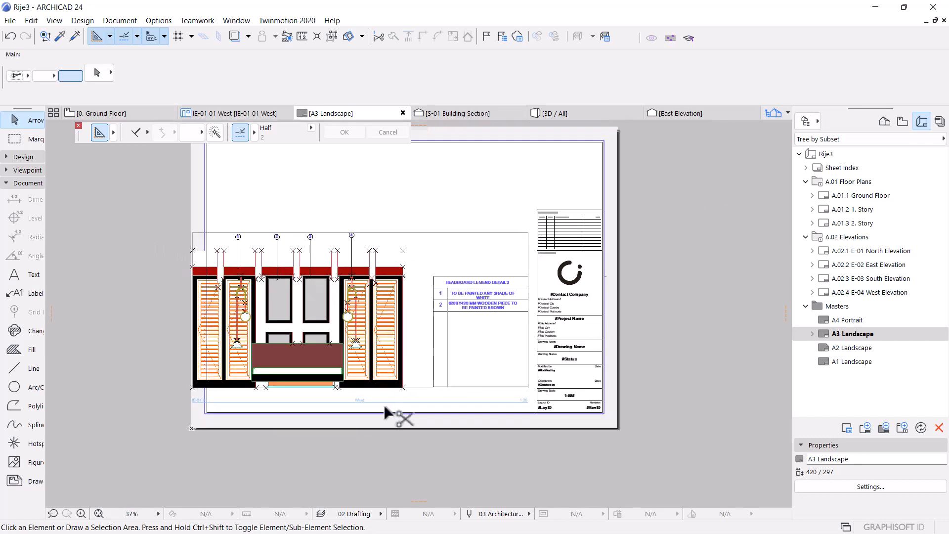
{"action": "left_click", "coordinate": [422, 236]}
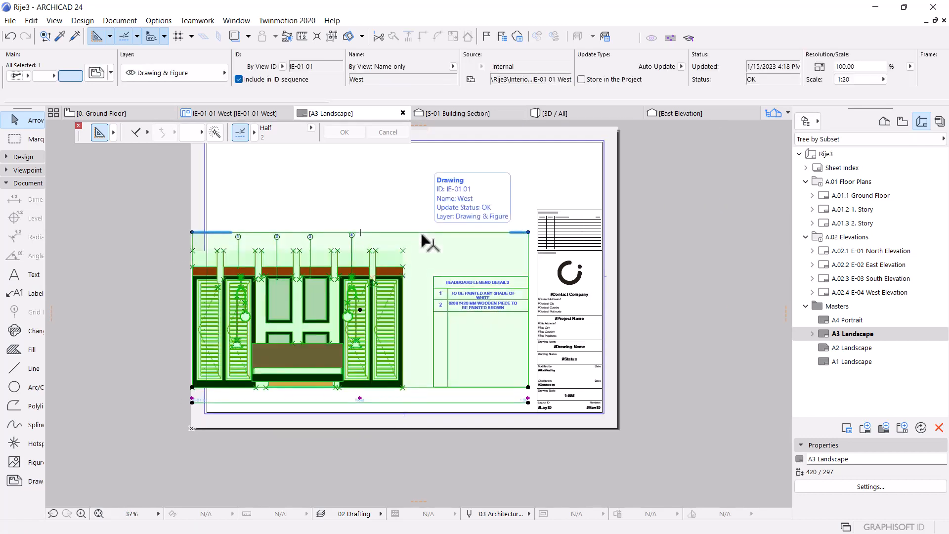
{"action": "double_click", "coordinate": [426, 242]}
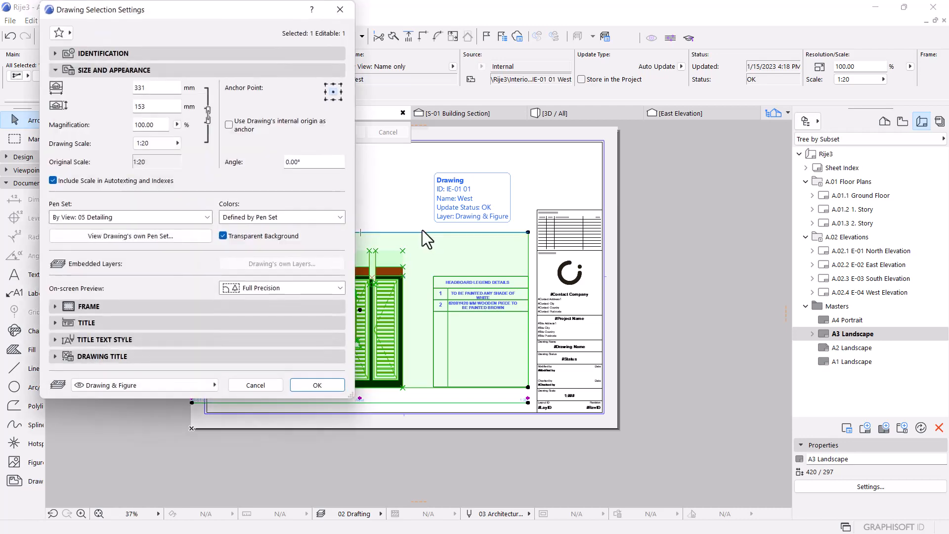
{"action": "left_click", "coordinate": [170, 141]}
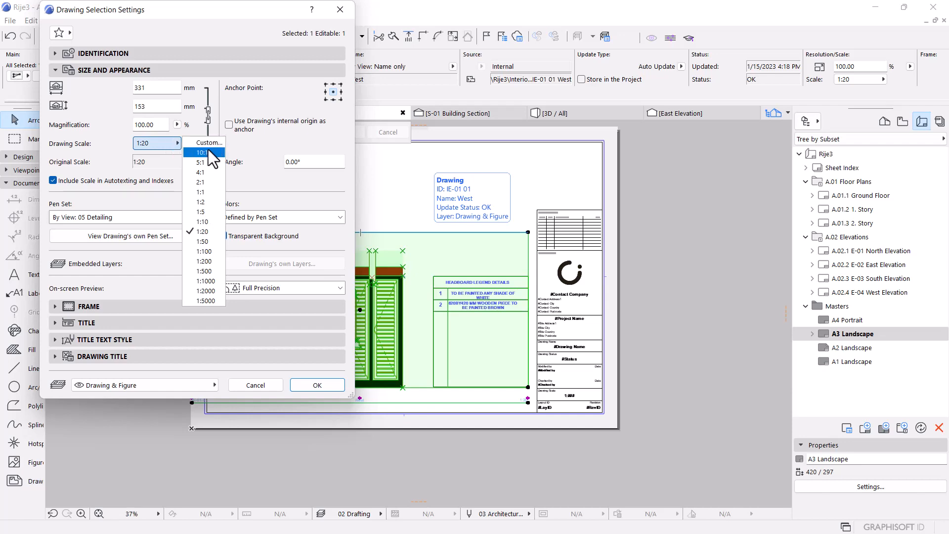
{"action": "left_click", "coordinate": [209, 242]}
{"action": "left_click", "coordinate": [318, 381]}
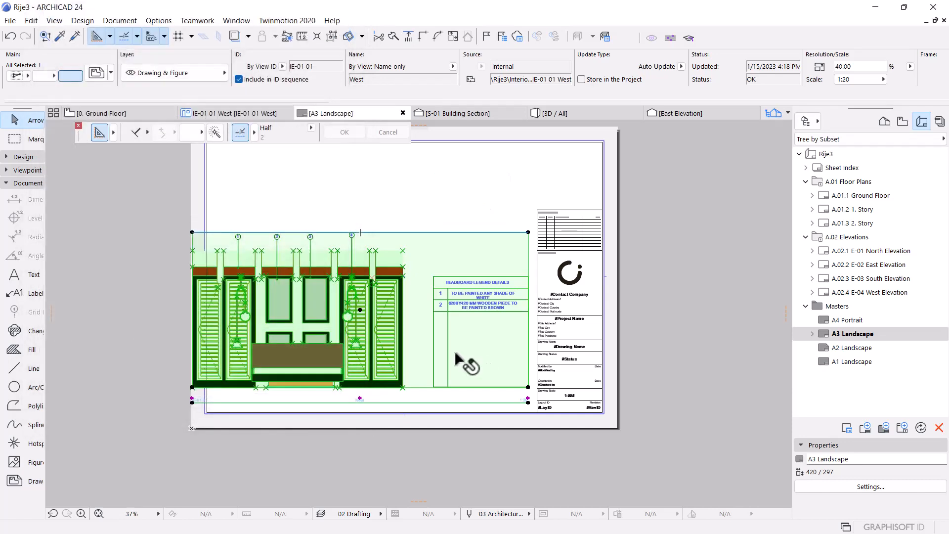
Step: Move the elevation drawing by its lower-left corner to near the lower-left corner of the sheet frame
{"action": "scroll", "coordinate": [368, 331], "scroll_direction": "up", "scroll_amount": 1}
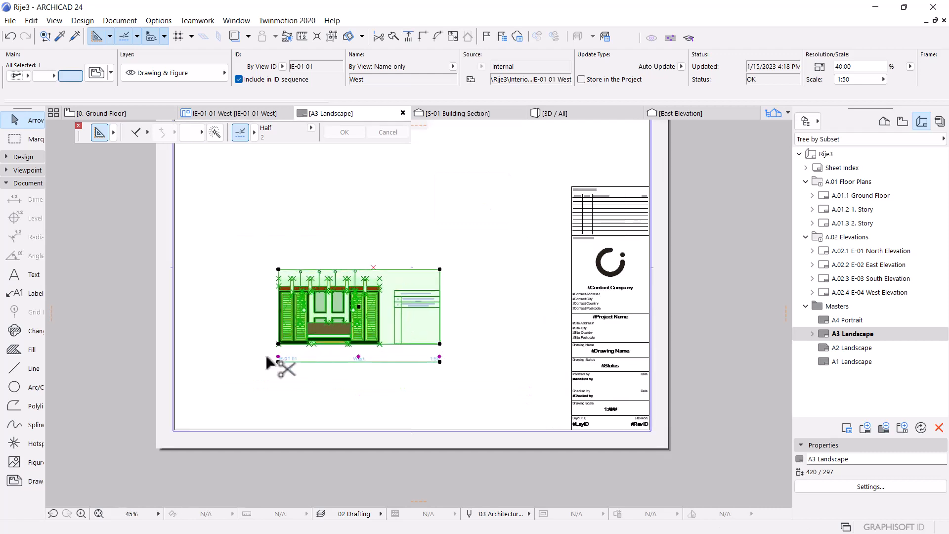
{"action": "key", "text": "ctrl+d"}
{"action": "left_click", "coordinate": [278, 361]}
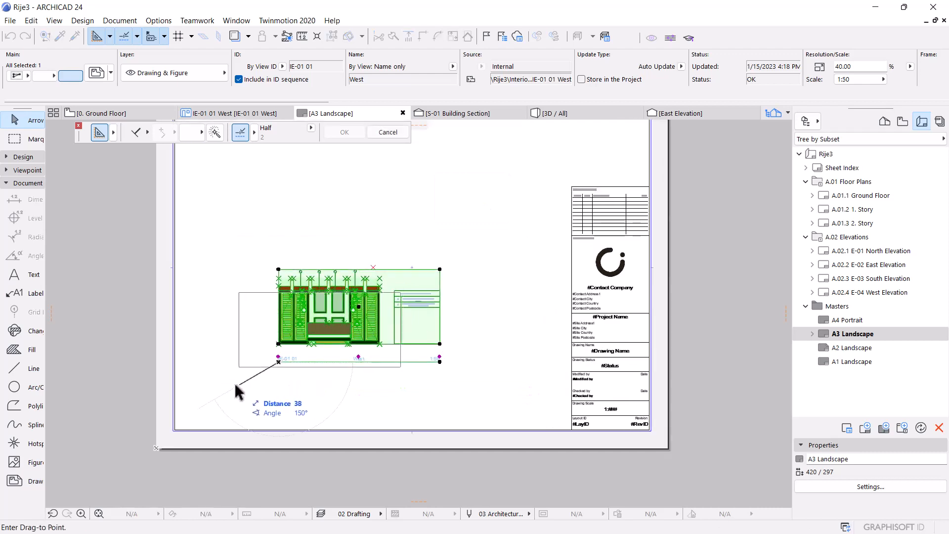
{"action": "left_click", "coordinate": [210, 395]}
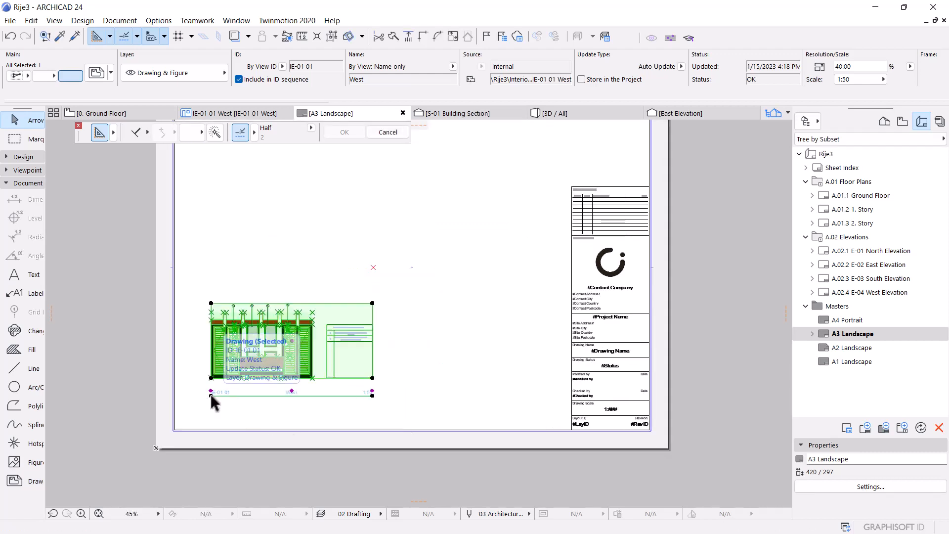
Step: Change the elevation drawing to a custom drawing scale of 1:35
{"action": "double_click", "coordinate": [209, 393]}
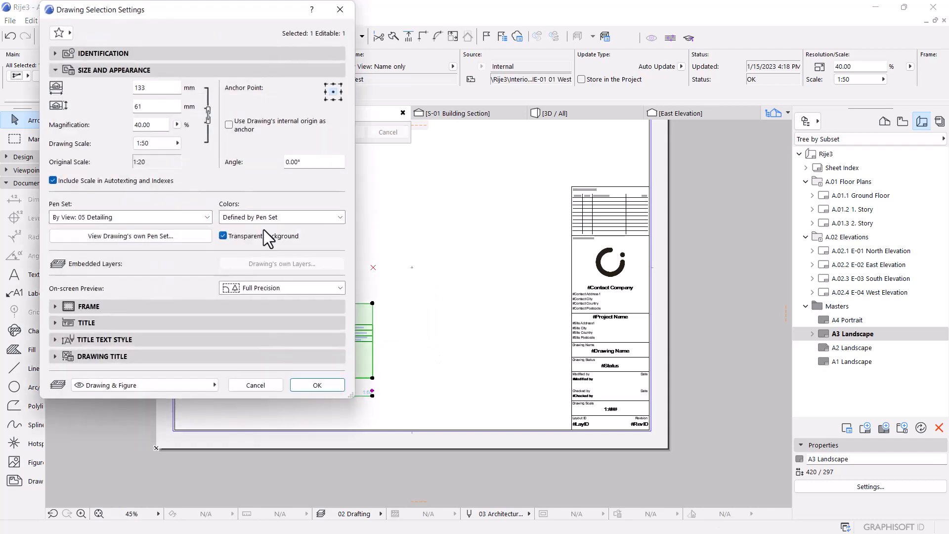
{"action": "left_click", "coordinate": [174, 143]}
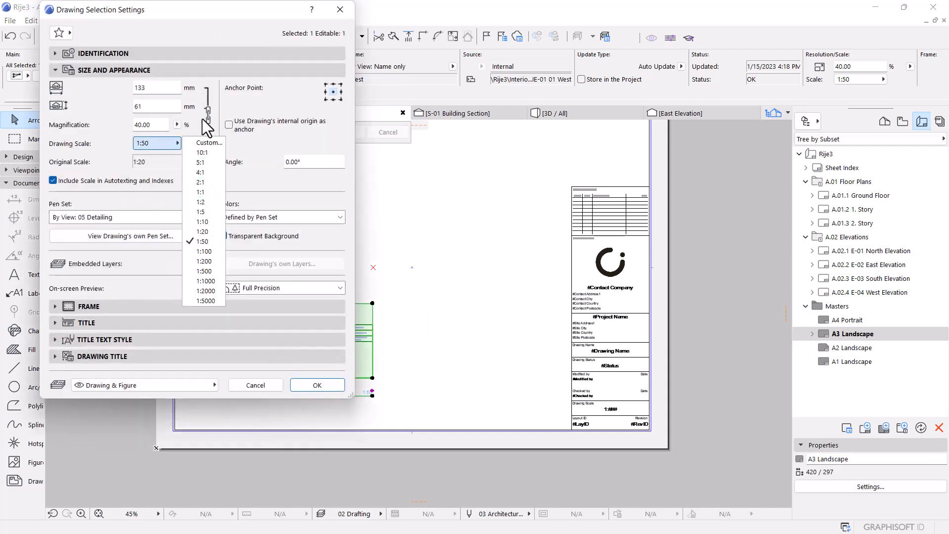
{"action": "left_click", "coordinate": [204, 143]}
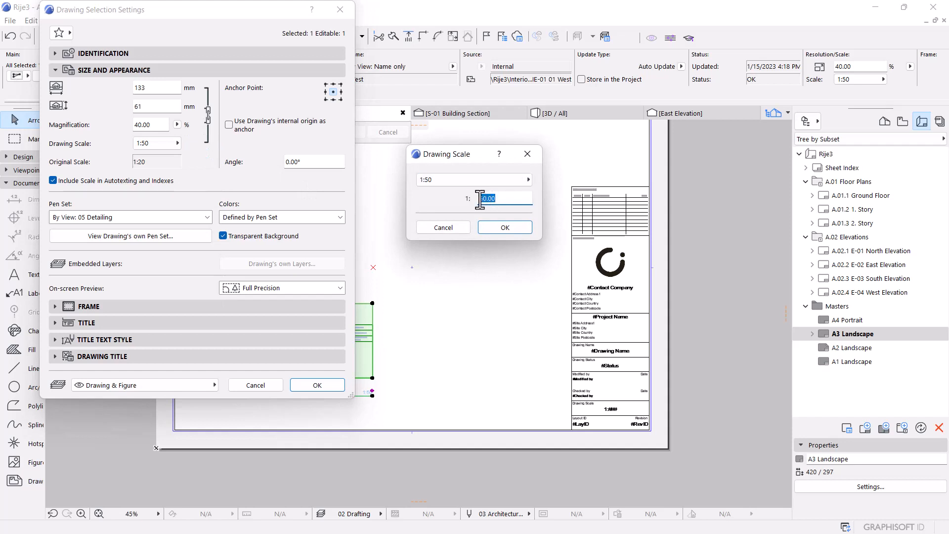
{"action": "key", "text": "BackSpace"}
{"action": "left_click", "coordinate": [505, 227]}
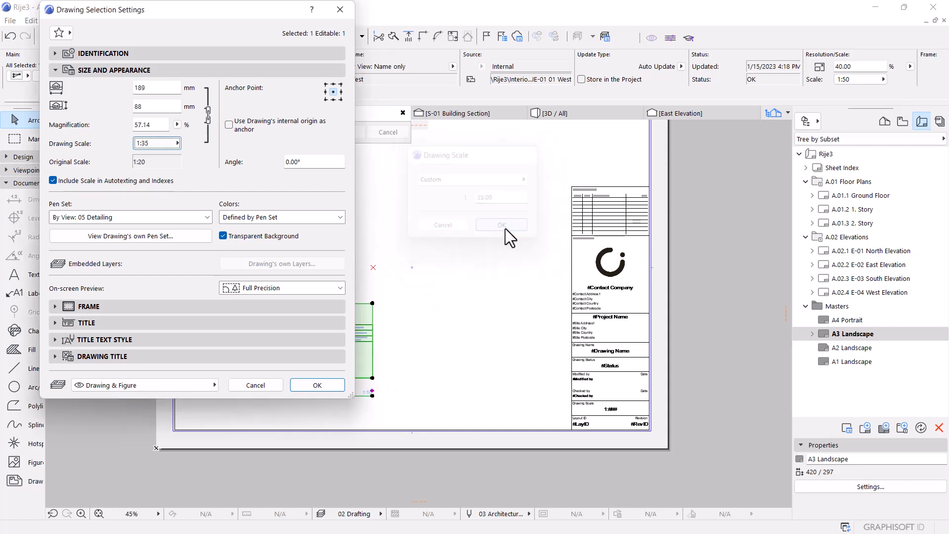
{"action": "left_click", "coordinate": [330, 384]}
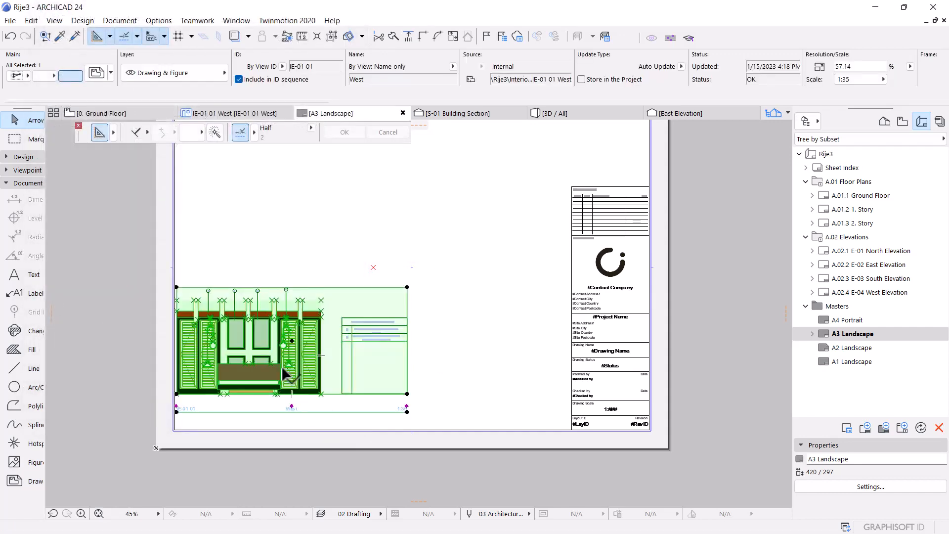
Step: Give the elevation drawing the custom drawing name HEADBOAD VIEW and deselect it
{"action": "key", "text": "ctrl+t"}
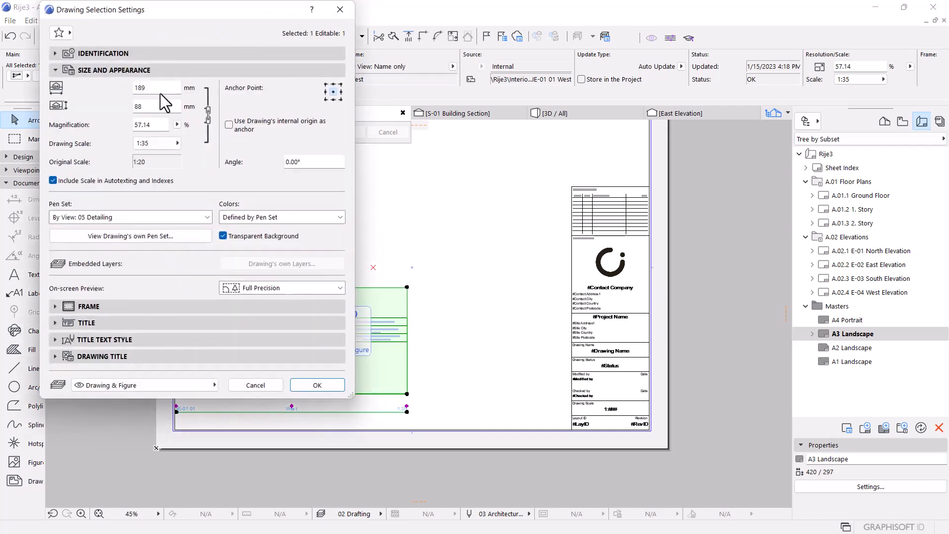
{"action": "left_click", "coordinate": [133, 57]}
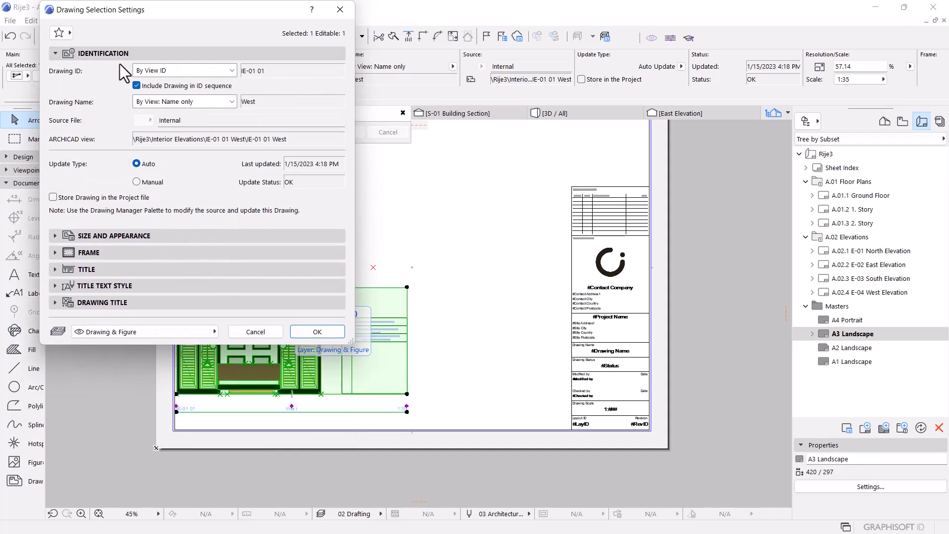
{"action": "left_click", "coordinate": [191, 101]}
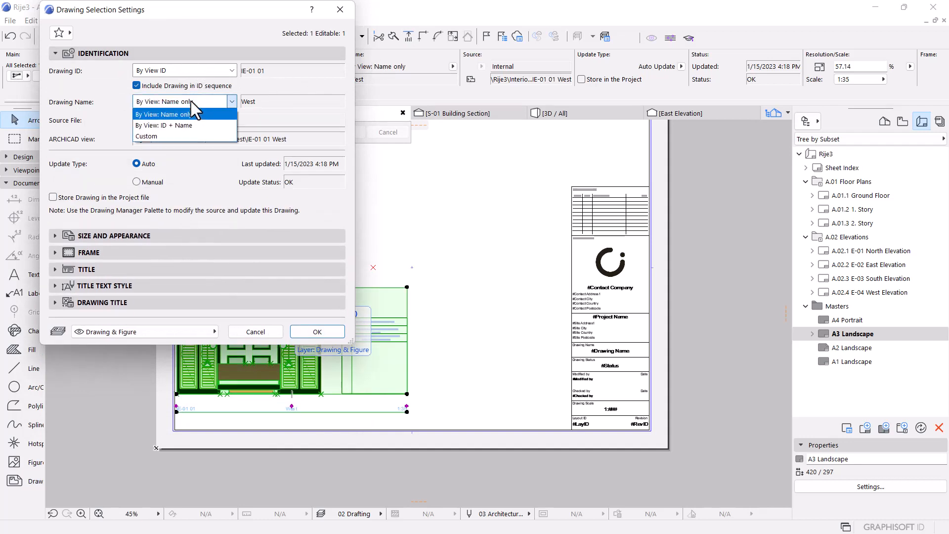
{"action": "left_click", "coordinate": [165, 136]}
{"action": "left_click", "coordinate": [253, 105]}
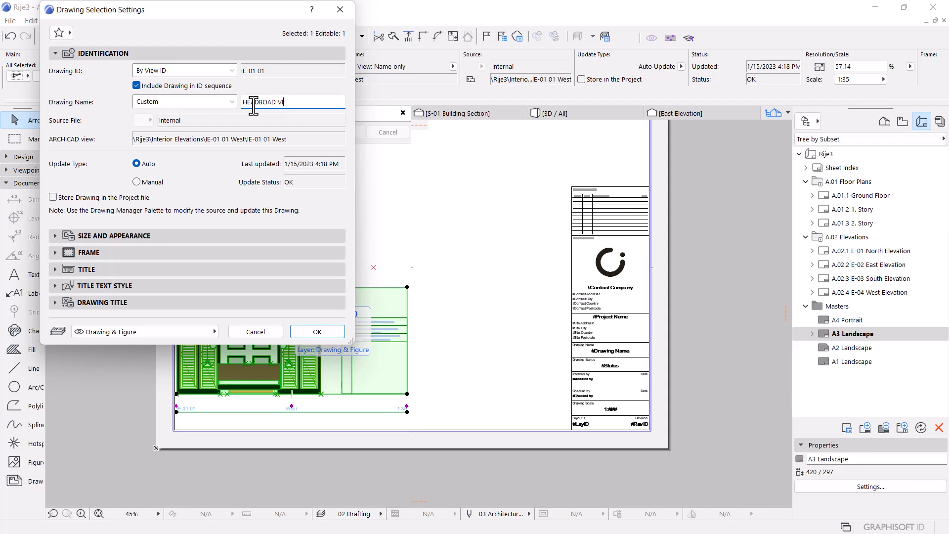
{"action": "left_click", "coordinate": [317, 331]}
{"action": "left_click", "coordinate": [388, 245]}
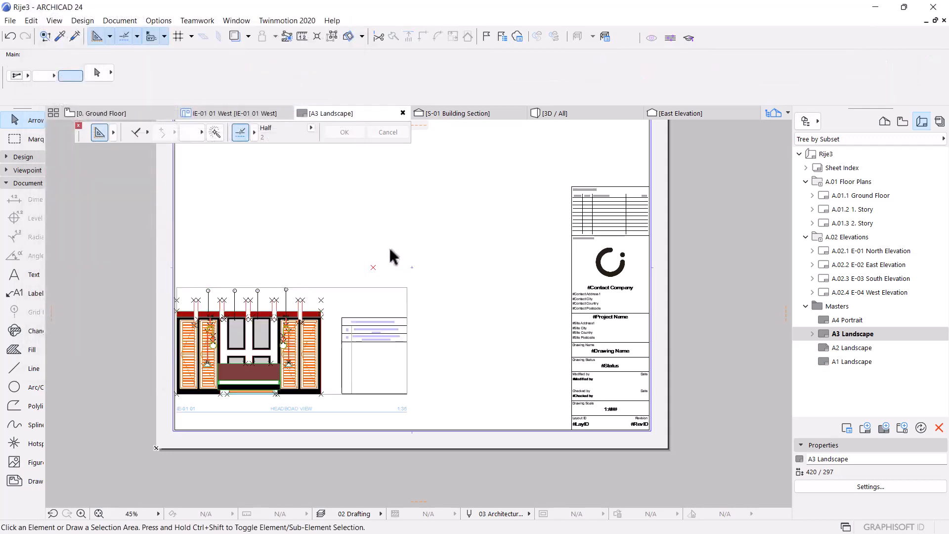
{"action": "scroll", "coordinate": [295, 422], "scroll_direction": "up", "scroll_amount": 3}
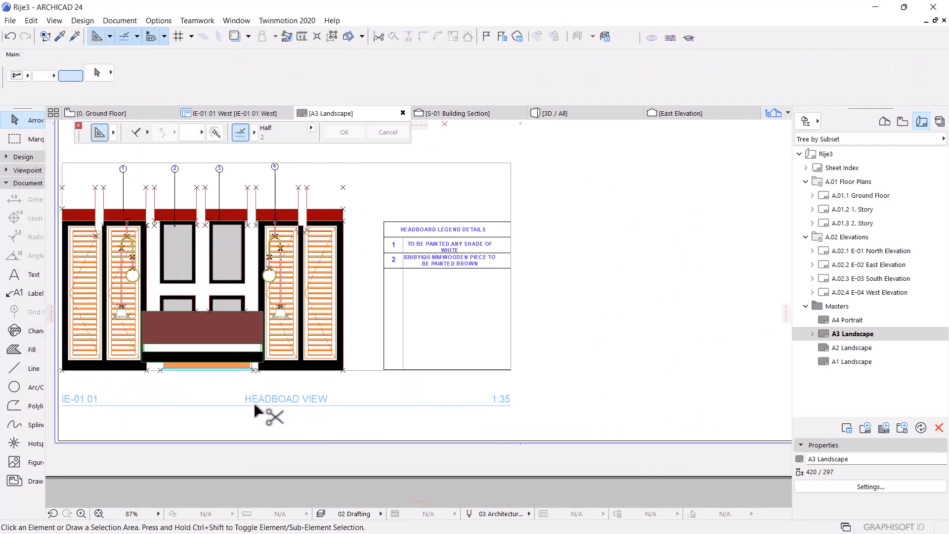
{"action": "scroll", "coordinate": [333, 440], "scroll_direction": "down", "scroll_amount": 3}
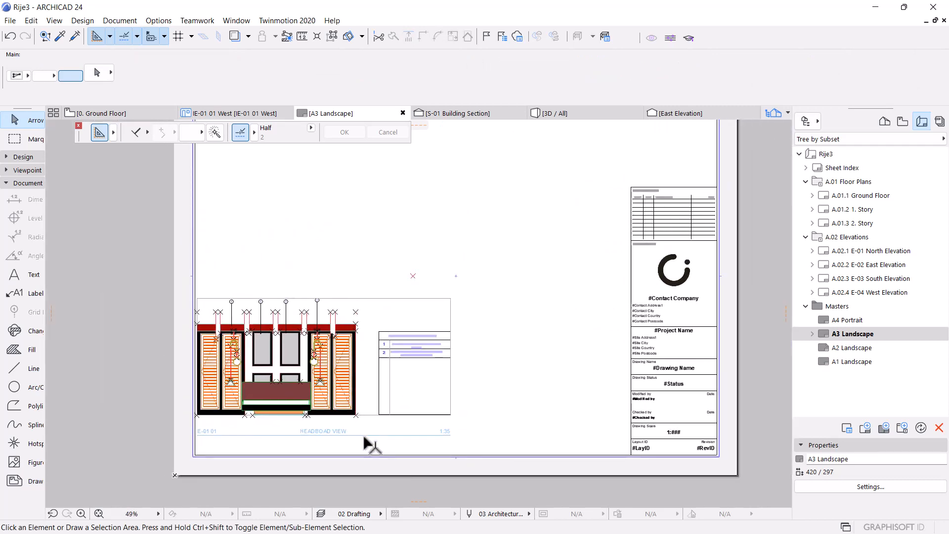
{"action": "scroll", "coordinate": [361, 437], "scroll_direction": "down", "scroll_amount": 3}
{"action": "scroll", "coordinate": [359, 364], "scroll_direction": "up", "scroll_amount": 4}
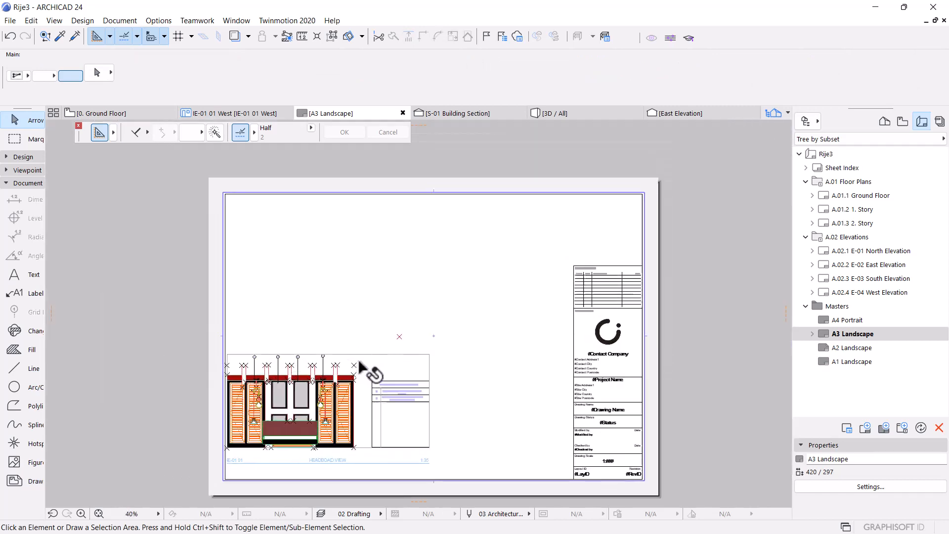
{"action": "scroll", "coordinate": [339, 317], "scroll_direction": "down", "scroll_amount": 2}
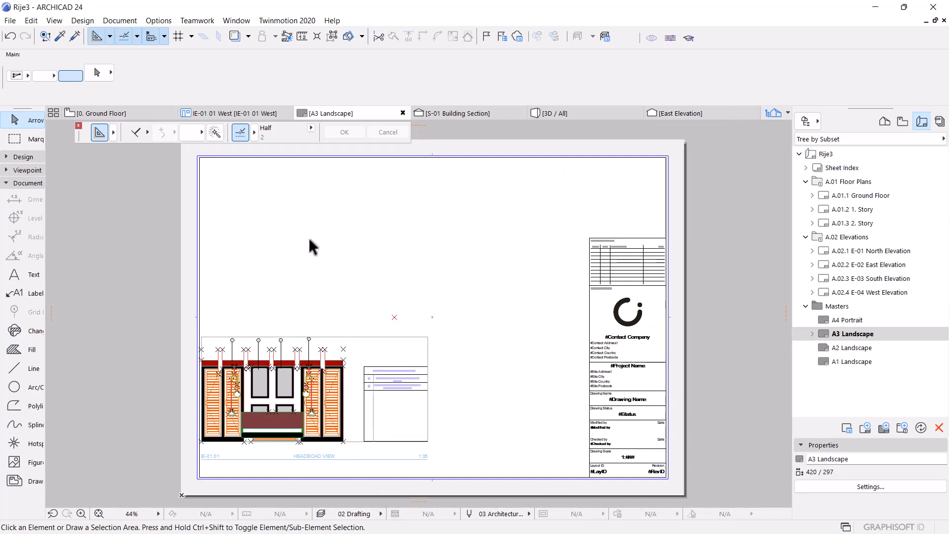
{"action": "right_click", "coordinate": [290, 224]}
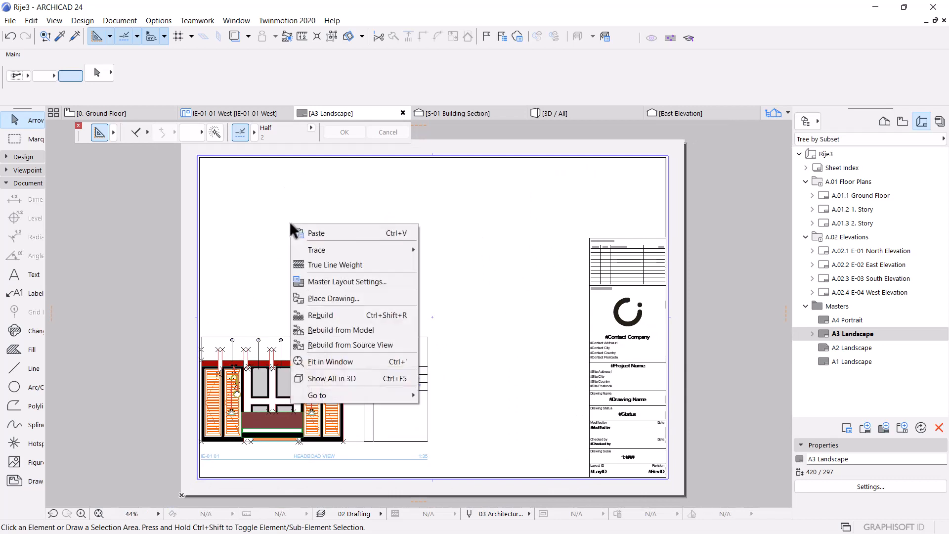
{"action": "left_click", "coordinate": [348, 298]}
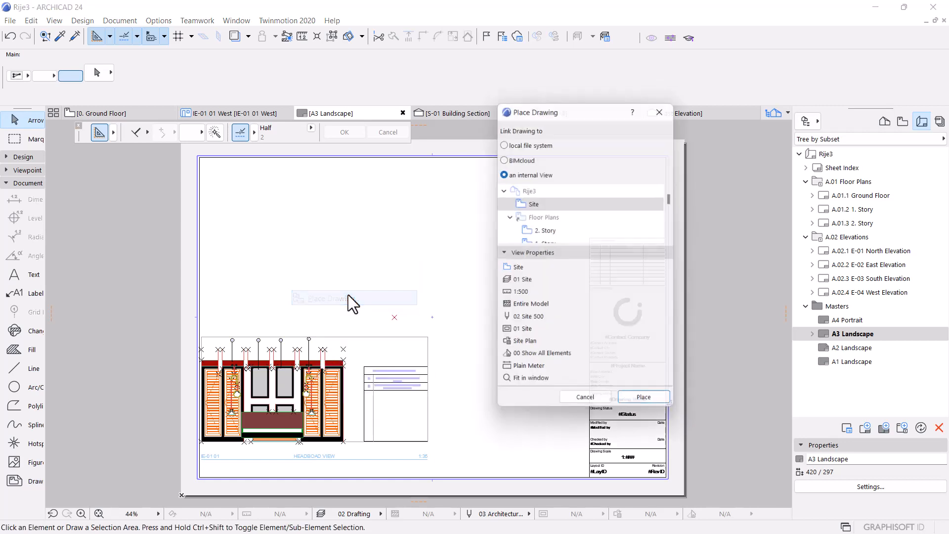
{"action": "left_click", "coordinate": [665, 112]}
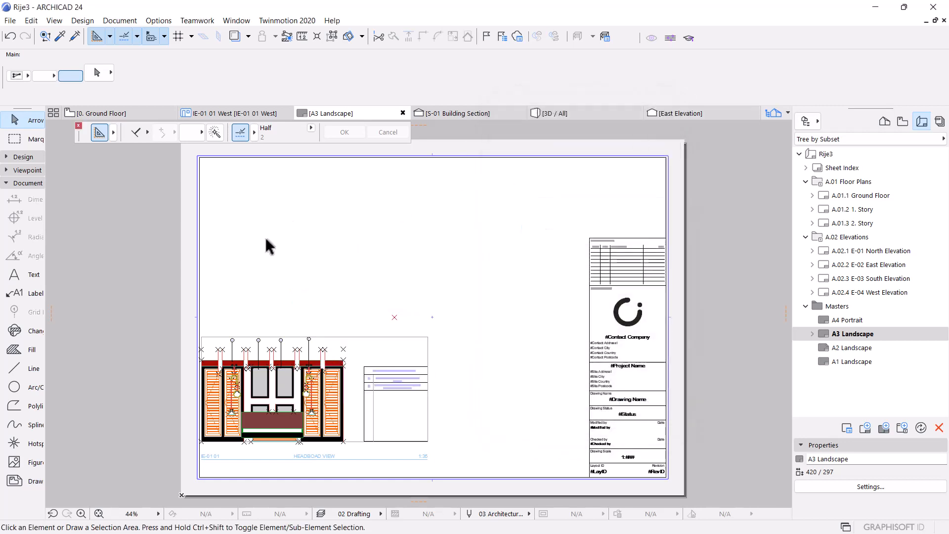
Step: Start placing a drawing on the layout, linked to the local file system, and browse for its file
{"action": "right_click", "coordinate": [340, 231]}
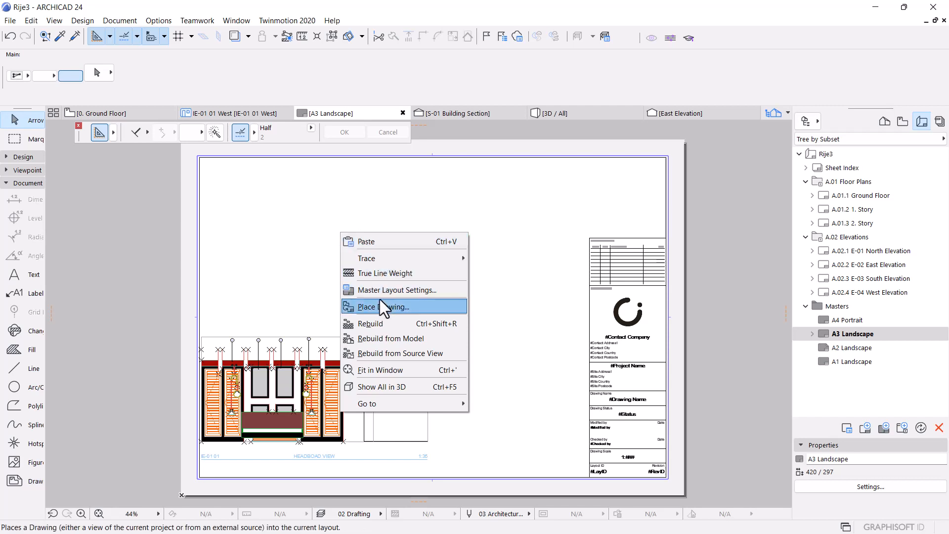
{"action": "left_click", "coordinate": [393, 305]}
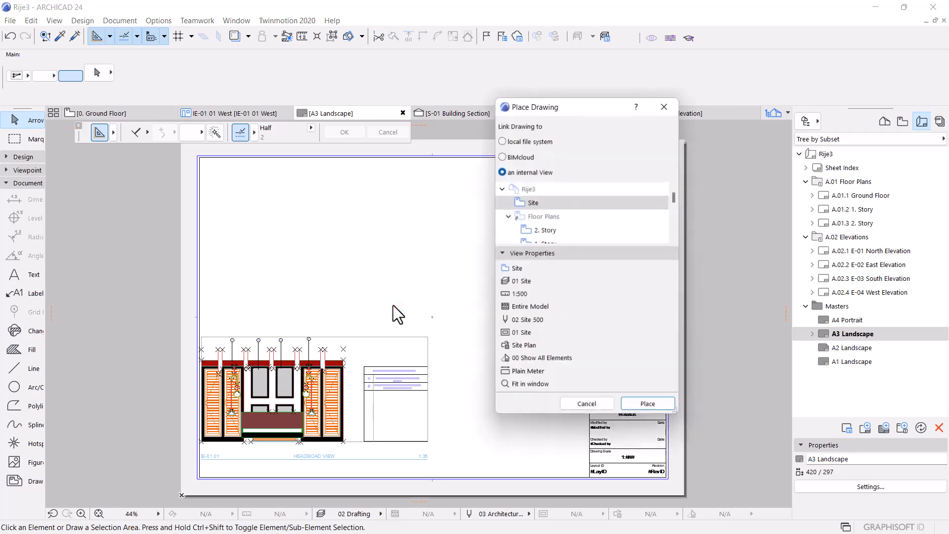
{"action": "left_click", "coordinate": [502, 141]}
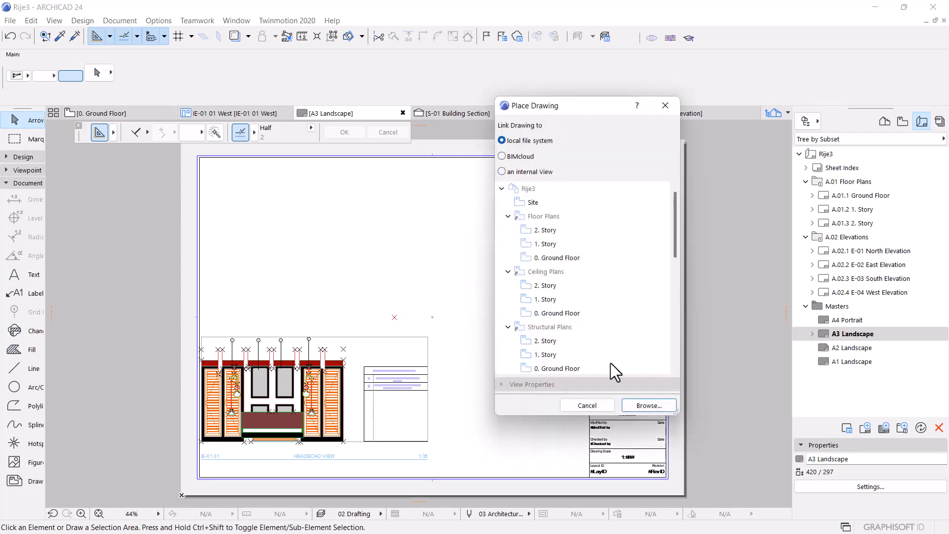
{"action": "left_click", "coordinate": [650, 407]}
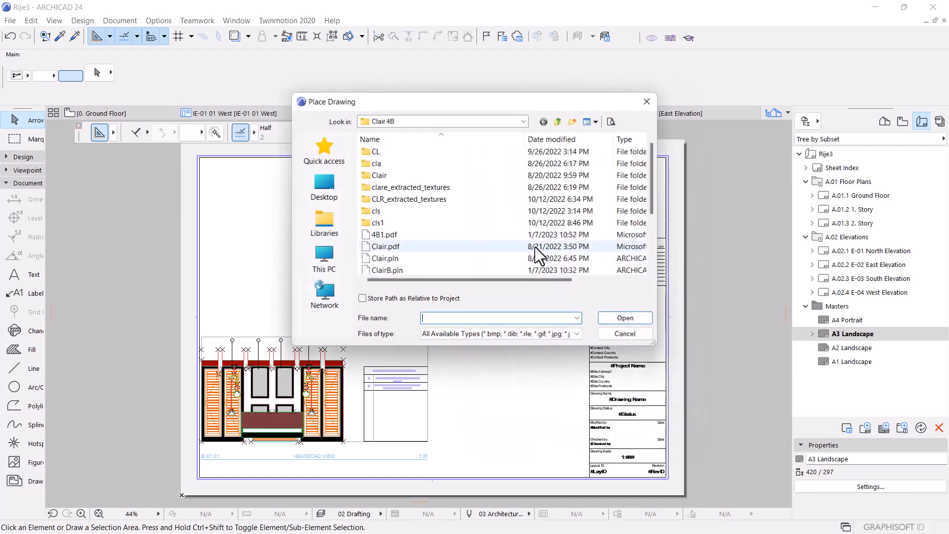
Step: Go to the FF folder inside ARCHICAD PROJECTS\Rij\New folder
{"action": "left_click", "coordinate": [557, 122]}
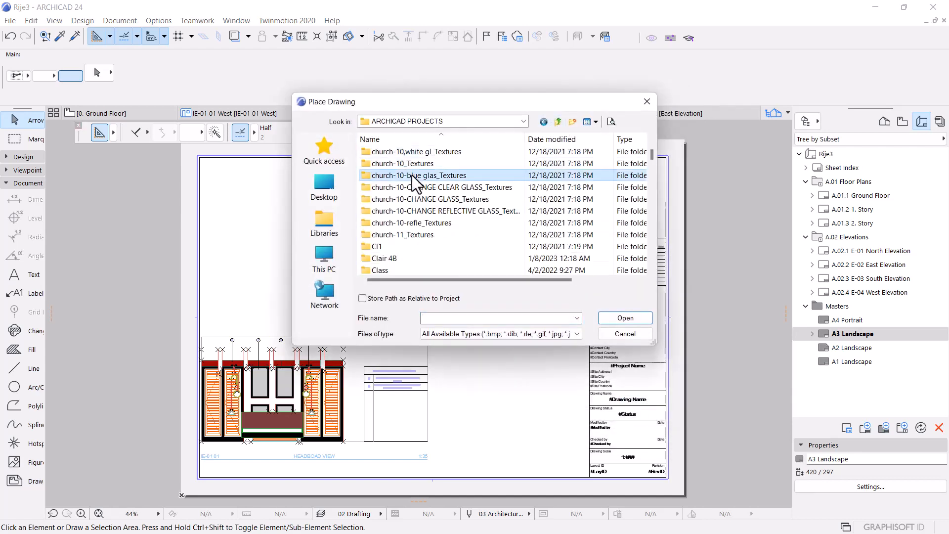
{"action": "key", "text": "r"}
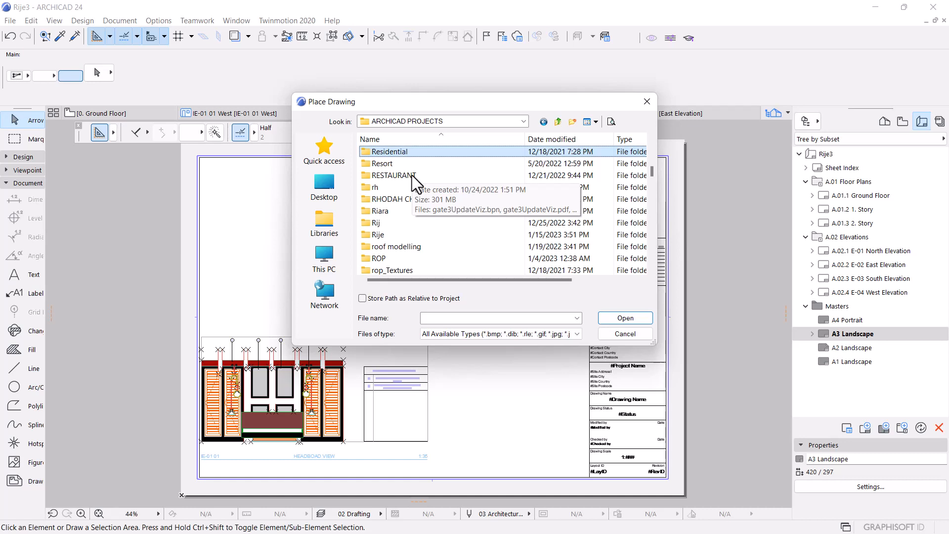
{"action": "double_click", "coordinate": [388, 240]}
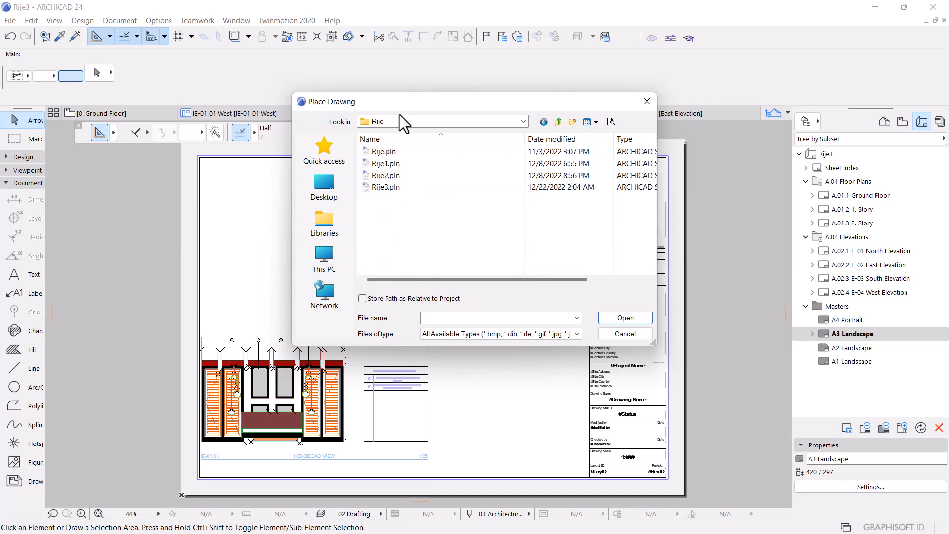
{"action": "left_click", "coordinate": [562, 123]}
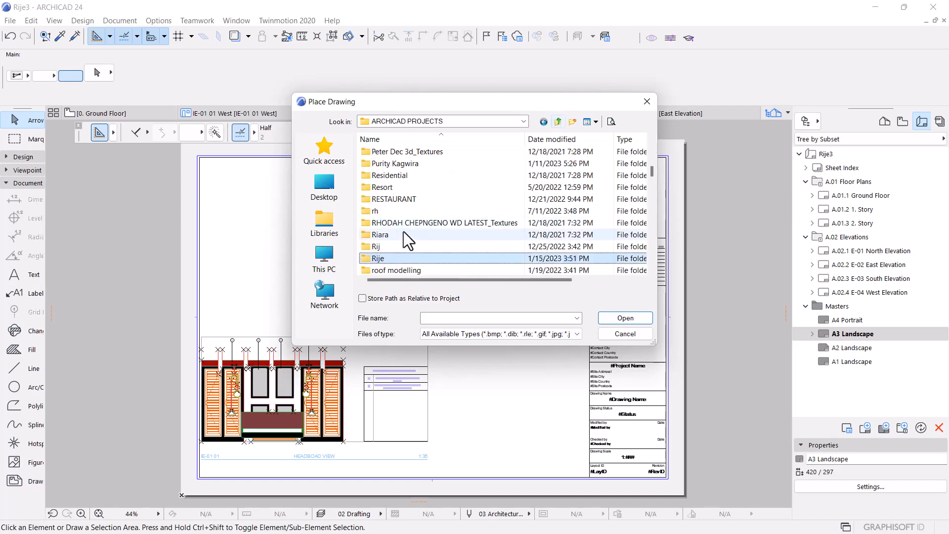
{"action": "double_click", "coordinate": [384, 245]}
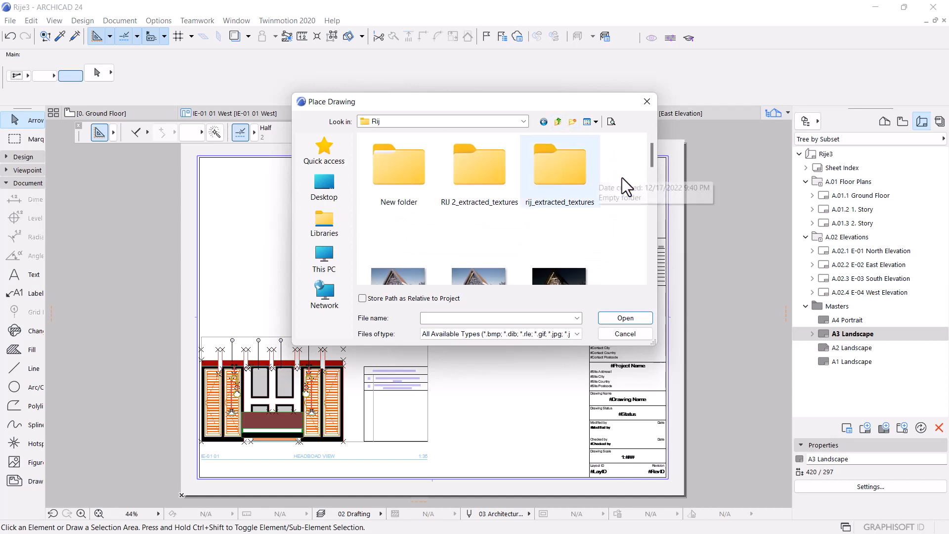
{"action": "mouse_move", "coordinate": [652, 159]}
{"action": "left_mouse_down"}
{"action": "mouse_move", "coordinate": [657, 263]}
{"action": "mouse_move", "coordinate": [657, 135]}
{"action": "left_mouse_up"}
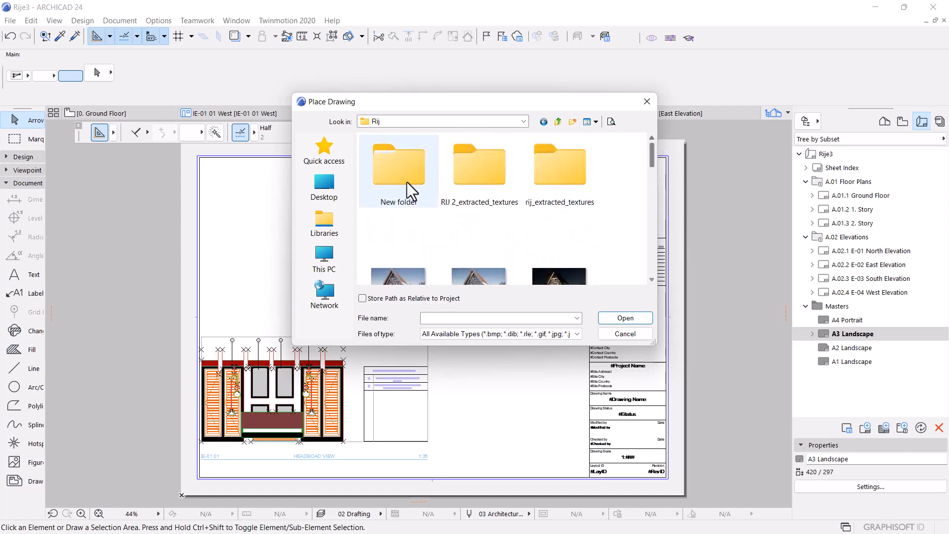
{"action": "double_click", "coordinate": [385, 181]}
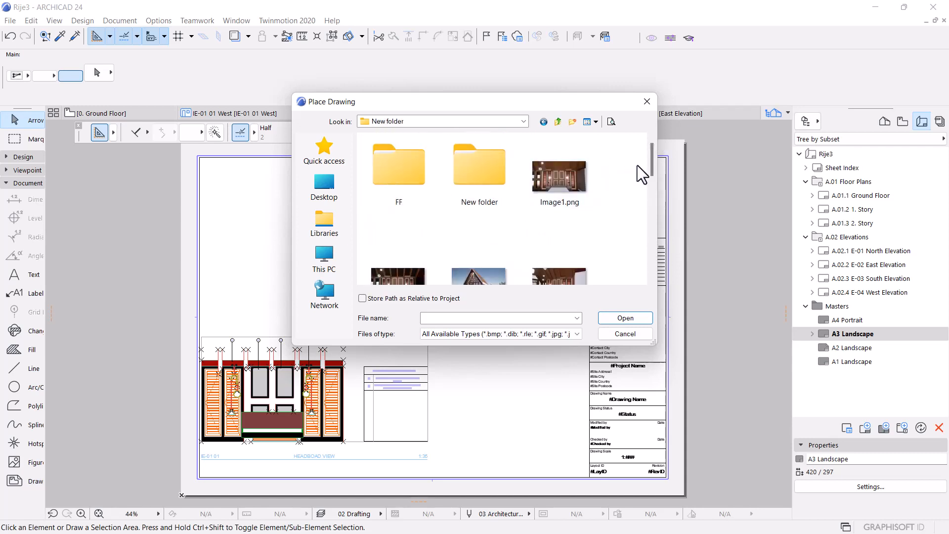
{"action": "mouse_move", "coordinate": [650, 167]}
{"action": "left_mouse_down"}
{"action": "mouse_move", "coordinate": [670, 270]}
{"action": "mouse_move", "coordinate": [661, 97]}
{"action": "left_mouse_up"}
{"action": "double_click", "coordinate": [408, 173]}
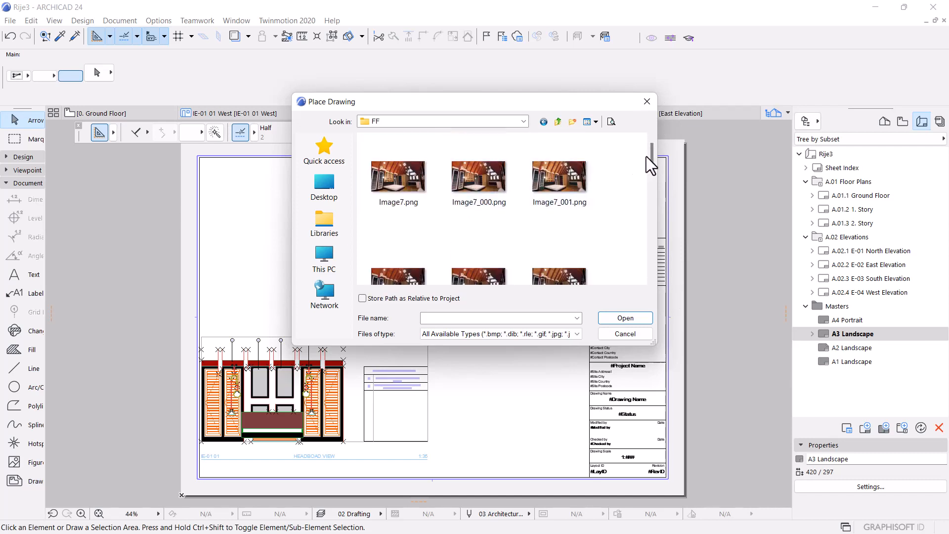
Step: Place the bedroom render Image10_001.png on the A3 Landscape sheet
{"action": "mouse_move", "coordinate": [650, 156]}
{"action": "left_mouse_down"}
{"action": "mouse_move", "coordinate": [681, 275]}
{"action": "mouse_move", "coordinate": [673, 245]}
{"action": "left_mouse_up"}
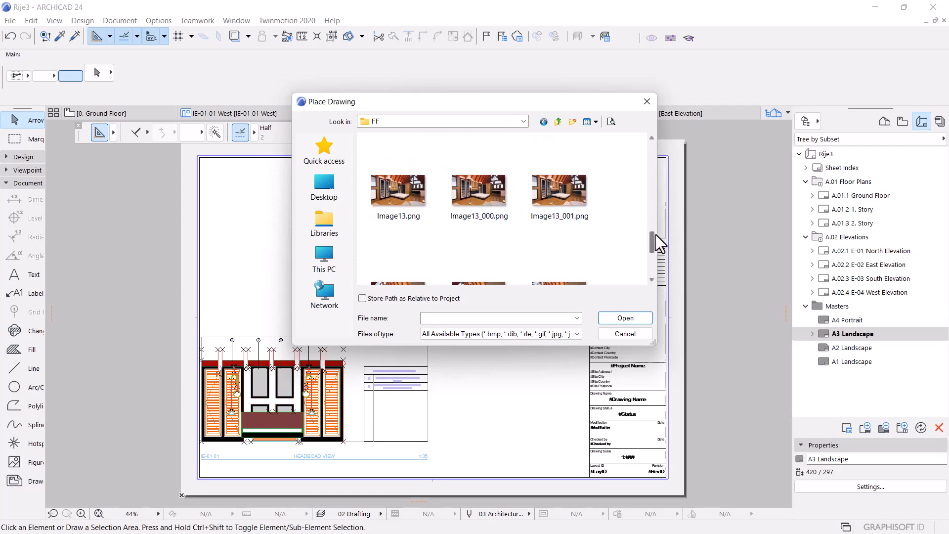
{"action": "left_click_drag", "start_coordinate": [651, 246], "coordinate": [647, 198]}
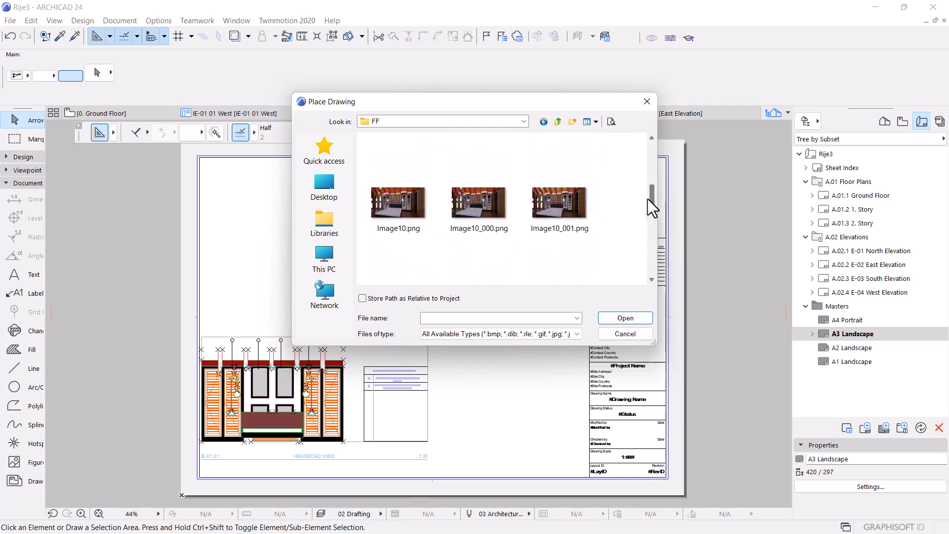
{"action": "left_click", "coordinate": [464, 220]}
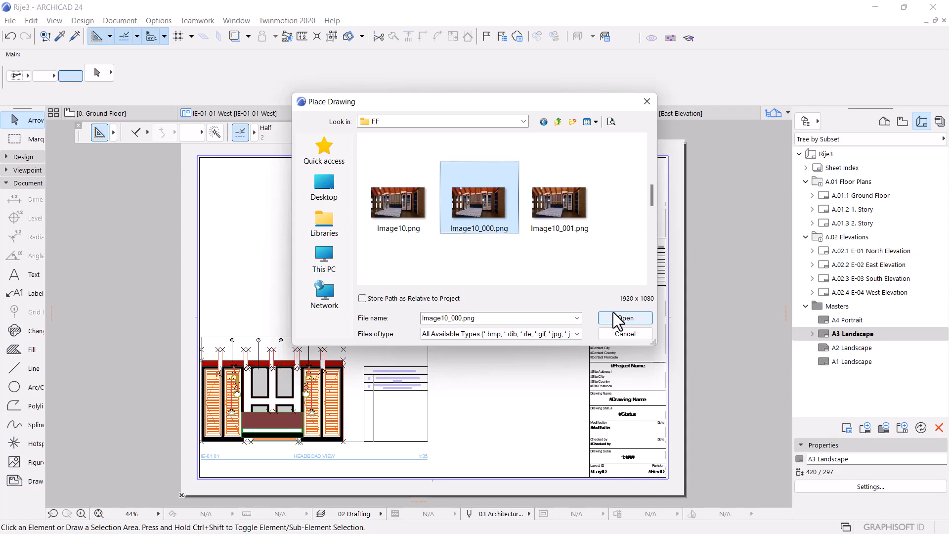
{"action": "left_click", "coordinate": [556, 192]}
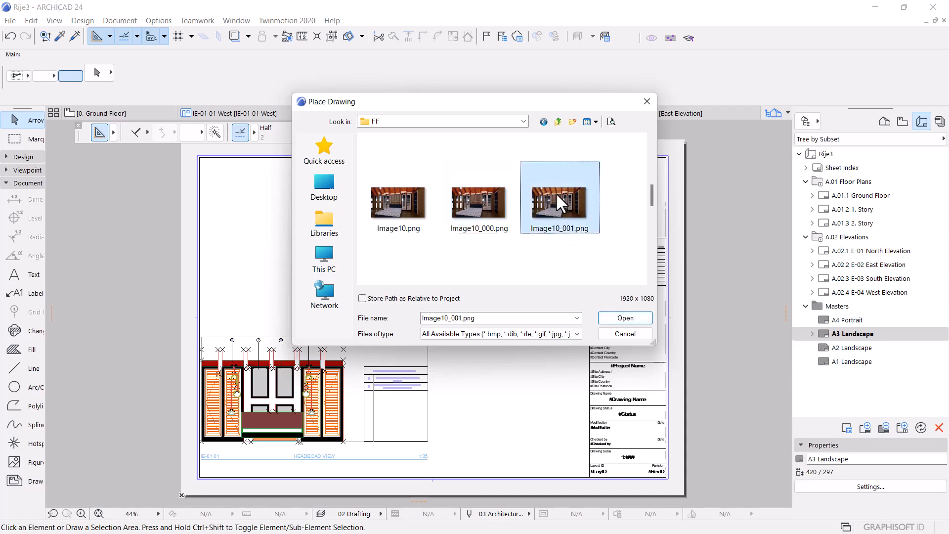
{"action": "left_click", "coordinate": [626, 318]}
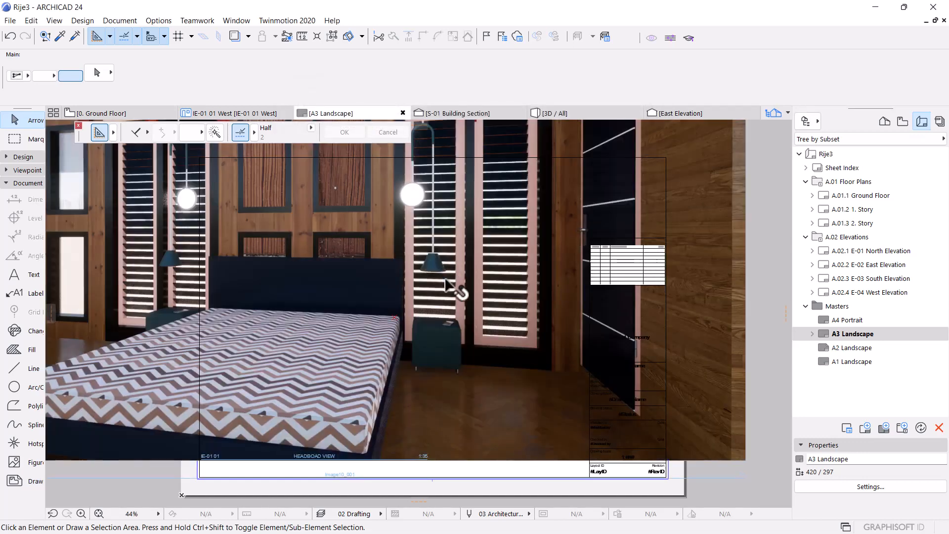
Step: Set the placed bedroom image's magnification to 35%
{"action": "scroll", "coordinate": [446, 284], "scroll_direction": "down", "scroll_amount": 5}
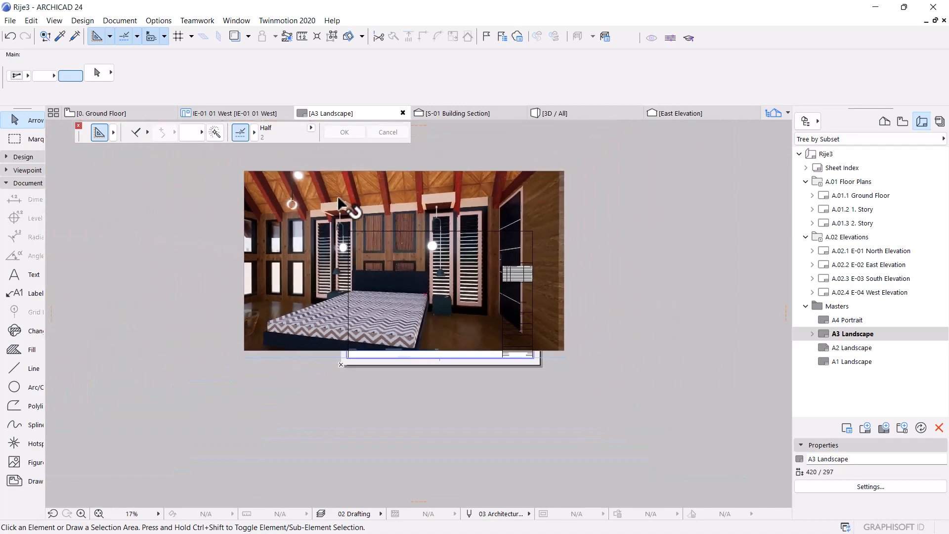
{"action": "left_click", "coordinate": [339, 201]}
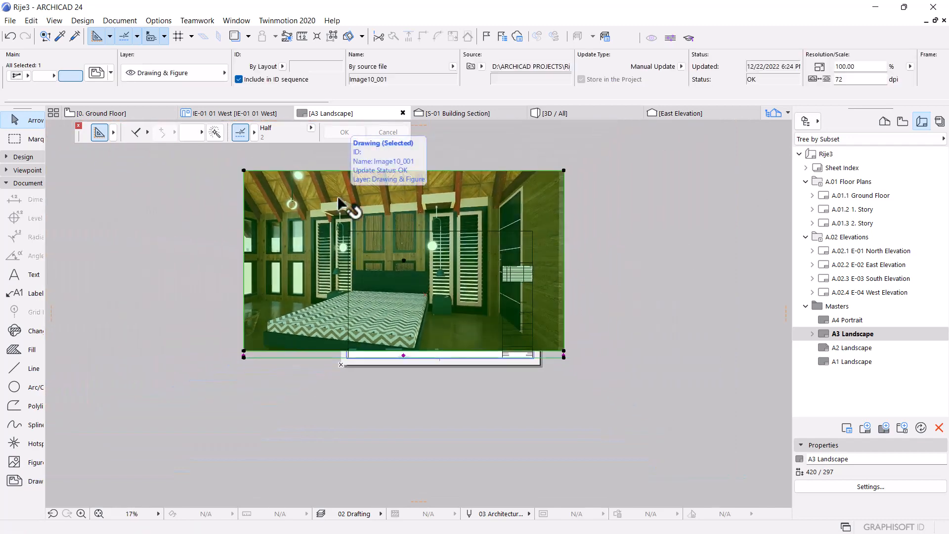
{"action": "double_click", "coordinate": [339, 200]}
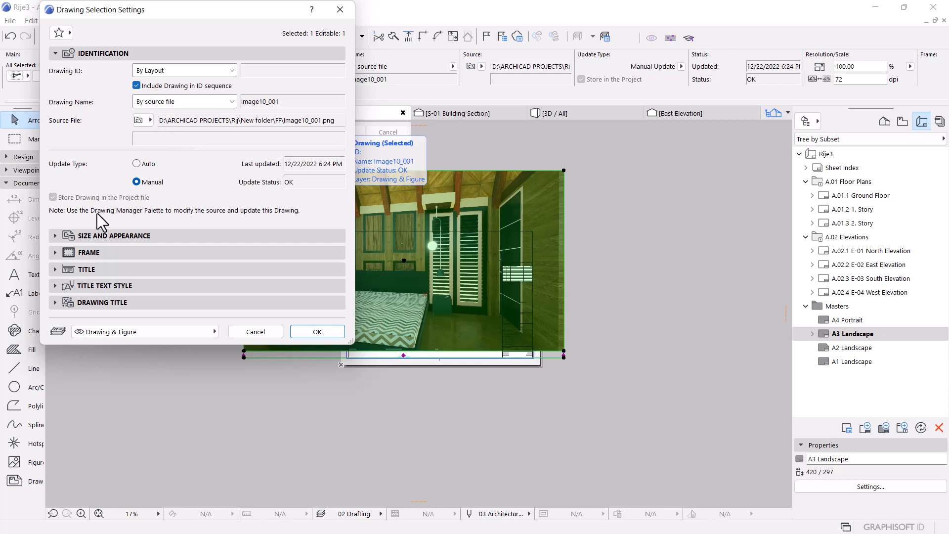
{"action": "left_click", "coordinate": [123, 230]}
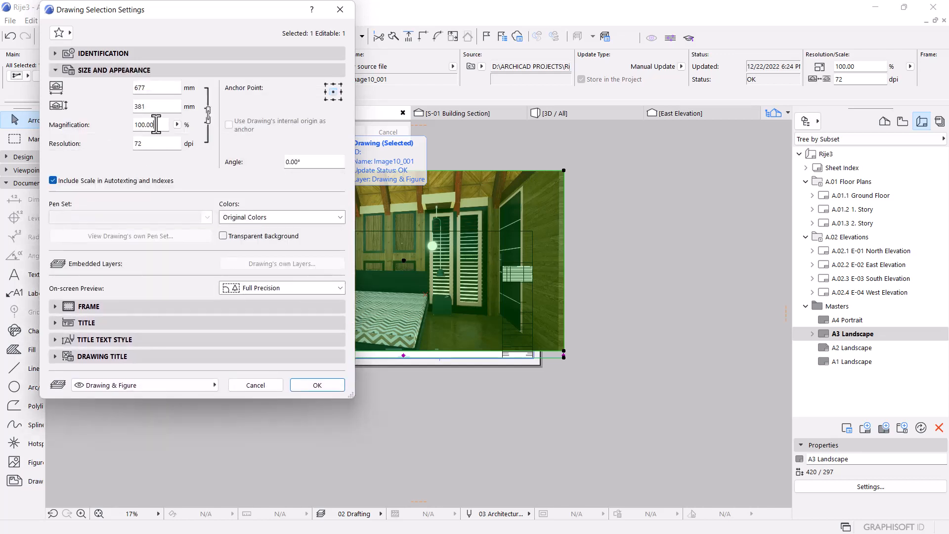
{"action": "left_click_drag", "start_coordinate": [157, 125], "coordinate": [133, 130]}
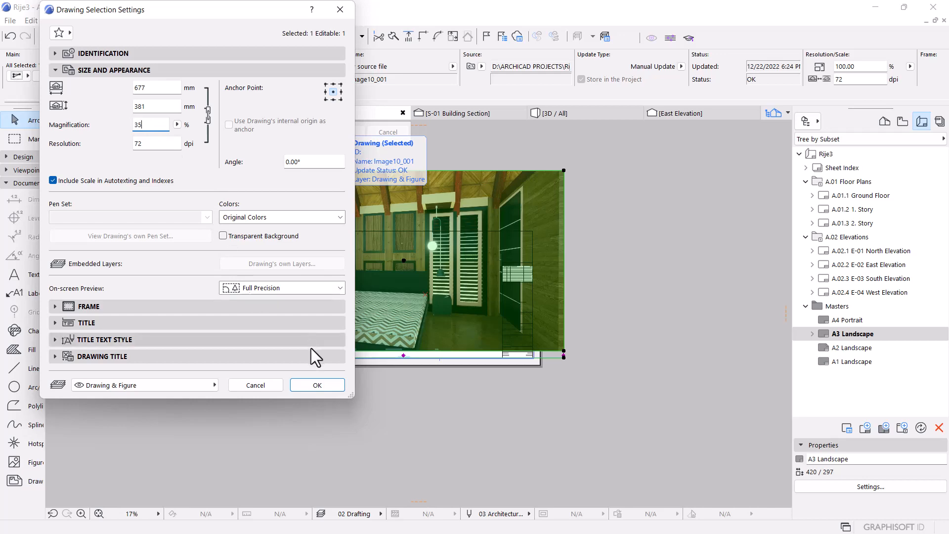
{"action": "left_click", "coordinate": [319, 384]}
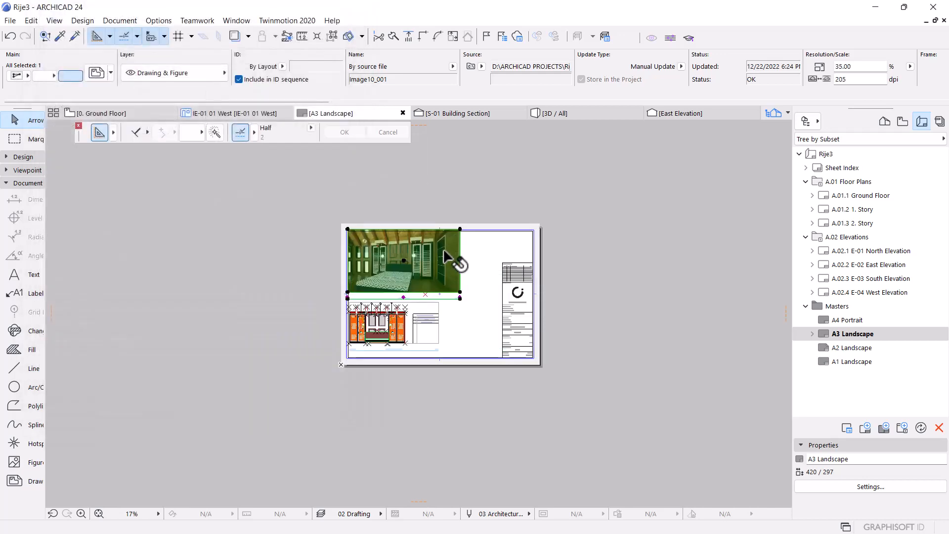
Step: Reduce the bedroom image's magnification to 25%
{"action": "scroll", "coordinate": [446, 301], "scroll_direction": "up", "scroll_amount": 4}
{"action": "scroll", "coordinate": [447, 301], "scroll_direction": "up", "scroll_amount": 1}
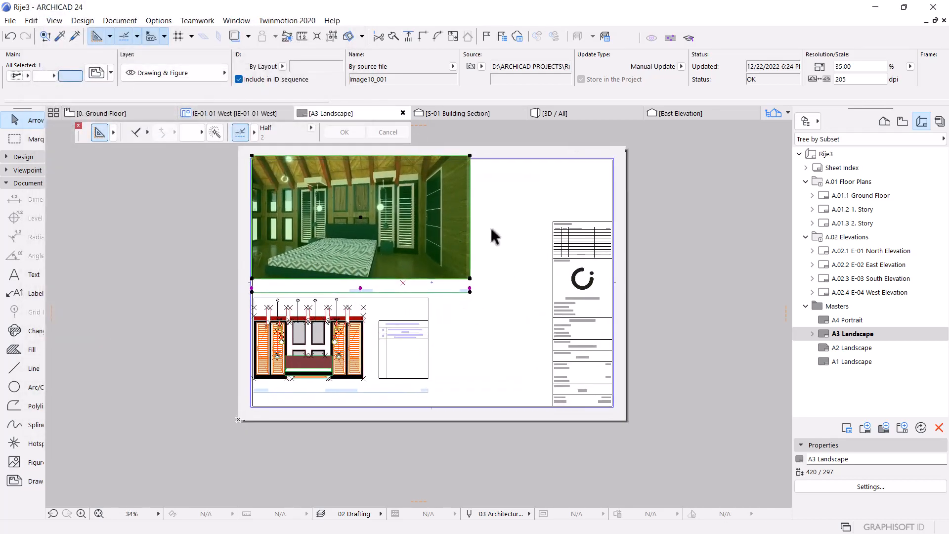
{"action": "double_click", "coordinate": [446, 219]}
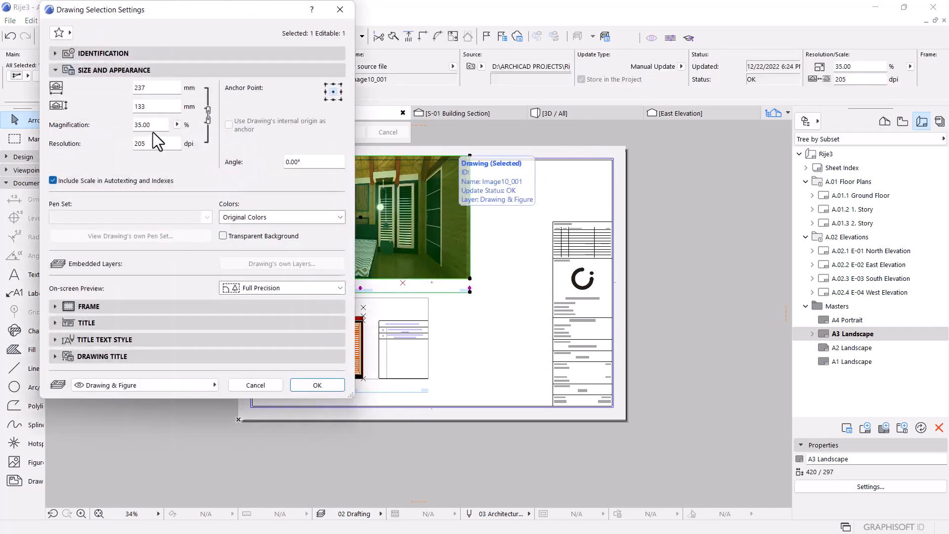
{"action": "left_click_drag", "start_coordinate": [154, 130], "coordinate": [119, 133]}
{"action": "left_click", "coordinate": [318, 385]}
Step: Move the bedroom image horizontally by the left end of its title line, close to the sheet frame's left edge, and deselect it
{"action": "scroll", "coordinate": [376, 274], "scroll_direction": "up", "scroll_amount": 2}
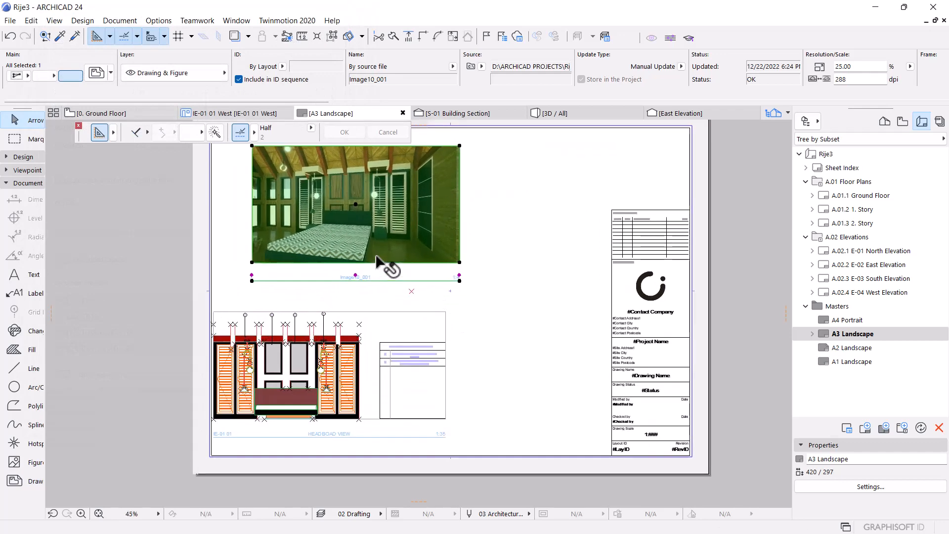
{"action": "scroll", "coordinate": [370, 280], "scroll_direction": "up", "scroll_amount": 2}
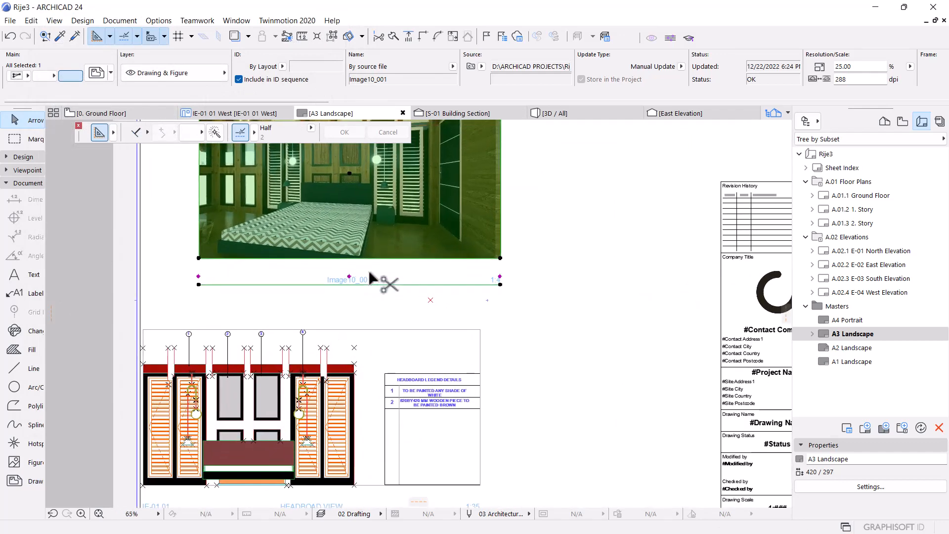
{"action": "key", "text": "ctrl+d"}
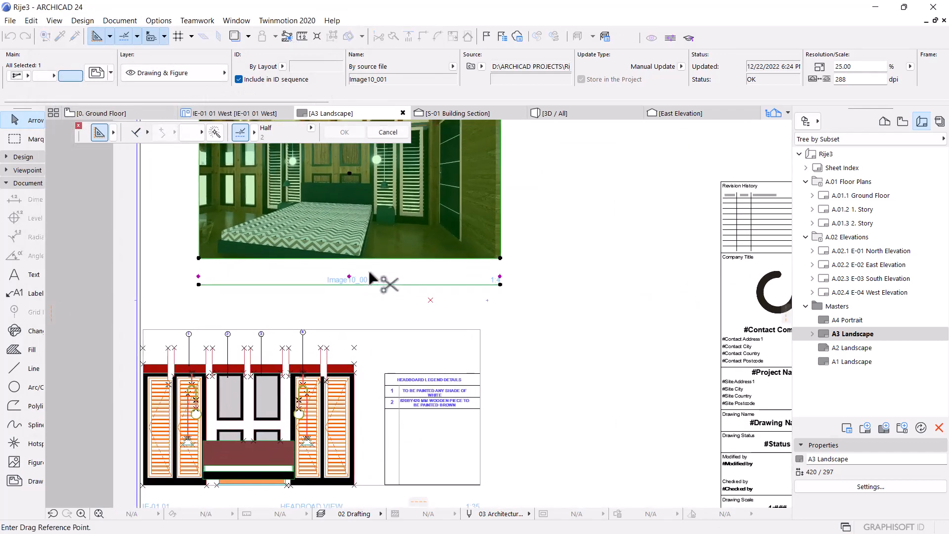
{"action": "left_click", "coordinate": [198, 285]}
{"action": "left_click", "coordinate": [152, 285]}
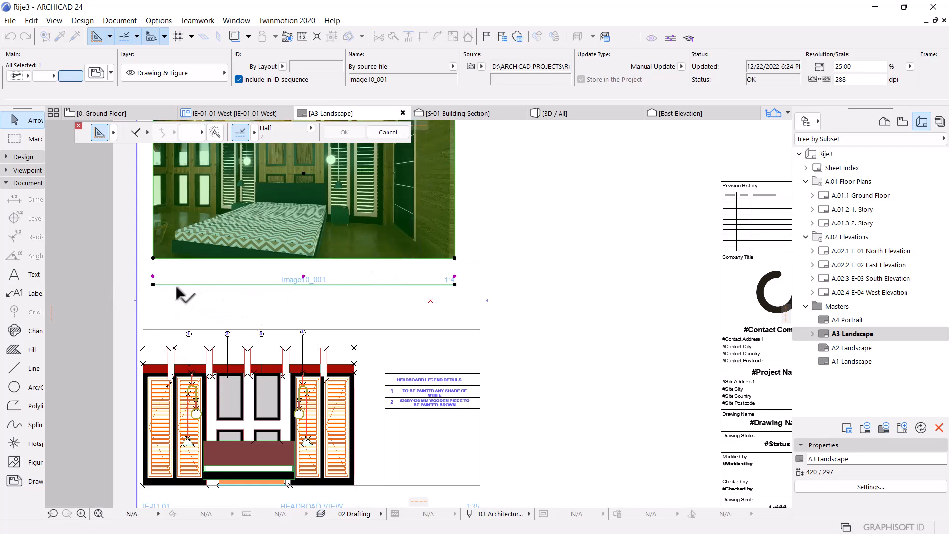
{"action": "scroll", "coordinate": [289, 337], "scroll_direction": "down", "scroll_amount": 3}
{"action": "left_click", "coordinate": [449, 243]}
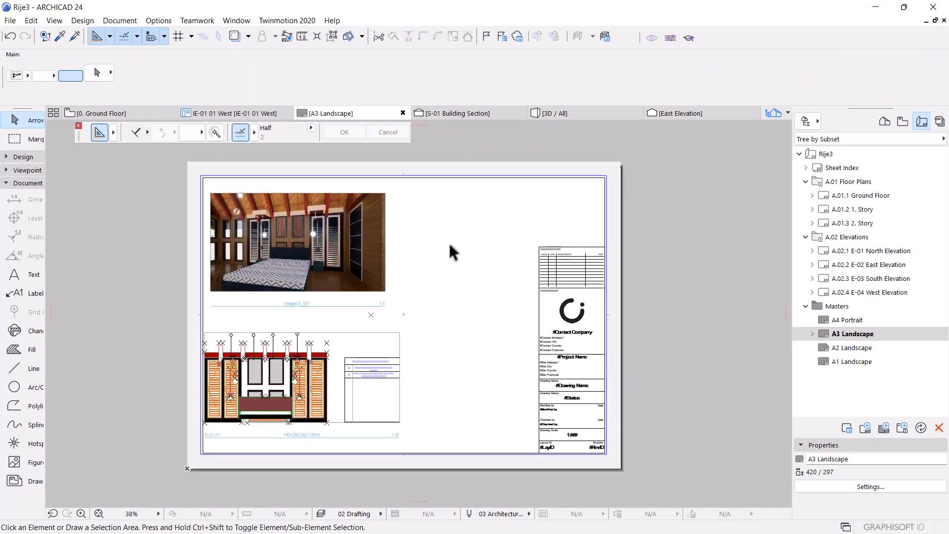
Step: Give the bedroom image drawing the custom drawing name HEADBOARD PERSPECTIVE
{"action": "left_click", "coordinate": [339, 267]}
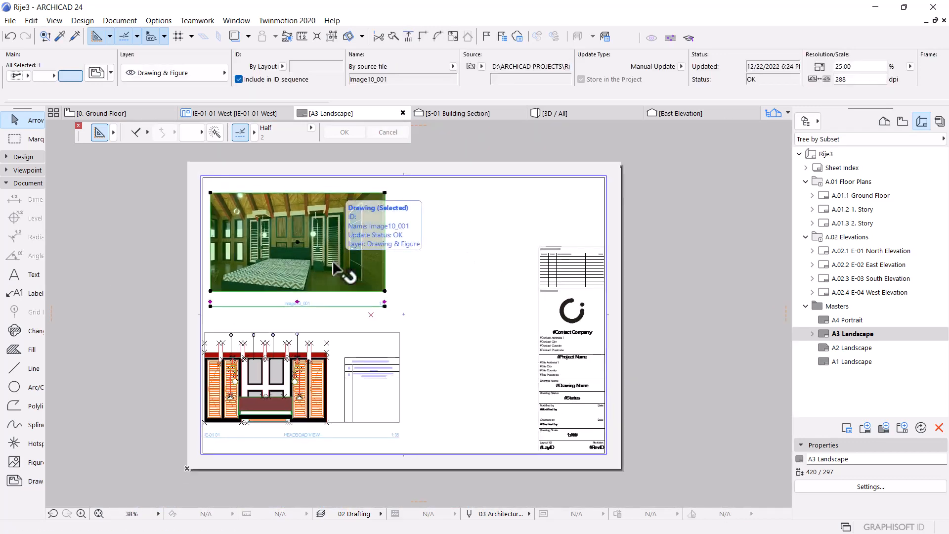
{"action": "key", "text": "ctrl+t"}
{"action": "left_click", "coordinate": [134, 52]}
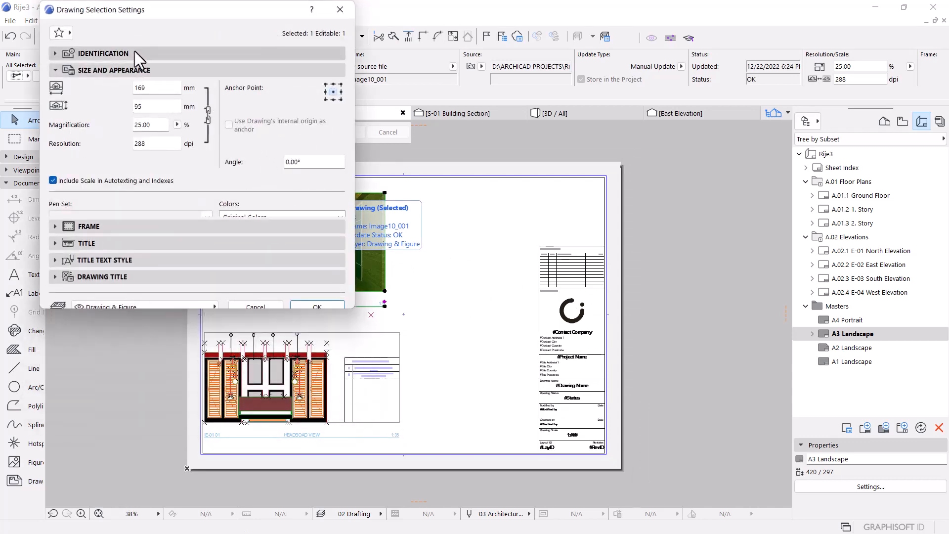
{"action": "left_click", "coordinate": [224, 99]}
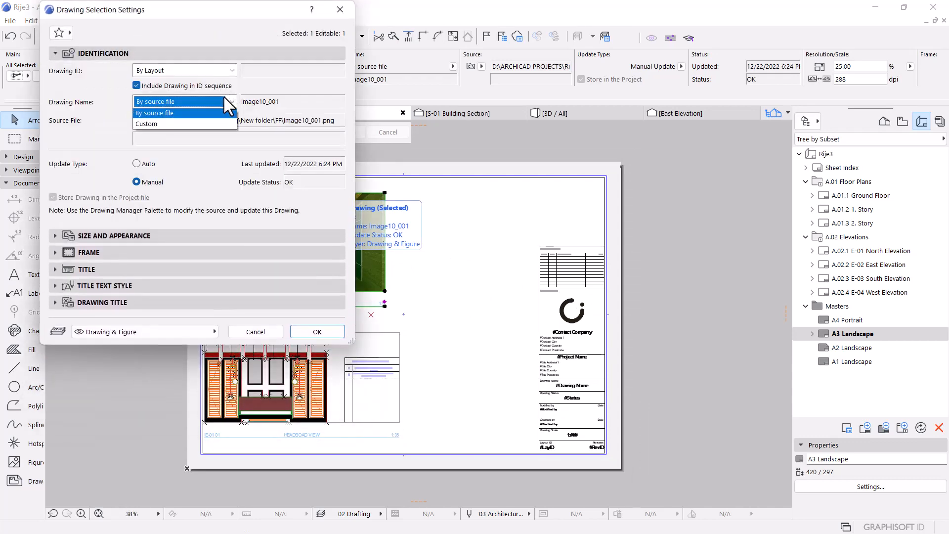
{"action": "left_click", "coordinate": [165, 123]}
{"action": "left_click", "coordinate": [263, 102]}
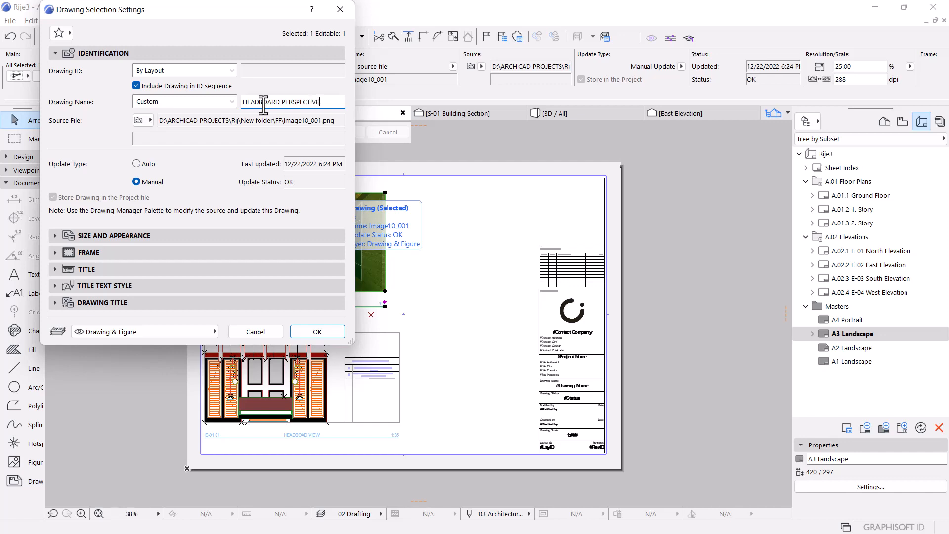
{"action": "left_click", "coordinate": [317, 331]}
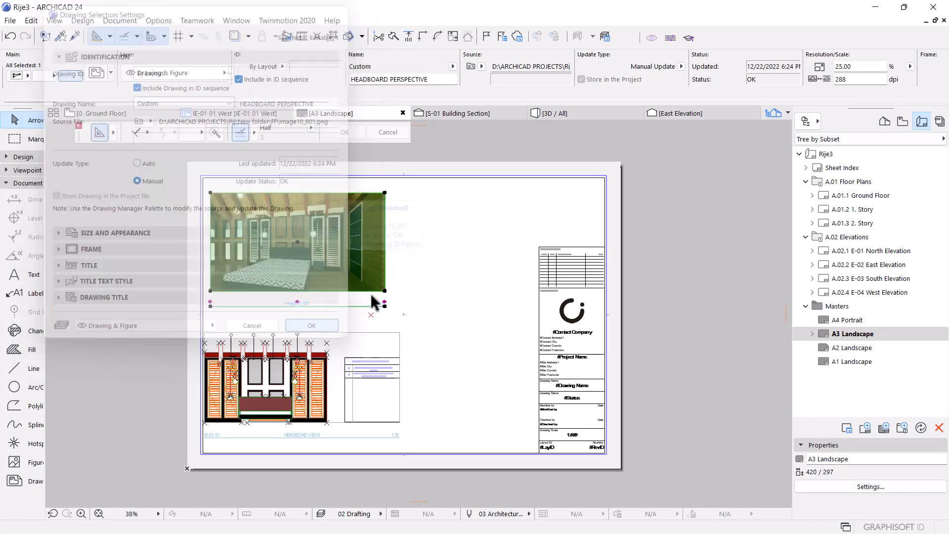
Step: Select the bedroom image and the headboard elevation drawing together and set their uniform title pen to red pen 20
{"action": "key", "text": "Escape"}
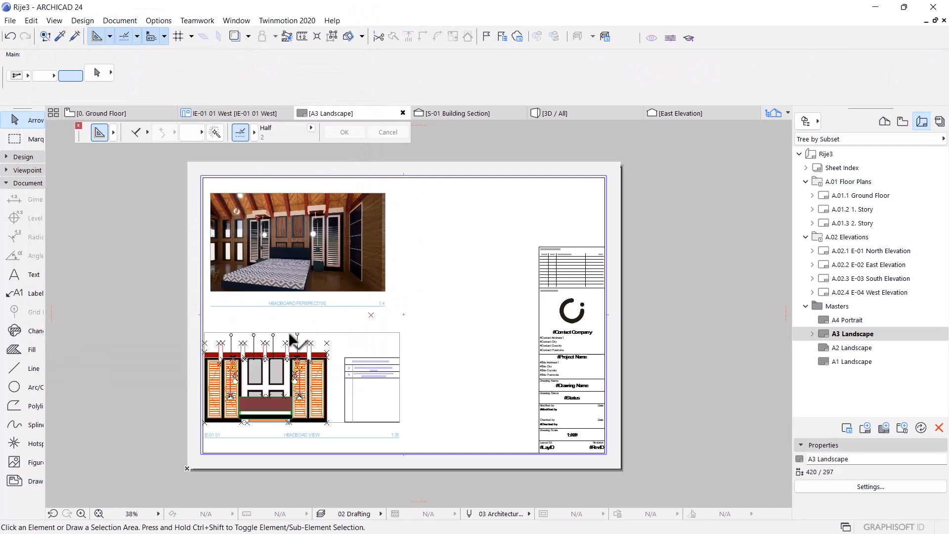
{"action": "left_click", "coordinate": [321, 258]}
{"action": "left_click", "coordinate": [331, 396], "text": "shift"}
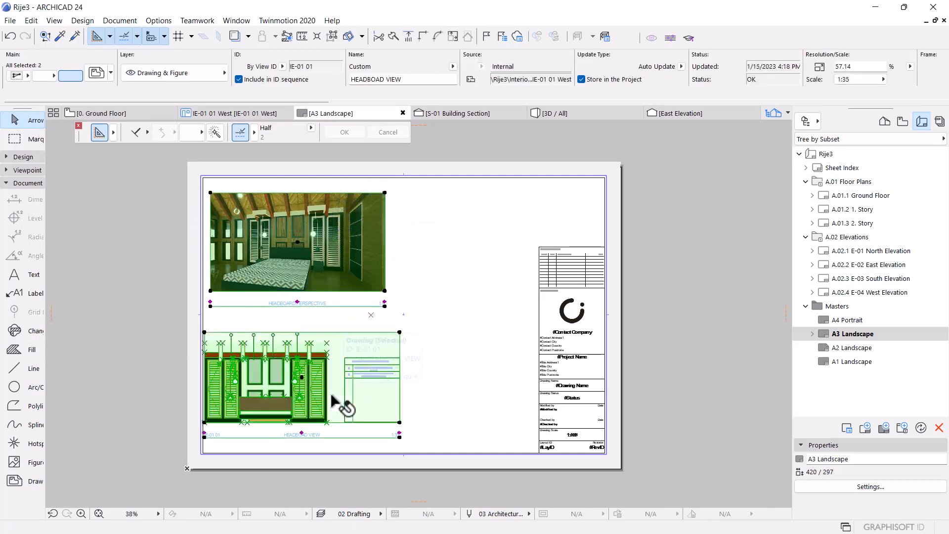
{"action": "key", "text": "ctrl+t"}
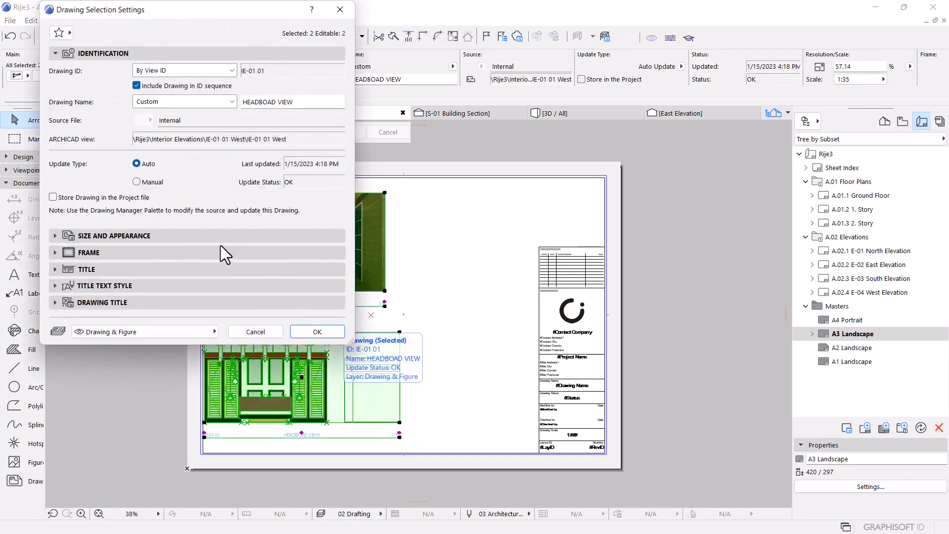
{"action": "left_click", "coordinate": [94, 271]}
{"action": "left_click", "coordinate": [207, 301]}
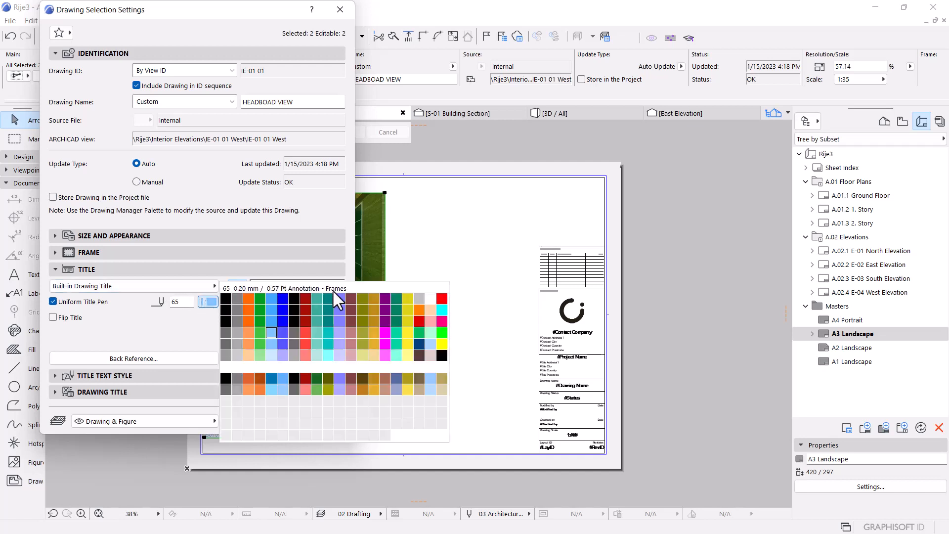
{"action": "left_click", "coordinate": [443, 298]}
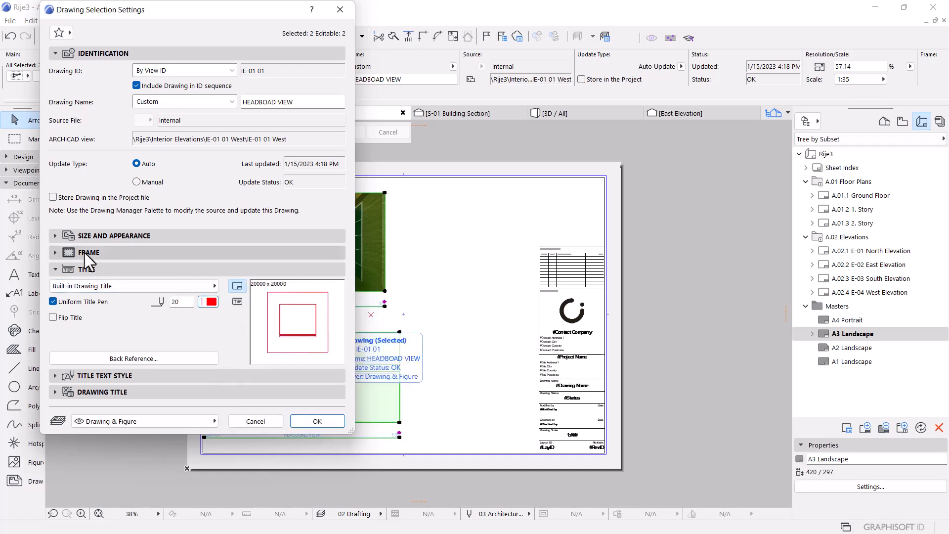
Step: Make the title text of both selected drawings bold with a height of 8 mm, and deselect them
{"action": "left_click", "coordinate": [98, 376]}
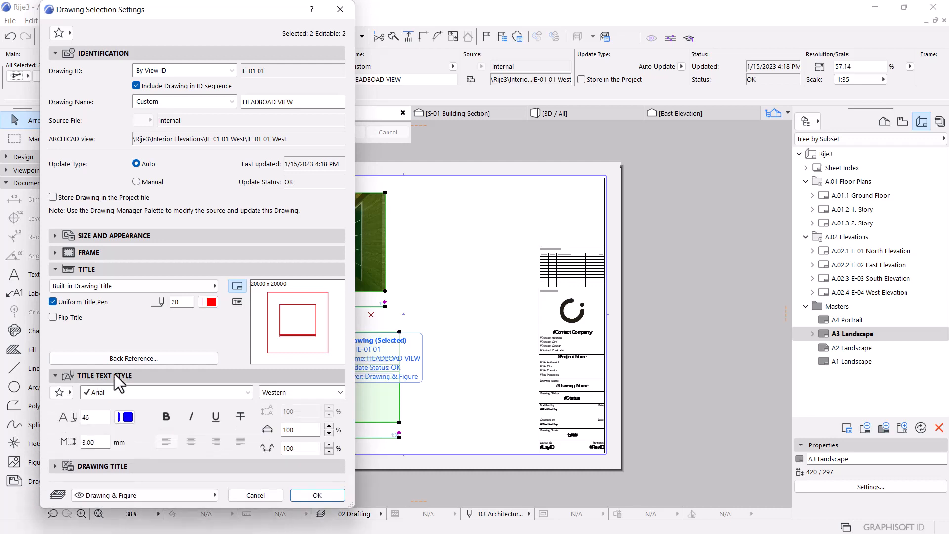
{"action": "double_click", "coordinate": [99, 442]}
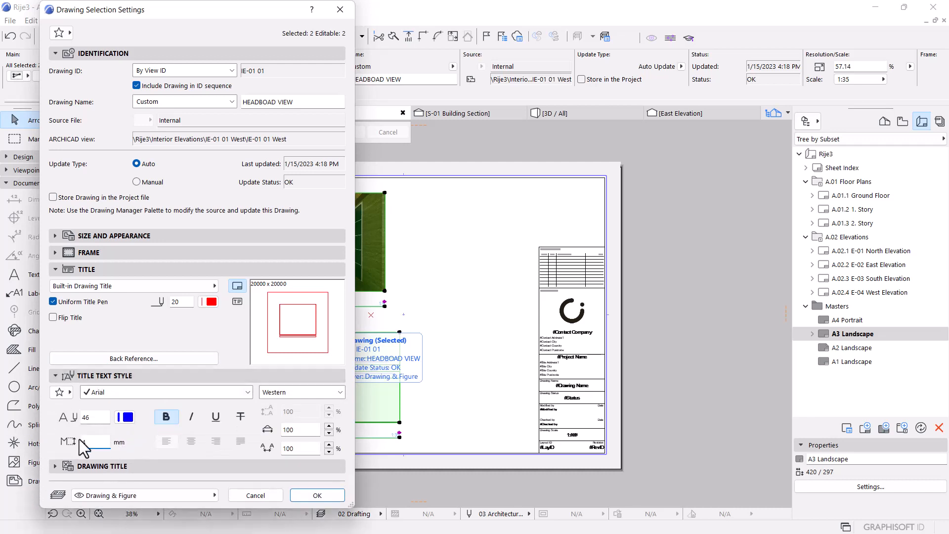
{"action": "left_click_drag", "start_coordinate": [91, 448], "coordinate": [81, 450]}
{"action": "left_click", "coordinate": [301, 500]}
{"action": "left_click", "coordinate": [446, 306]}
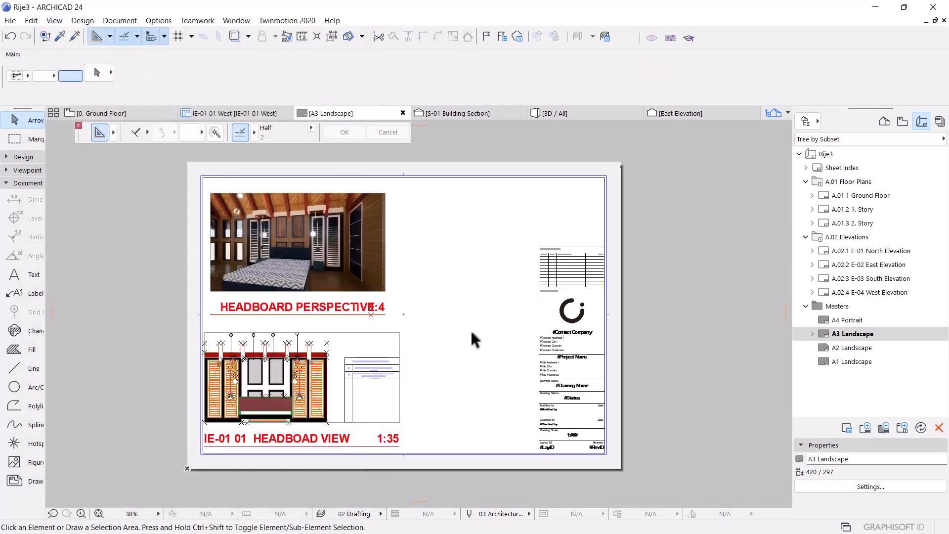
Step: Set the HEADBOARD PERSPECTIVE drawing's title text height to 6 mm and deselect it
{"action": "left_click", "coordinate": [340, 248]}
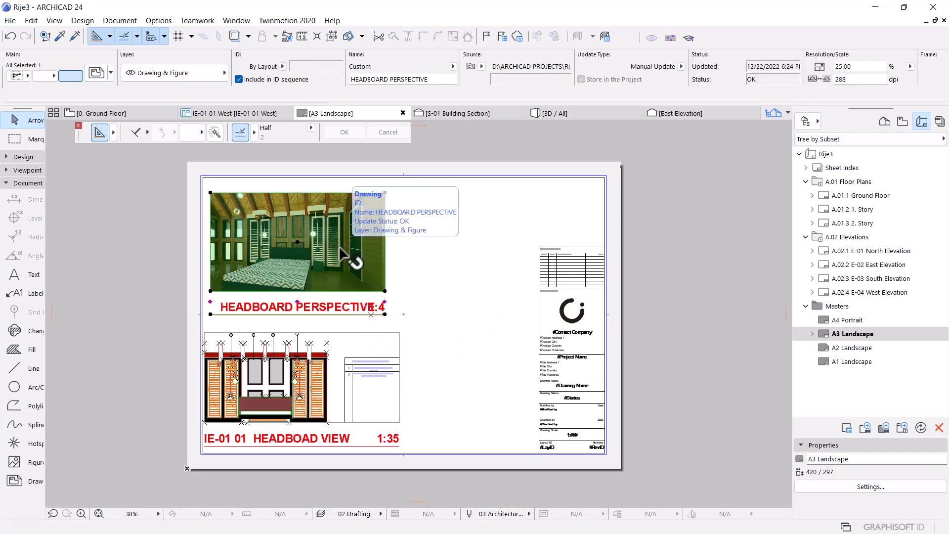
{"action": "double_click", "coordinate": [341, 249]}
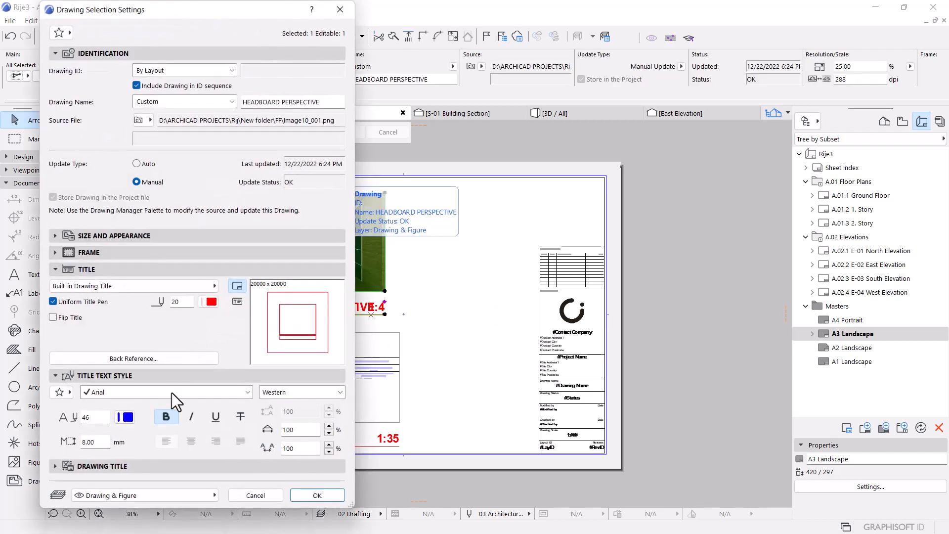
{"action": "left_click_drag", "start_coordinate": [108, 443], "coordinate": [71, 438]}
{"action": "type", "text": "6"}
{"action": "left_click", "coordinate": [307, 494]}
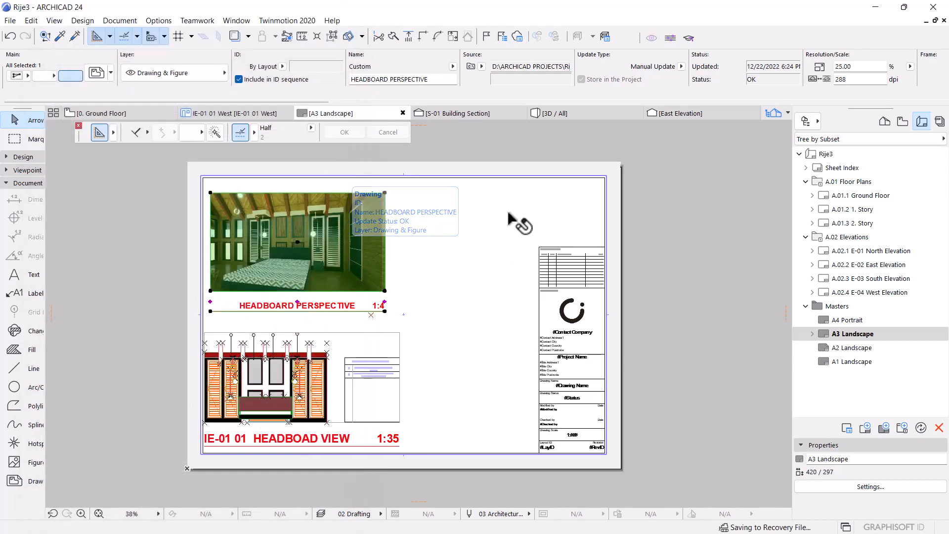
{"action": "left_click", "coordinate": [481, 237]}
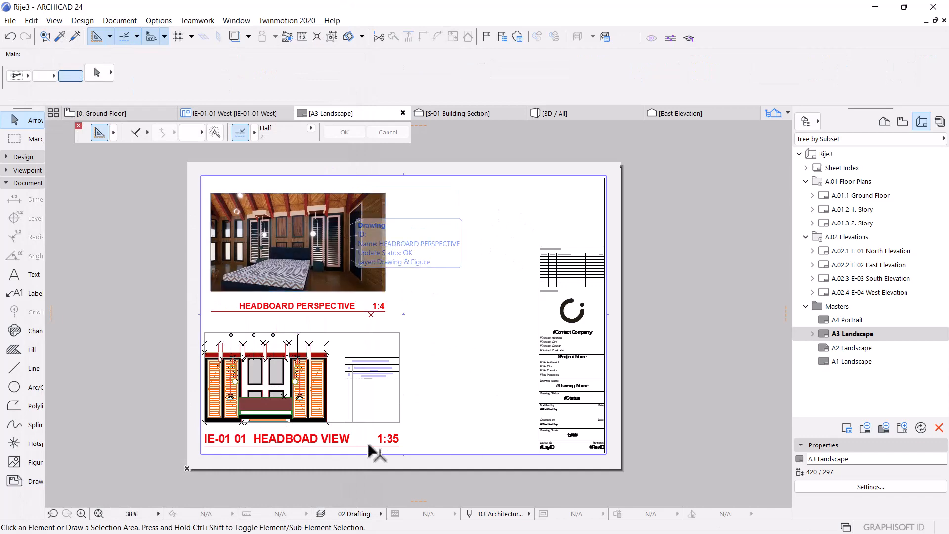
Step: Open the IE-01 01 West interior elevation and try to raise its vertical range's upper limit above the numbered markers
{"action": "scroll", "coordinate": [352, 440], "scroll_direction": "up", "scroll_amount": 4}
{"action": "scroll", "coordinate": [252, 394], "scroll_direction": "up", "scroll_amount": 2}
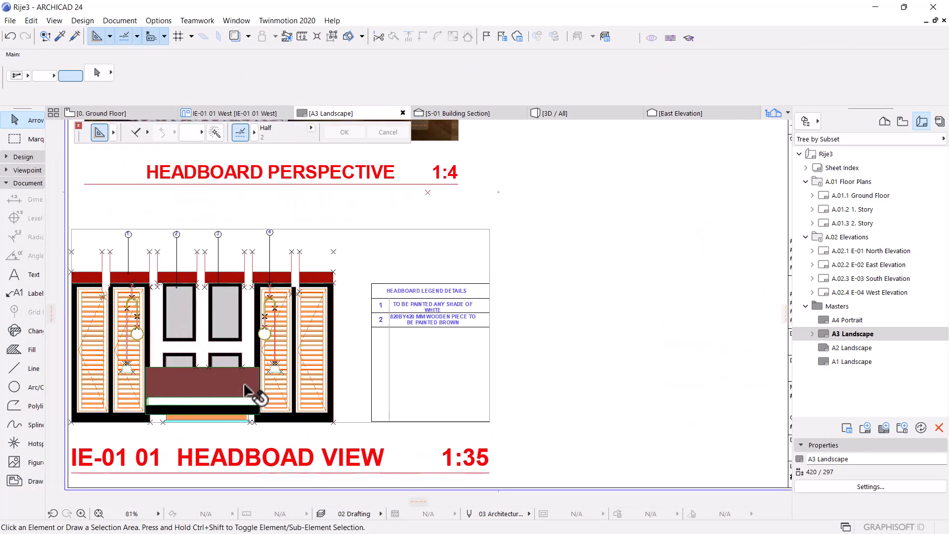
{"action": "scroll", "coordinate": [415, 262], "scroll_direction": "down", "scroll_amount": 3}
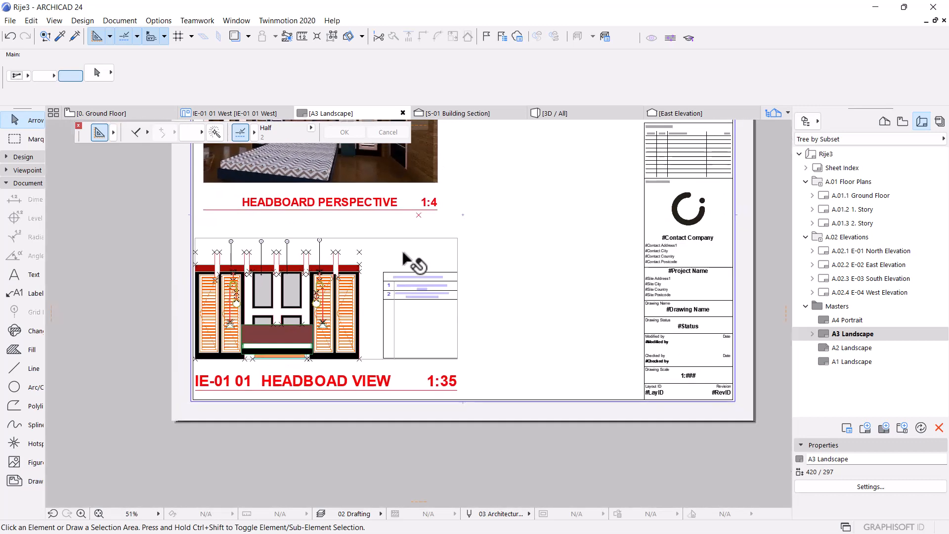
{"action": "left_click", "coordinate": [236, 109]}
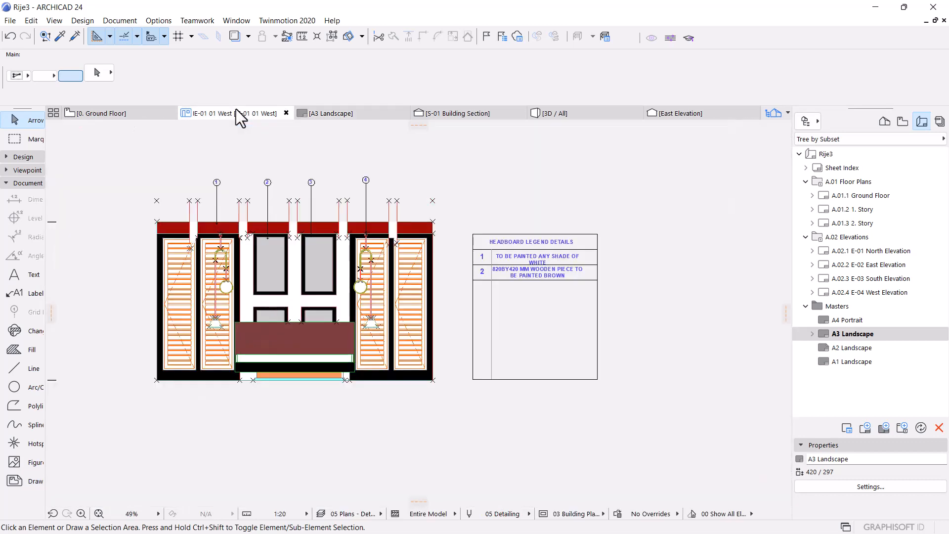
{"action": "left_click", "coordinate": [393, 215]}
{"action": "left_click_drag", "start_coordinate": [349, 218], "coordinate": [242, 213]}
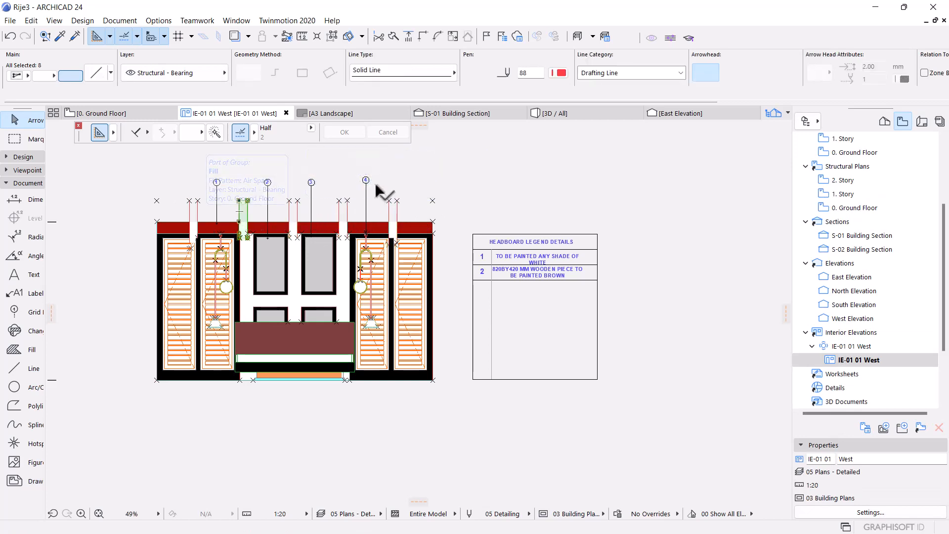
{"action": "left_click", "coordinate": [124, 221]}
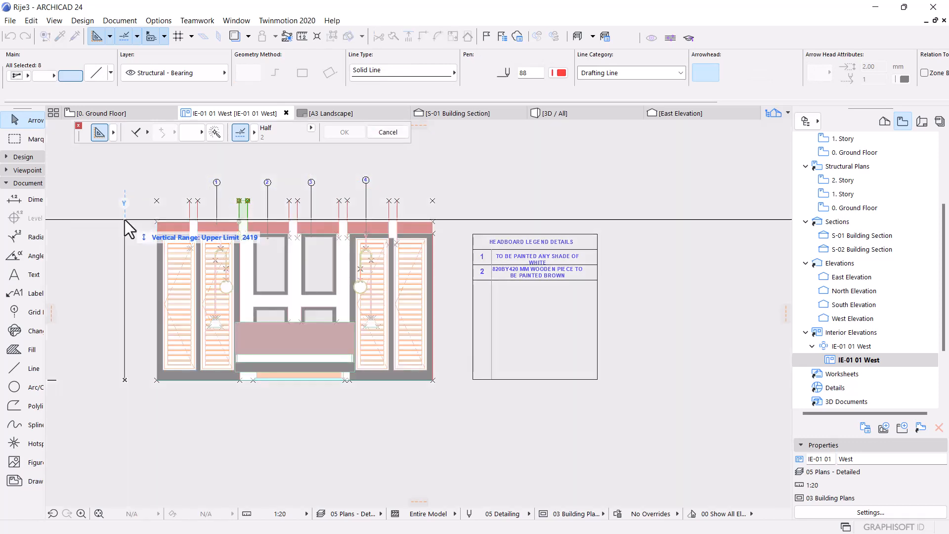
{"action": "right_click", "coordinate": [125, 221]}
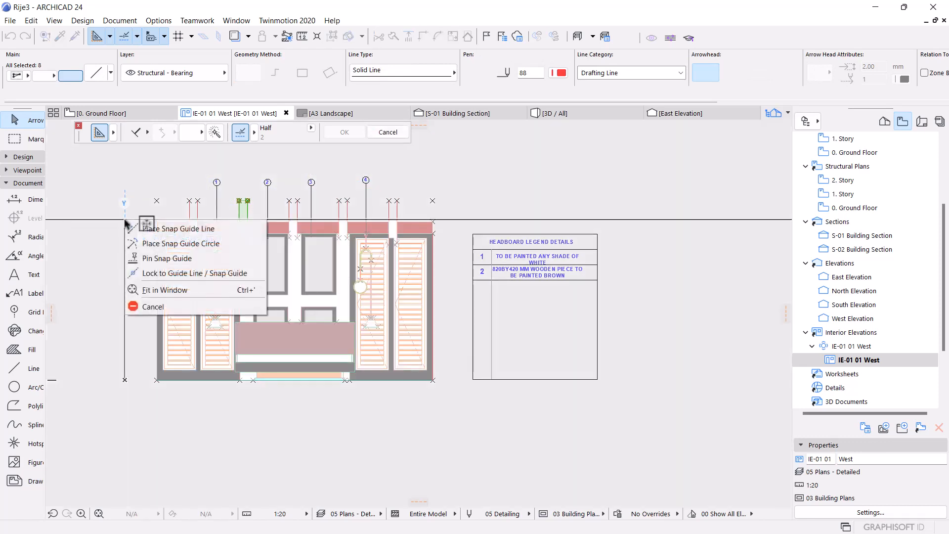
{"action": "key", "text": "Escape"}
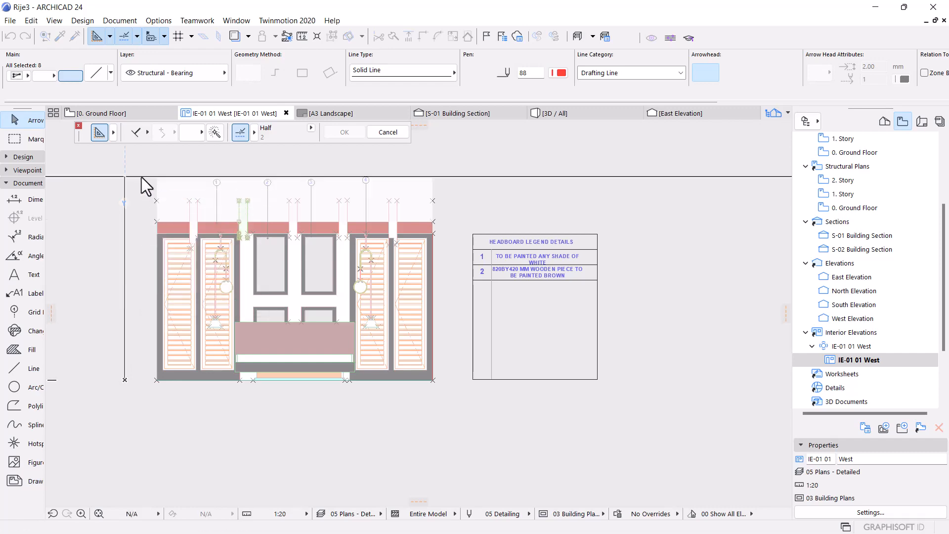
Step: Turn the Interior Elevation Range display off and on again in the IE-01 01 West elevation
{"action": "right_click", "coordinate": [141, 177]}
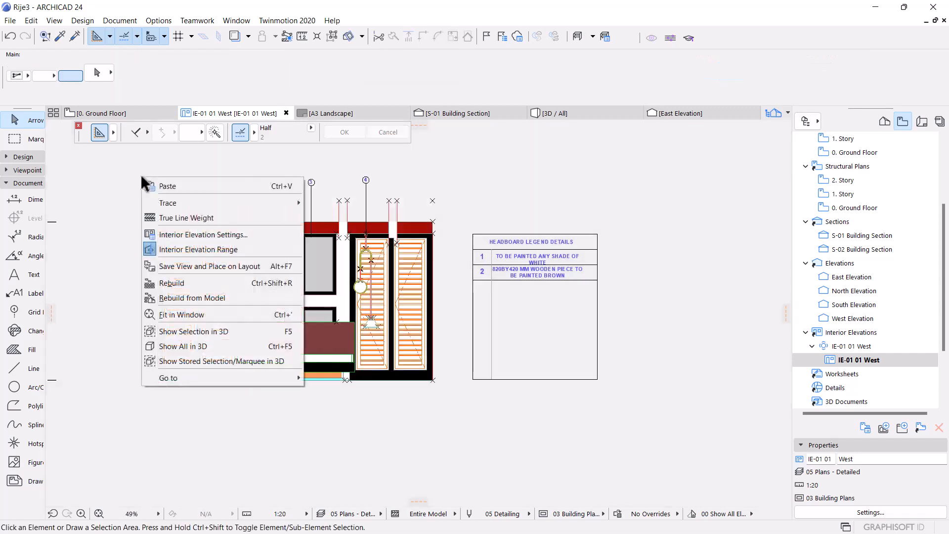
{"action": "left_click", "coordinate": [215, 246]}
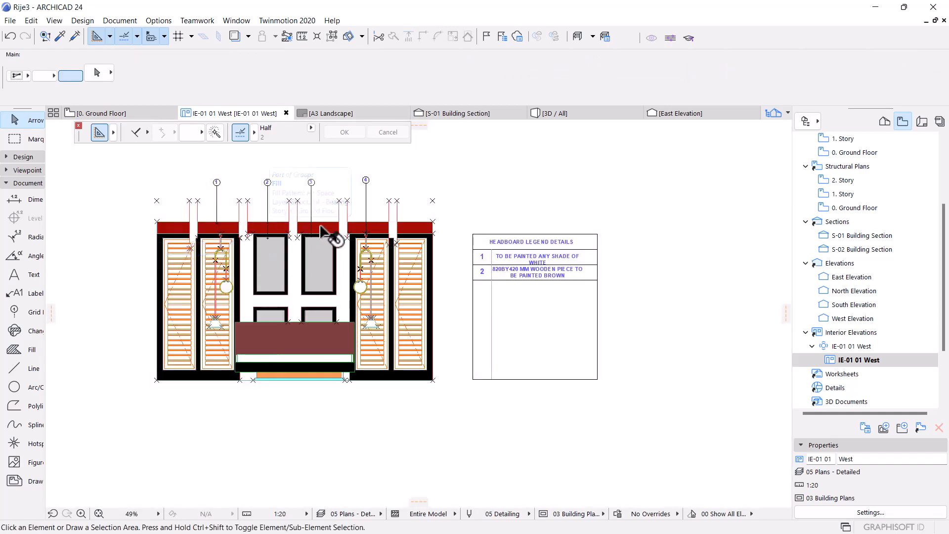
{"action": "right_click", "coordinate": [120, 212]}
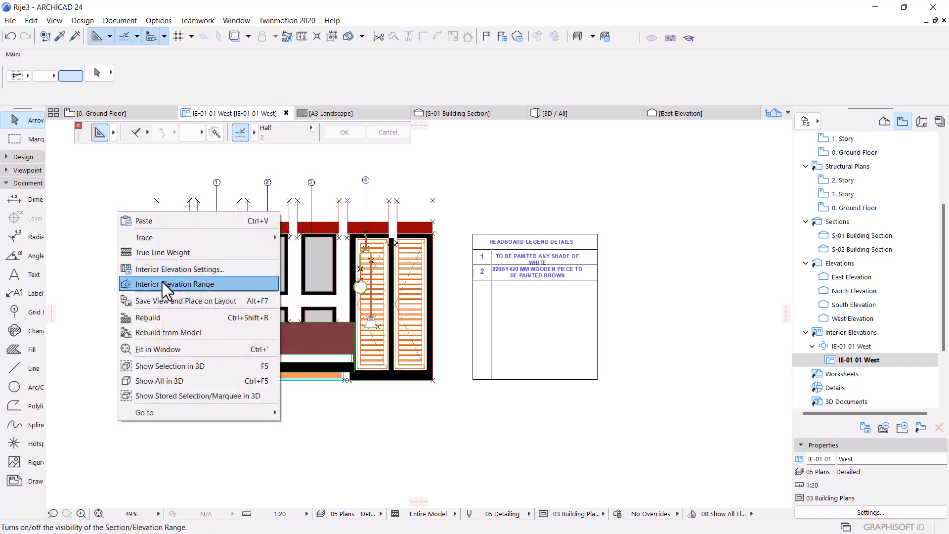
{"action": "left_click", "coordinate": [182, 285]}
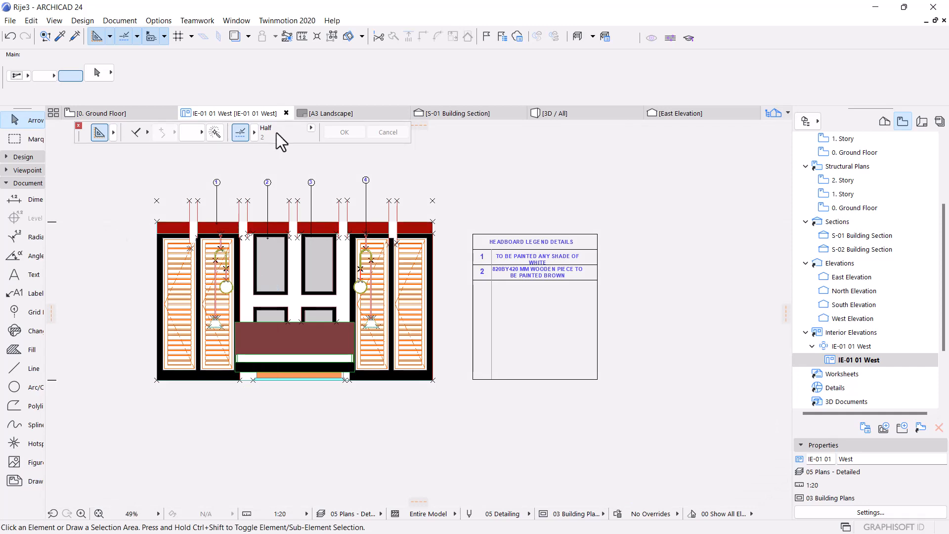
Step: On the A3 Landscape layout, try cropping the headboard elevation drawing's frame down to the elevation's top edge, and undo it
{"action": "left_click", "coordinate": [336, 113]}
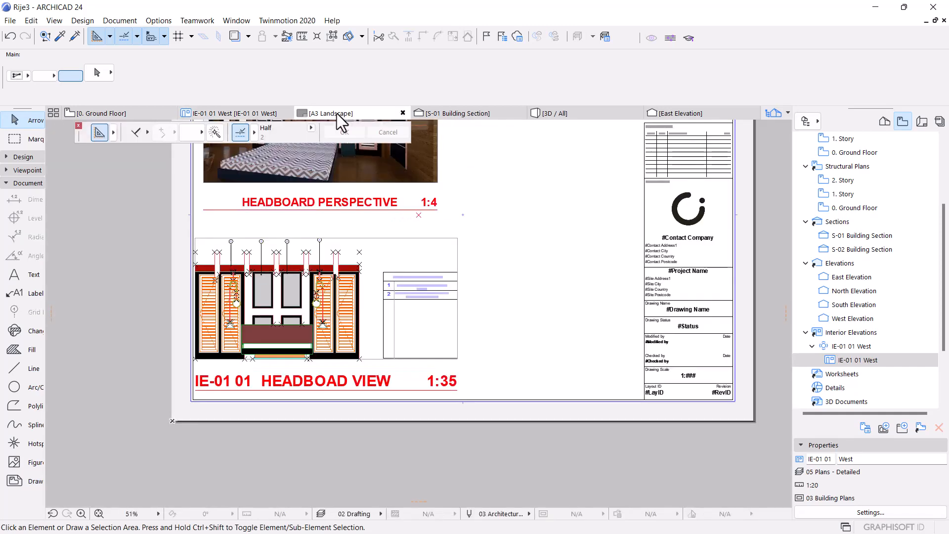
{"action": "left_click", "coordinate": [356, 241]}
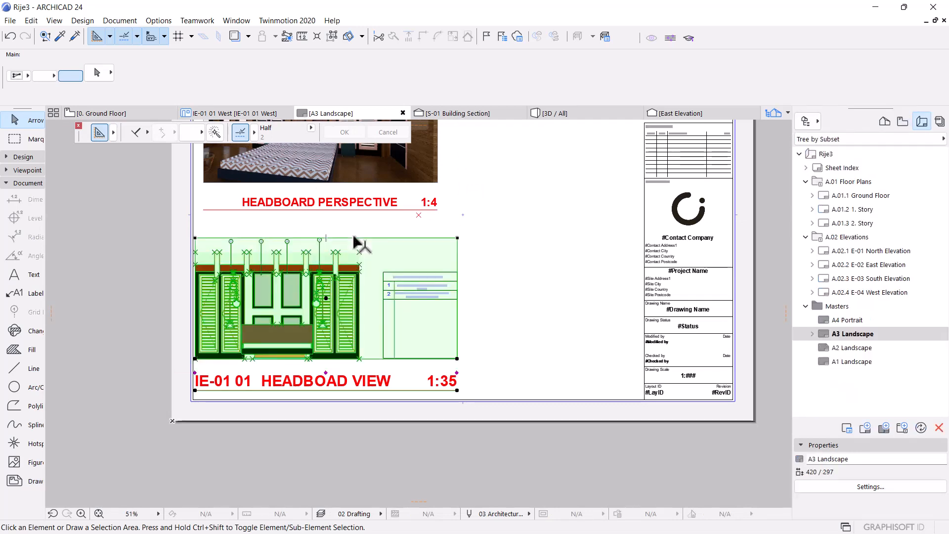
{"action": "left_click", "coordinate": [457, 238]}
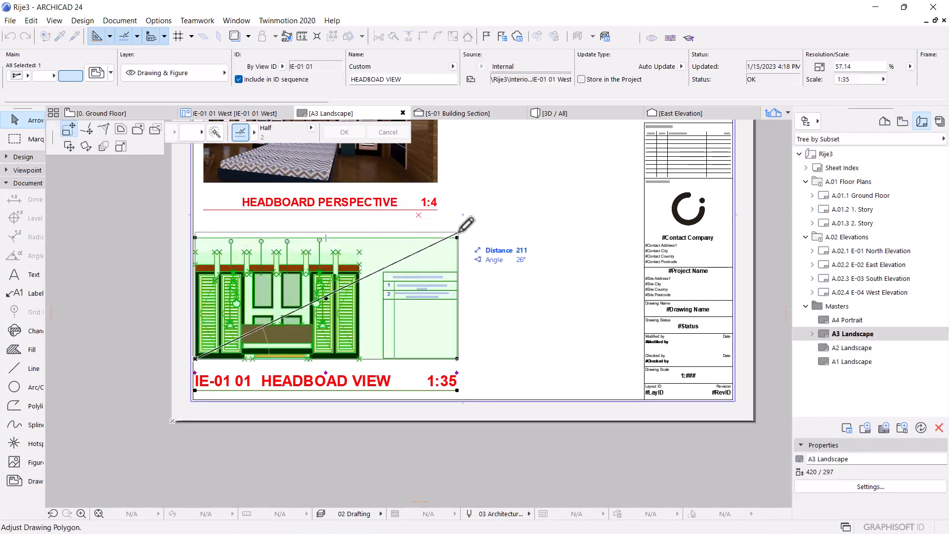
{"action": "left_click", "coordinate": [460, 263]}
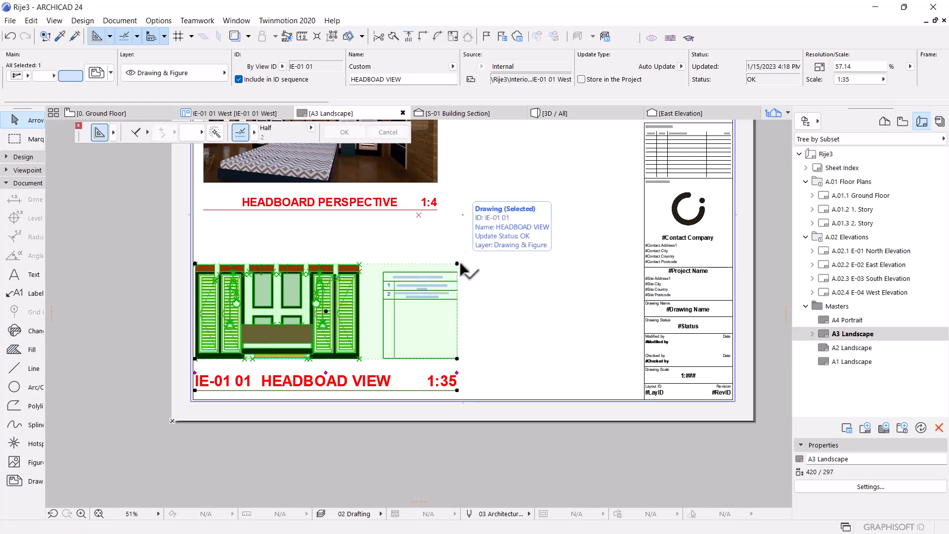
{"action": "key", "text": "ctrl+z"}
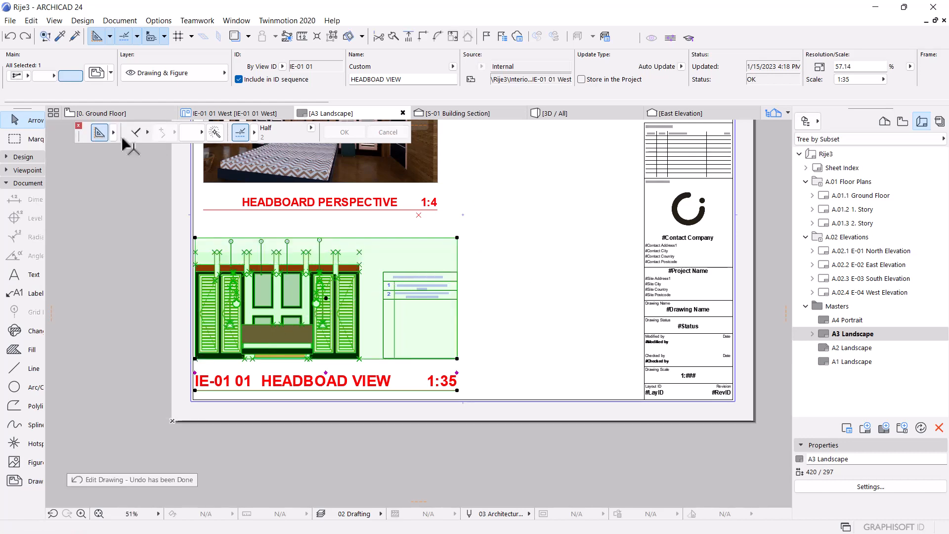
Step: Turn off the Interior Elevation Range display in the IE-01 01 West elevation, return to the A3 Landscape layout and deselect the drawing
{"action": "left_click", "coordinate": [213, 113]}
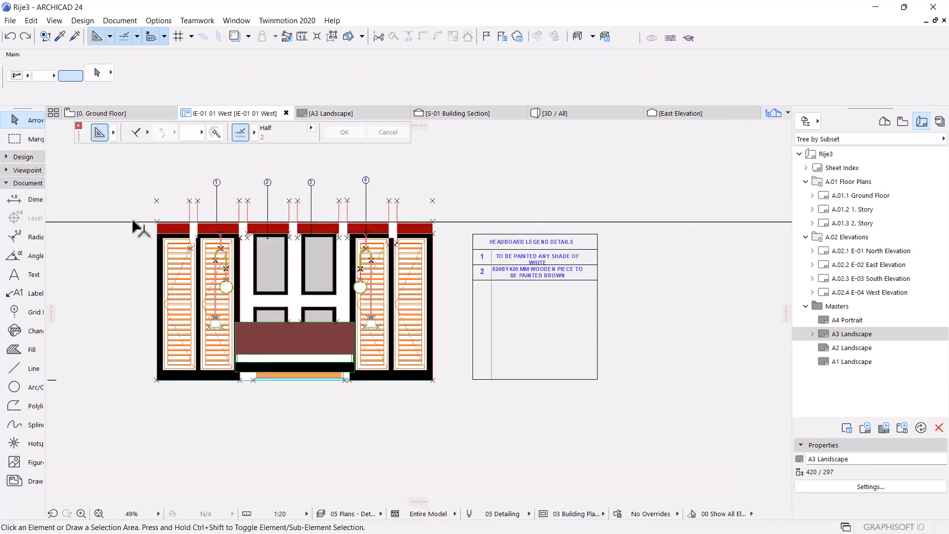
{"action": "right_click", "coordinate": [116, 200]}
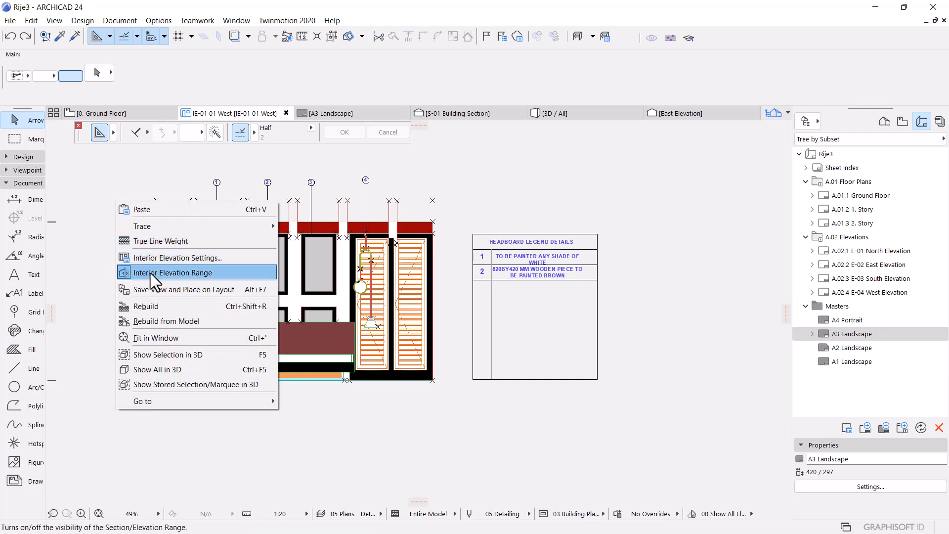
{"action": "left_click", "coordinate": [150, 273]}
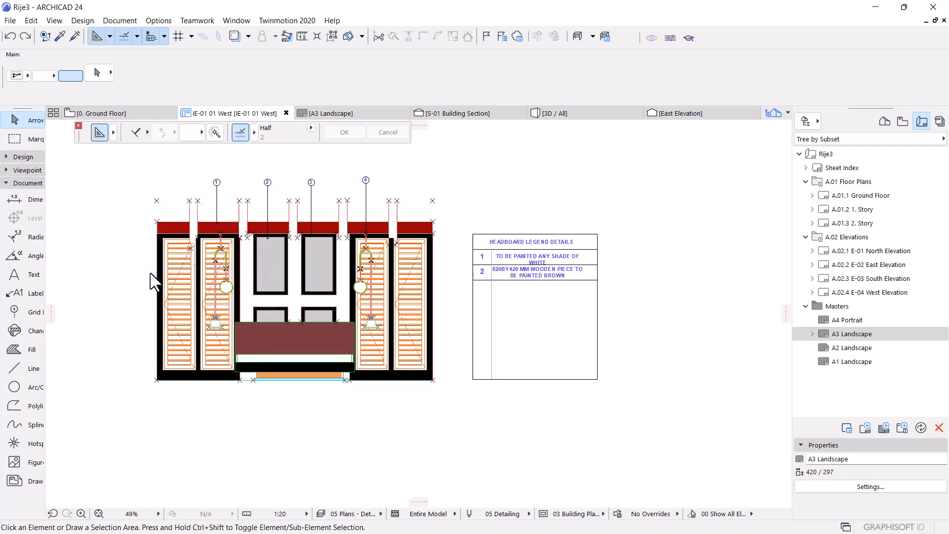
{"action": "left_click", "coordinate": [335, 114]}
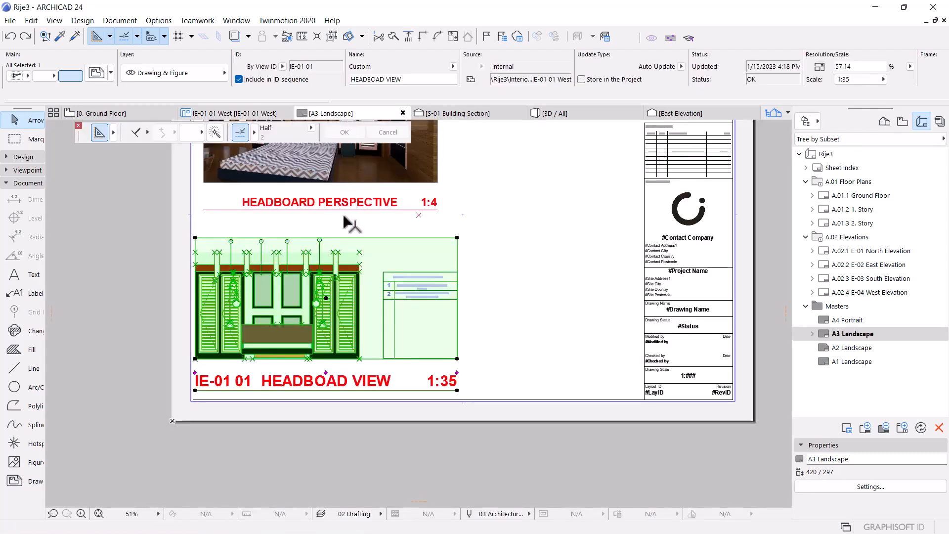
{"action": "left_click", "coordinate": [544, 253]}
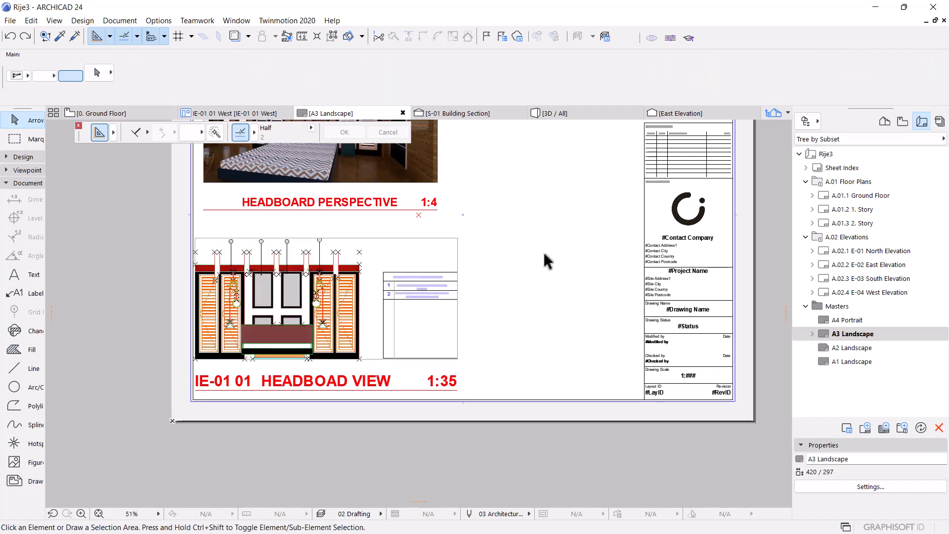
{"action": "scroll", "coordinate": [292, 423], "scroll_direction": "down", "scroll_amount": 2}
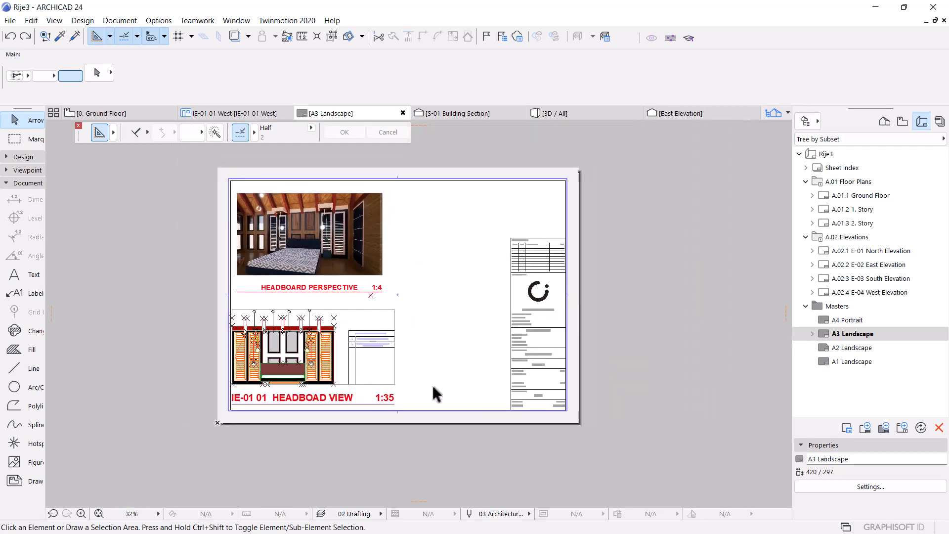
{"action": "scroll", "coordinate": [319, 374], "scroll_direction": "up", "scroll_amount": 2}
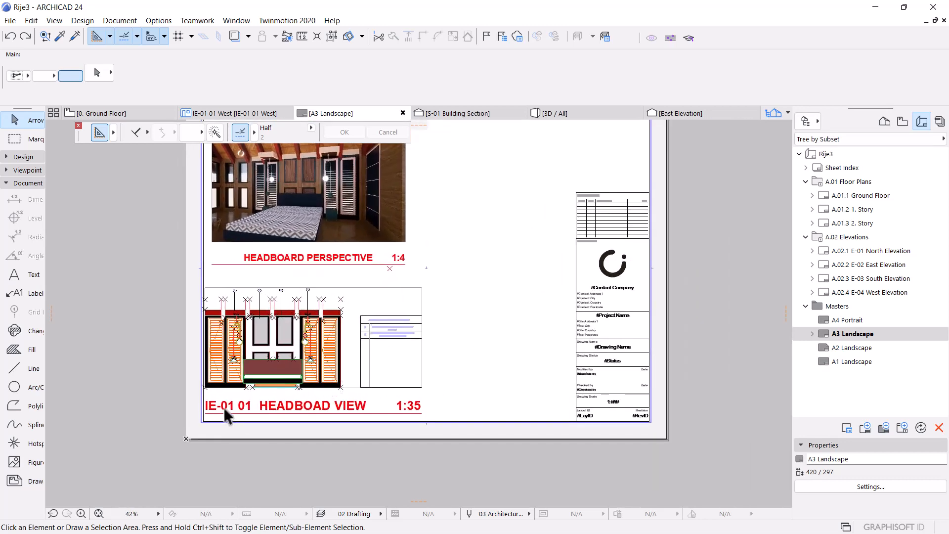
Step: Hide the drawing ID in the HEADBOAD VIEW drawing's title, keeping the drawing name and scale
{"action": "left_click", "coordinate": [223, 407]}
{"action": "left_click", "coordinate": [340, 355]}
{"action": "left_click", "coordinate": [341, 357]}
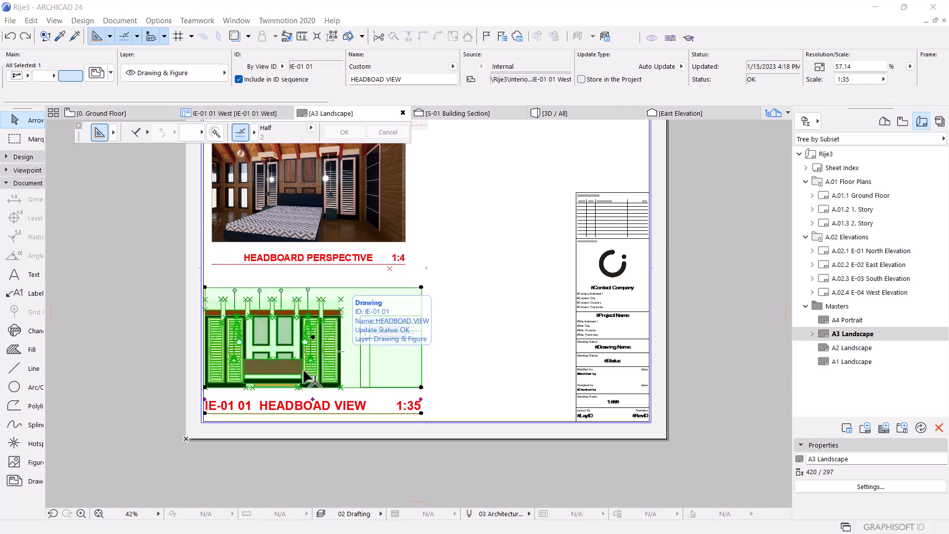
{"action": "double_click", "coordinate": [305, 372]}
{"action": "left_click", "coordinate": [102, 435]}
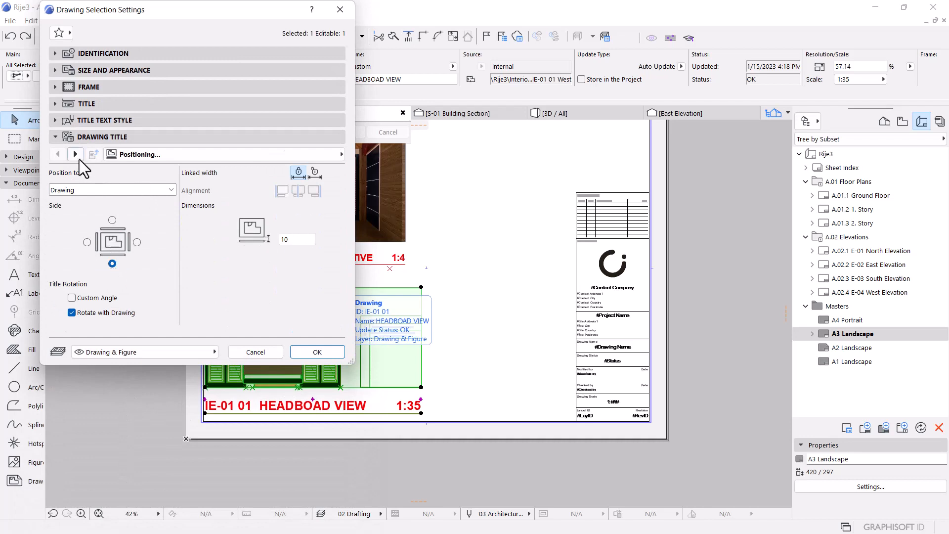
{"action": "left_click", "coordinate": [75, 155]}
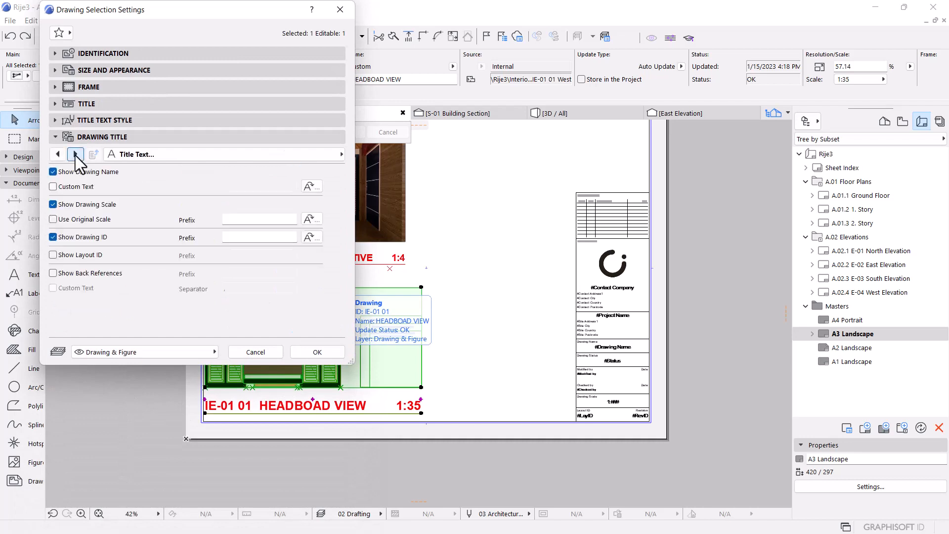
{"action": "left_click", "coordinate": [53, 237]}
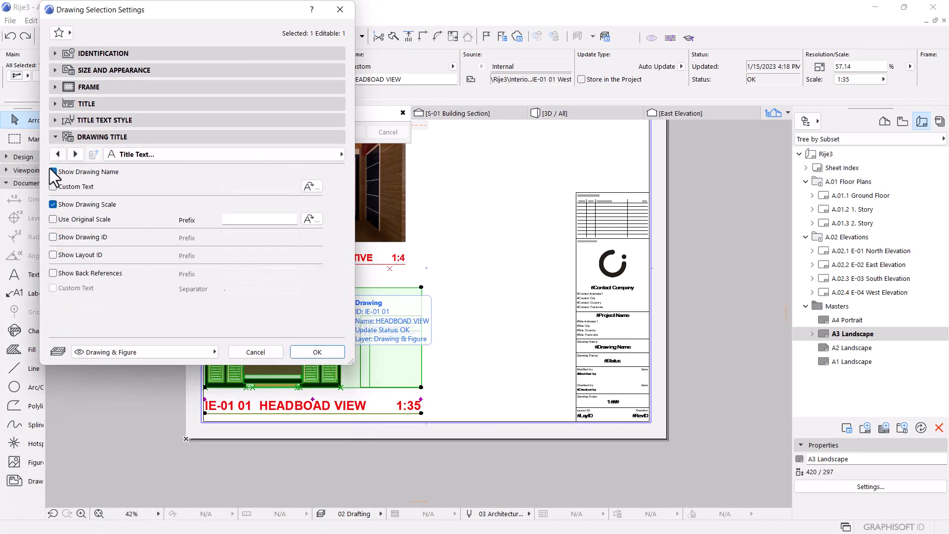
{"action": "left_click", "coordinate": [330, 353]}
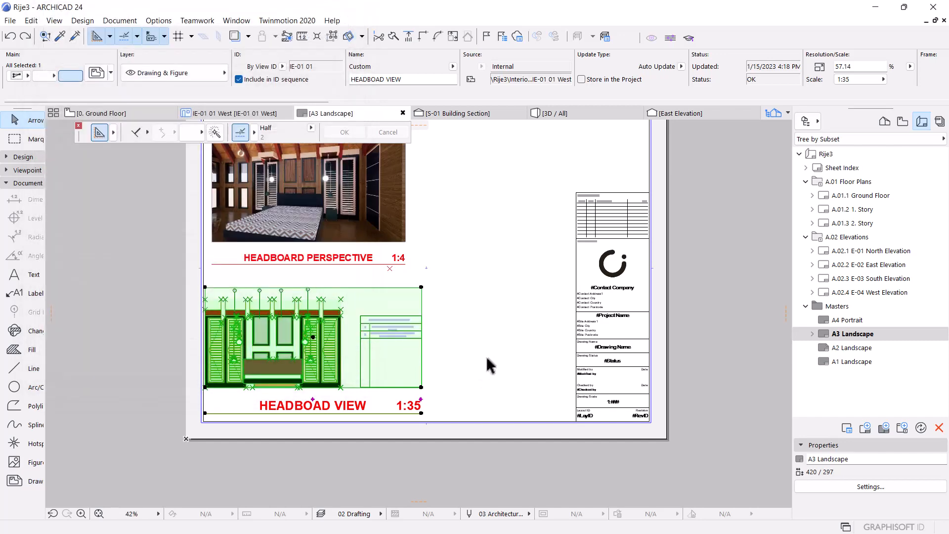
{"action": "scroll", "coordinate": [360, 473], "scroll_direction": "down", "scroll_amount": 3}
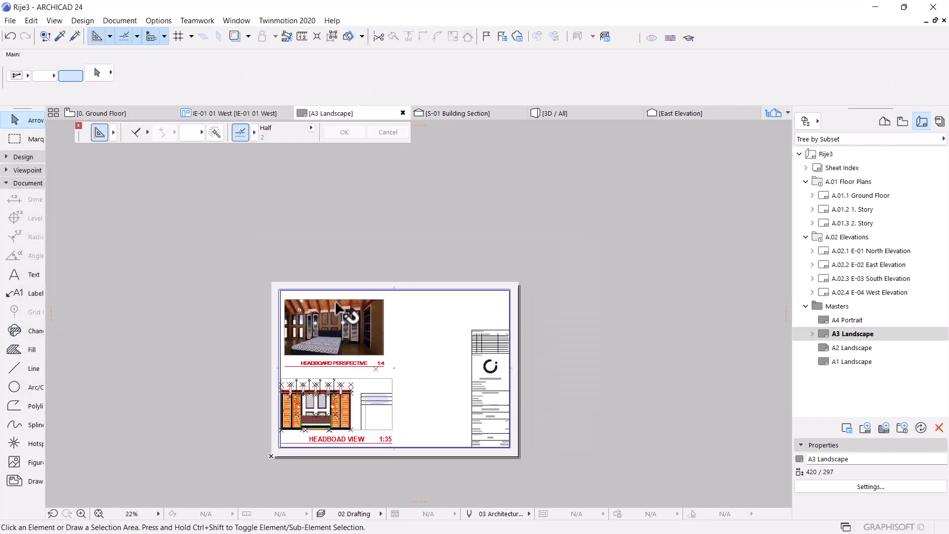
Step: Save the A3 Landscape layout as the PDF file Rije3.pdf, using the entire layout in color
{"action": "left_click", "coordinate": [12, 21]}
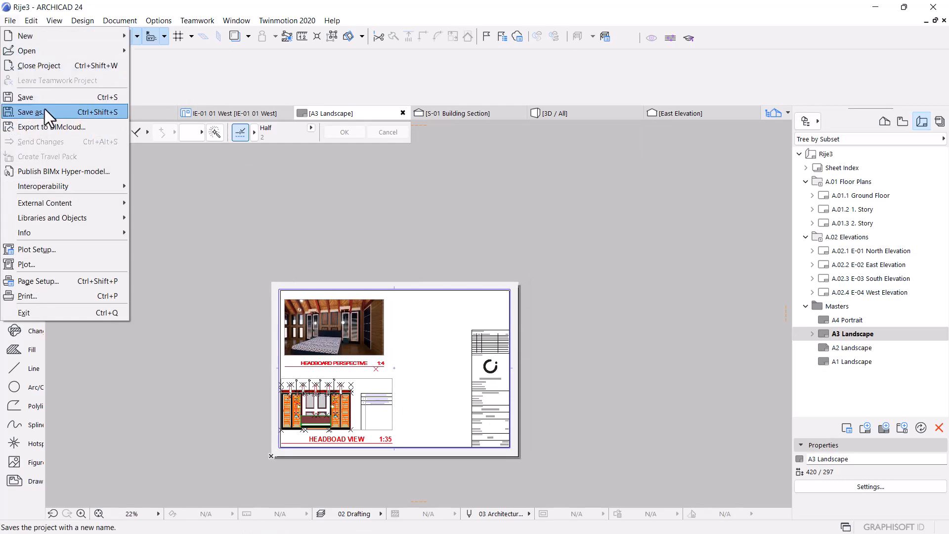
{"action": "left_click", "coordinate": [30, 112]}
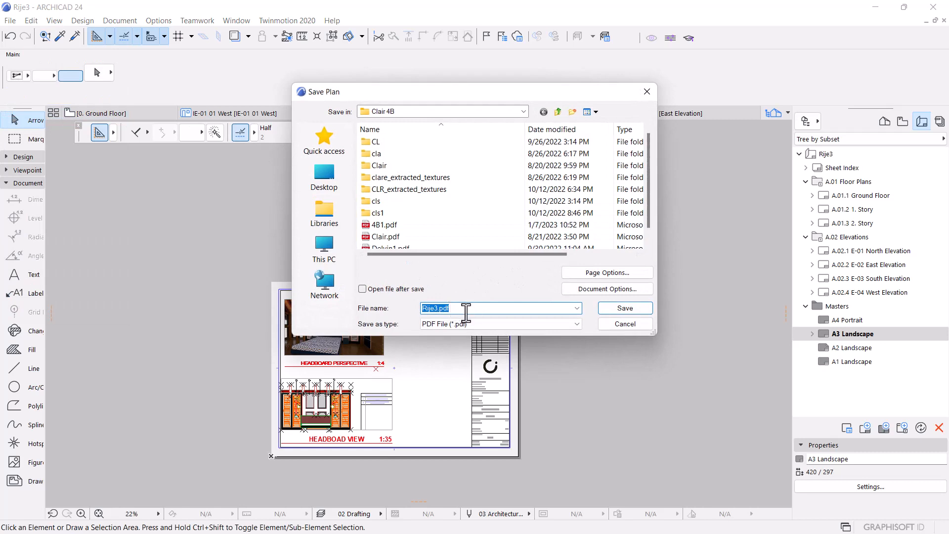
{"action": "left_click", "coordinate": [454, 322]}
{"action": "left_click", "coordinate": [454, 322]}
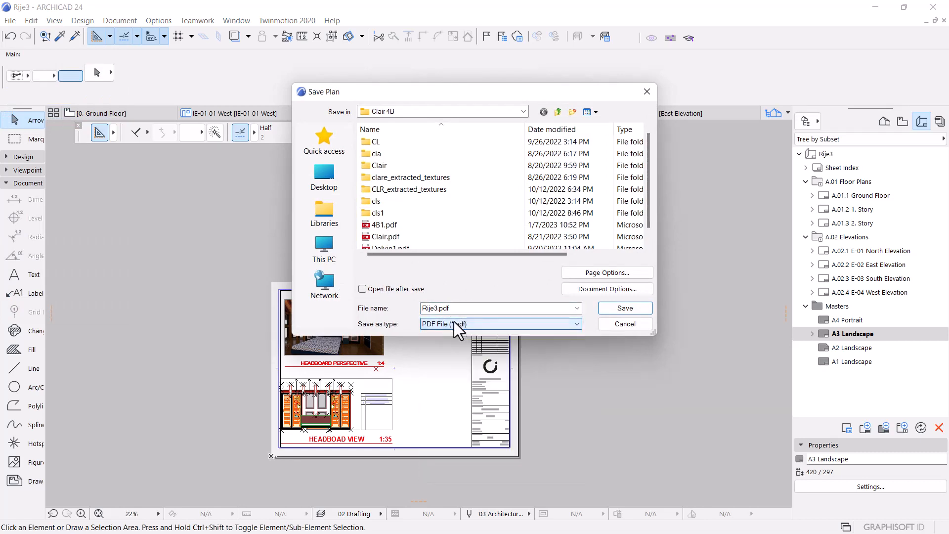
{"action": "left_click", "coordinate": [614, 289]}
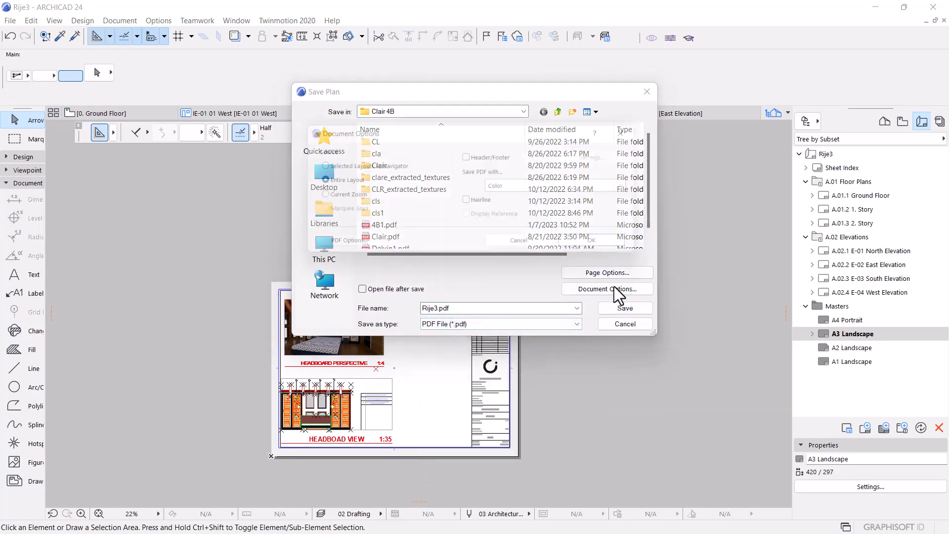
{"action": "left_click", "coordinate": [607, 246]}
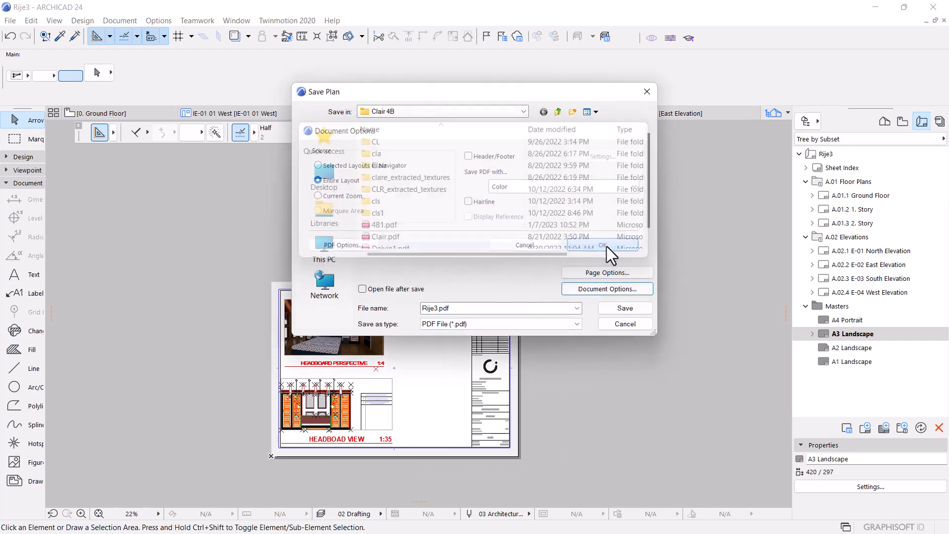
{"action": "left_click", "coordinate": [625, 310]}
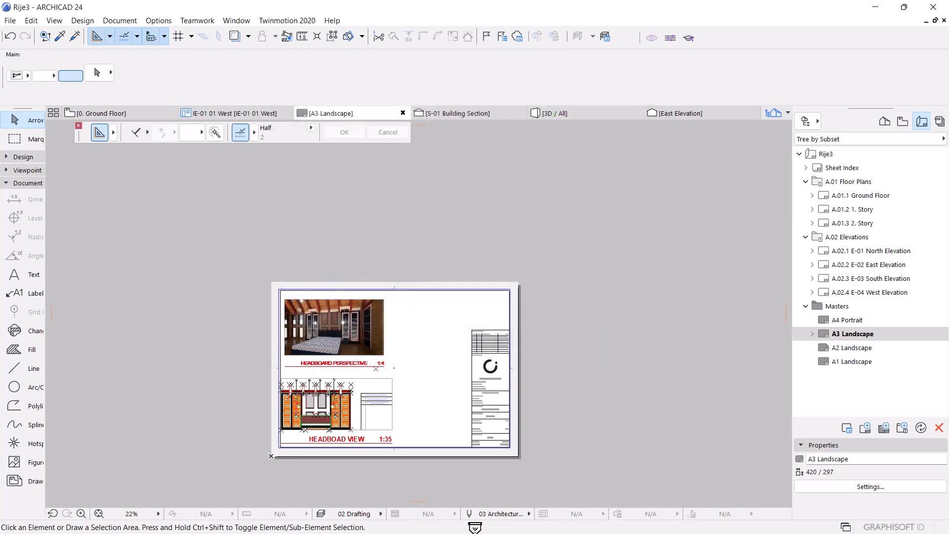
Step: Open the exported Rije3.pdf from File Explorer and examine both drawings, their titles, the legend and the title block
{"action": "left_click", "coordinate": [874, 7]}
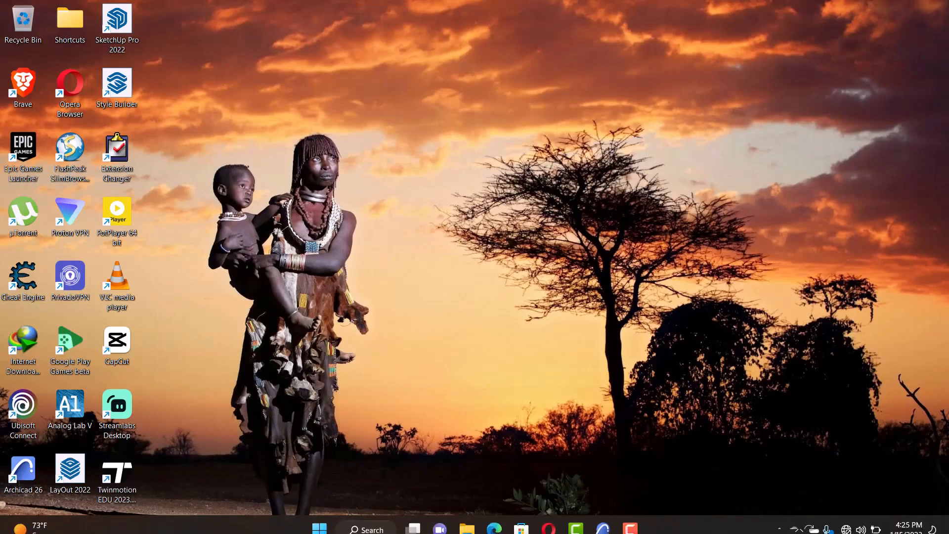
{"action": "left_click", "coordinate": [468, 522]}
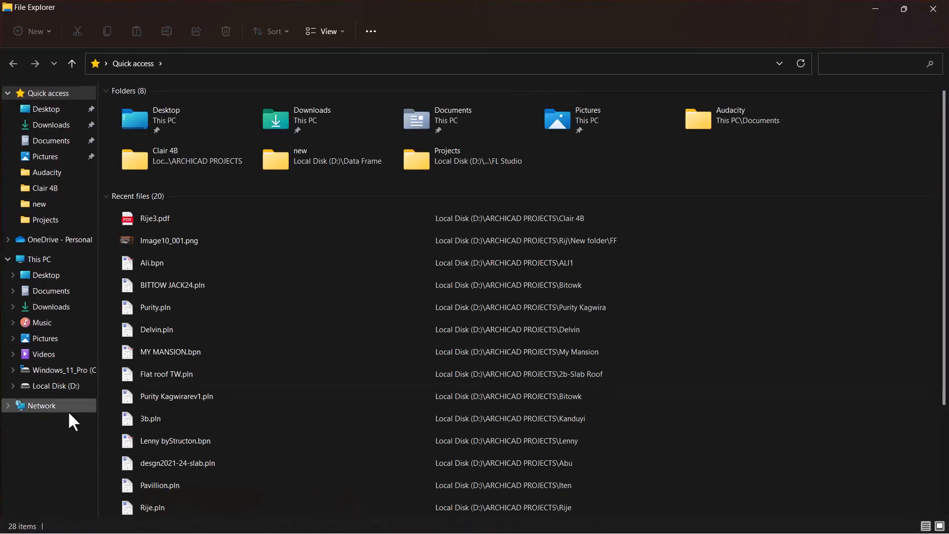
{"action": "left_click", "coordinate": [55, 390]}
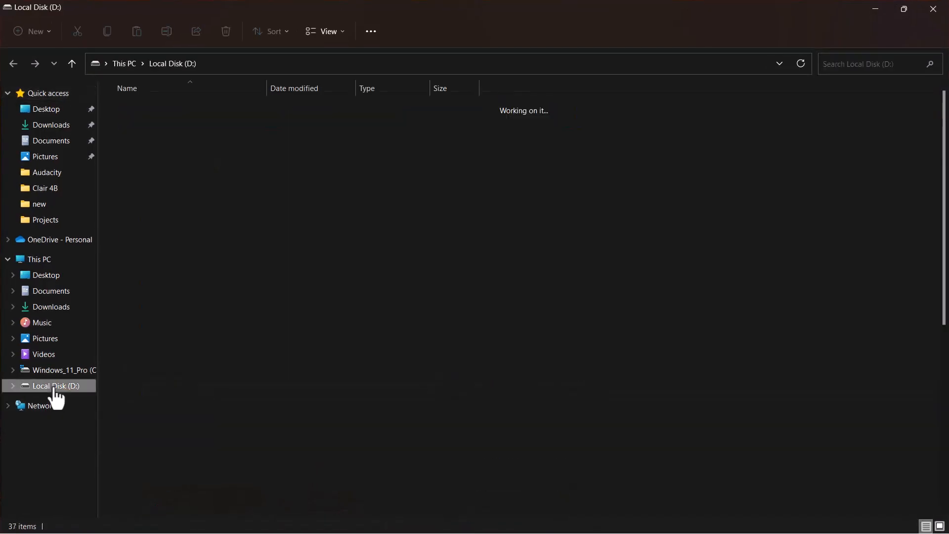
{"action": "left_click", "coordinate": [13, 62]}
{"action": "left_click", "coordinate": [158, 218]}
{"action": "double_click", "coordinate": [158, 221]}
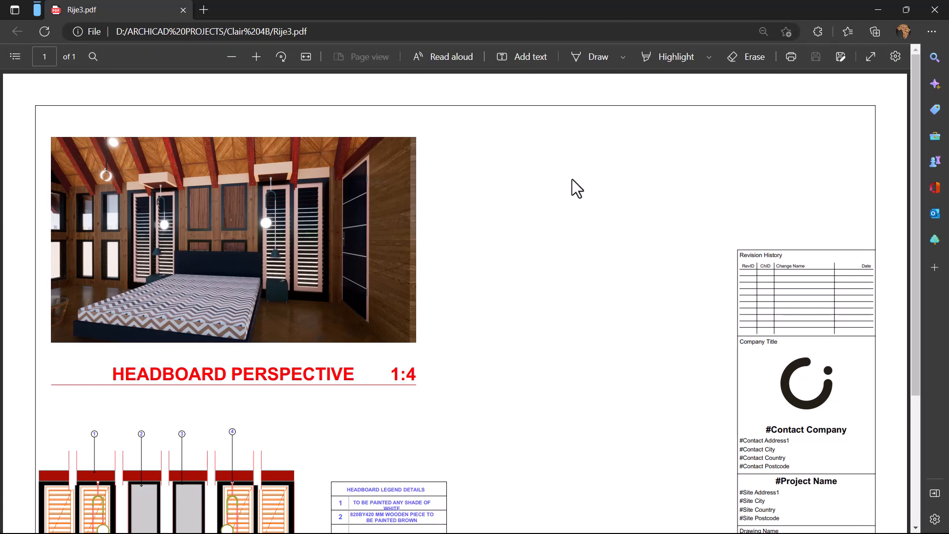
{"action": "scroll", "coordinate": [915, 121], "scroll_direction": "down", "scroll_amount": 4}
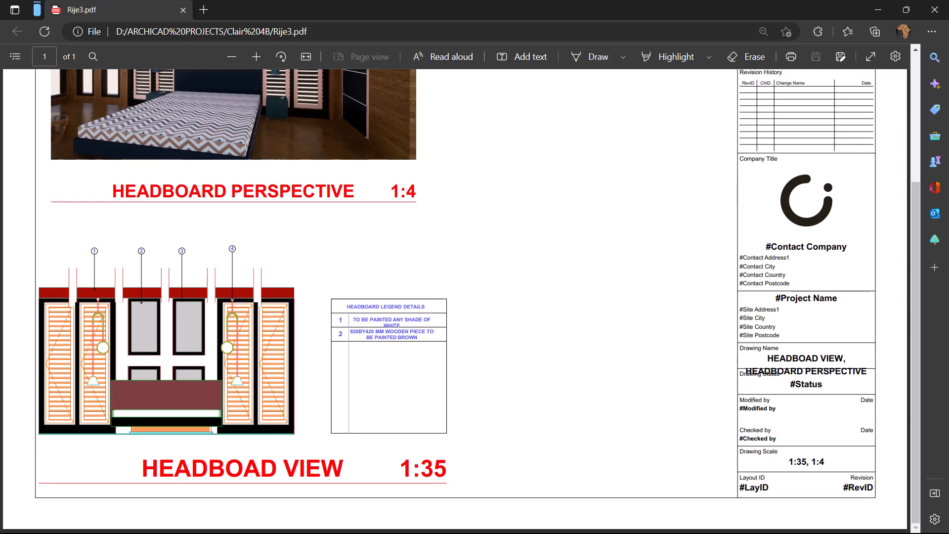
{"action": "left_click", "coordinate": [880, 10]}
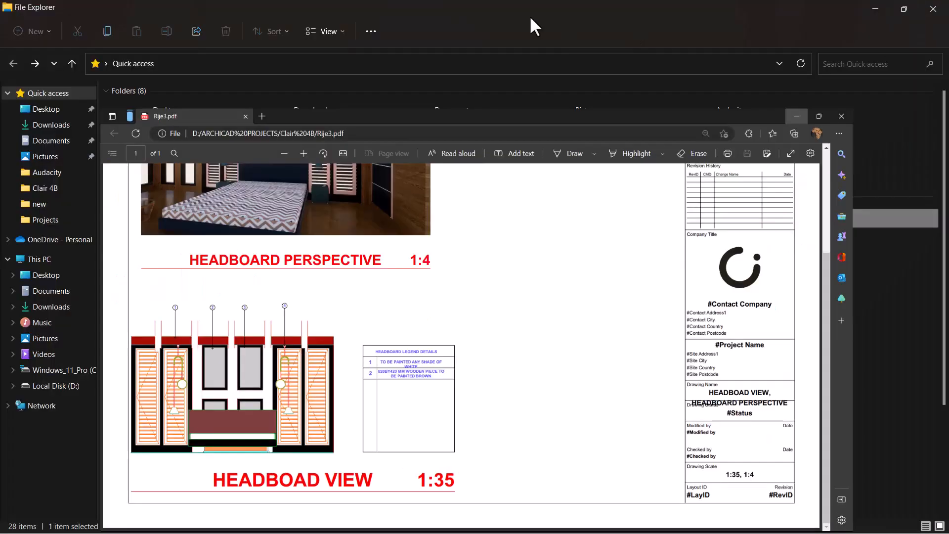
{"action": "left_click", "coordinate": [874, 10]}
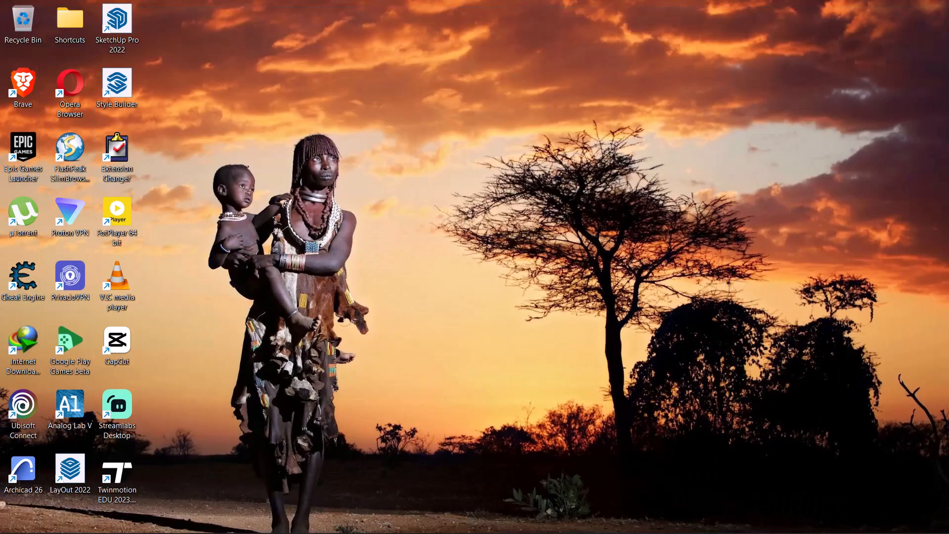
Step: Switch back to ARCHICAD and turn on the Interior Elevation Range display in the IE-01 01 West elevation
{"action": "mouse_move", "coordinate": [606, 520]}
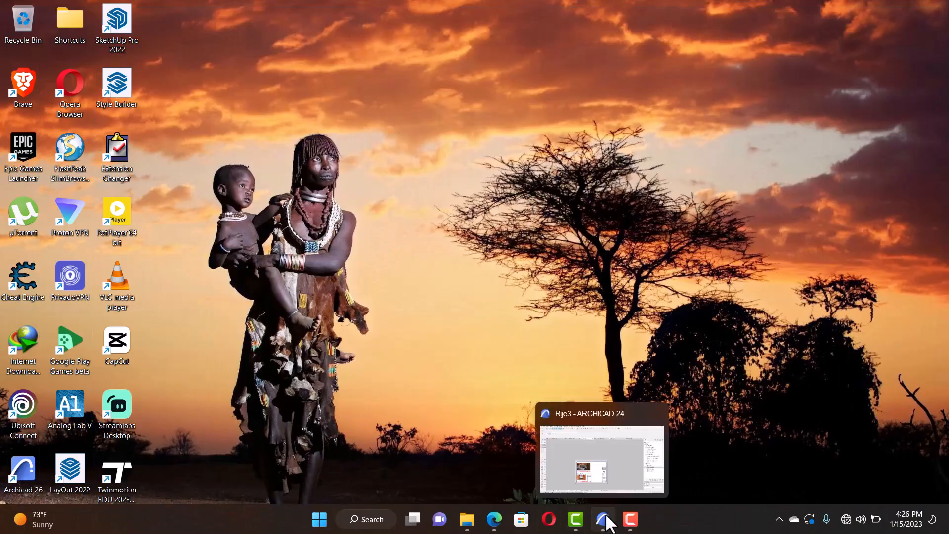
{"action": "left_click", "coordinate": [604, 471]}
{"action": "left_click", "coordinate": [226, 113]}
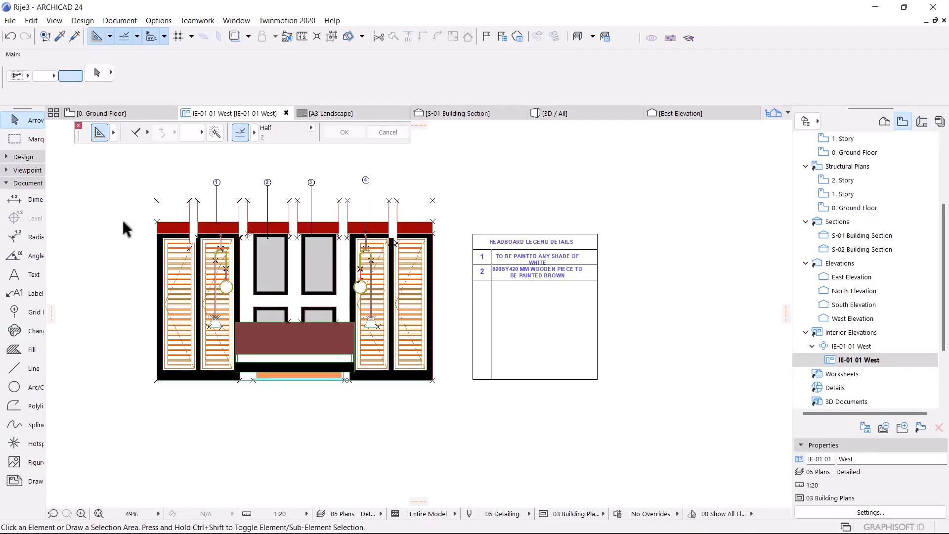
{"action": "right_click", "coordinate": [115, 177]}
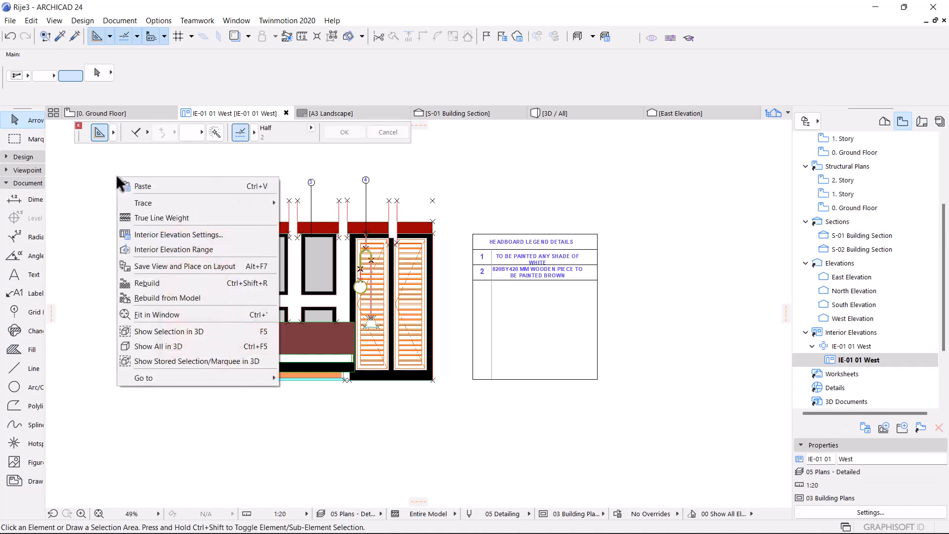
{"action": "left_click", "coordinate": [151, 249]}
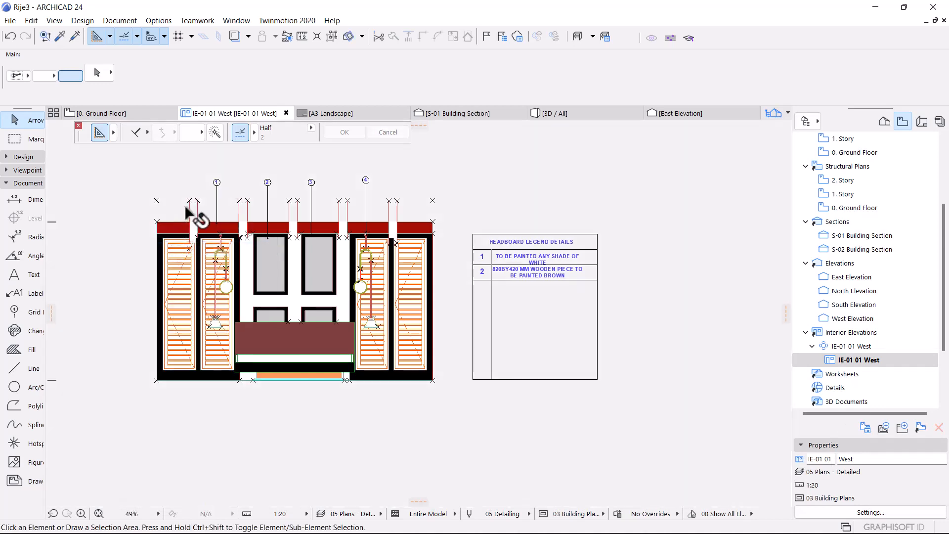
Step: Delete the grouped Air Space fills above the red bands and the vertical red lines in the first gap
{"action": "left_click", "coordinate": [188, 212]}
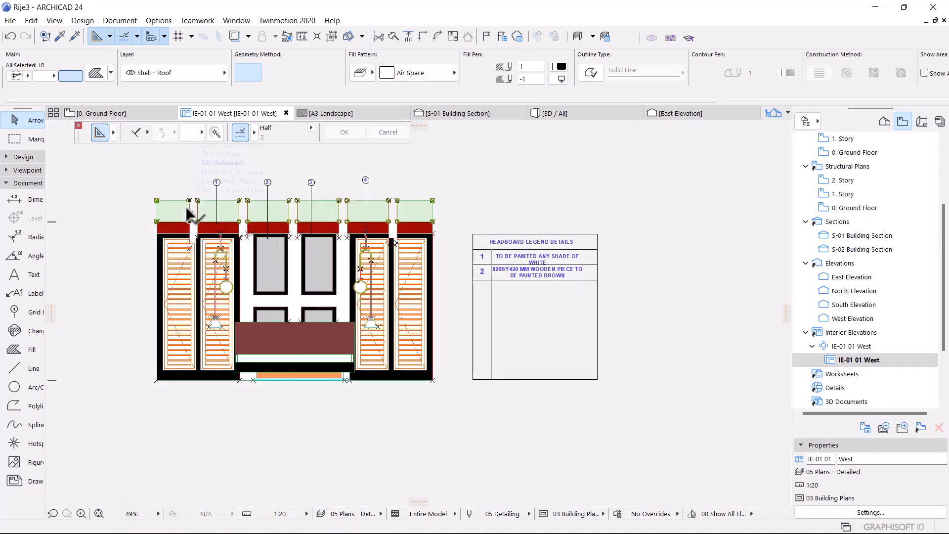
{"action": "left_click", "coordinate": [186, 164]}
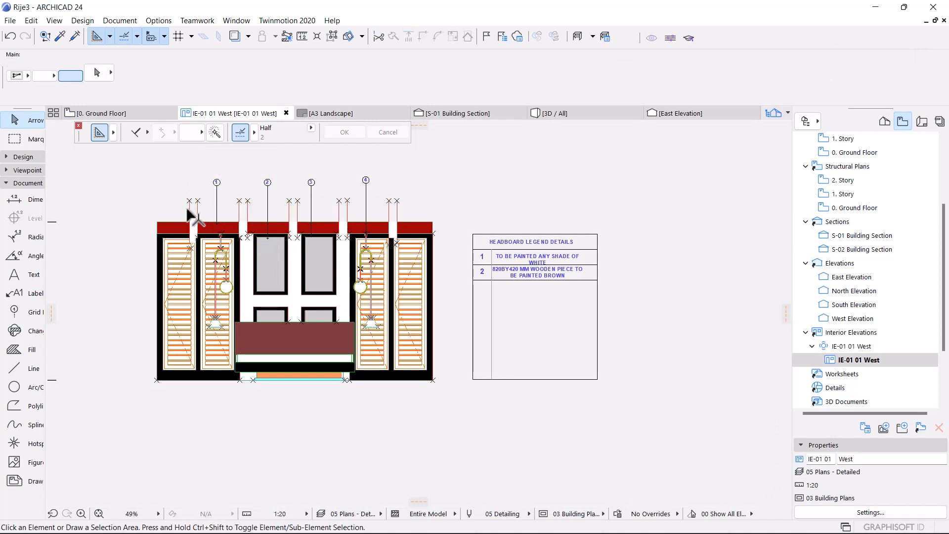
{"action": "left_click", "coordinate": [189, 212]}
{"action": "key", "text": "Delete"}
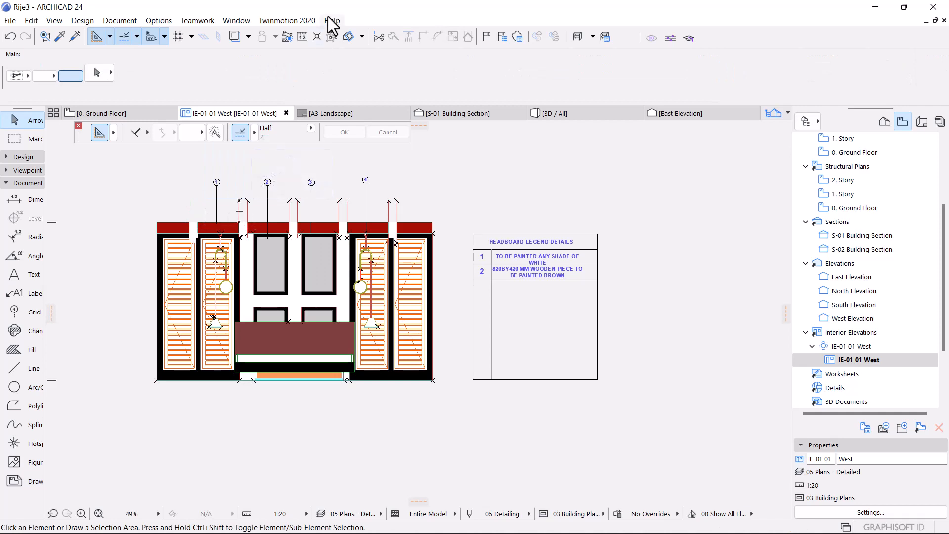
Step: Suspend groups and delete the remaining vertical red lines in the other four gaps between the red bands
{"action": "left_click", "coordinate": [333, 36]}
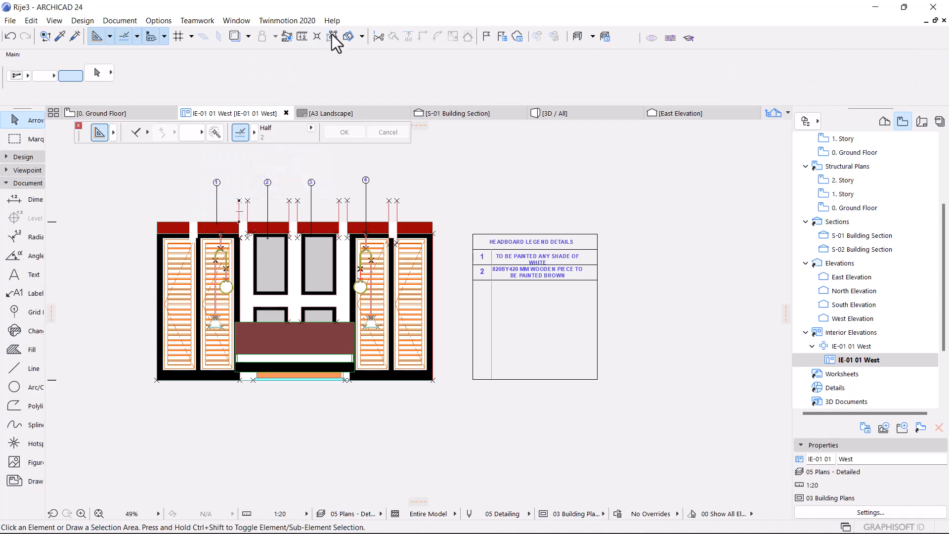
{"action": "left_click", "coordinate": [238, 217]}
{"action": "key", "text": "Escape"}
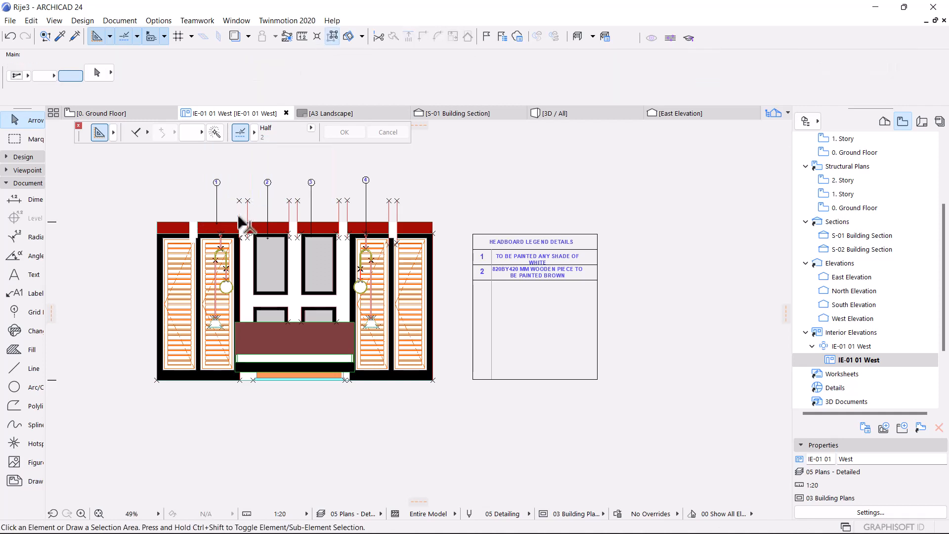
{"action": "left_click", "coordinate": [246, 207]}
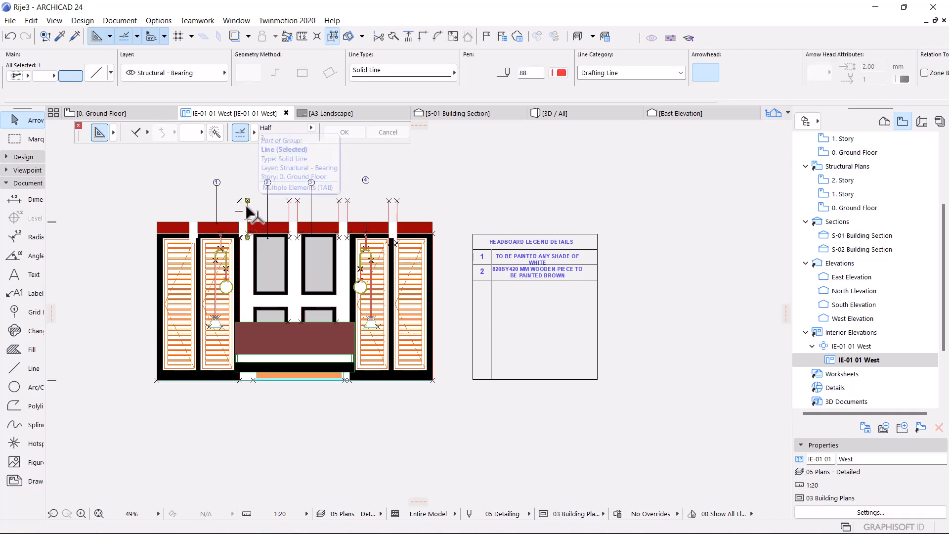
{"action": "left_click", "coordinate": [288, 214]}
{"action": "key", "text": "Escape"}
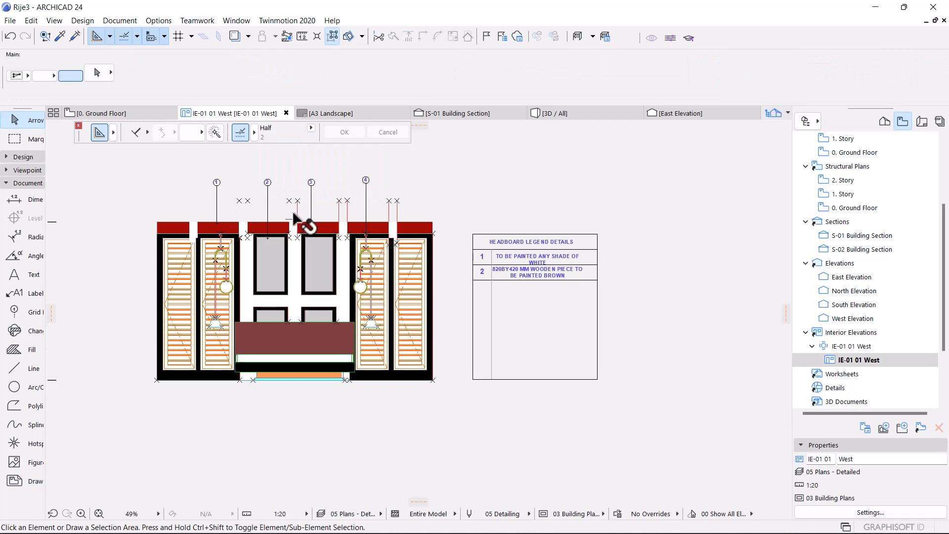
{"action": "left_click", "coordinate": [298, 216]}
{"action": "key", "text": "Escape"}
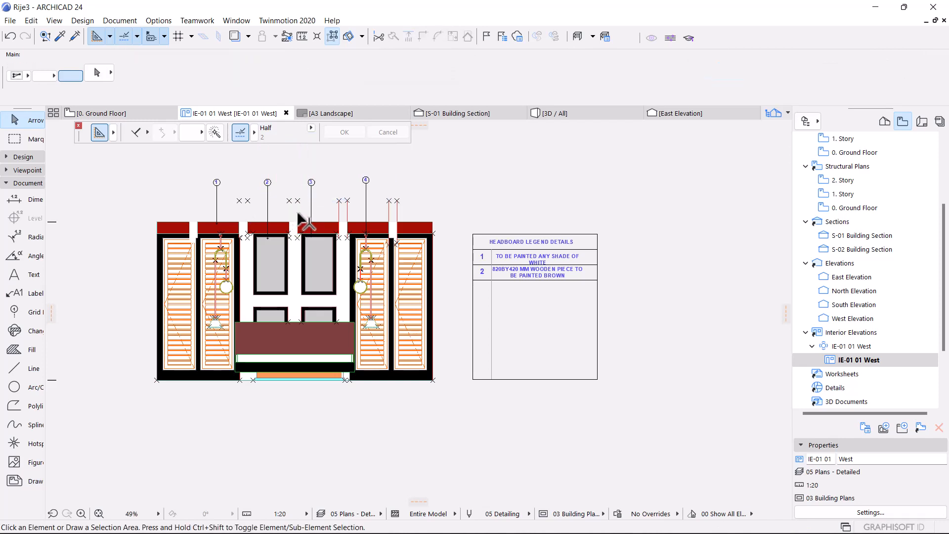
{"action": "left_click", "coordinate": [340, 210]}
{"action": "key", "text": "Escape"}
{"action": "left_click", "coordinate": [350, 211]}
{"action": "key", "text": "Escape"}
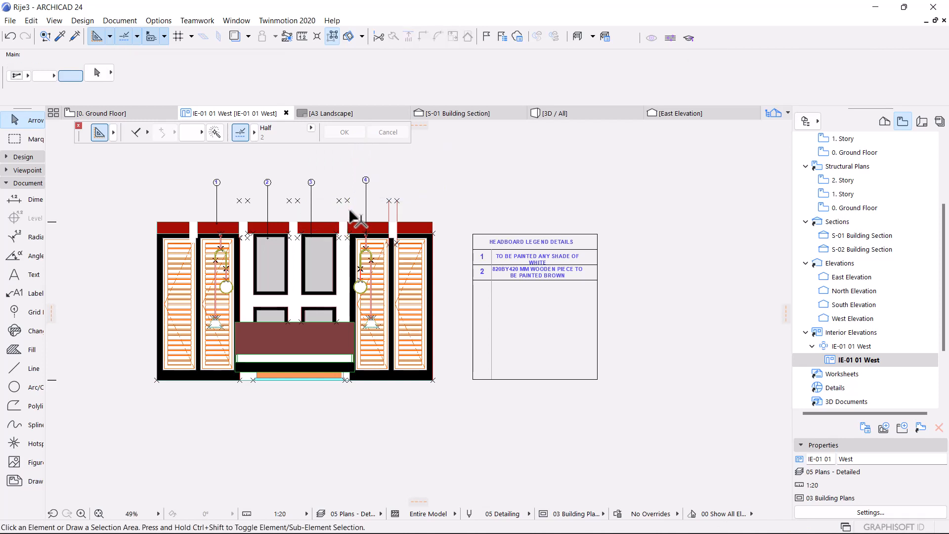
{"action": "left_click", "coordinate": [392, 212]}
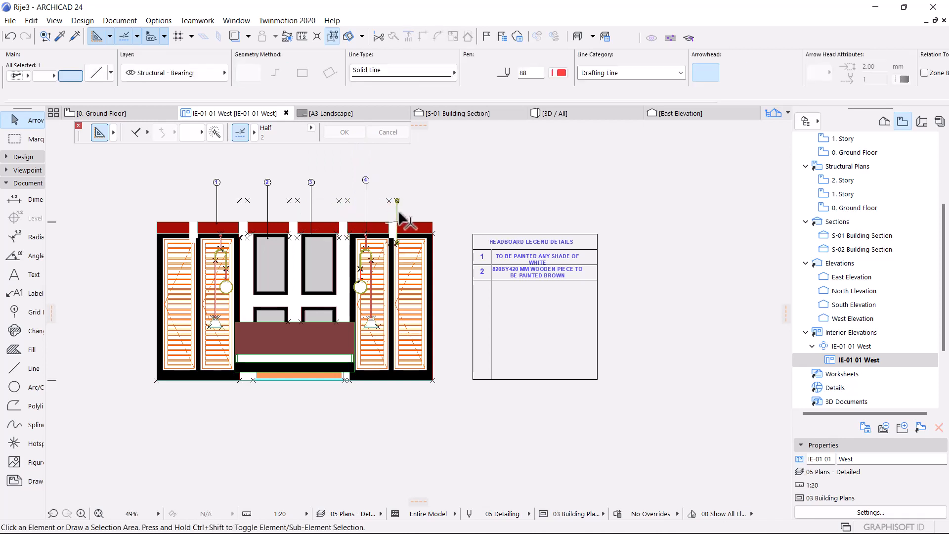
{"action": "key", "text": "Escape"}
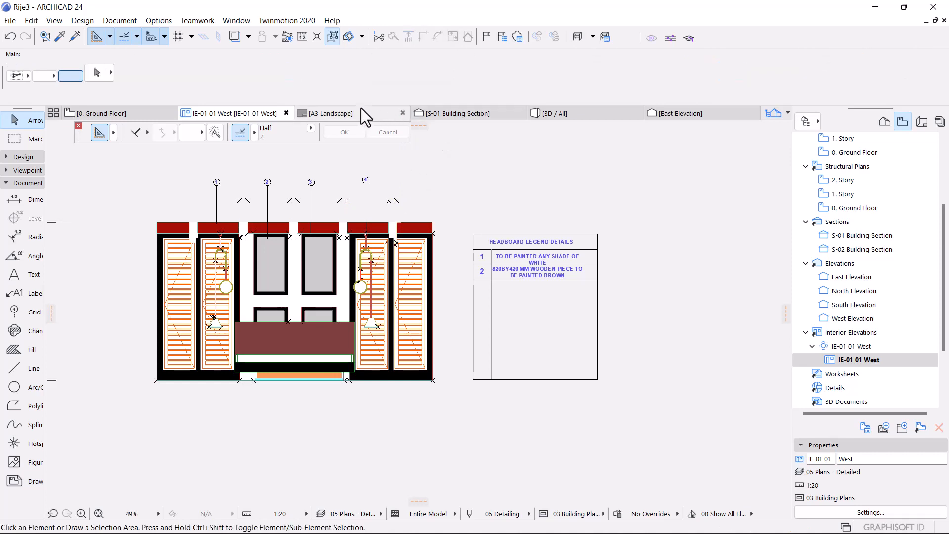
Step: Open the 3D / All view to examine the bedroom's headboard wall
{"action": "left_click", "coordinate": [561, 115]}
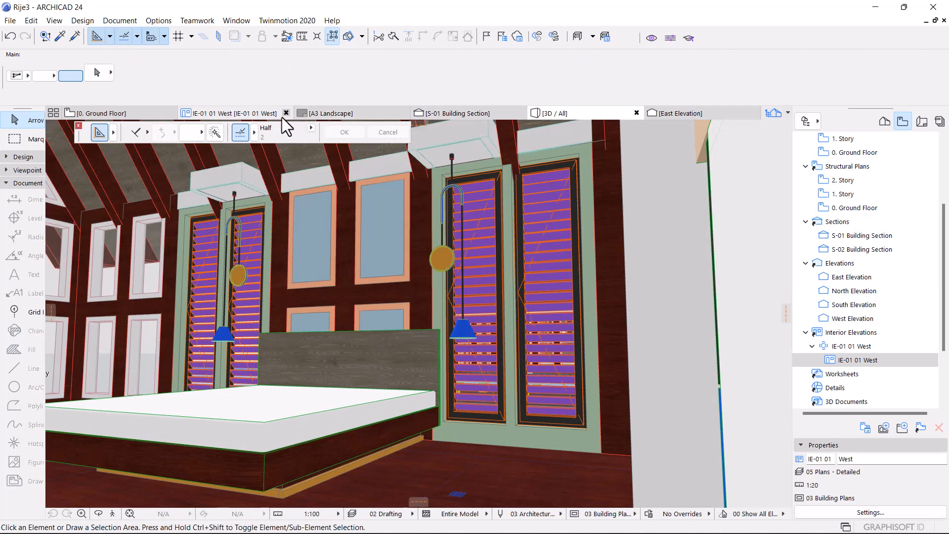
Step: Switch to the A3 Landscape layout and examine the HEADBOAD VIEW drawing for leftover marks above the red bands
{"action": "left_click", "coordinate": [328, 114]}
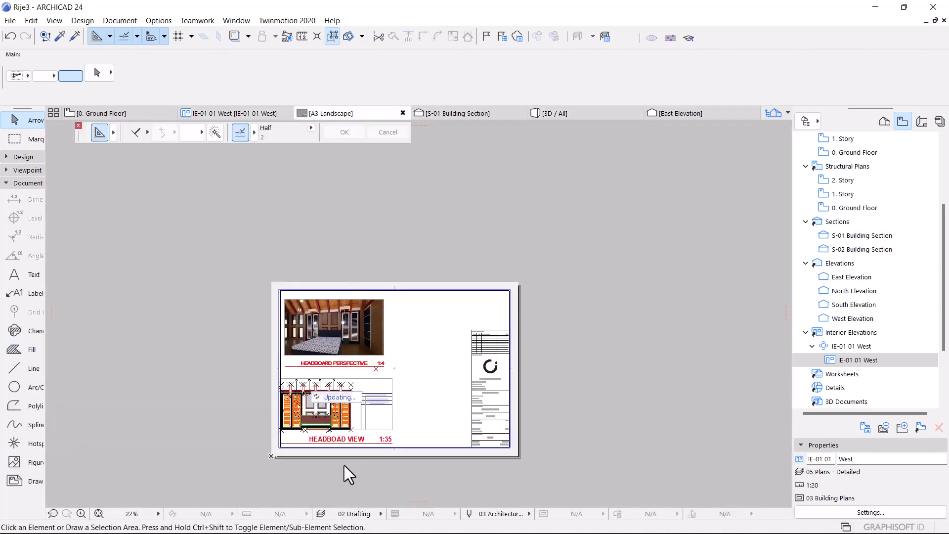
{"action": "scroll", "coordinate": [348, 449], "scroll_direction": "up", "scroll_amount": 3}
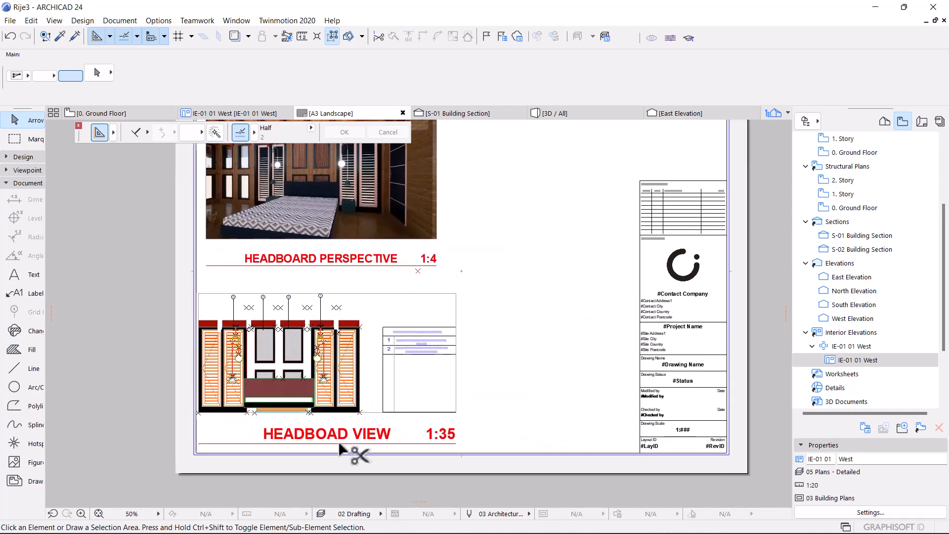
{"action": "scroll", "coordinate": [239, 435], "scroll_direction": "up", "scroll_amount": 2}
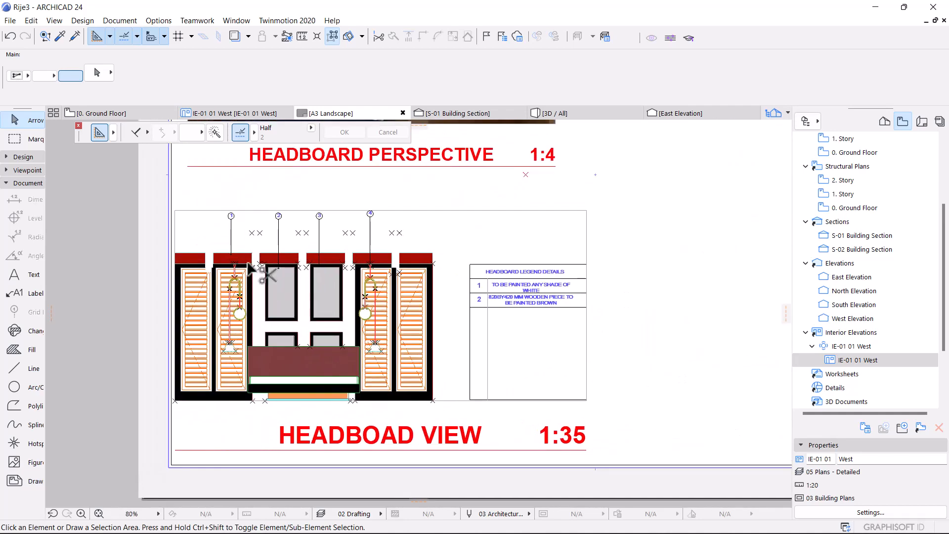
{"action": "left_click", "coordinate": [253, 236]}
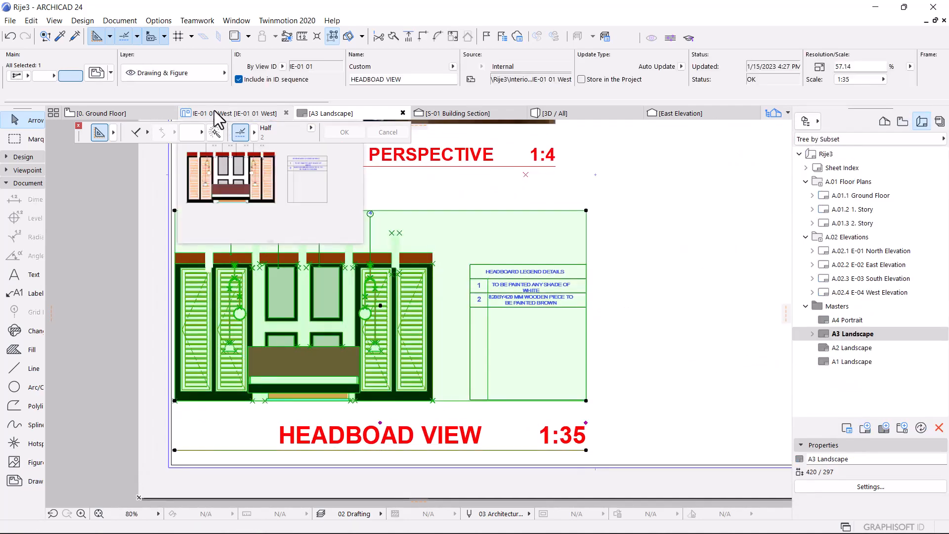
Step: Return to the IE-01 01 West elevation and delete the stray hotspots above the gap between the second and third red bands
{"action": "left_click", "coordinate": [214, 111]}
{"action": "left_click", "coordinate": [245, 201]}
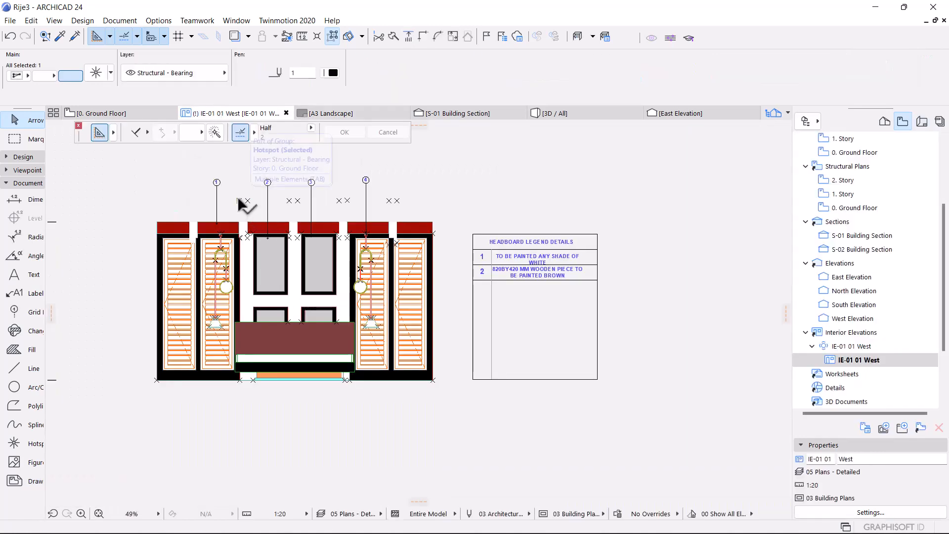
{"action": "key", "text": "Escape"}
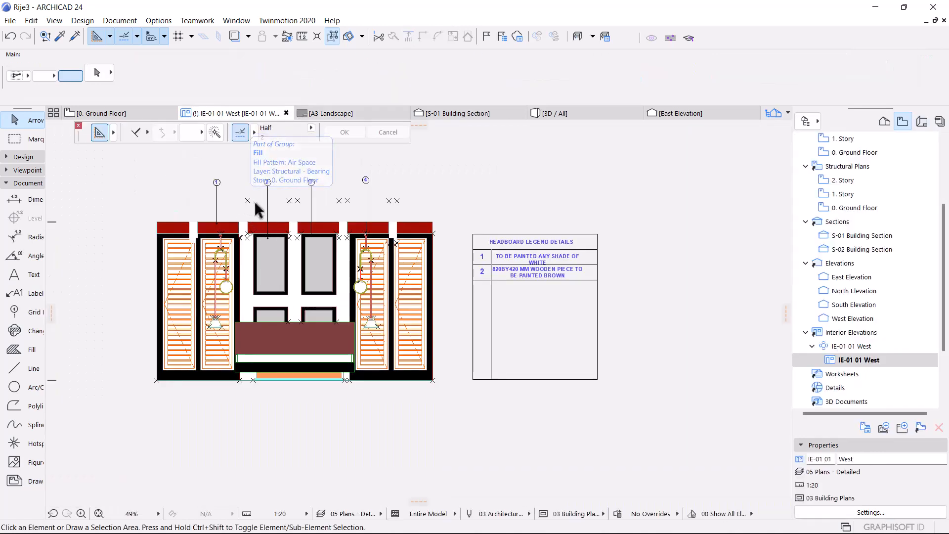
{"action": "left_click", "coordinate": [248, 202]}
{"action": "key", "text": "Delete"}
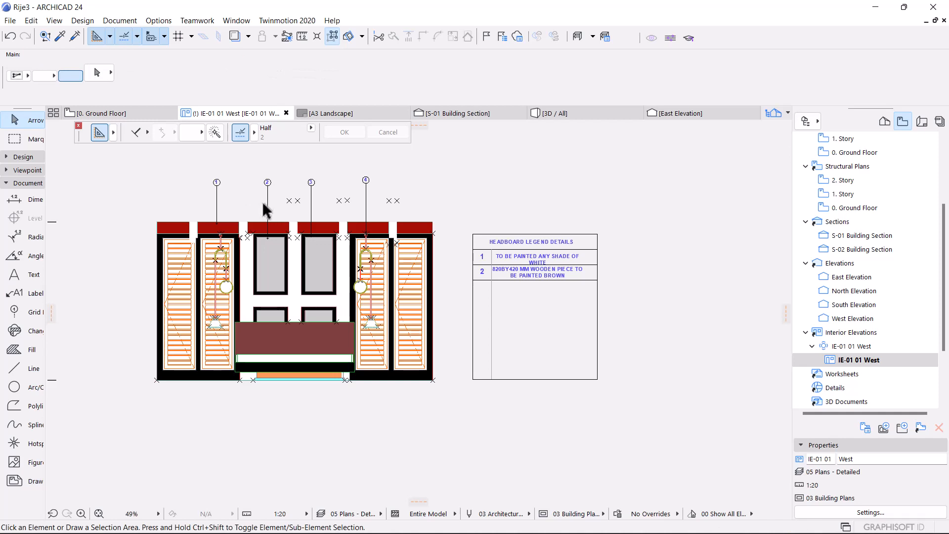
Step: Delete the two stray hotspots above the gap between the third and fourth red bands
{"action": "left_click", "coordinate": [292, 201]}
{"action": "key", "text": "Escape"}
{"action": "left_click", "coordinate": [297, 201]}
{"action": "key", "text": "Delete"}
{"action": "left_click", "coordinate": [289, 200]}
{"action": "key", "text": "Delete"}
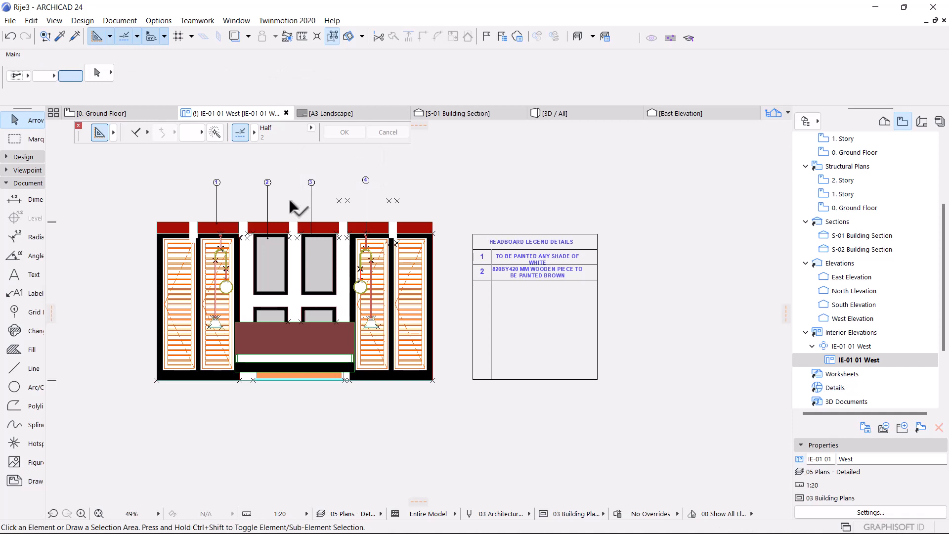
Step: Delete the remaining stray hotspots above the last two gaps between the red bands, beside marker 4
{"action": "left_click", "coordinate": [339, 201]}
{"action": "left_click", "coordinate": [339, 200]}
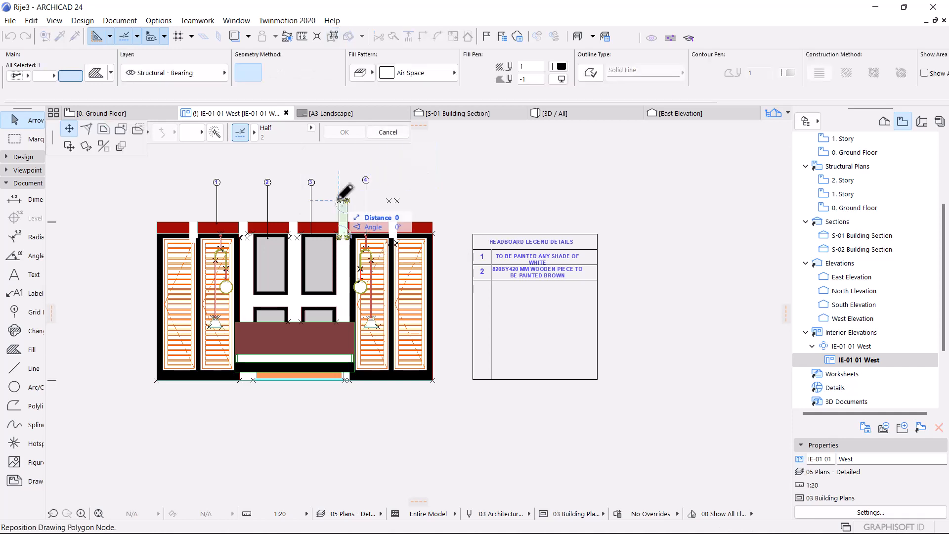
{"action": "key", "text": "Escape"}
{"action": "key", "text": "Escape"}
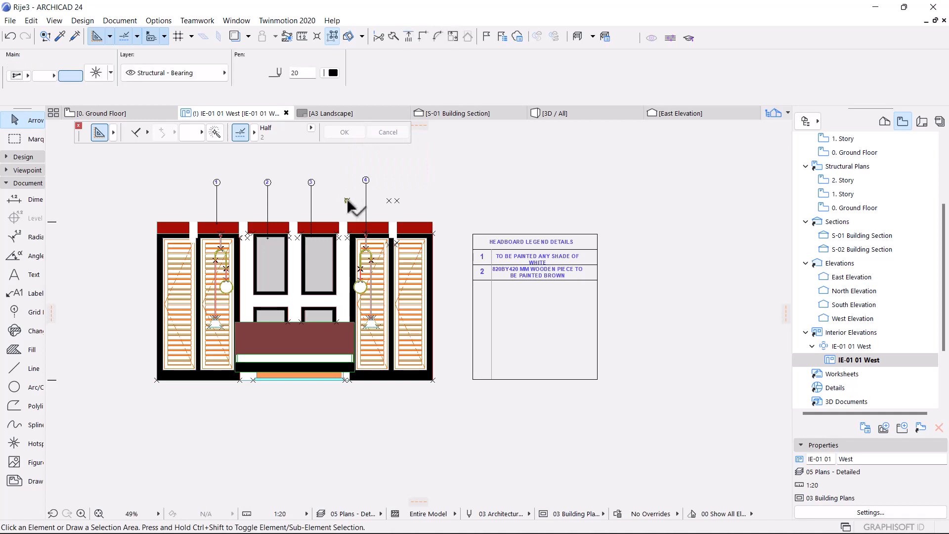
{"action": "left_click", "coordinate": [389, 201]}
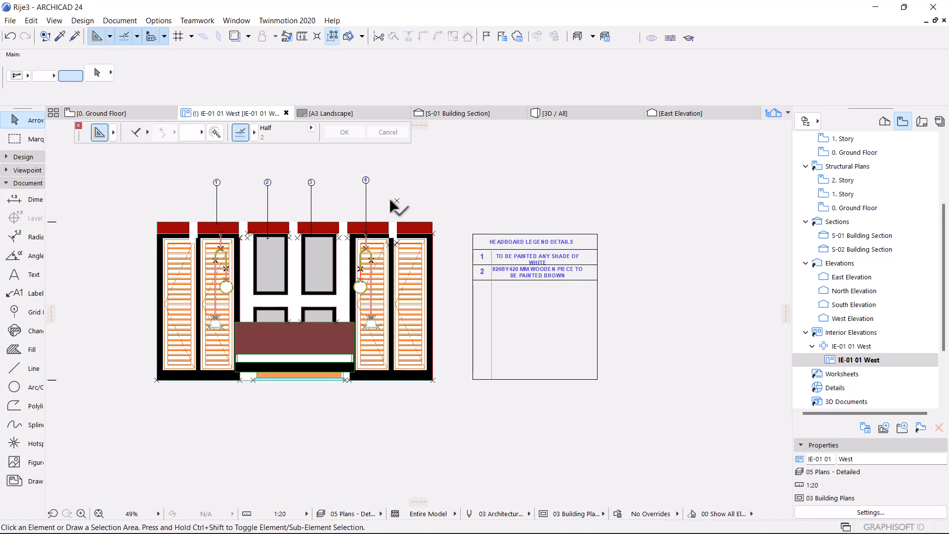
{"action": "key", "text": "Delete"}
Step: Go back to the A3 Landscape layout, deselect the HEADBOAD VIEW drawing and check the cleaned elevation
{"action": "left_click", "coordinate": [349, 115]}
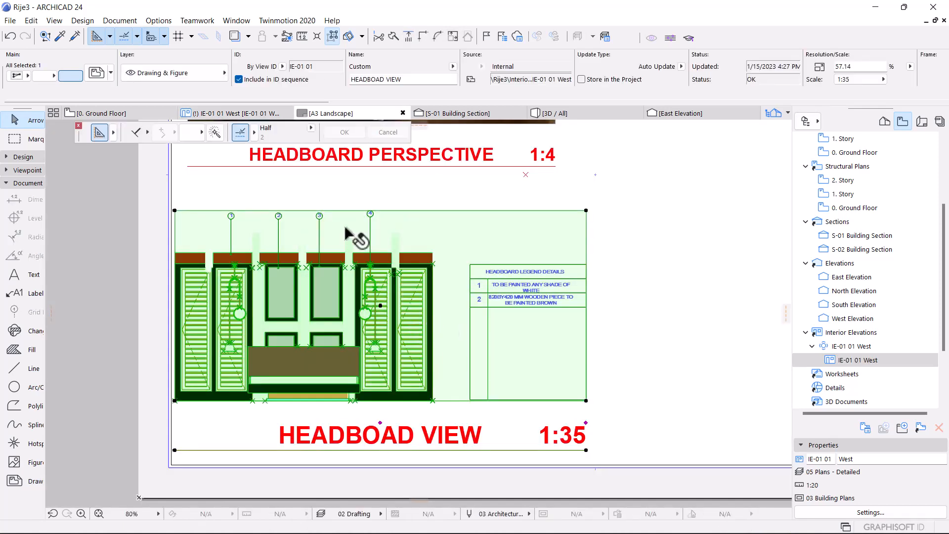
{"action": "scroll", "coordinate": [346, 233], "scroll_direction": "down", "scroll_amount": 2}
{"action": "left_click", "coordinate": [609, 215]}
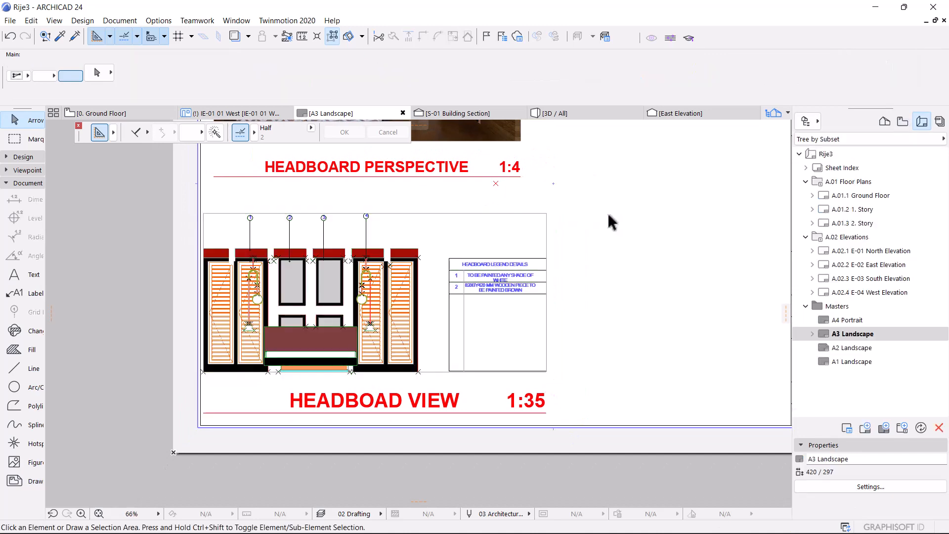